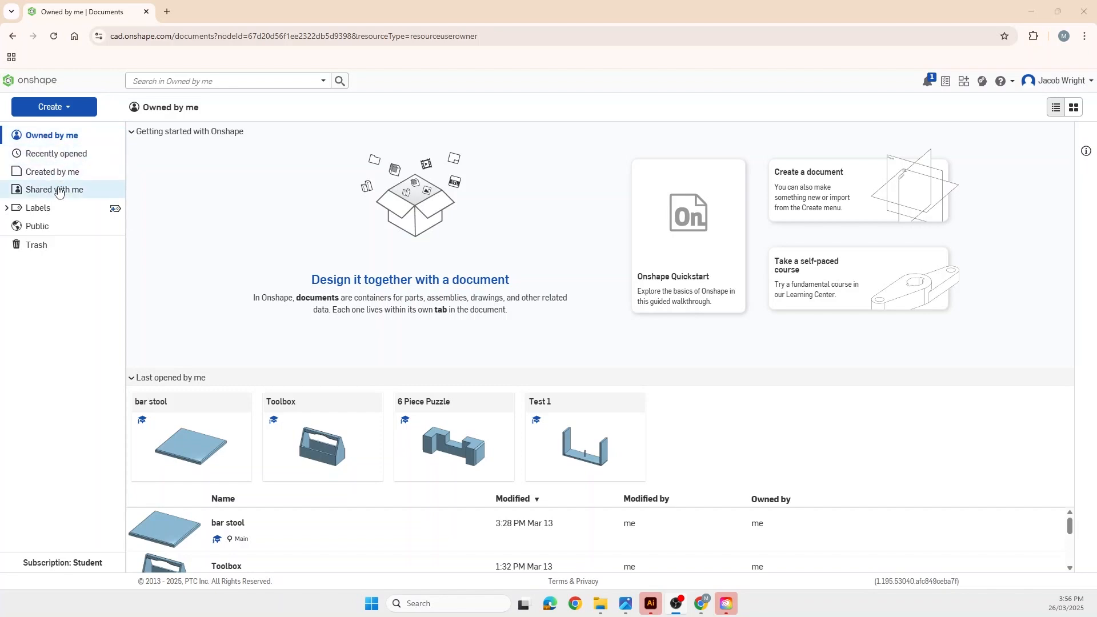
Search the public documents for "Dart Board Cabinet Year 11 Student Copy" and open that document.
click(39, 229)
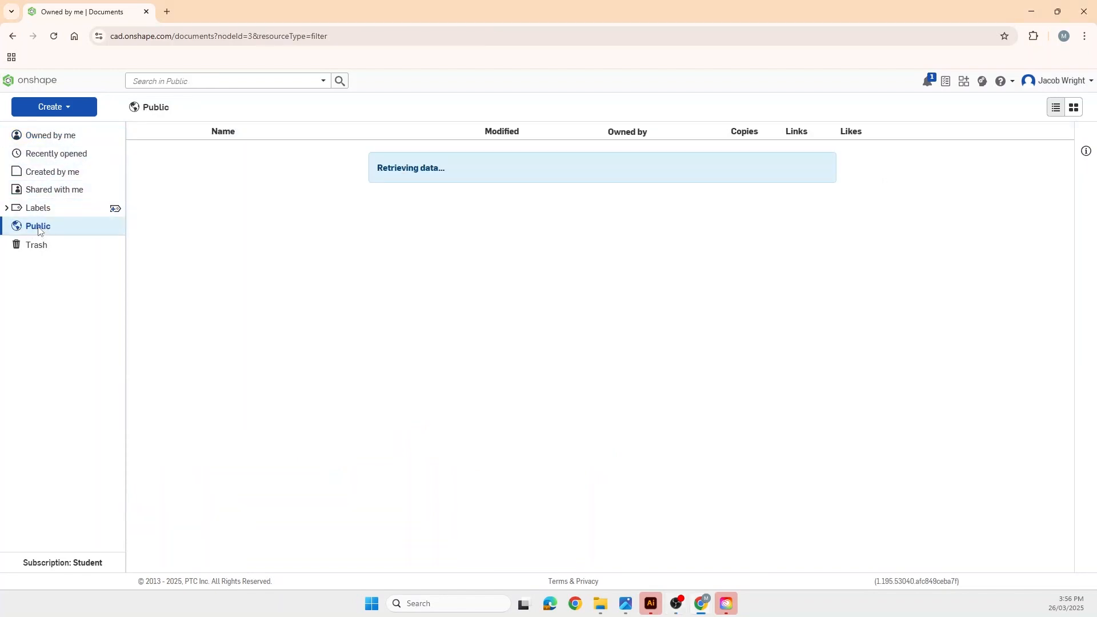
scroll(219, 304, down, 10)
scroll(209, 420, down, 9)
scroll(209, 420, down, 3)
scroll(208, 419, up, 20)
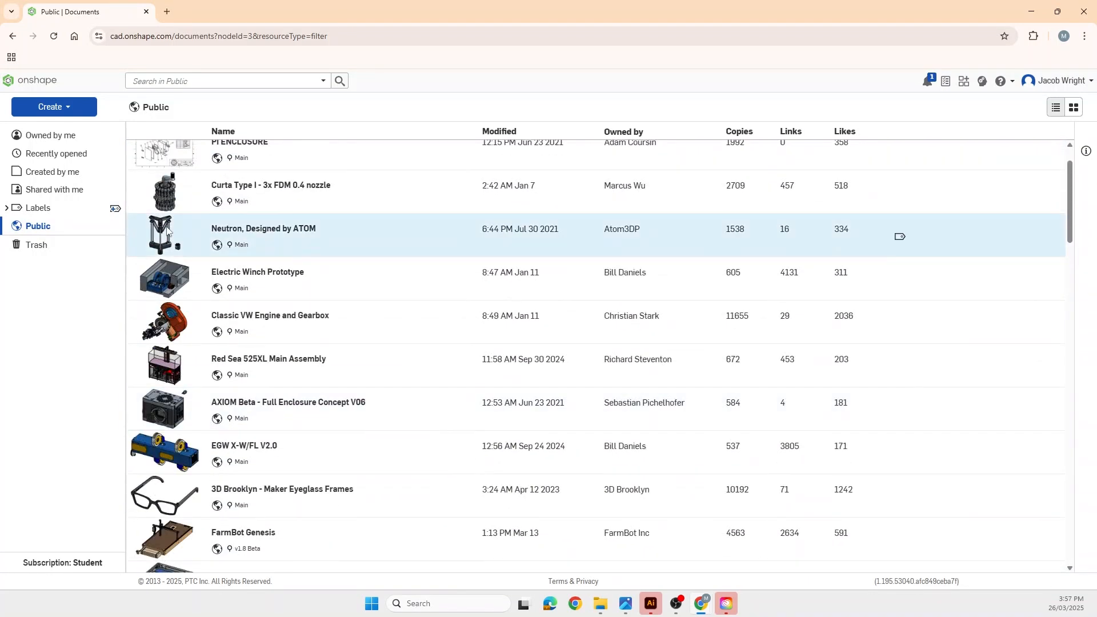
scroll(168, 232, up, 1)
click(161, 80)
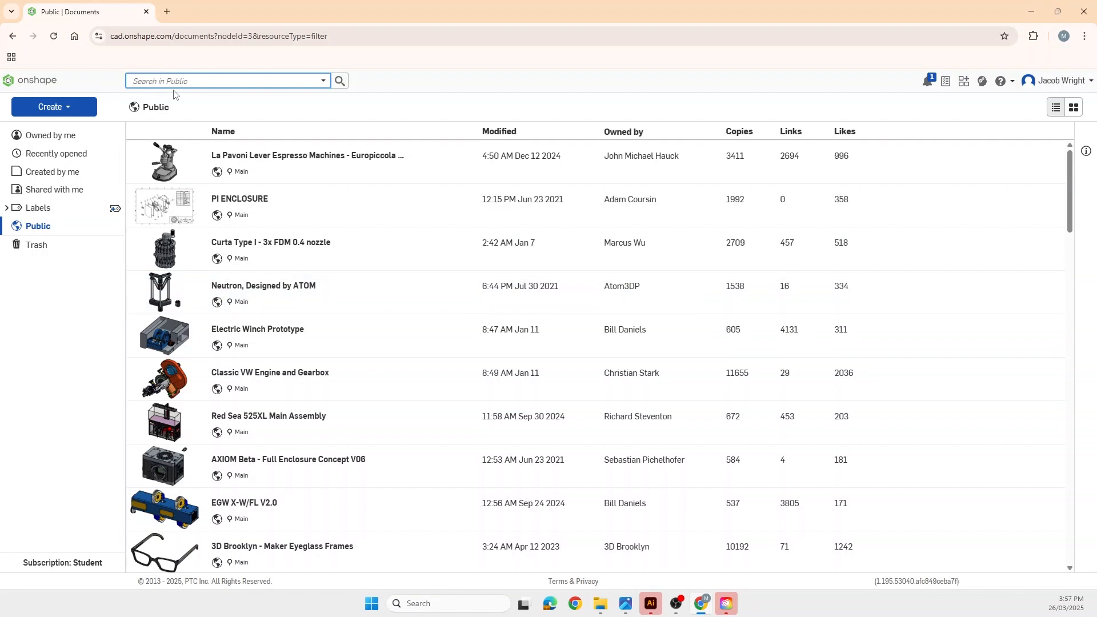
text(Dart Board Cabinet Year 11 Student Copy)
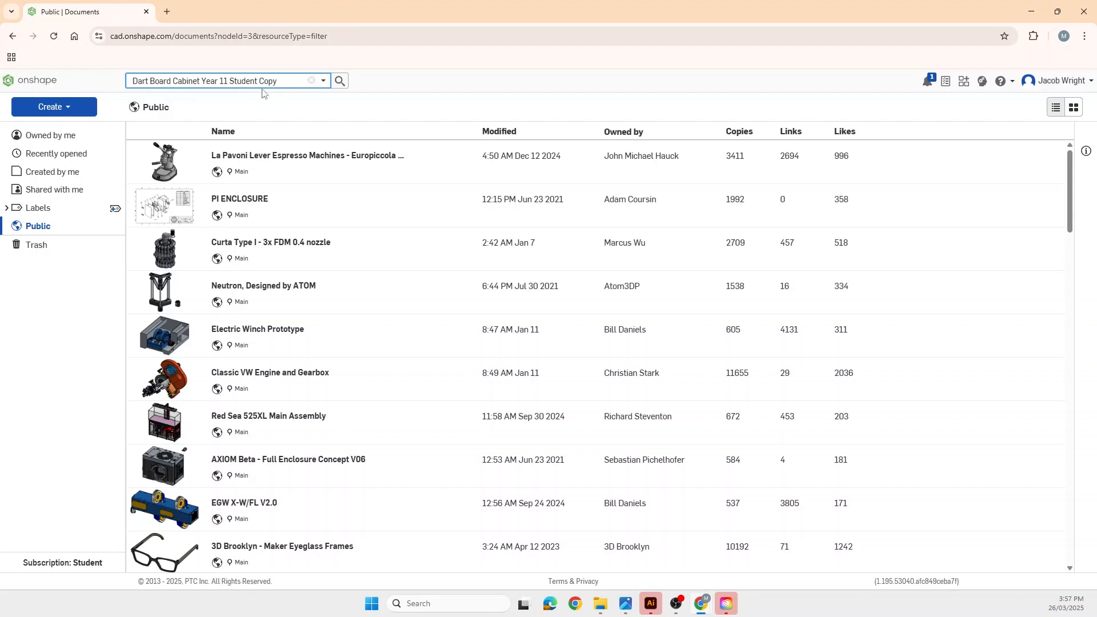
key(Return)
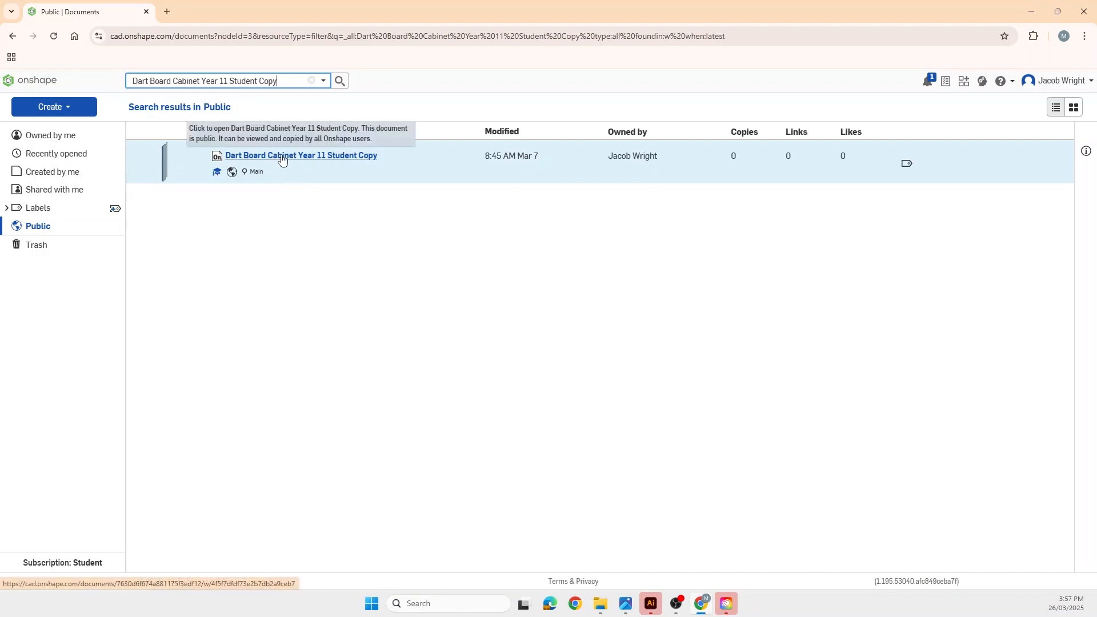
click(282, 156)
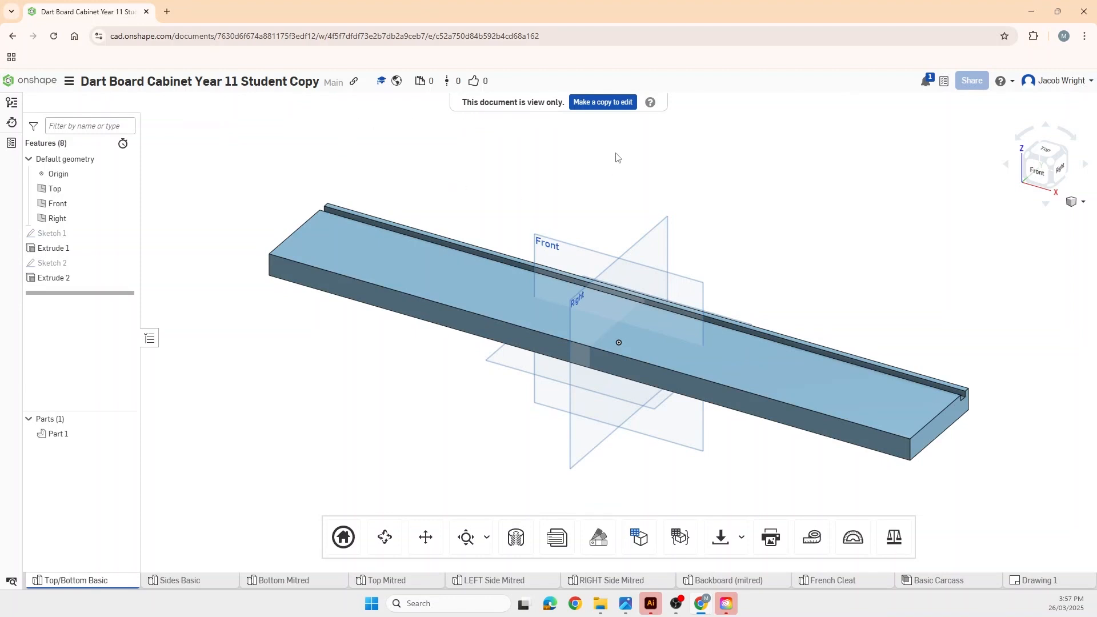
Make an editable copy of the document in Owned by me, named with the owner's title and surname followed by "Dart Board Cabinet".
click(607, 103)
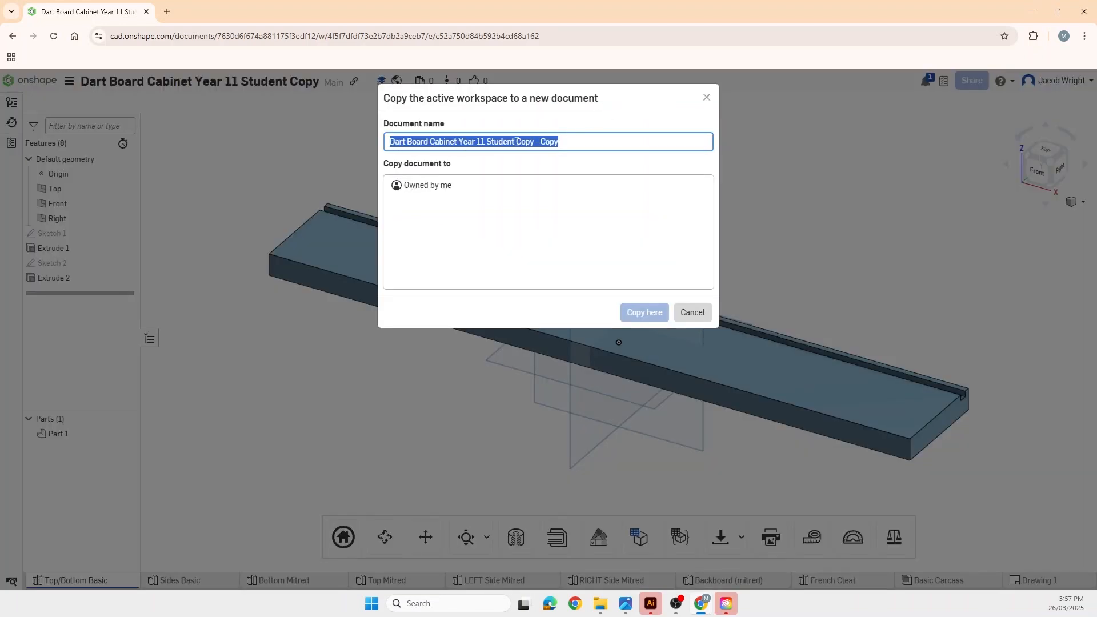
key(BackSpace)
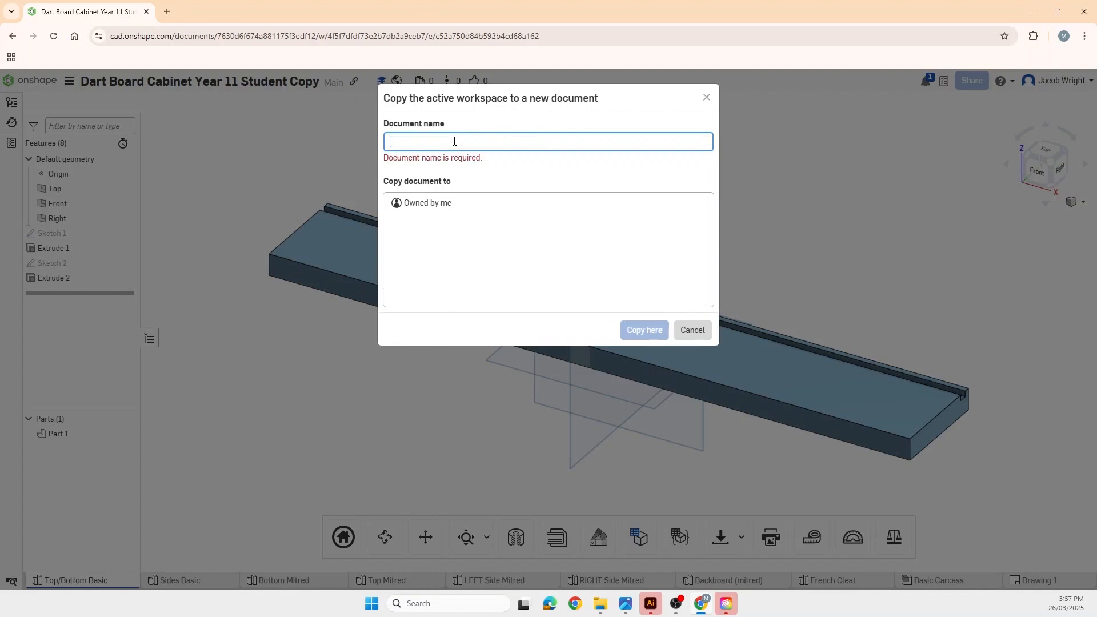
text(Mr Wrig)
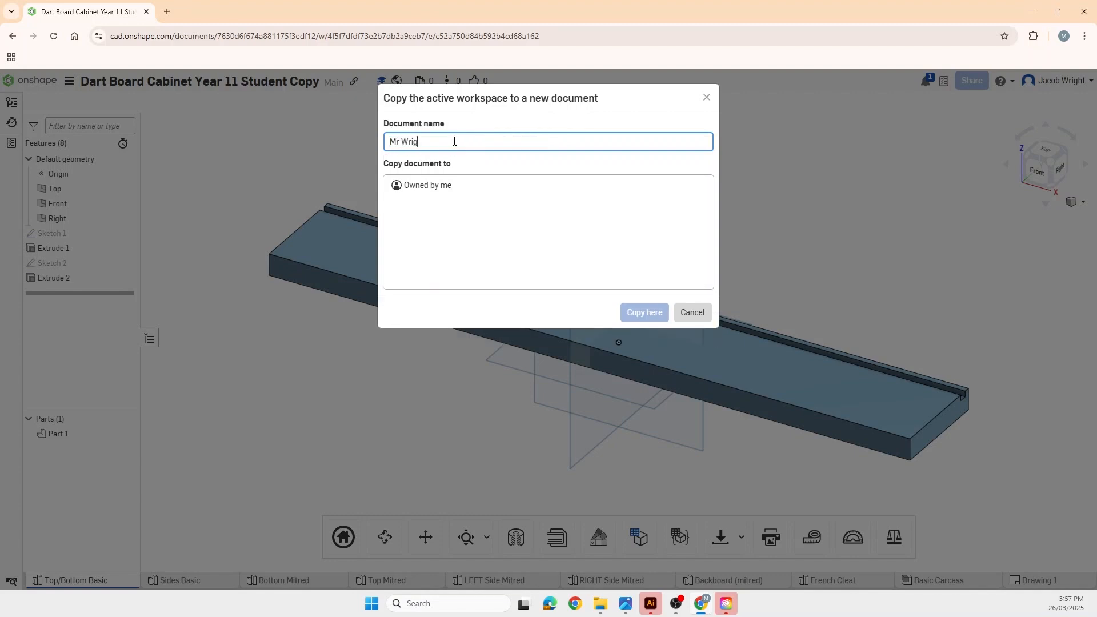
text(ht Dart Board Cabinet)
click(418, 193)
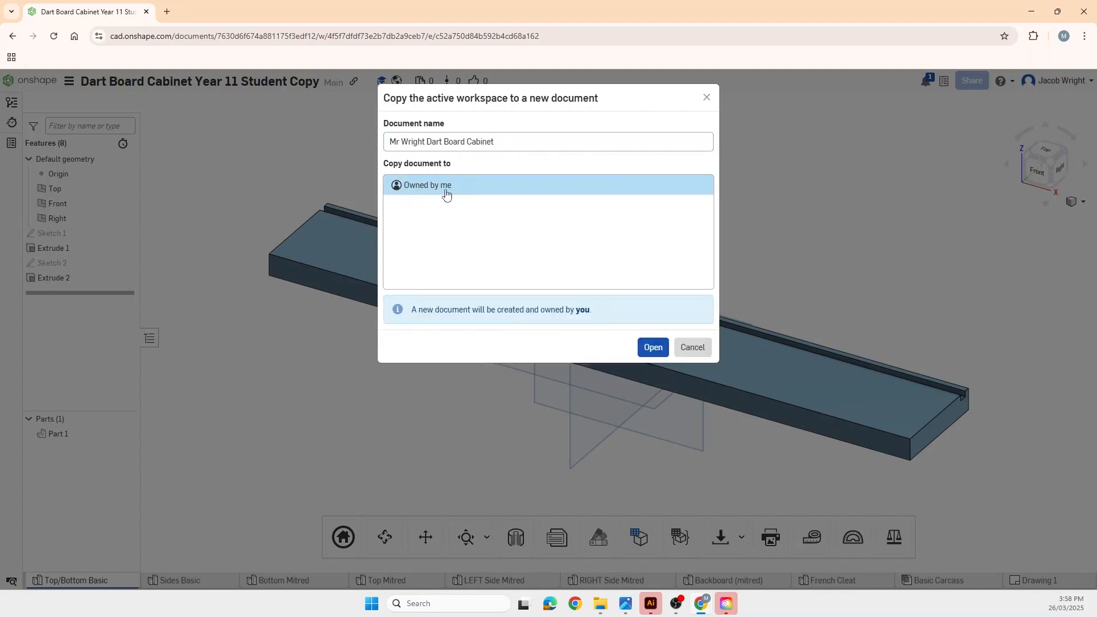
click(652, 348)
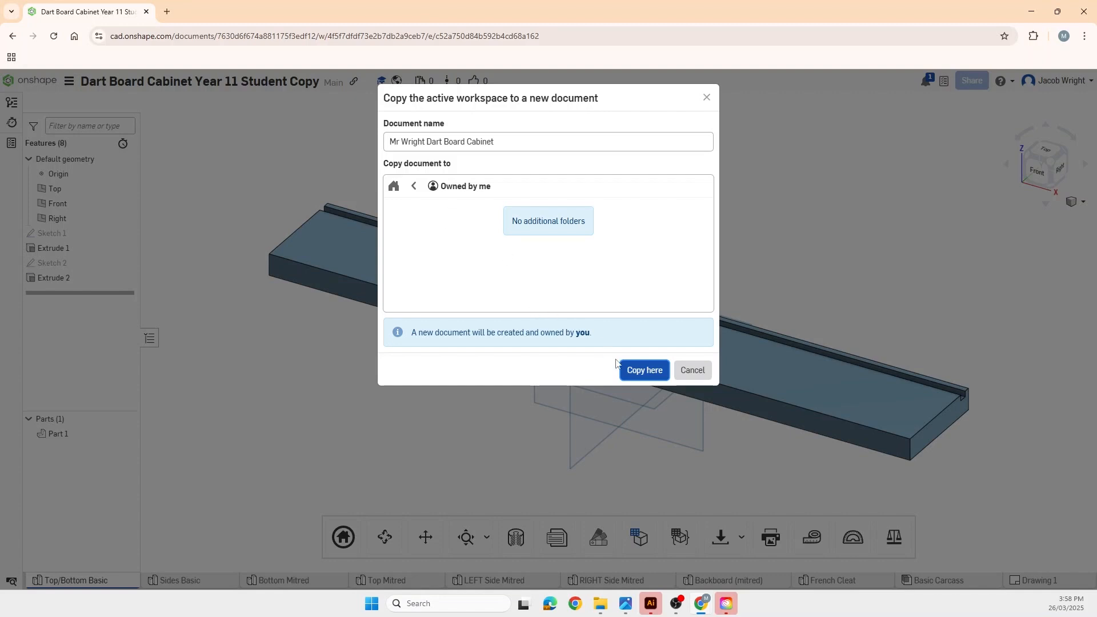
click(646, 371)
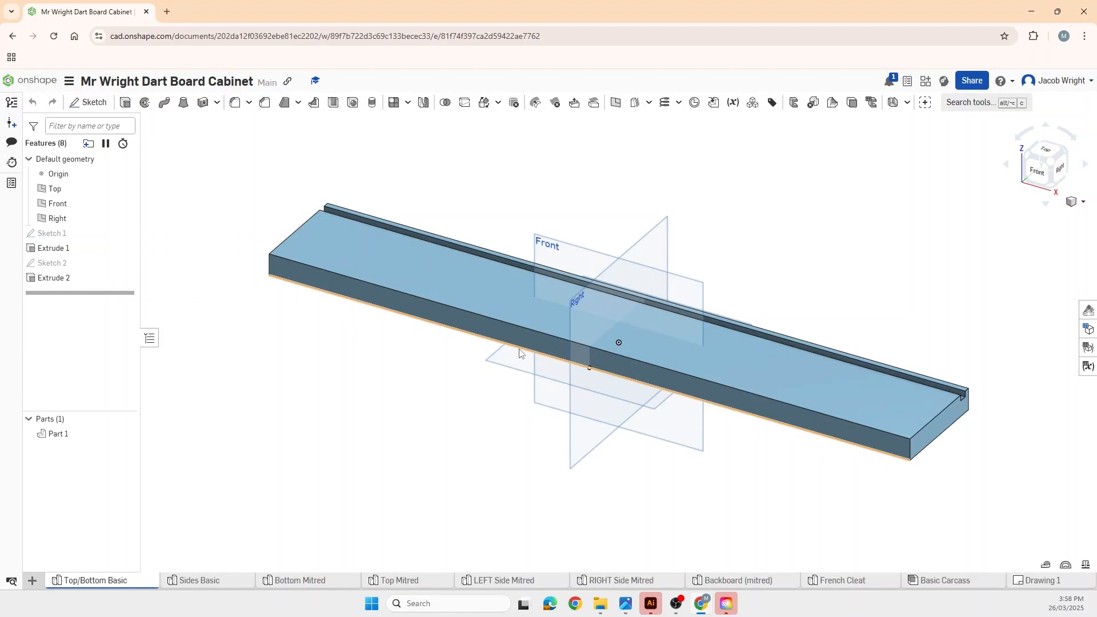
Examine the Top/Bottom Basic board at several closer and wider zoom levels.
scroll(519, 352, down, 1)
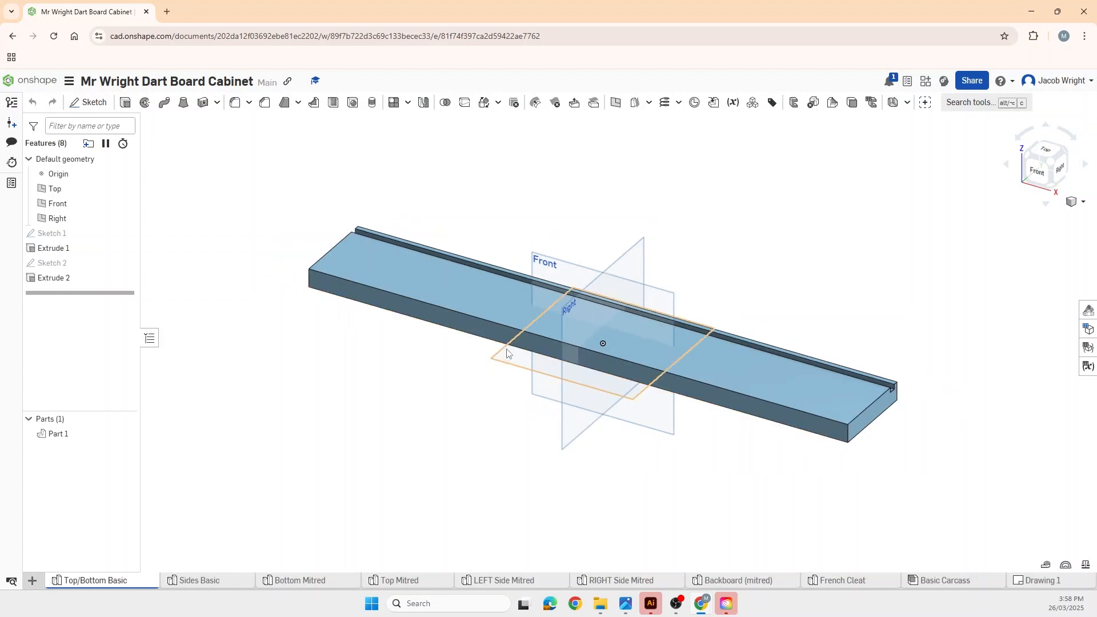
scroll(505, 354, down, 2)
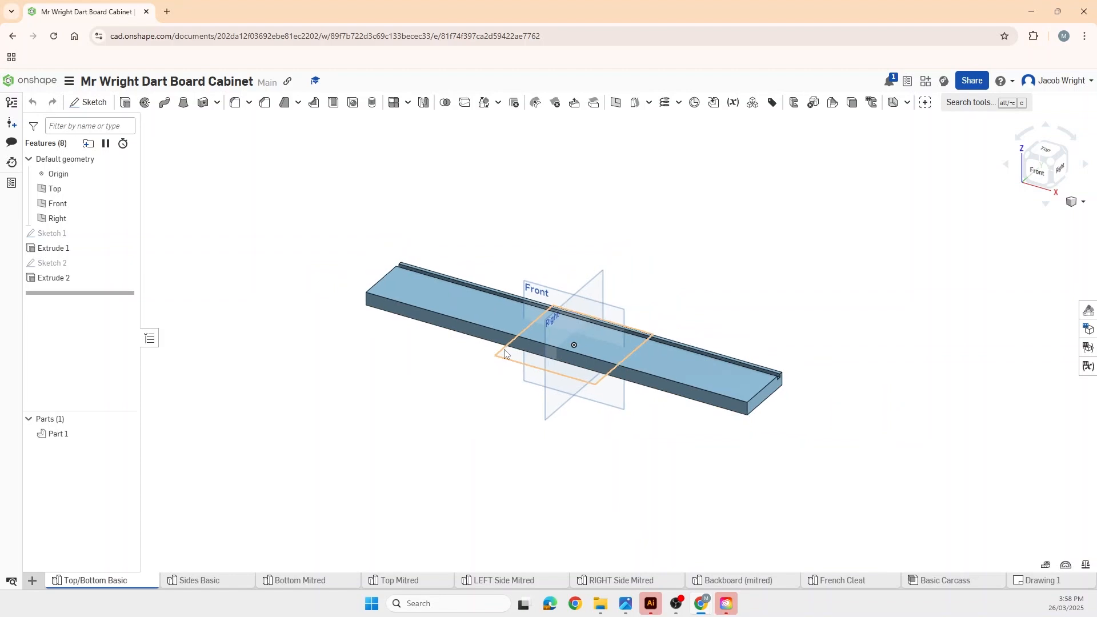
scroll(508, 371, down, 2)
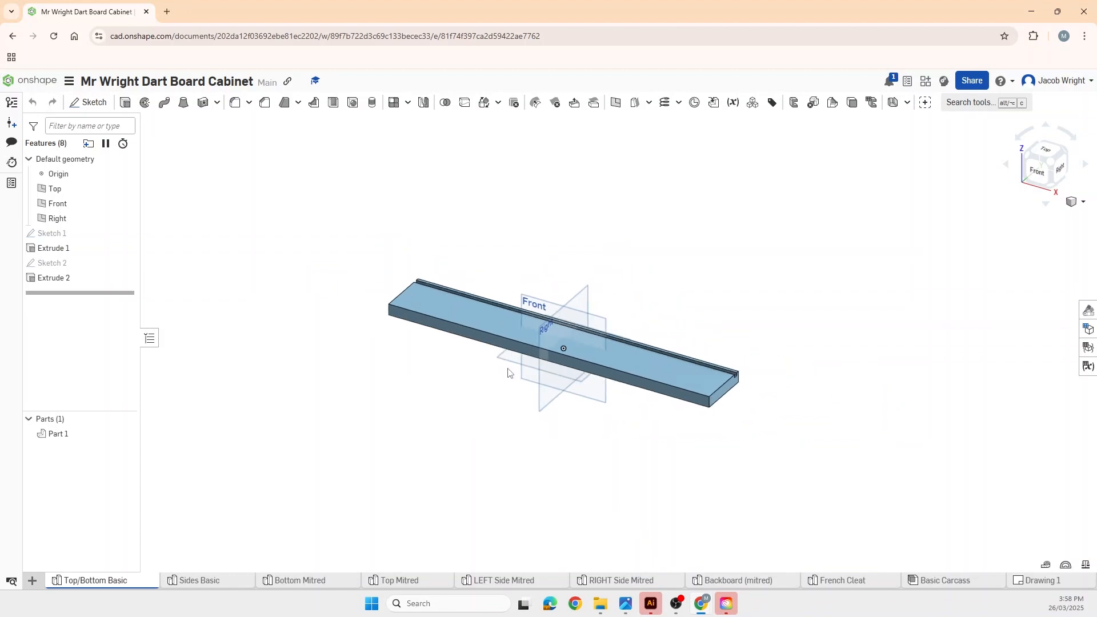
scroll(509, 373, up, 4)
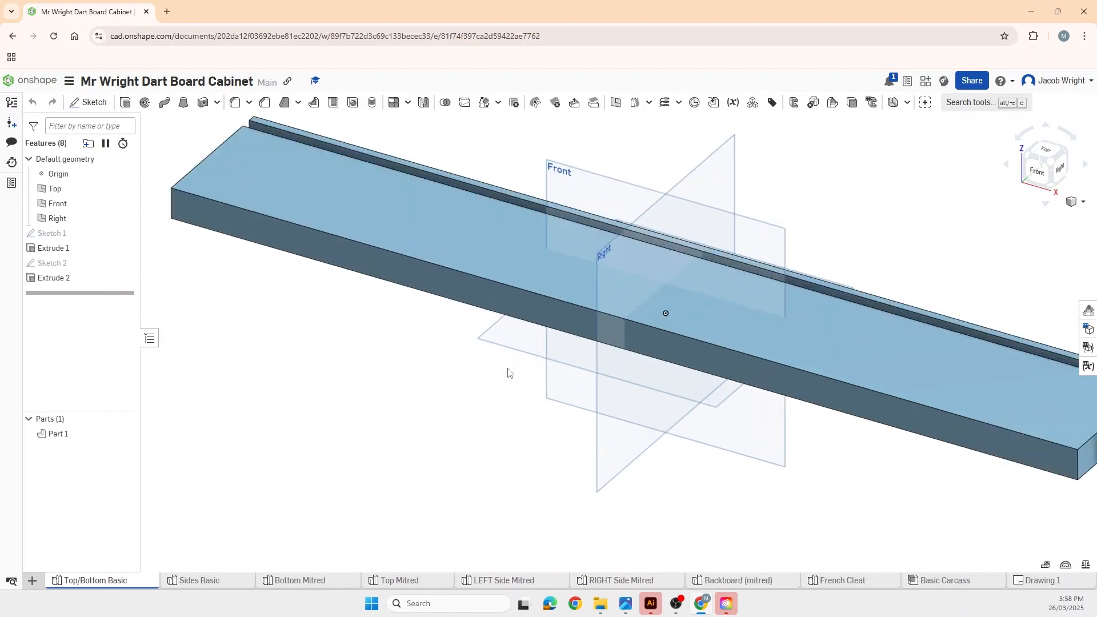
scroll(509, 373, down, 5)
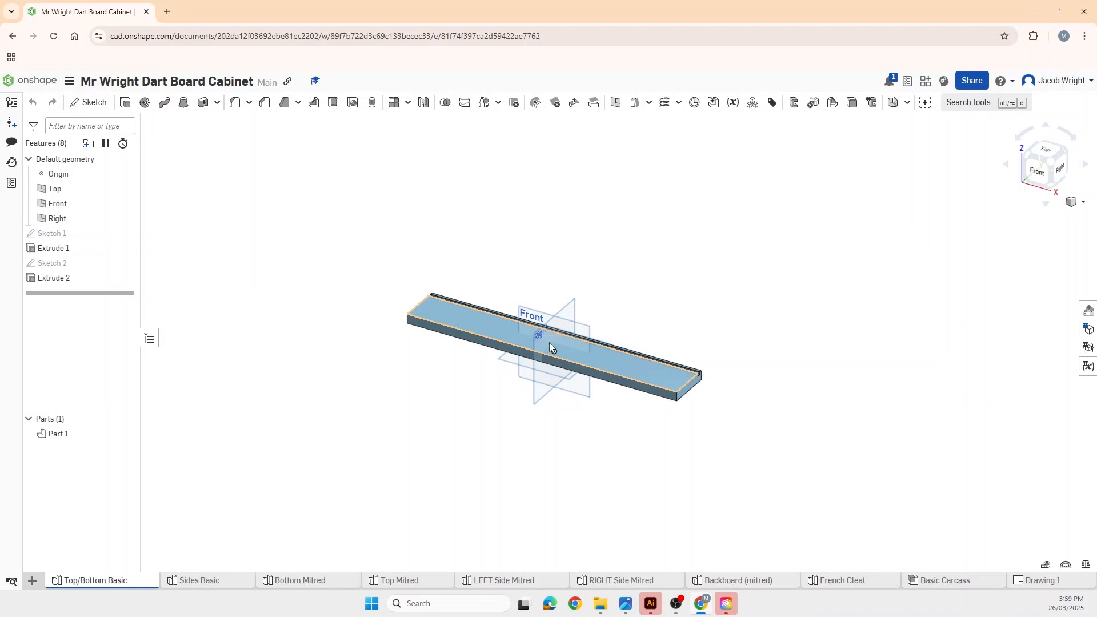
scroll(550, 345, down, 3)
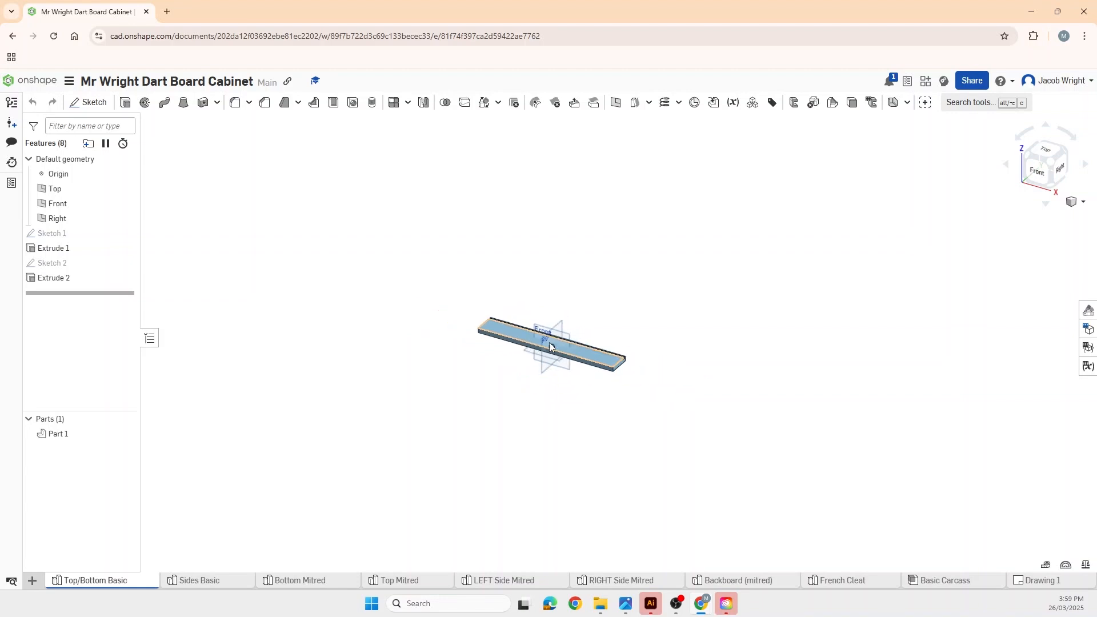
scroll(550, 344, up, 5)
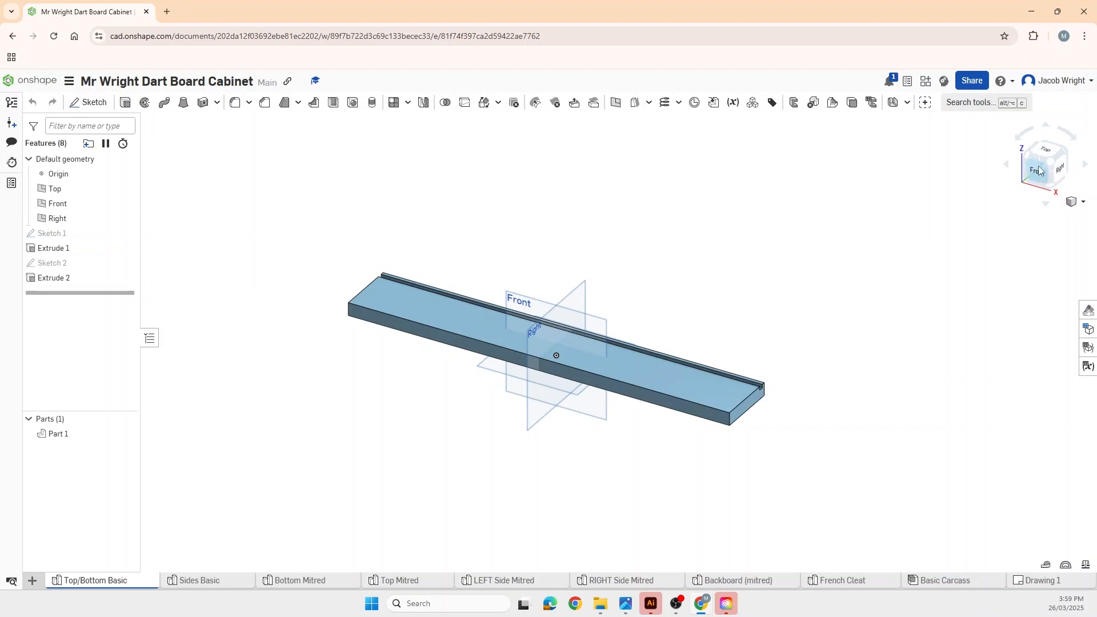
Examine the Top/Bottom Basic board from other isometric orientations and return to the front-right isometric view.
click(1064, 162)
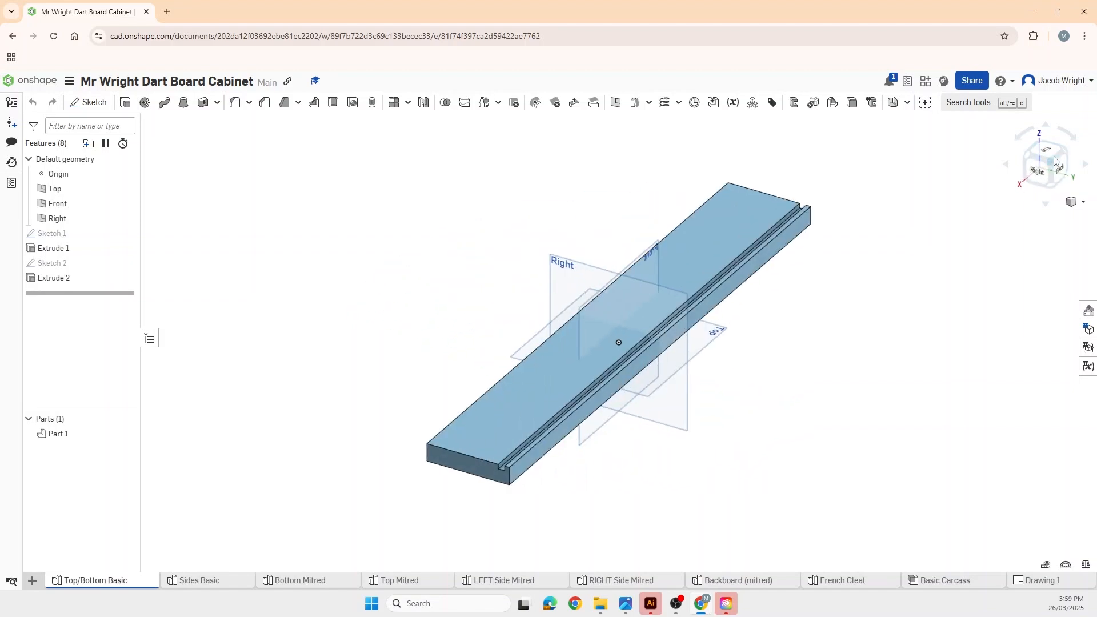
drag(1063, 157, 1060, 175)
click(1060, 176)
click(1058, 153)
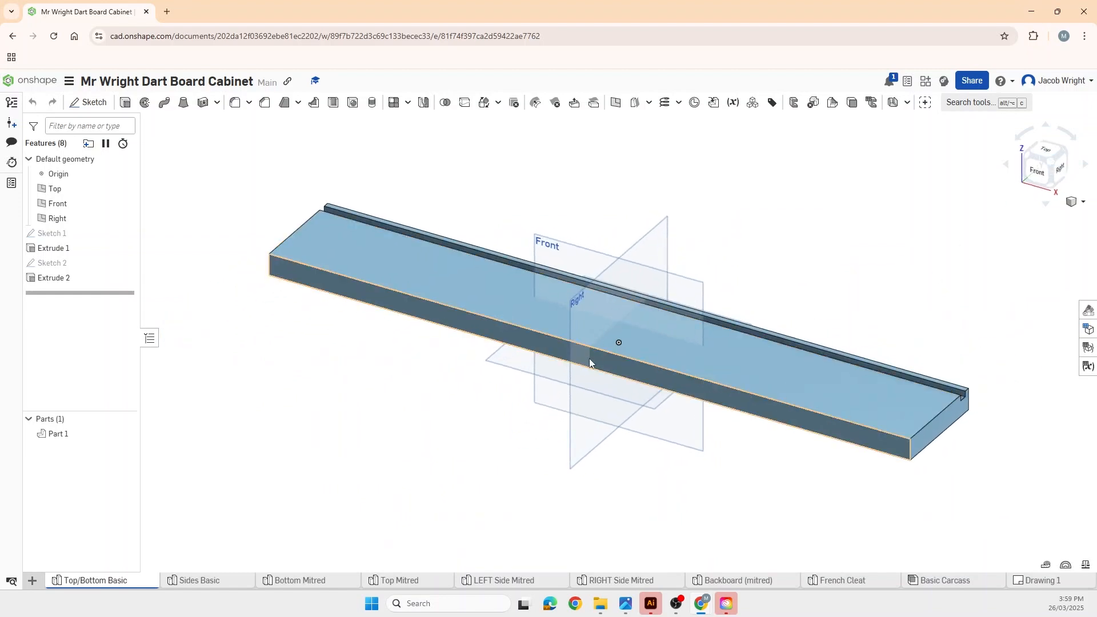
scroll(589, 358, down, 3)
scroll(598, 349, up, 1)
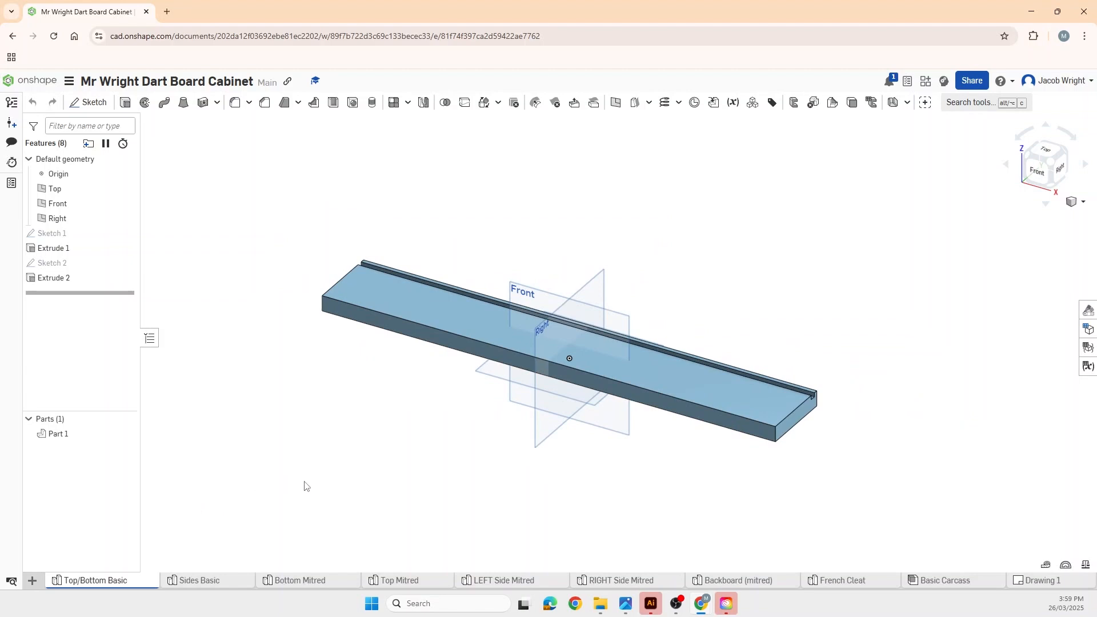
Review the Sides Basic, Bottom Mitred and Top Mitred parts, checking the mitred ends of the top board from a lower angle.
mouse_move(92, 586)
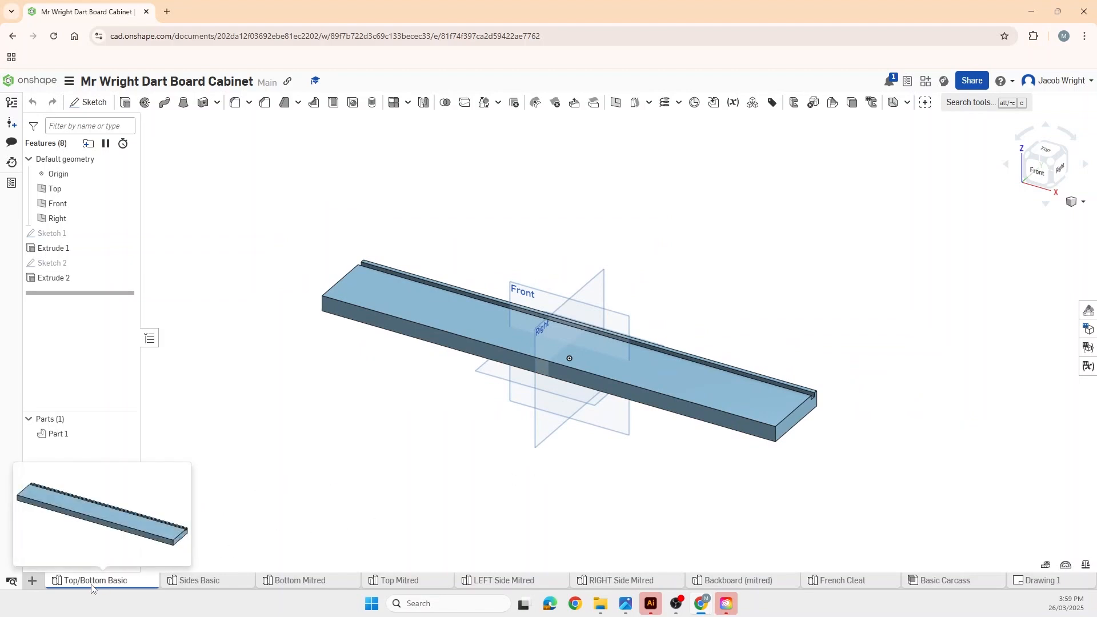
click(209, 582)
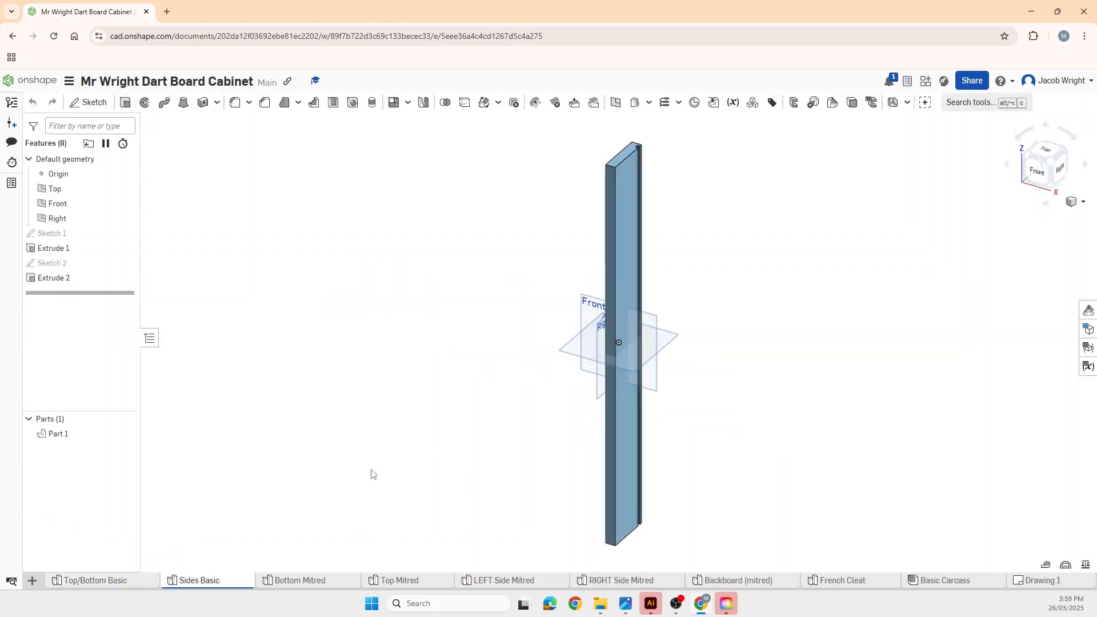
click(316, 582)
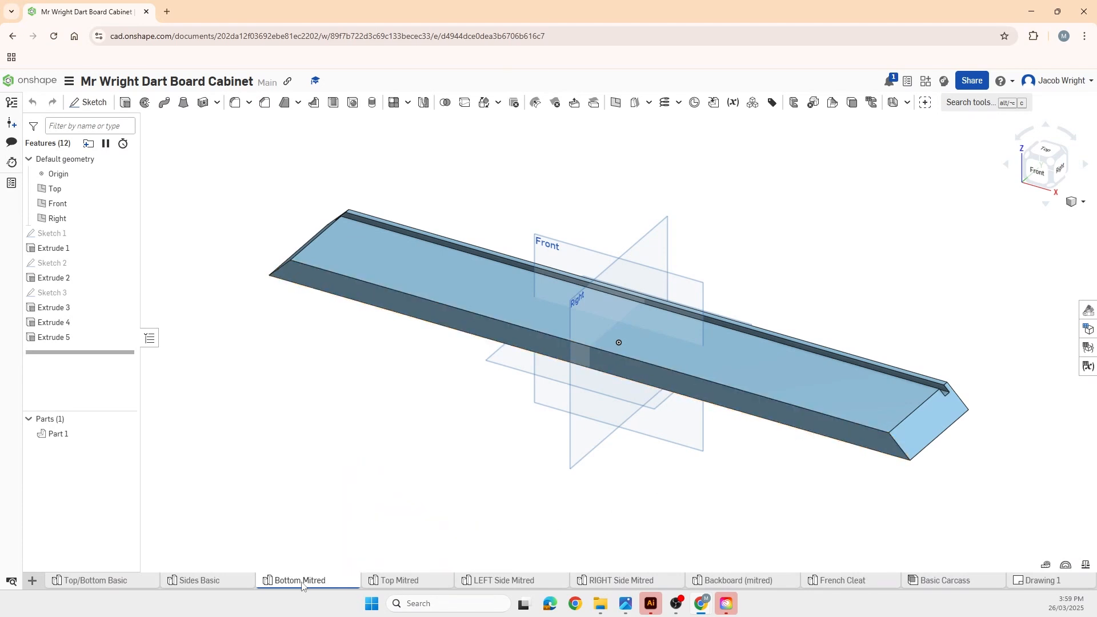
click(384, 584)
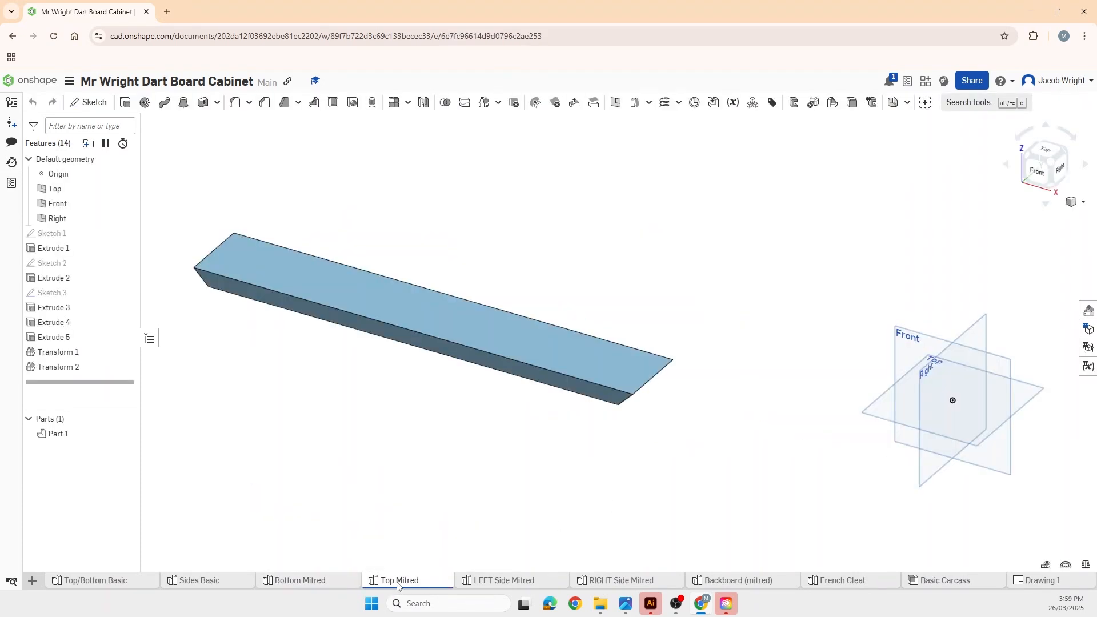
middle_drag(480, 469, 485, 415)
mouse_move(508, 424)
right_down()
mouse_move(486, 356)
mouse_move(500, 414)
right_up()
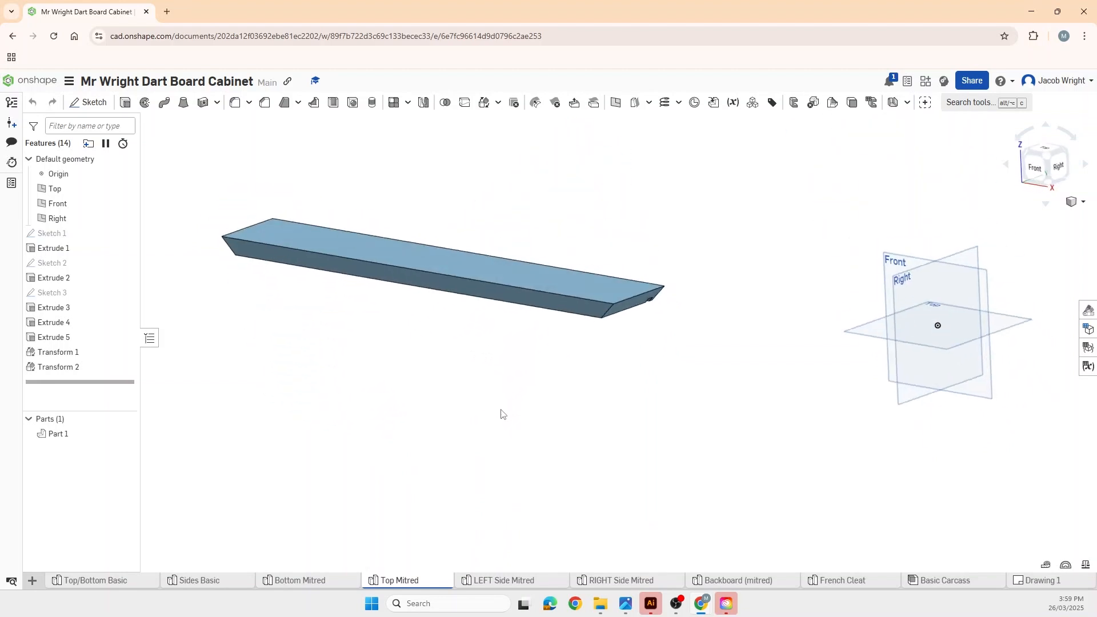
Review the LEFT Side Mitred, RIGHT Side Mitred, Backboard (mitred) and French Cleat parts, orbiting the right side and the cleat.
click(512, 581)
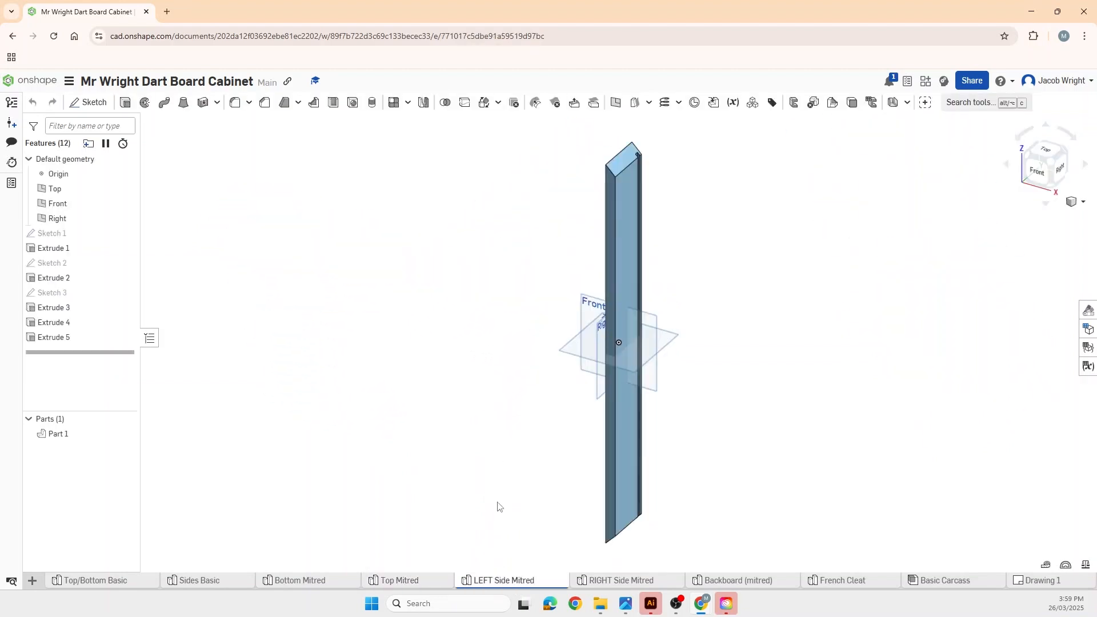
click(624, 580)
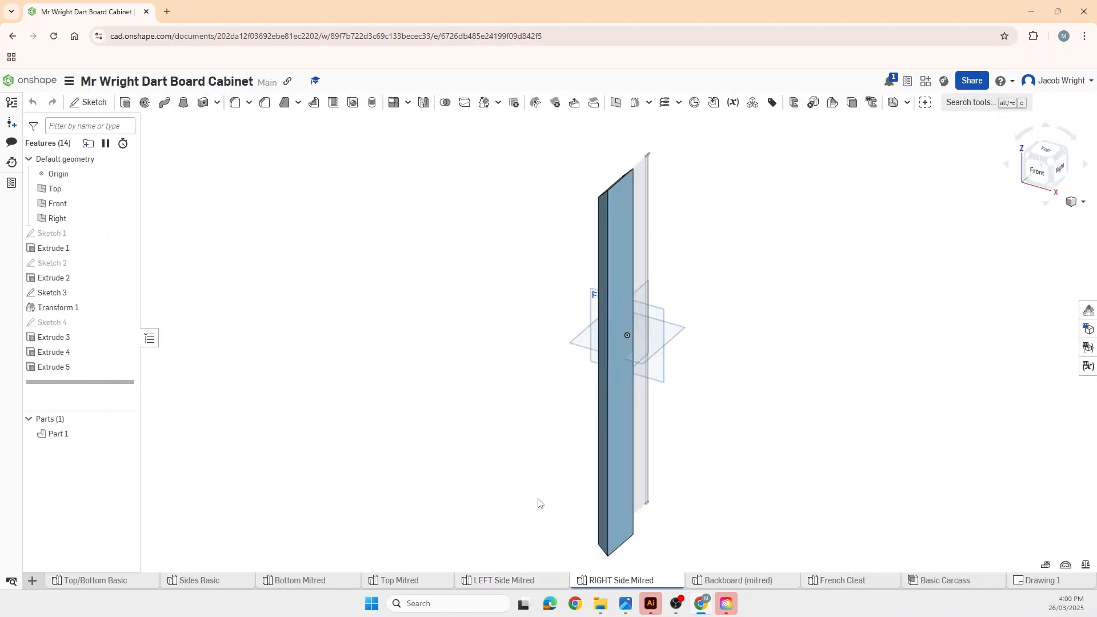
right_drag(551, 487, 575, 473)
click(738, 580)
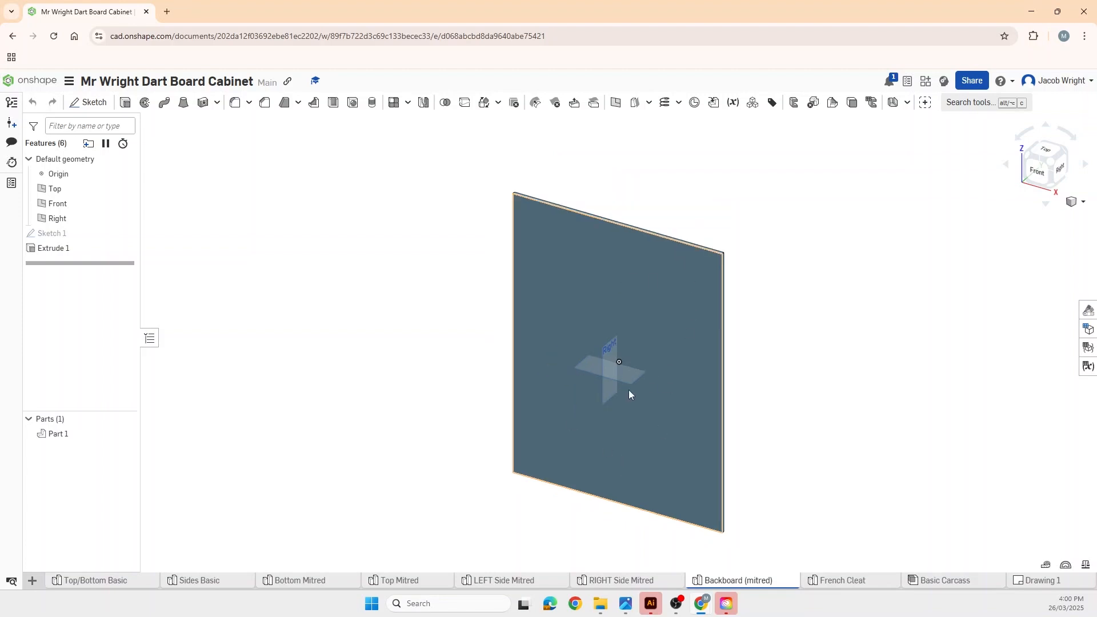
click(836, 582)
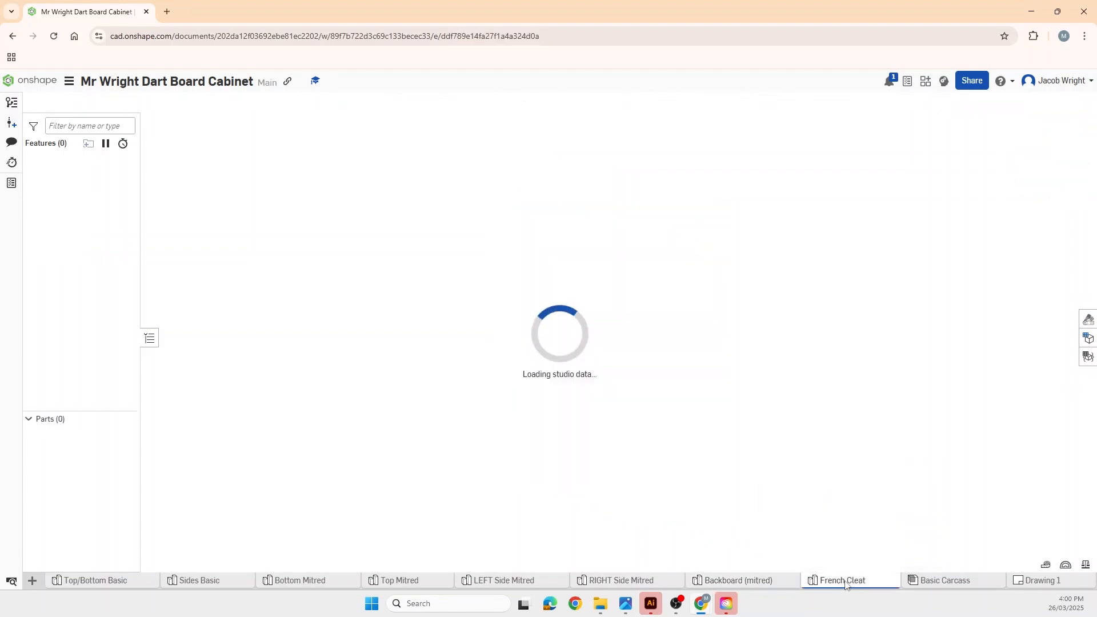
right_drag(724, 487, 808, 454)
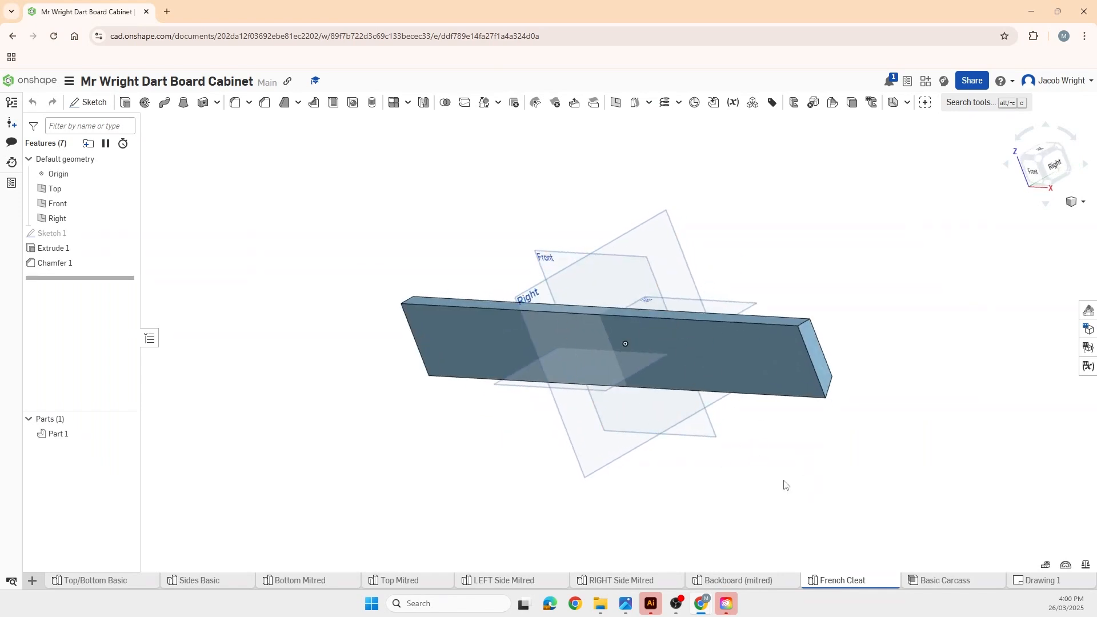
Open the Basic Carcass assembly and examine how the mitred frame and backboard fit together.
click(943, 581)
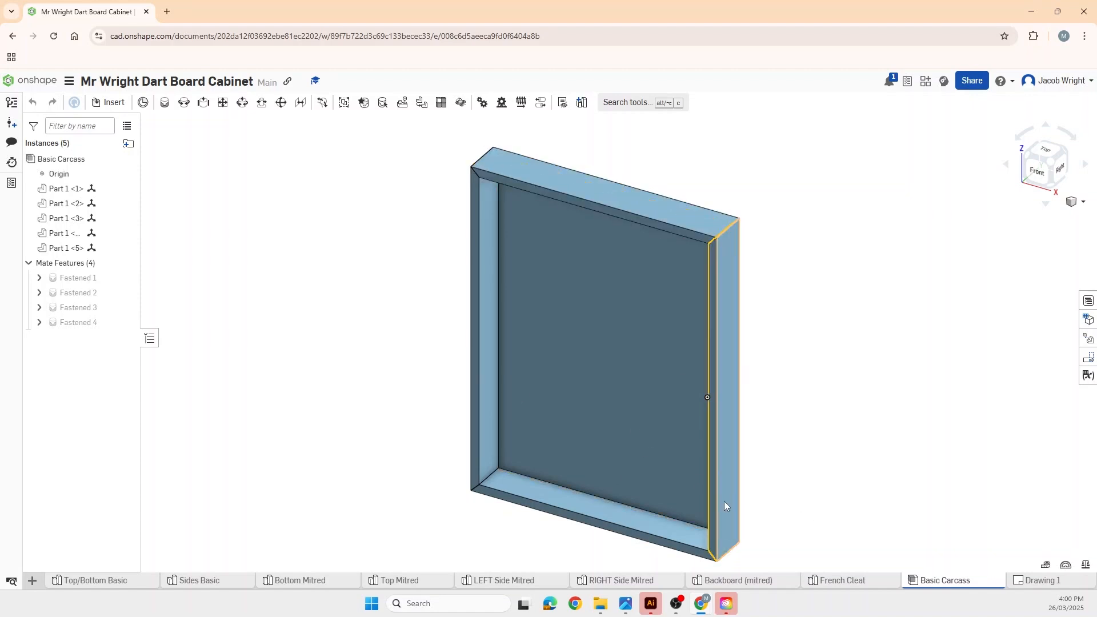
scroll(727, 479, down, 2)
scroll(728, 480, down, 2)
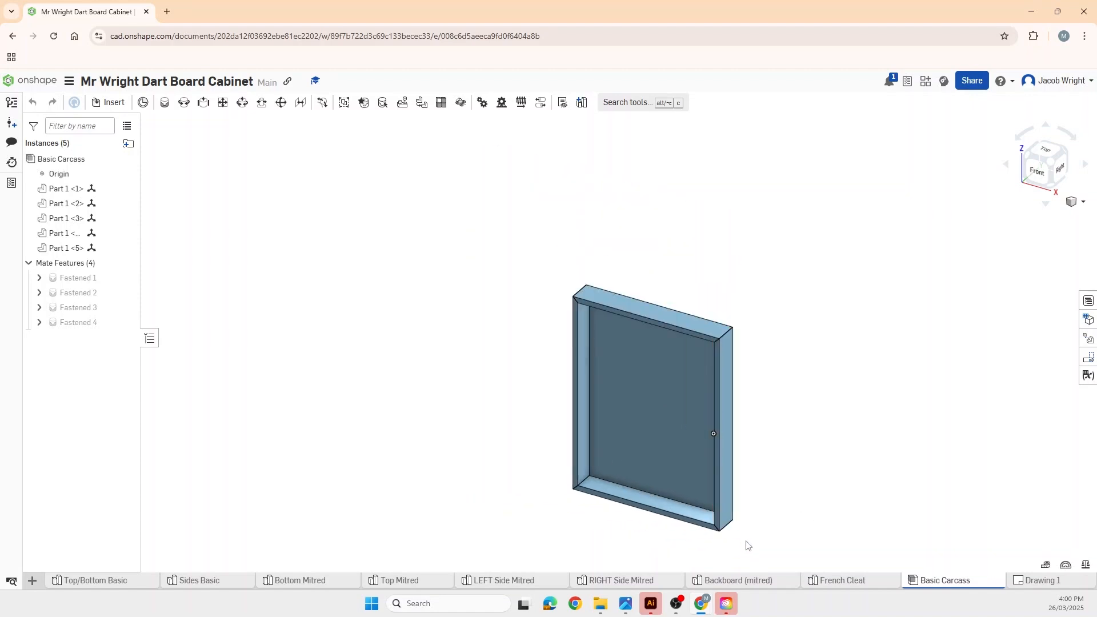
scroll(746, 546, up, 2)
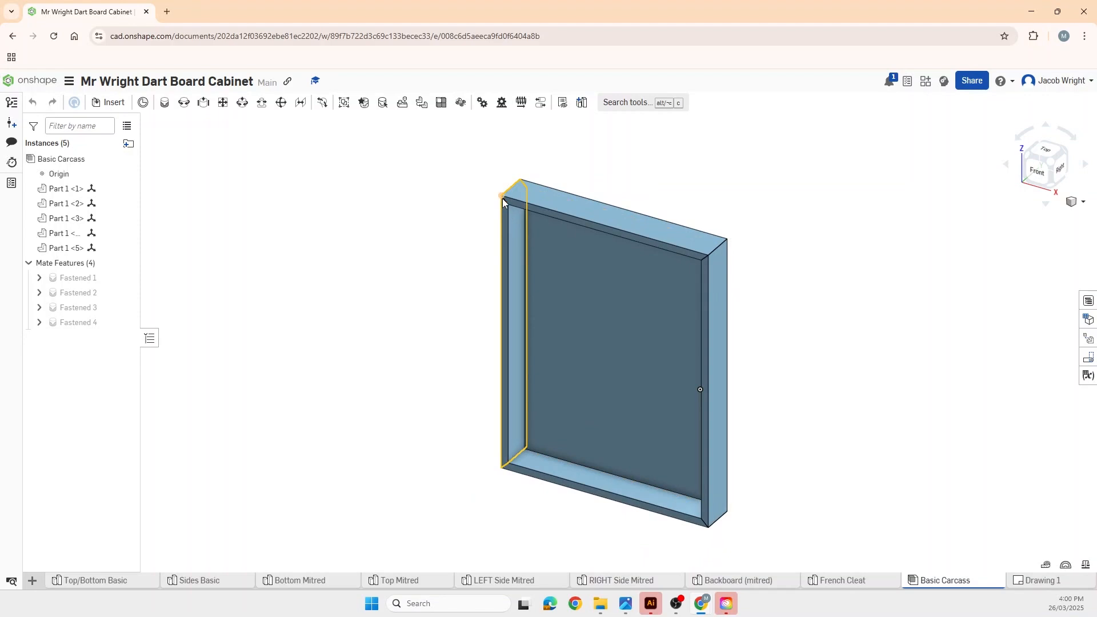
Rename the Basic Carcass assembly to Mitred Carcass.
right_click(957, 584)
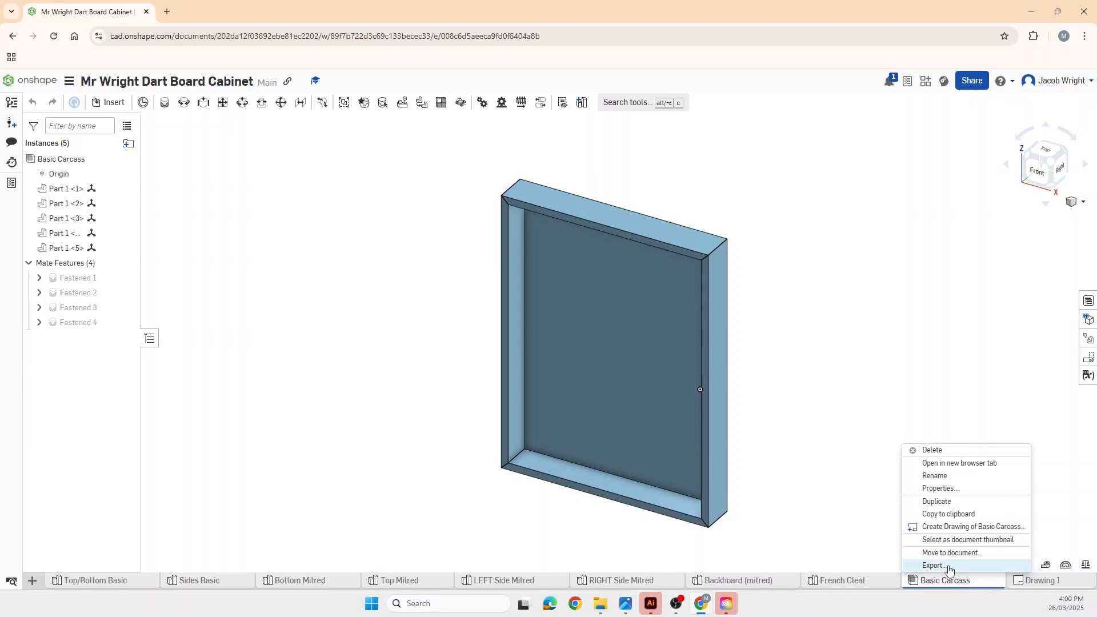
click(941, 476)
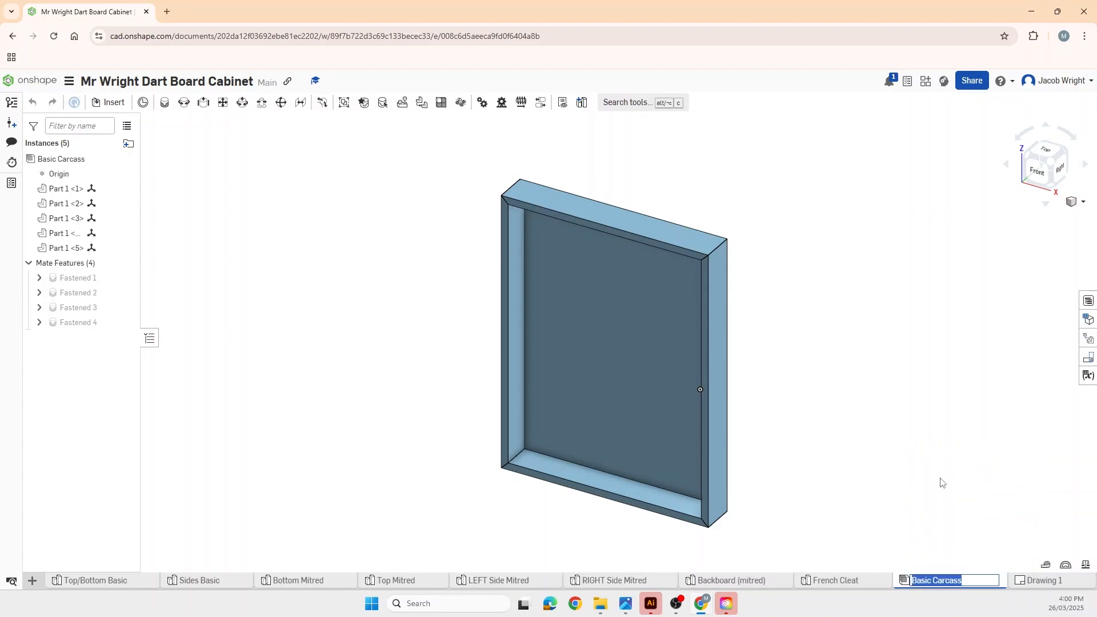
click(913, 580)
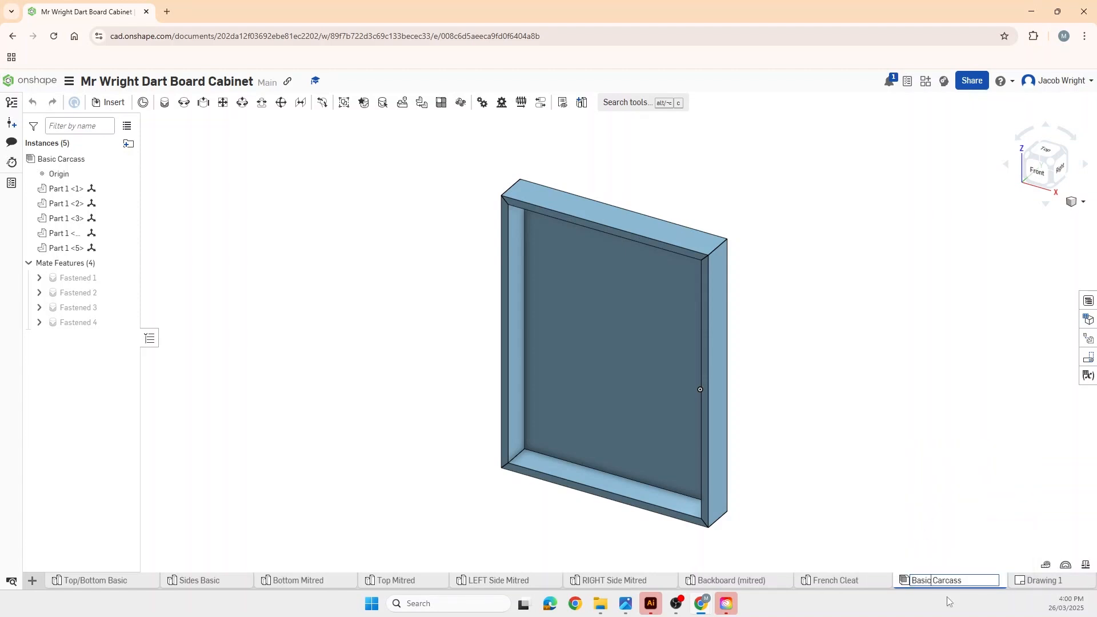
key(Delete)
key(Delete)
key(Delete)
key(Delete)
key(Delete)
key(Delete)
text(Mitre)
key(BackSpace)
text(d)
key(Return)
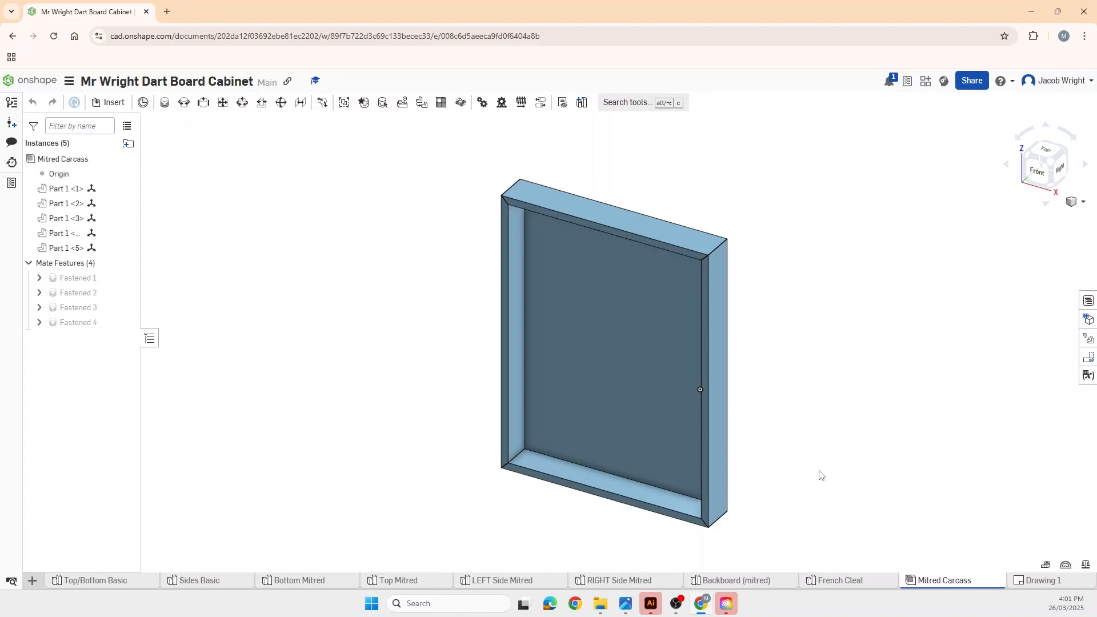
Edit the left side board in the context of the Mitred Carcass assembly.
scroll(823, 490, down, 1)
scroll(815, 530, up, 1)
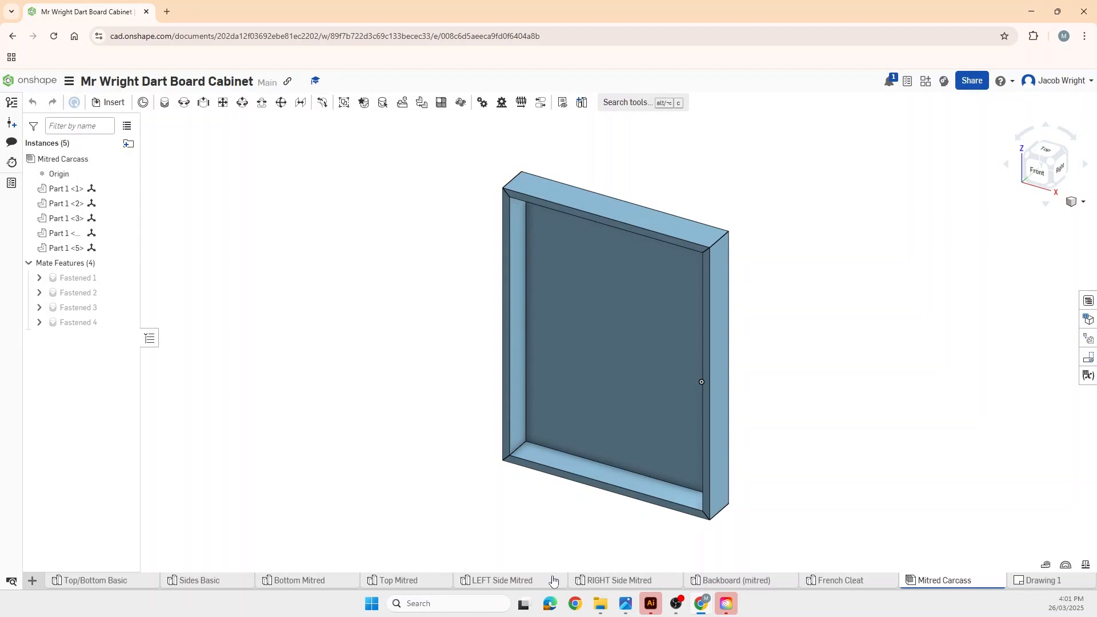
mouse_move(652, 579)
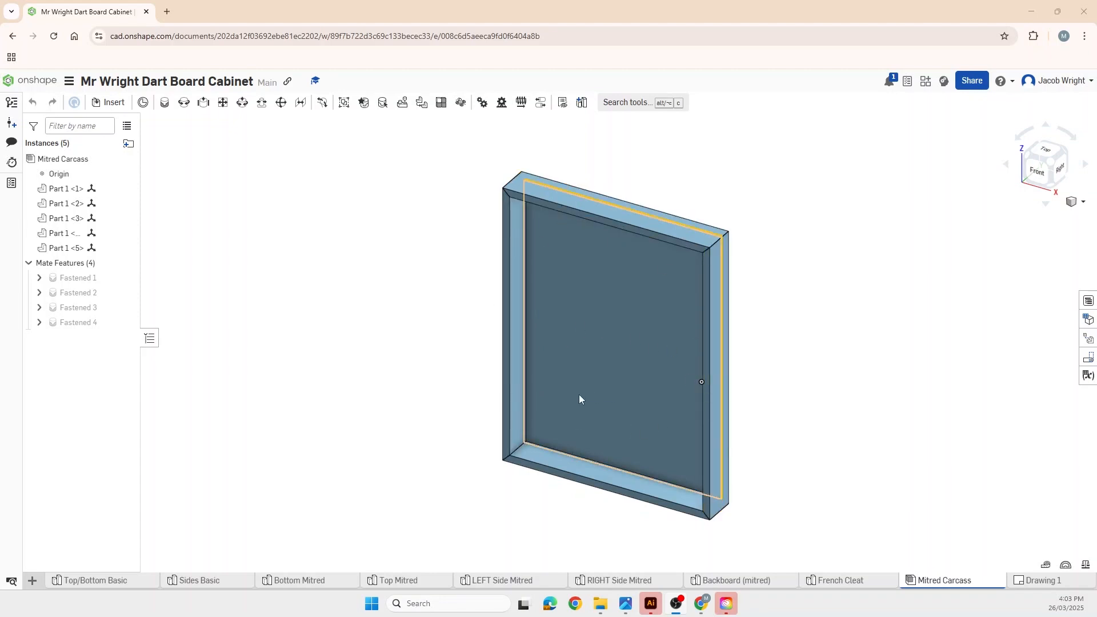
right_click(515, 367)
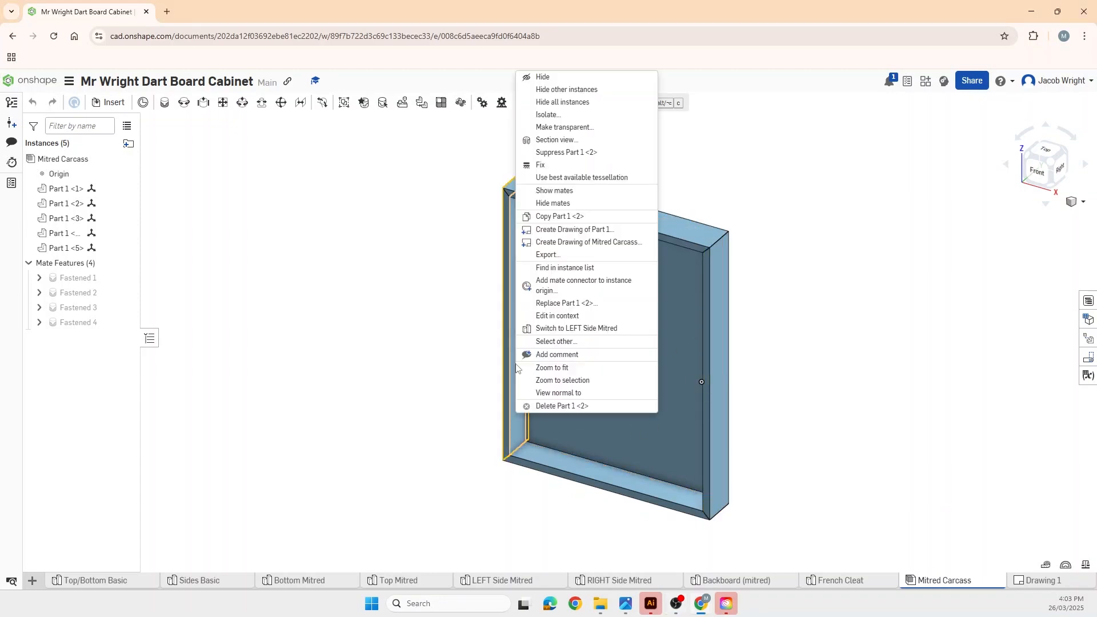
click(581, 318)
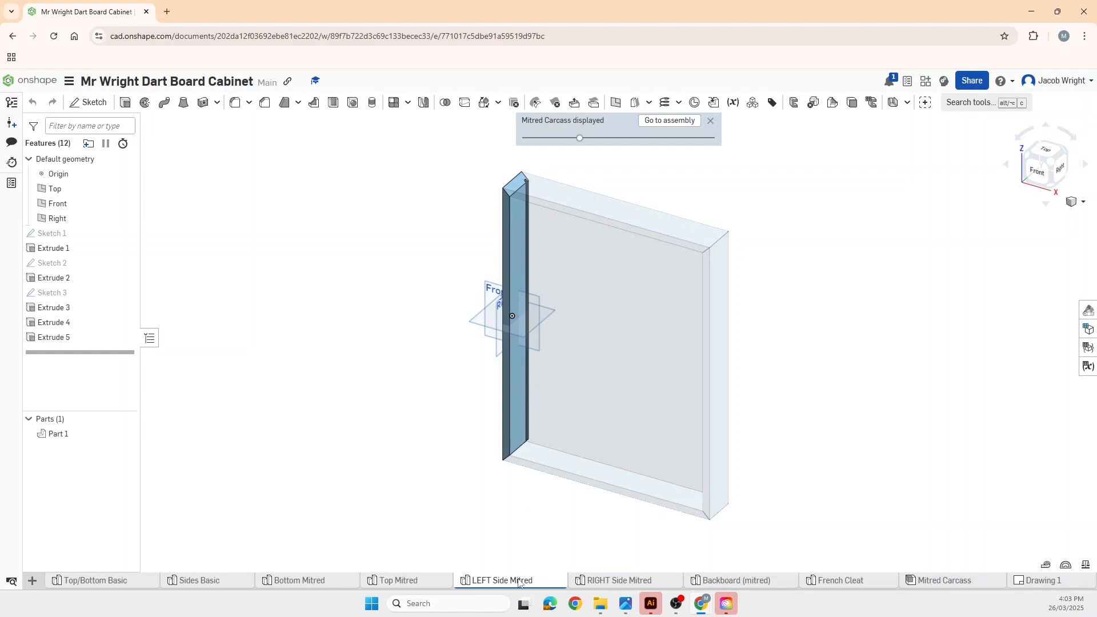
mouse_move(479, 587)
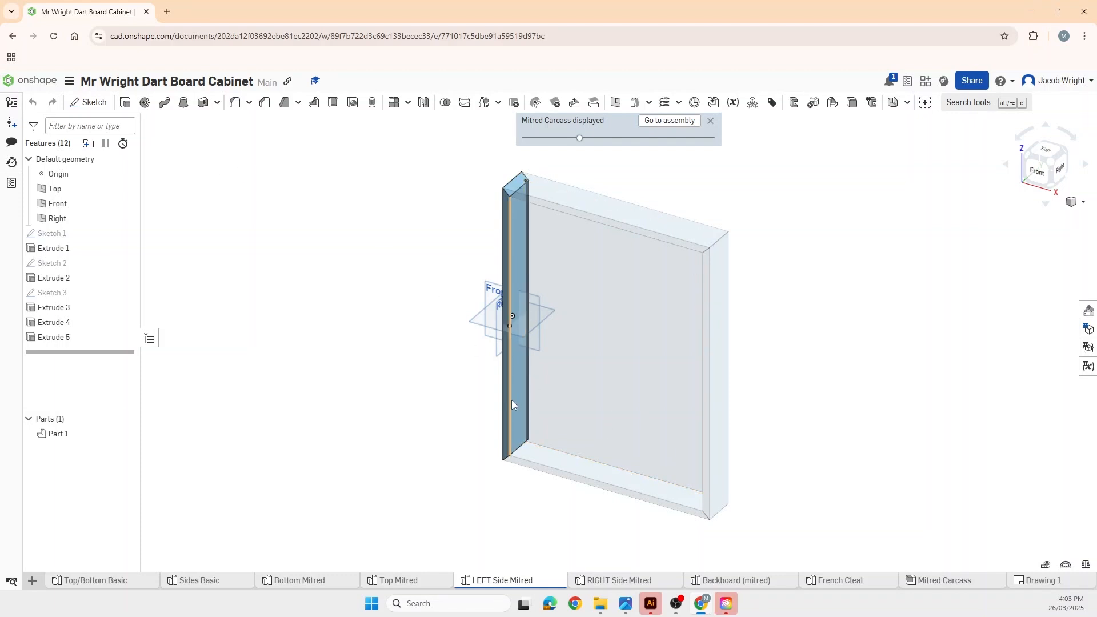
Start a new sketch on the inner face of the left side board.
scroll(517, 419, up, 3)
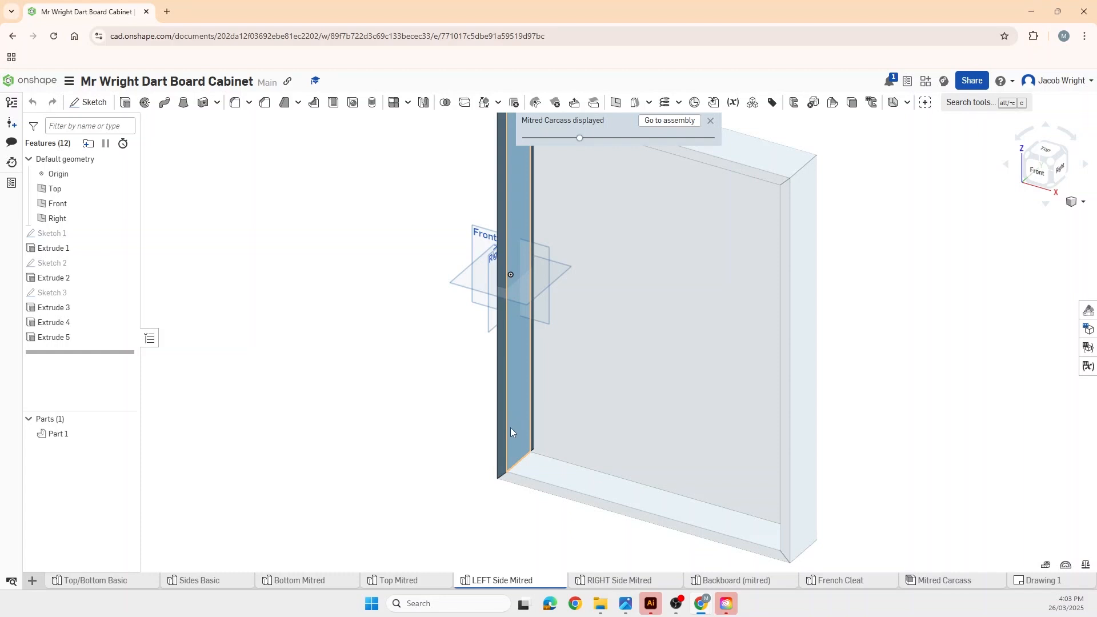
scroll(508, 437, up, 2)
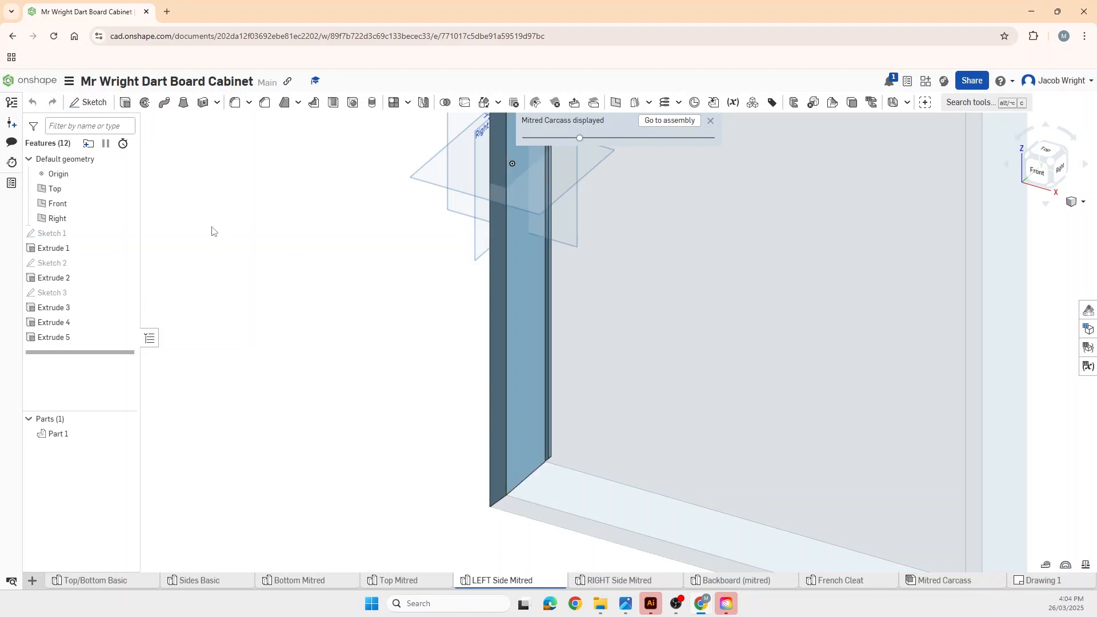
click(93, 104)
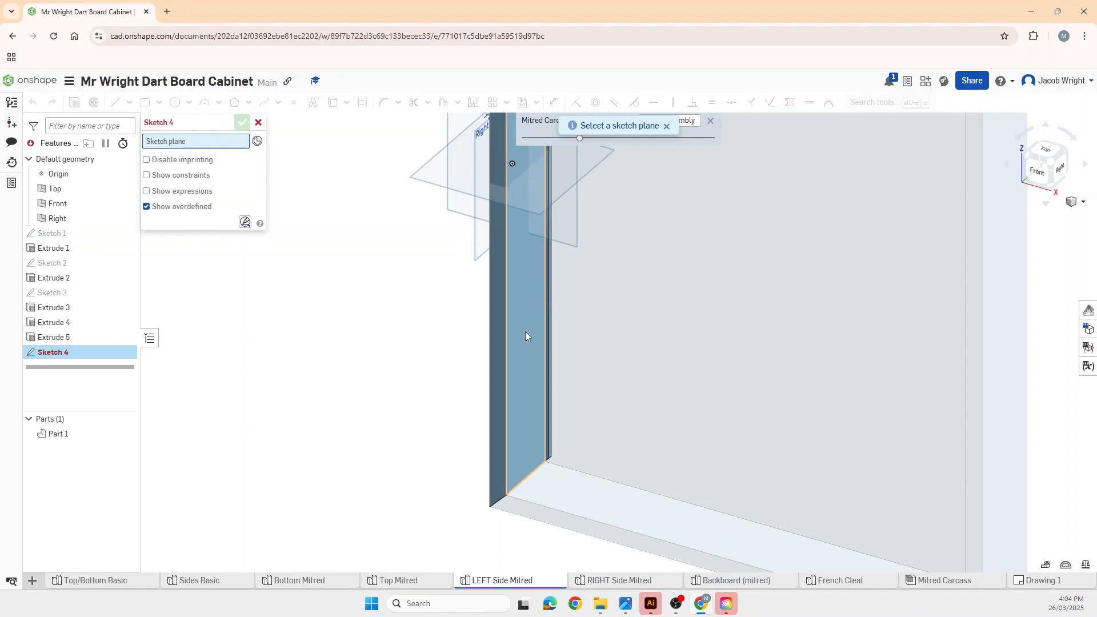
click(526, 414)
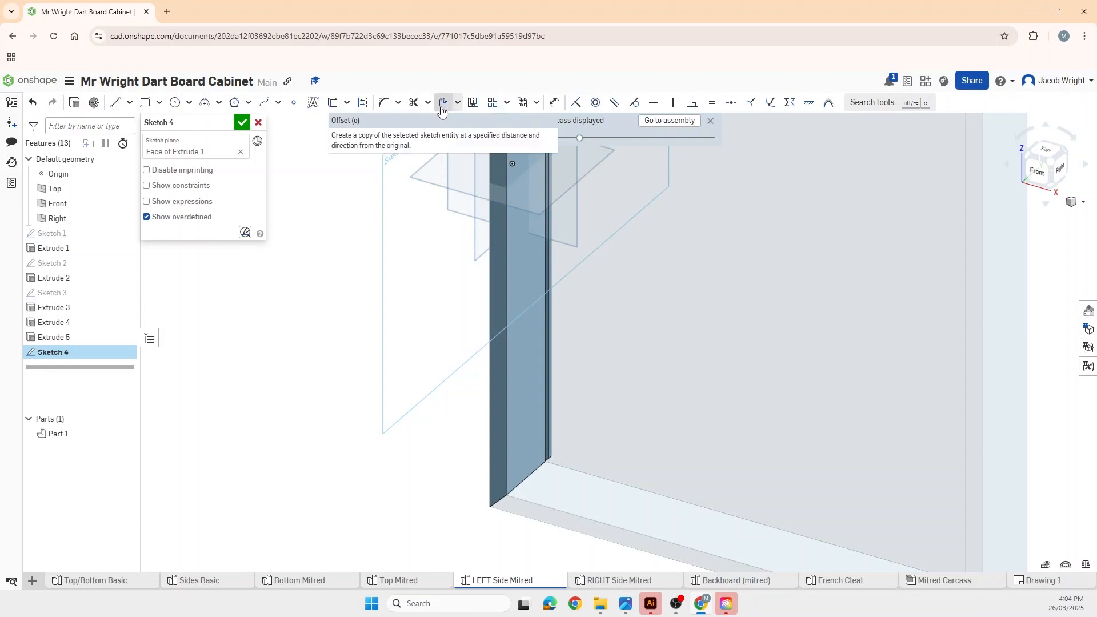
Offset the inner face's long front edge by 10 mm towards the back of the cabinet.
key(o)
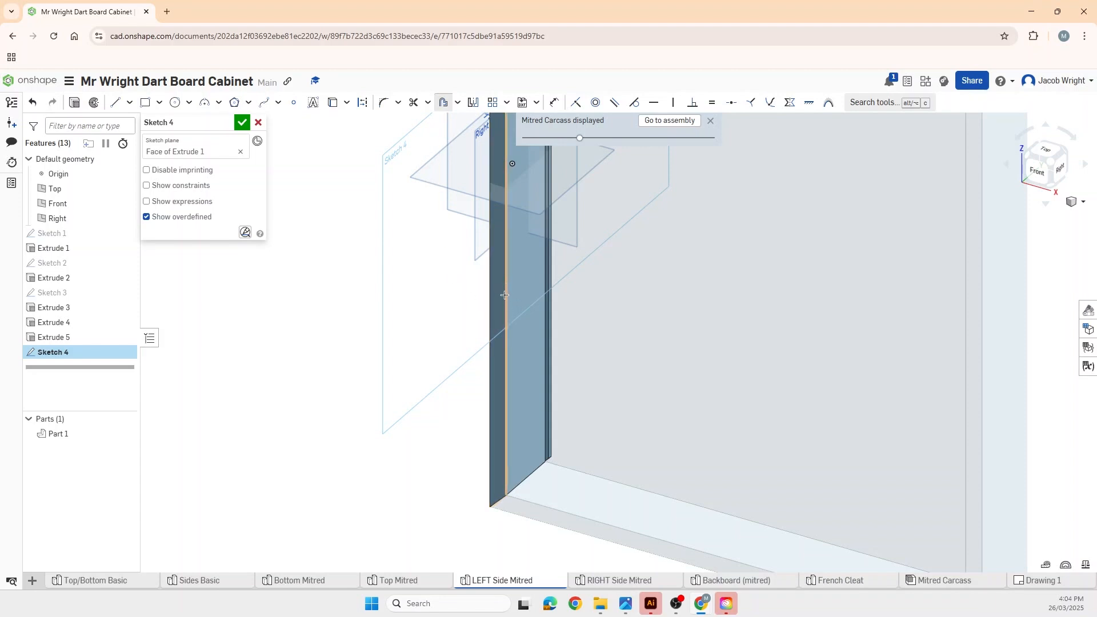
click(505, 330)
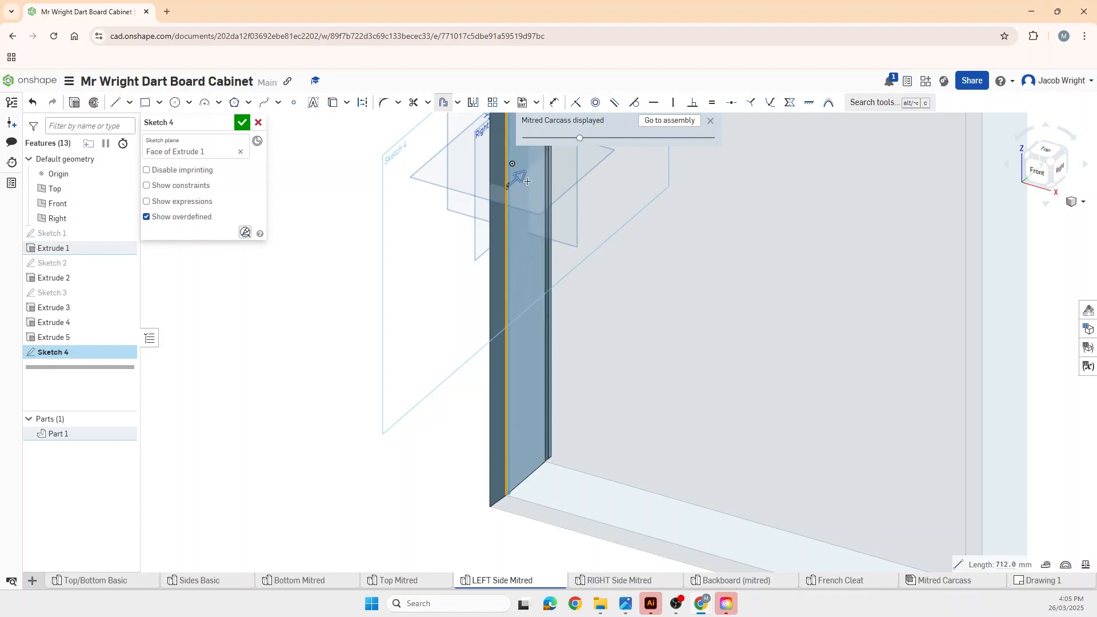
drag(524, 182, 487, 202)
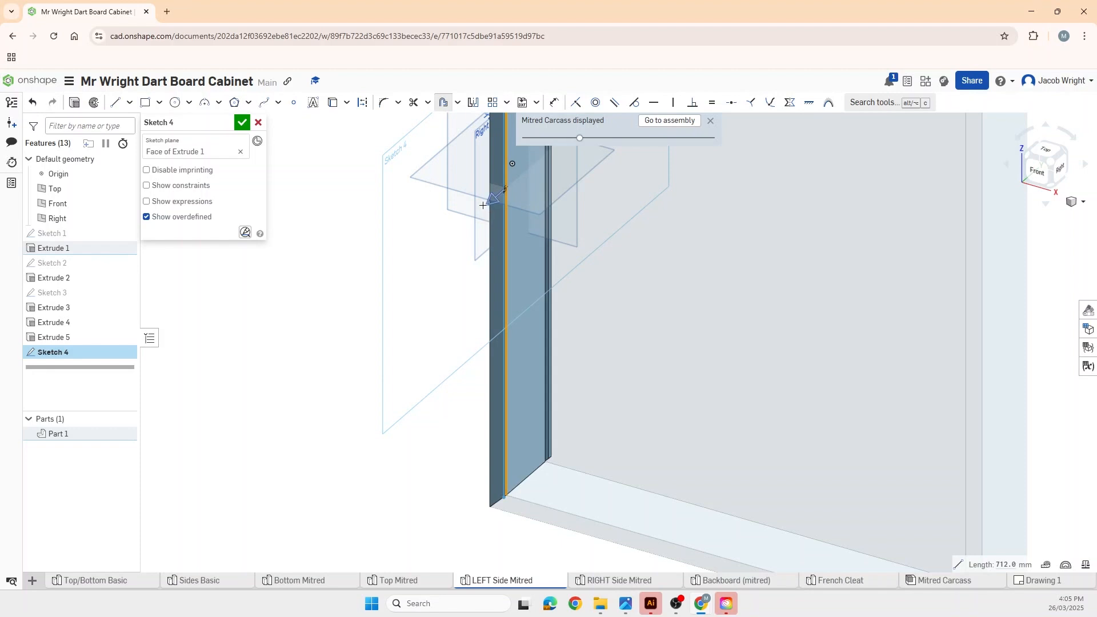
click(490, 203)
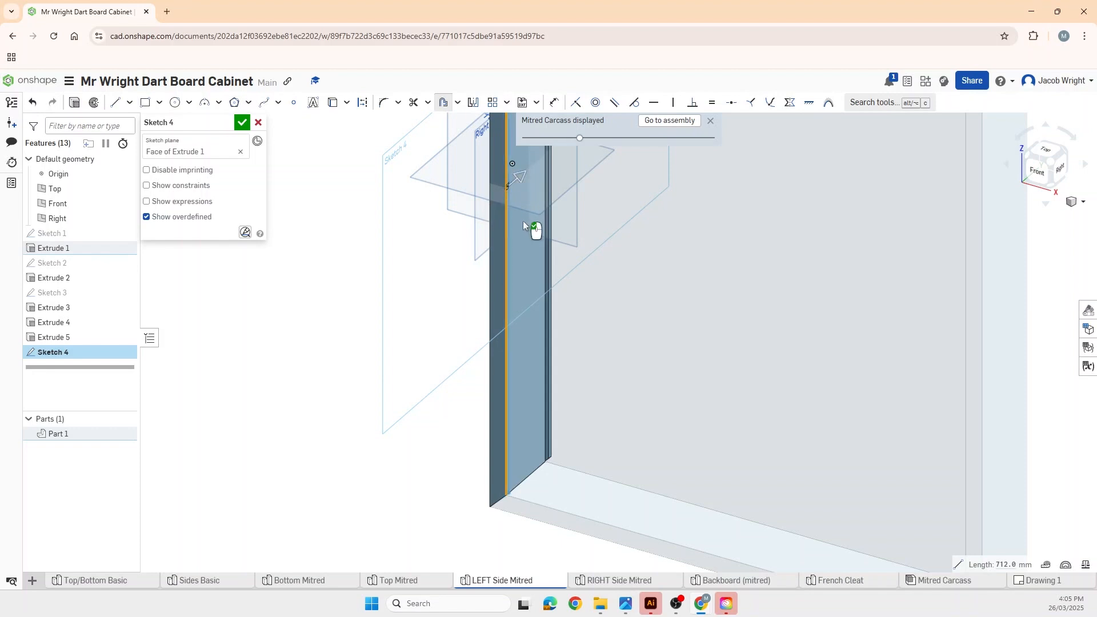
click(605, 242)
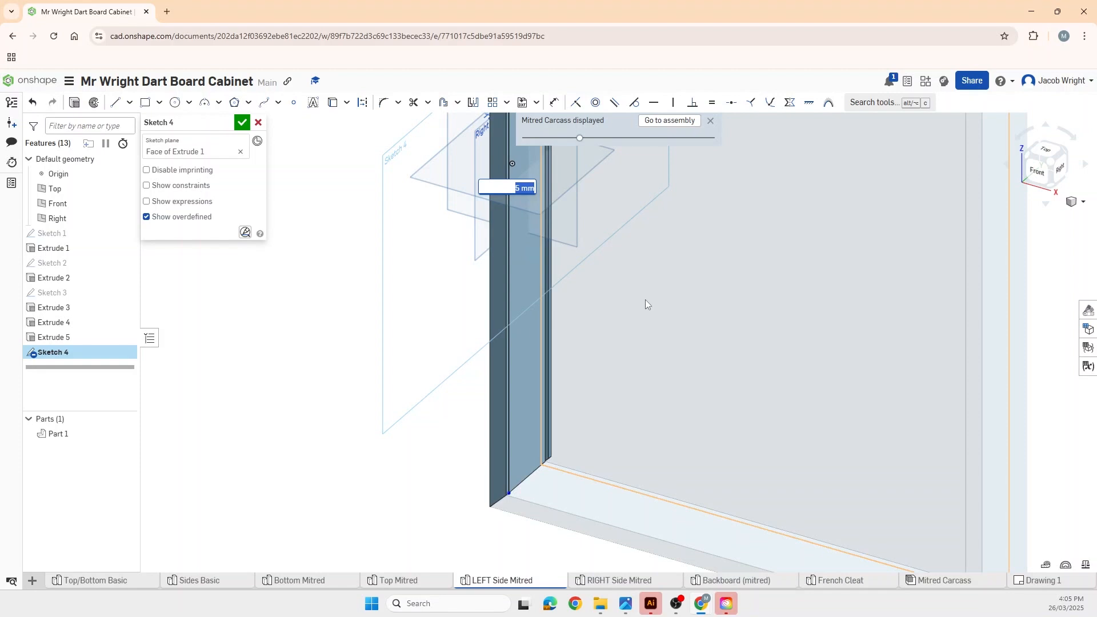
text(10)
key(Return)
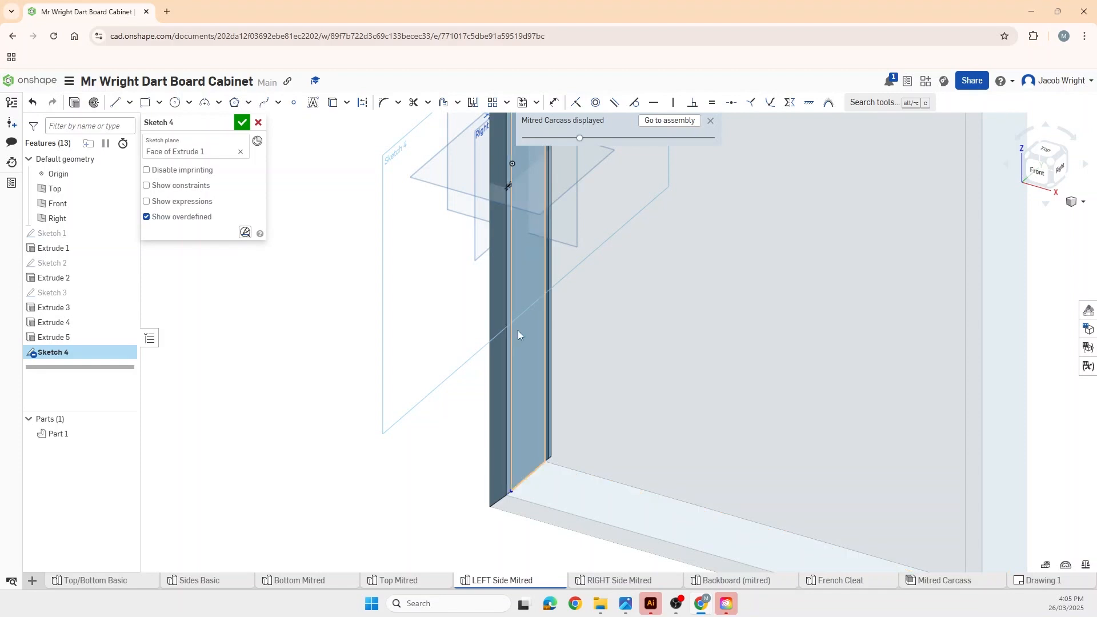
Offset the bottom edge of the left side's inner face upward by 100 mm.
scroll(517, 342, up, 5)
scroll(510, 337, down, 7)
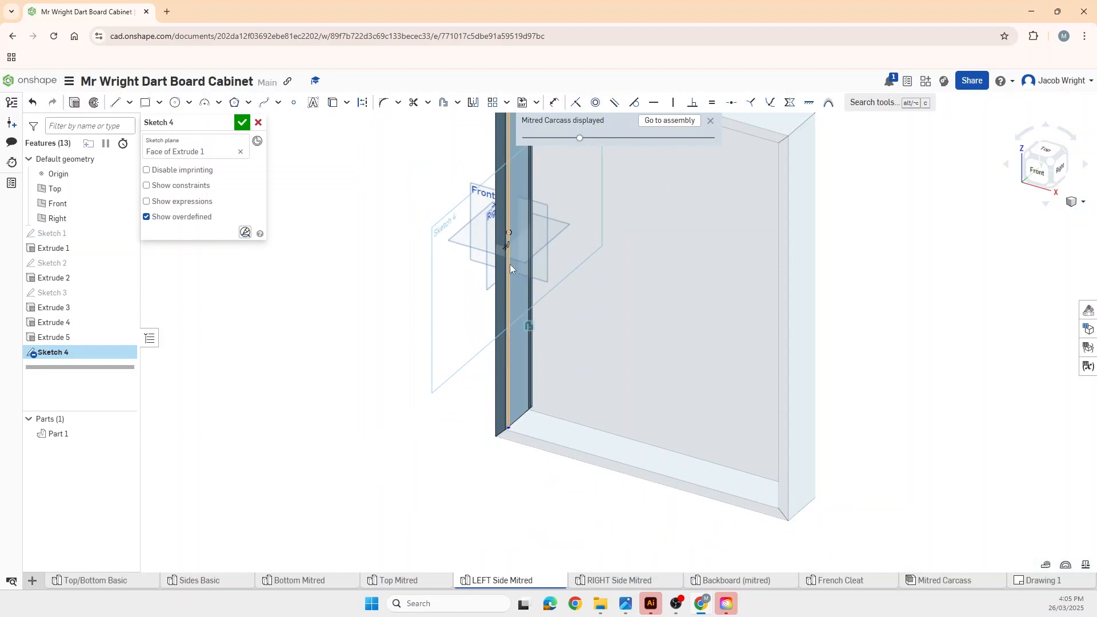
scroll(508, 264, up, 1)
scroll(502, 251, up, 3)
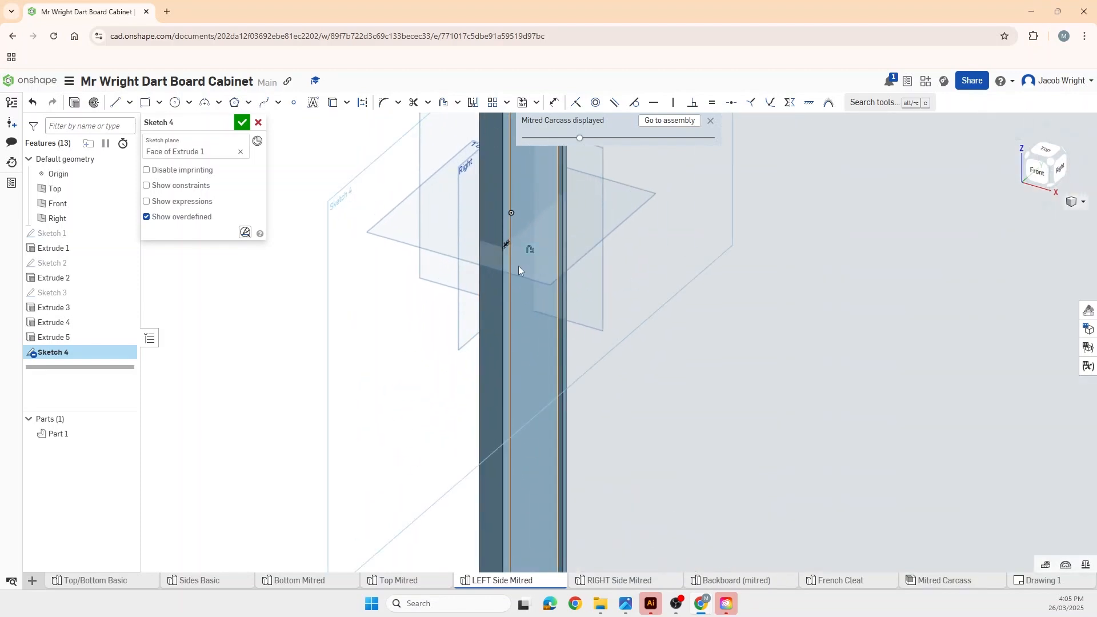
scroll(529, 342, down, 5)
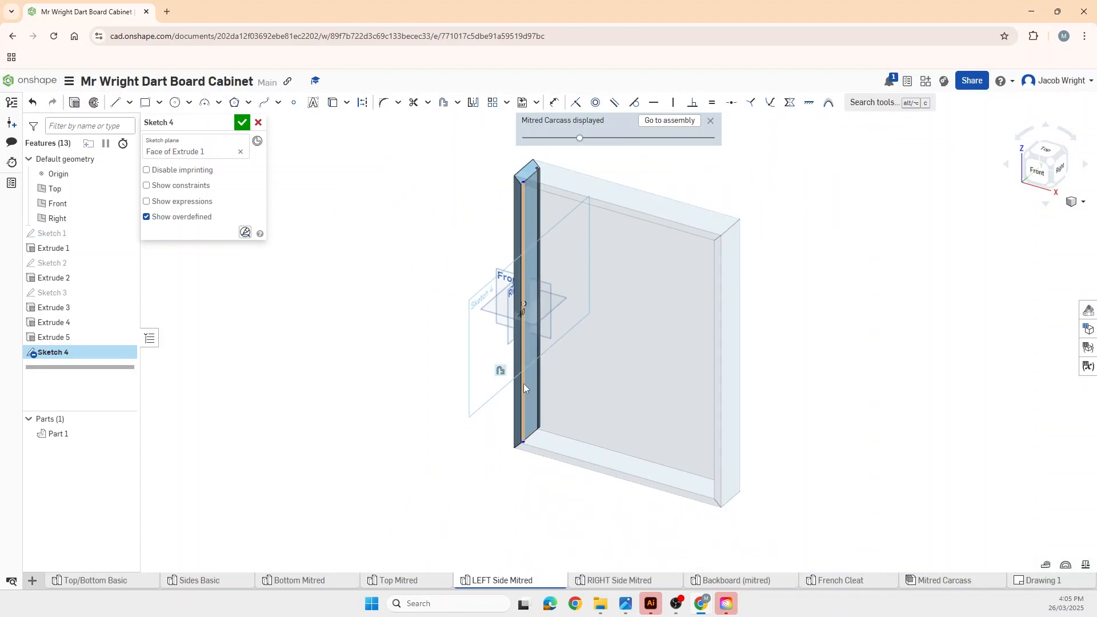
scroll(533, 354, up, 3)
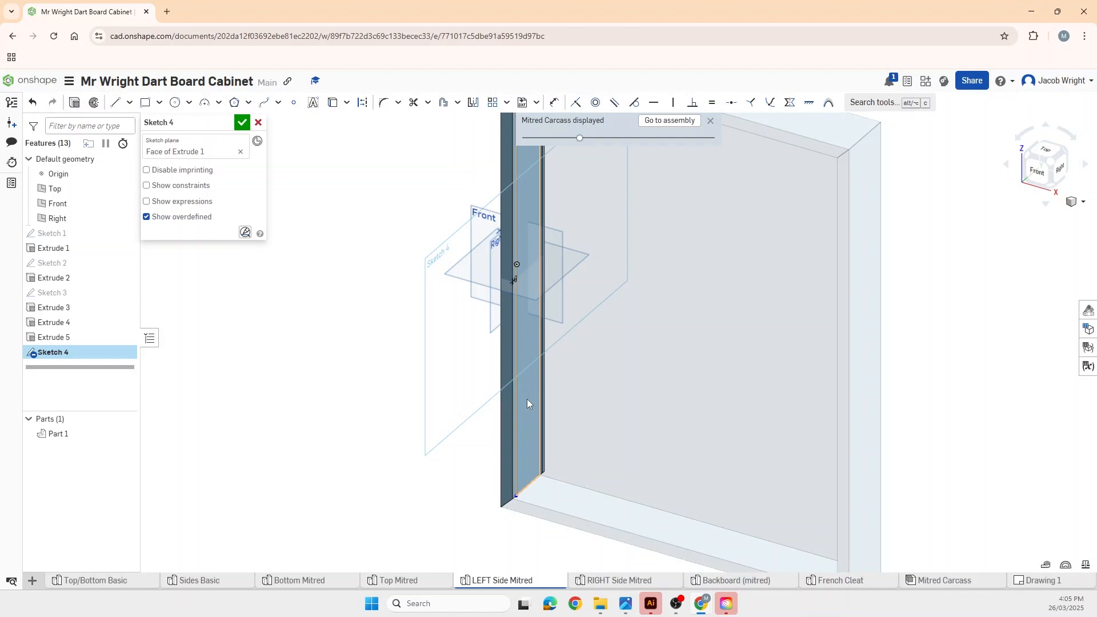
click(517, 391)
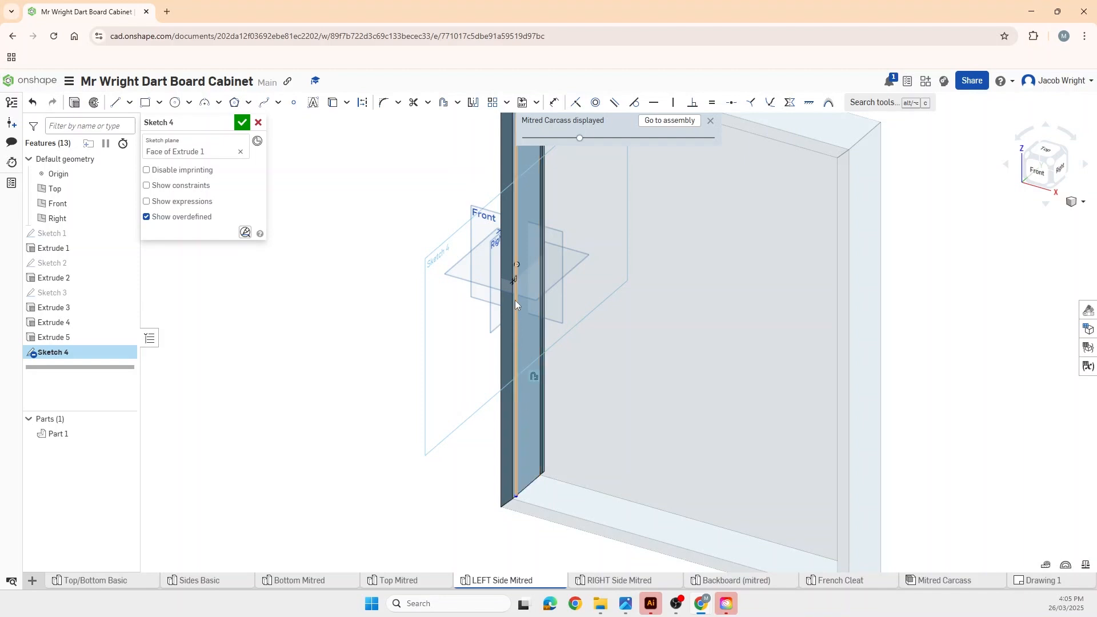
click(442, 104)
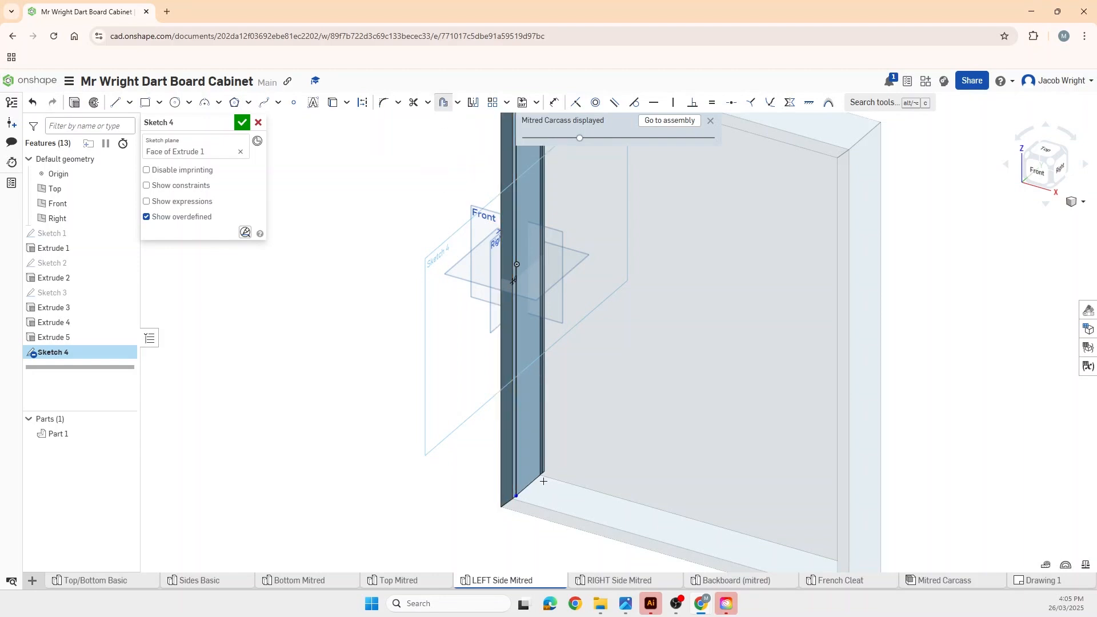
scroll(543, 482, up, 3)
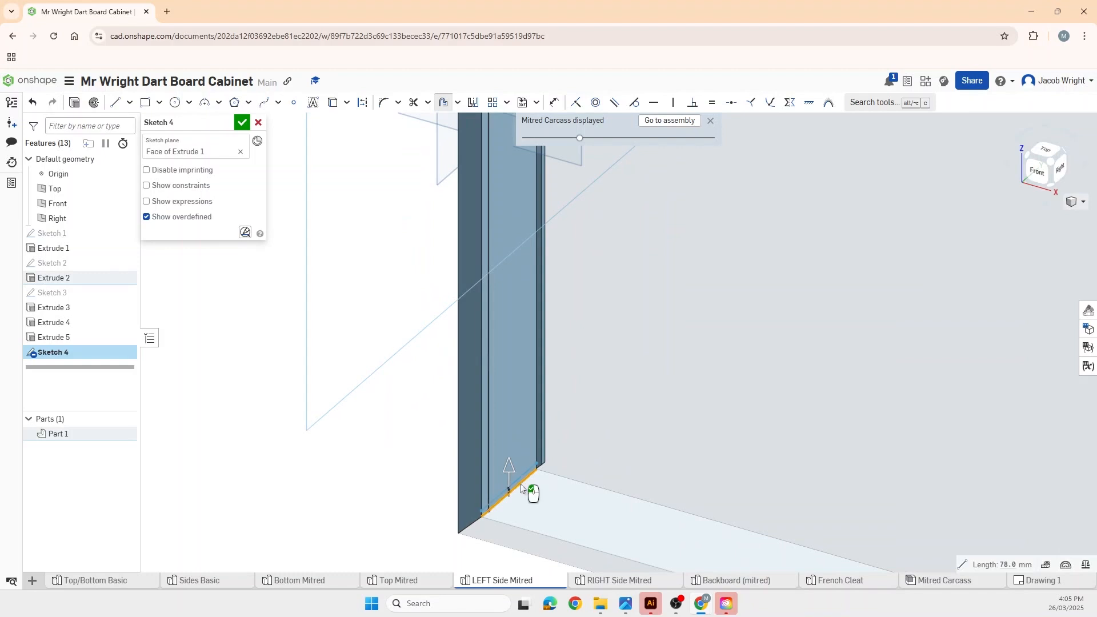
click(591, 409)
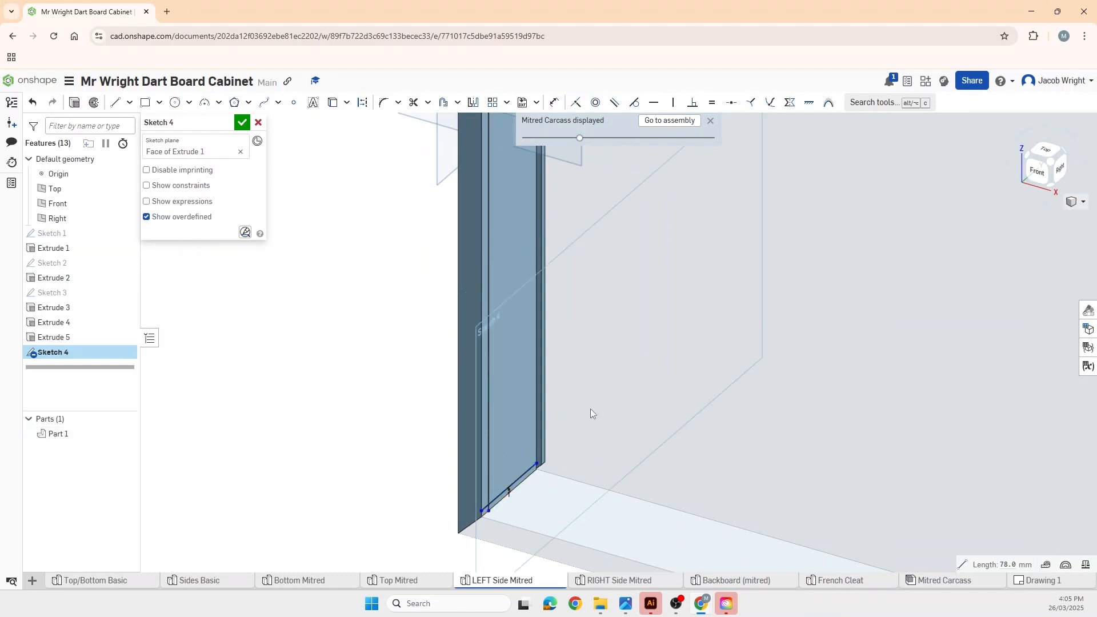
text(100)
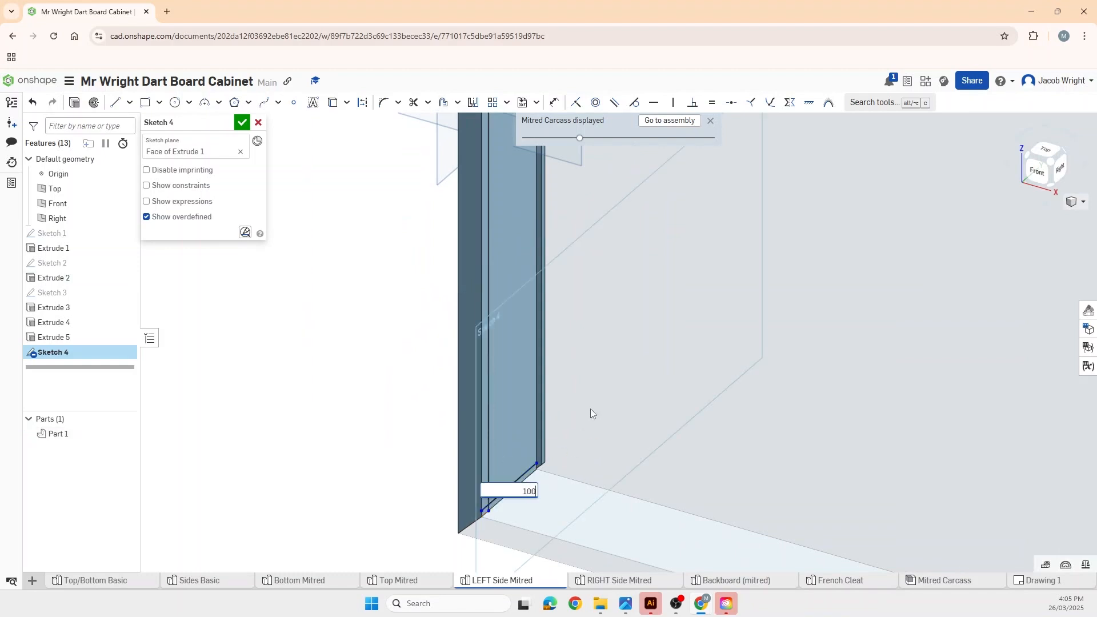
key(Return)
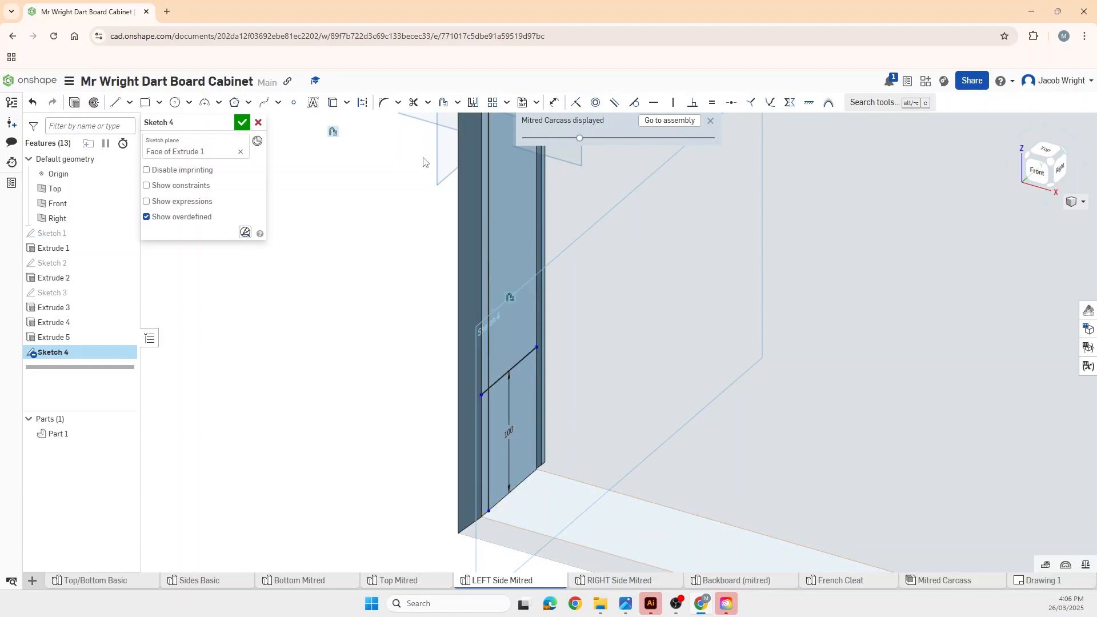
Offset the line 100 mm above the bottom edge upward by another 19 mm and finish the sketch.
click(443, 104)
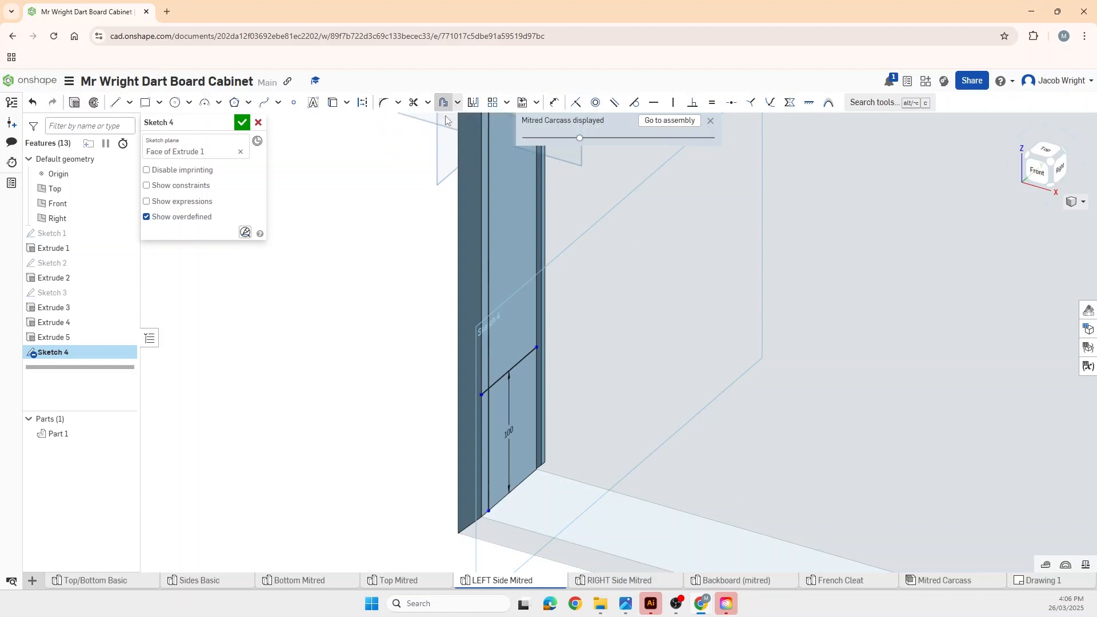
click(520, 367)
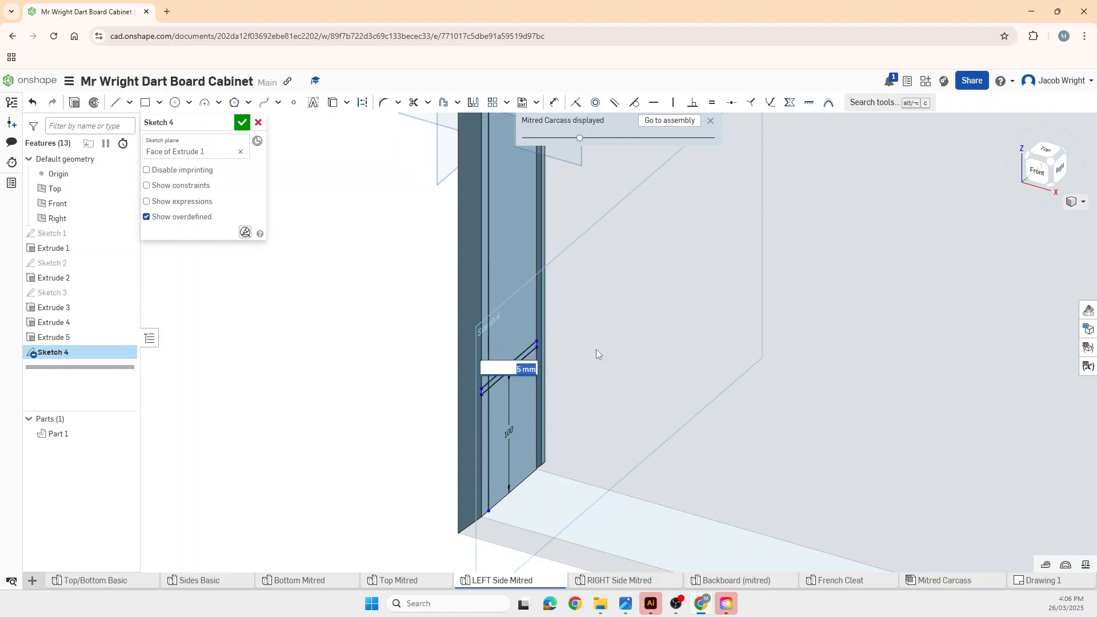
text(19)
key(Return)
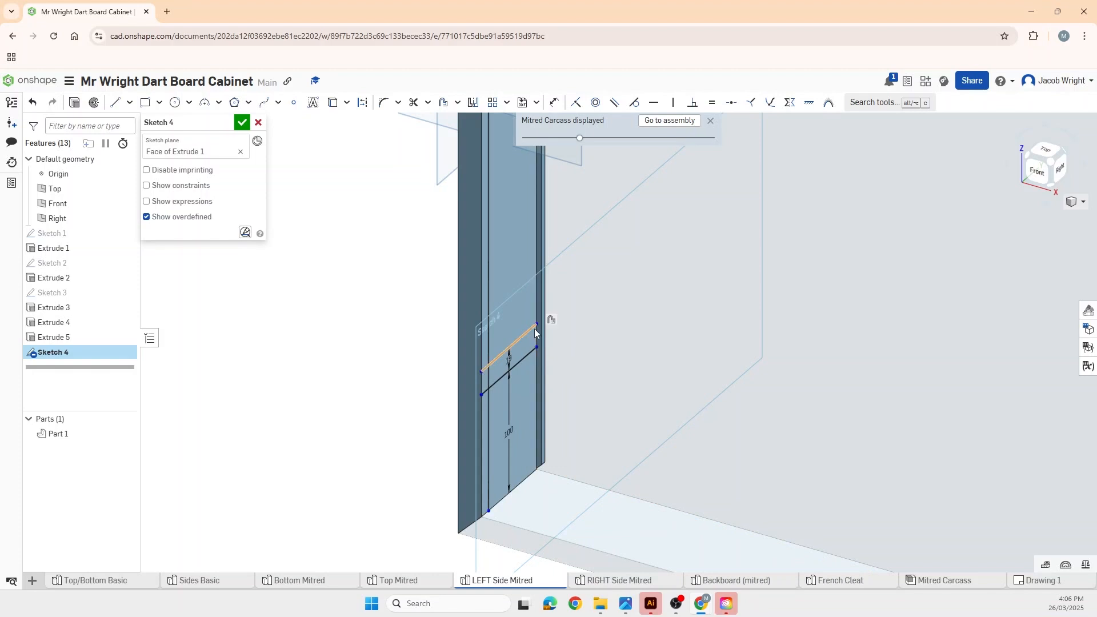
click(241, 124)
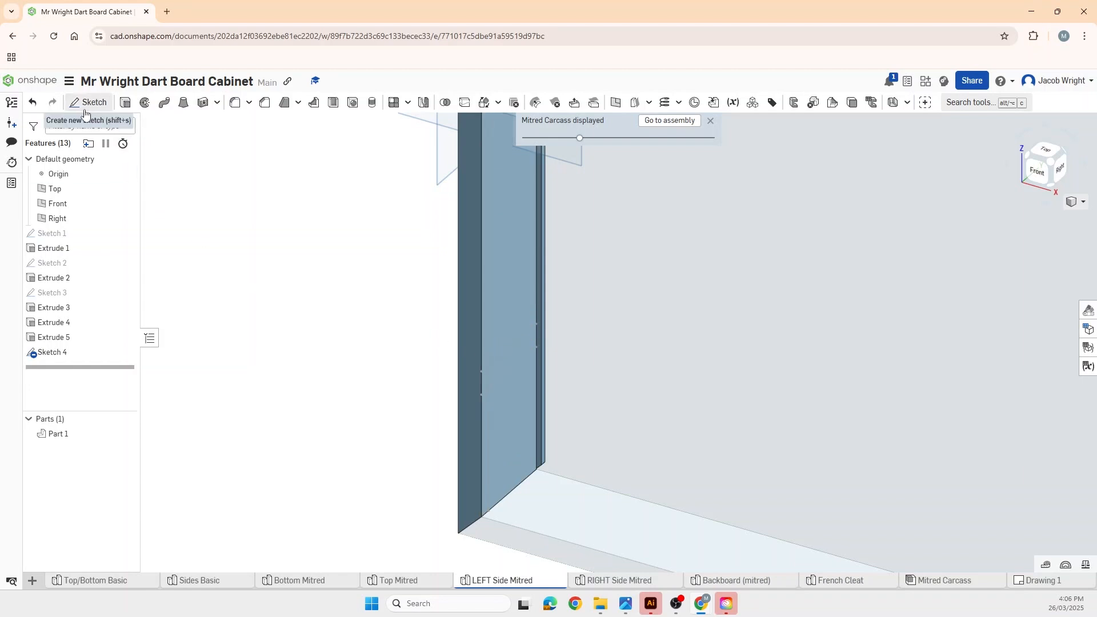
Cut the shelf slot 9.5 mm deep into the left side board by extruding the sketched slot region as a removal.
click(126, 105)
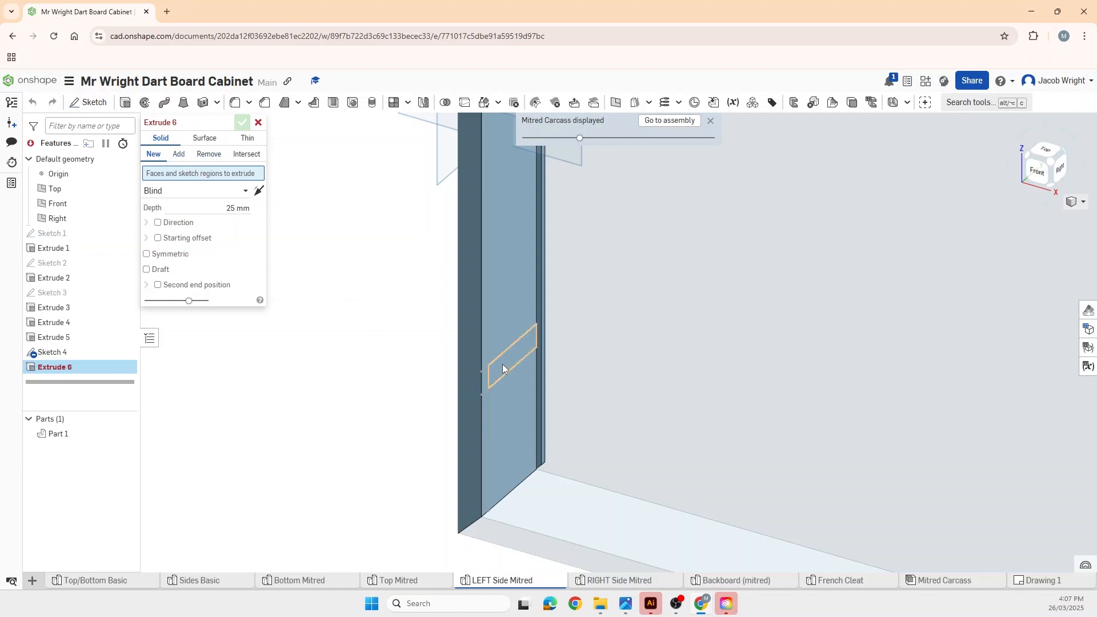
click(515, 357)
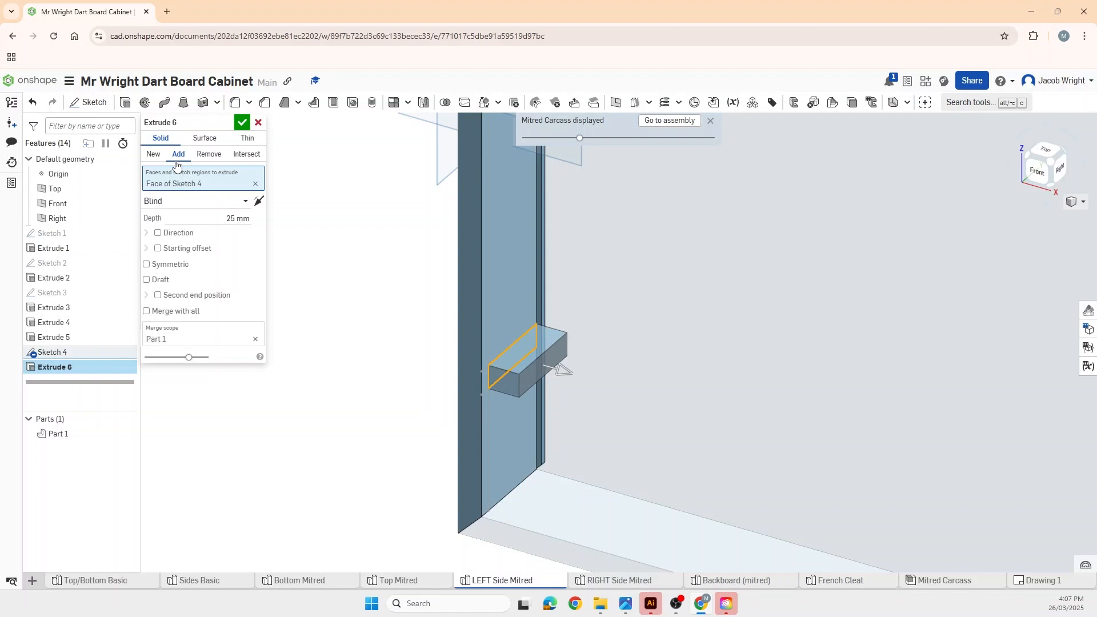
click(210, 155)
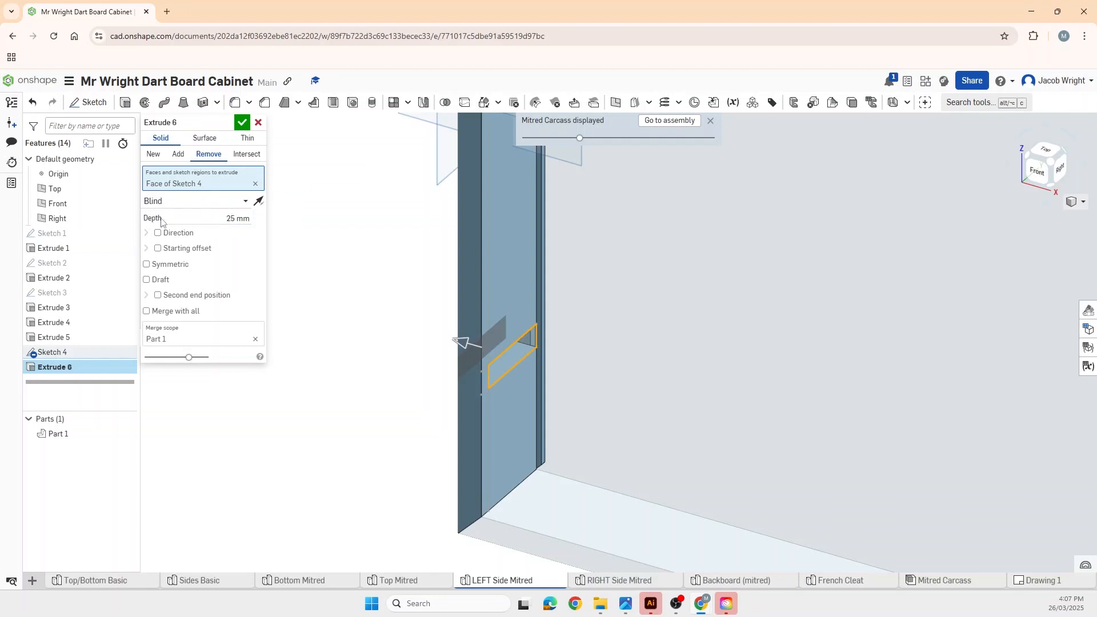
click(233, 219)
key(BackSpace)
text(9.5)
key(Return)
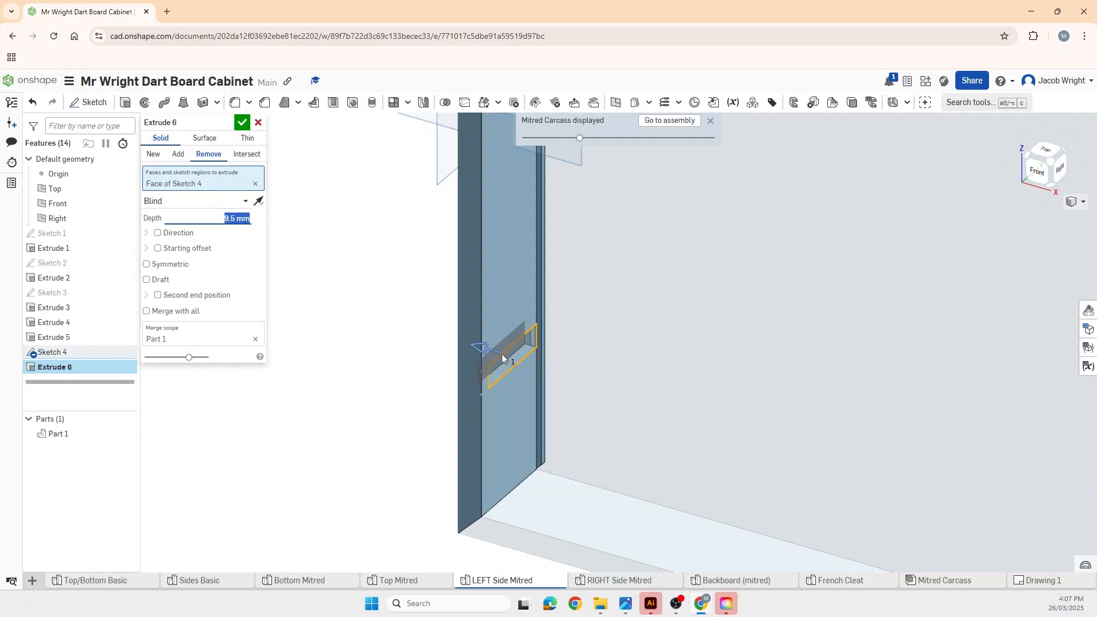
mouse_move(497, 373)
right_down()
mouse_move(478, 352)
mouse_move(495, 359)
right_up()
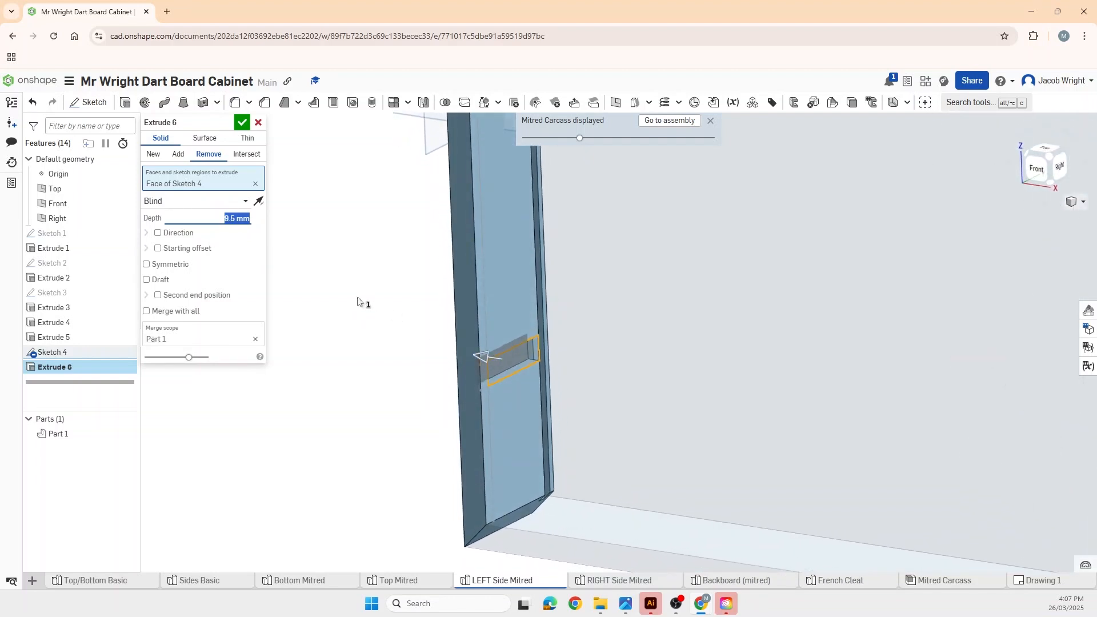
click(243, 125)
Inspect the finished shelf slot in the left side board and return to the Mitred Carcass assembly.
mouse_move(522, 375)
right_down()
mouse_move(530, 369)
mouse_move(449, 406)
mouse_move(491, 386)
mouse_move(461, 398)
mouse_move(474, 377)
mouse_move(529, 366)
mouse_move(521, 363)
right_up()
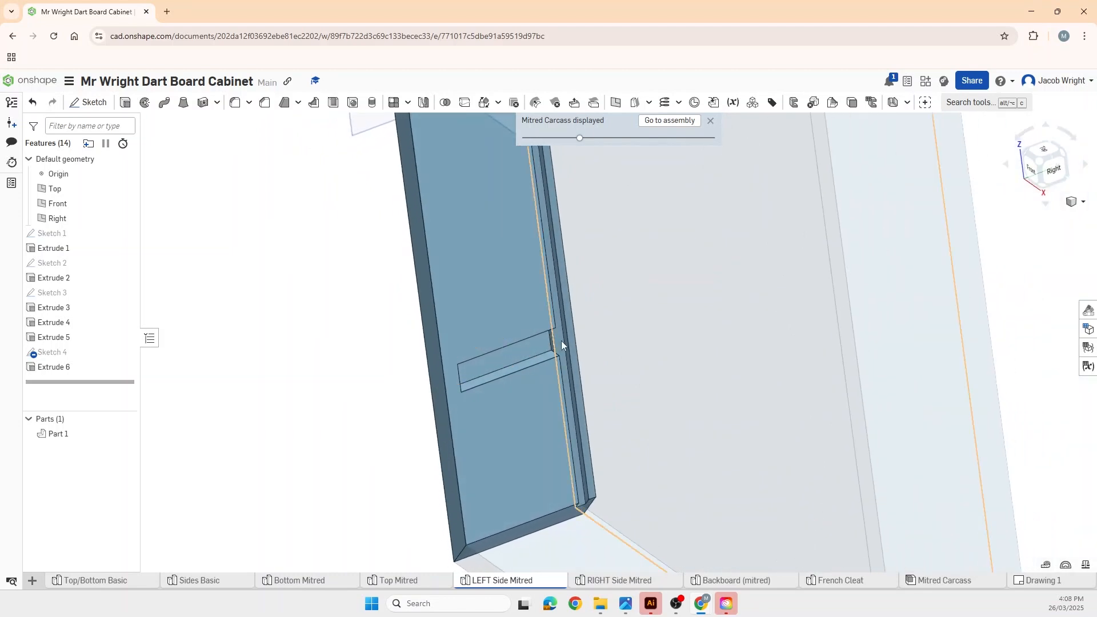
mouse_move(557, 339)
right_down()
mouse_move(527, 352)
mouse_move(564, 333)
right_up()
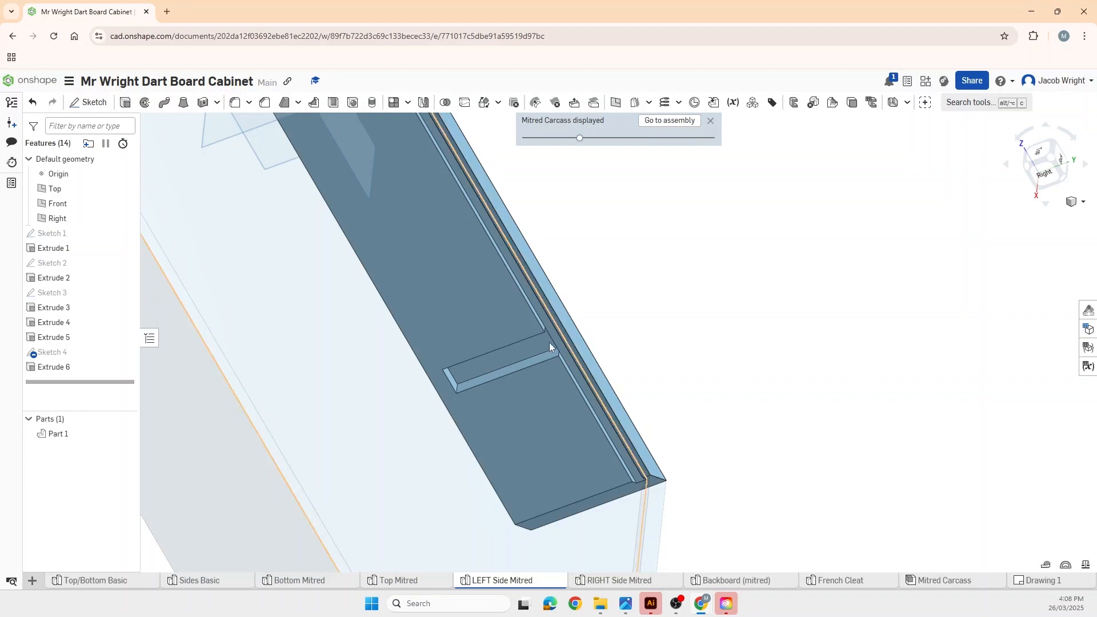
right_drag(540, 345, 581, 327)
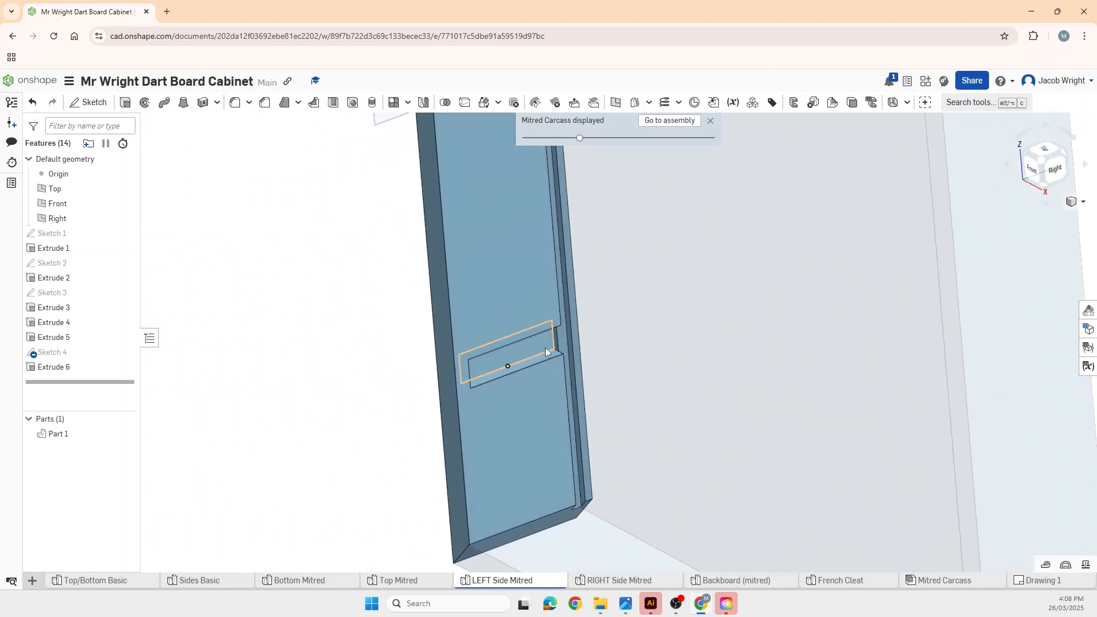
scroll(546, 348, down, 2)
scroll(547, 348, down, 2)
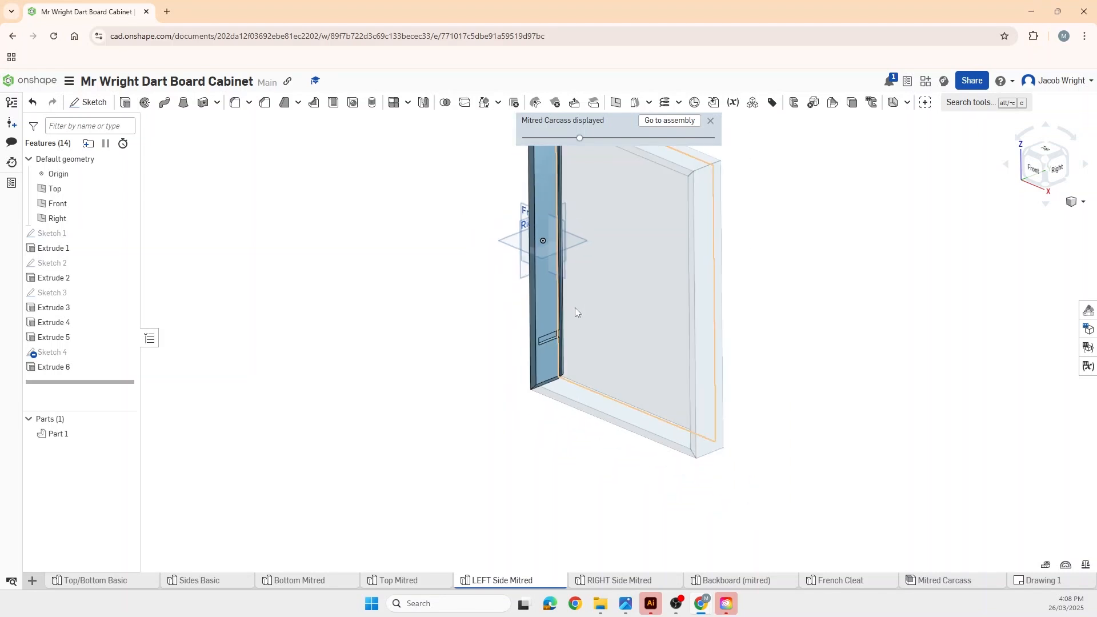
click(663, 121)
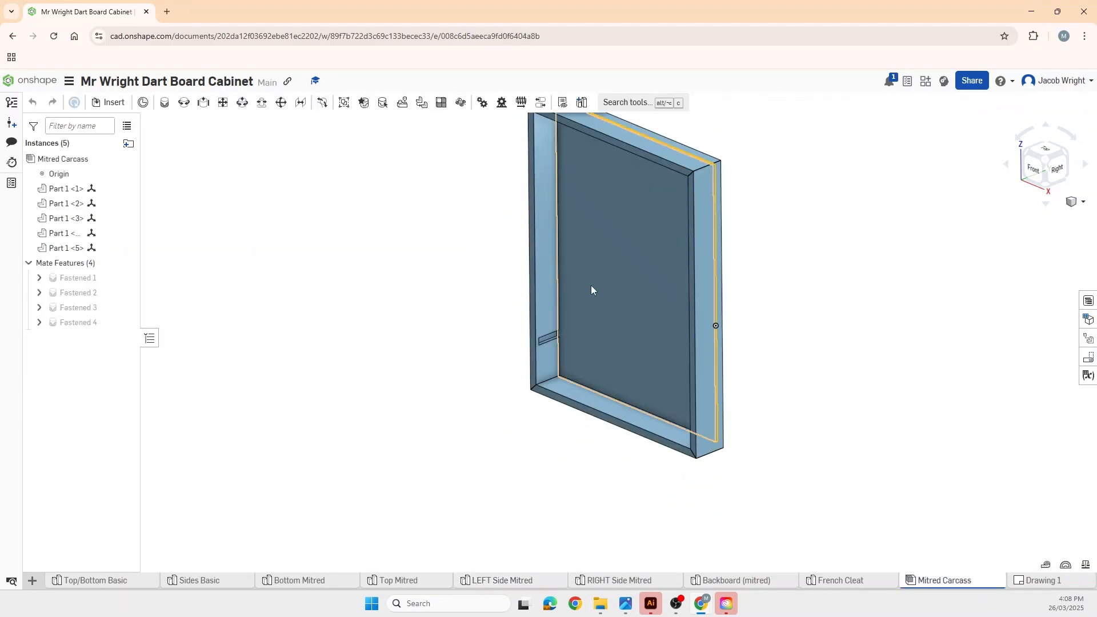
Open the right side board for editing in the context of the Mitred Carcass assembly.
scroll(495, 337, down, 2)
scroll(493, 292, up, 5)
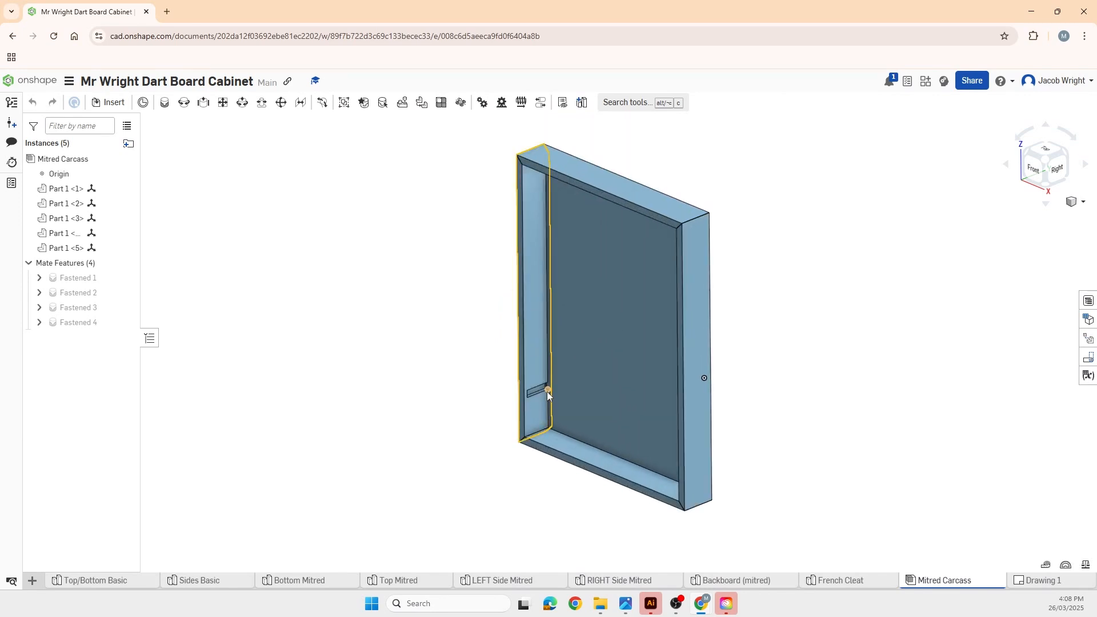
scroll(537, 392, up, 3)
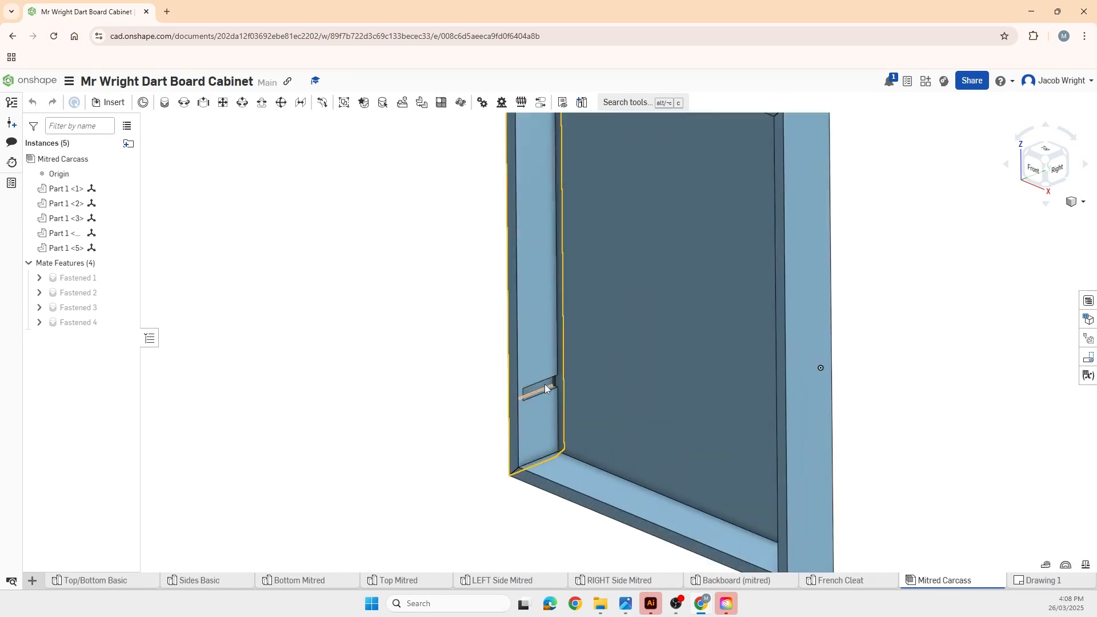
scroll(544, 384, down, 5)
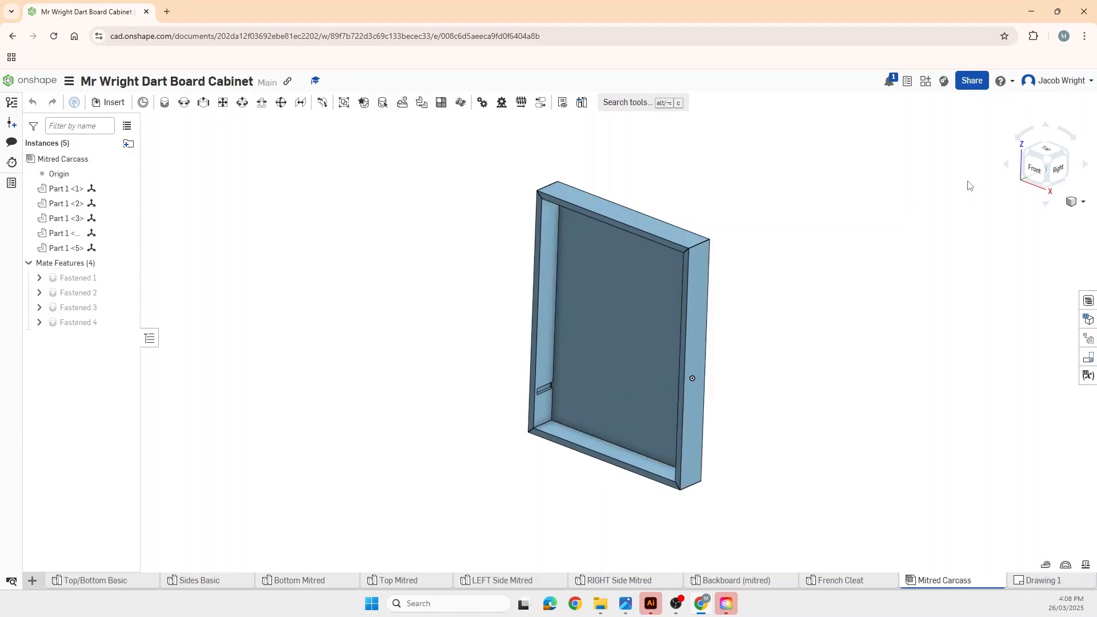
click(1027, 155)
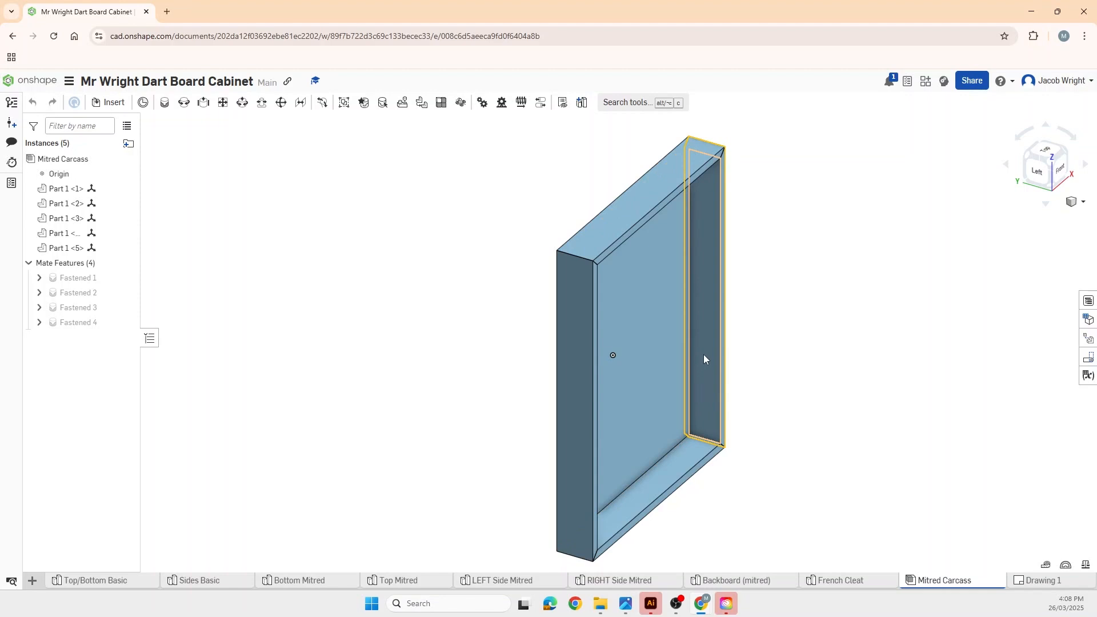
right_drag(717, 390, 701, 392)
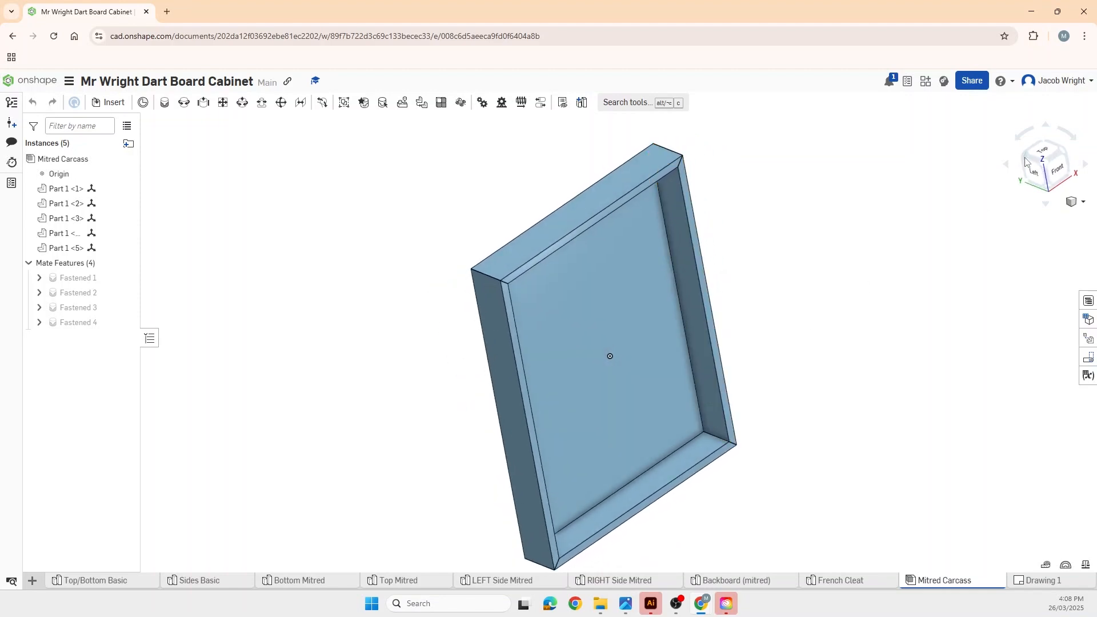
click(1065, 159)
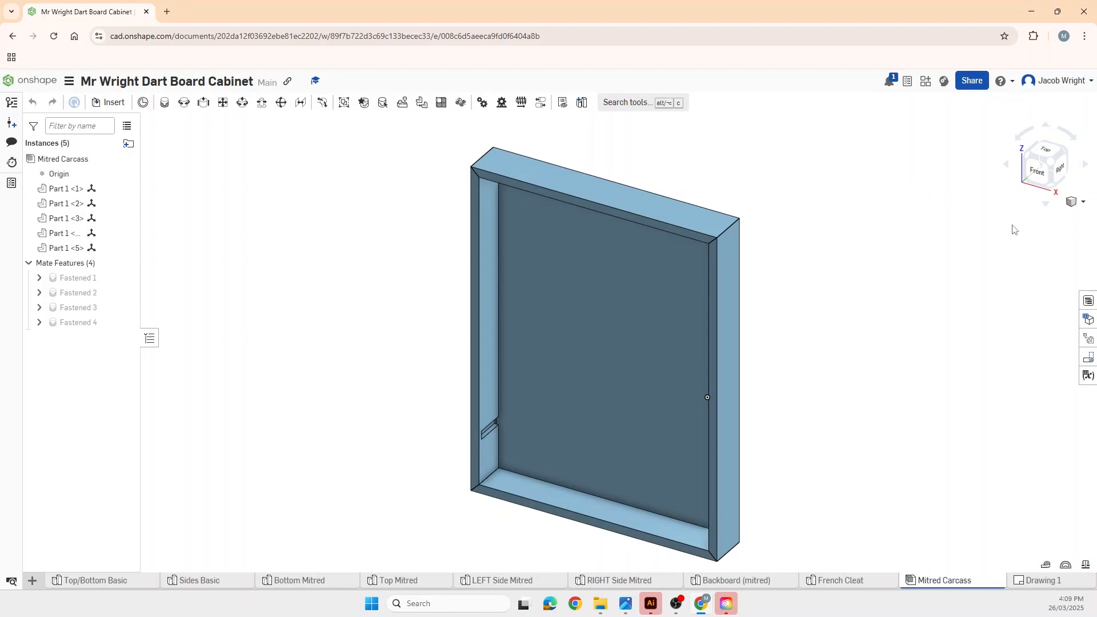
click(1028, 161)
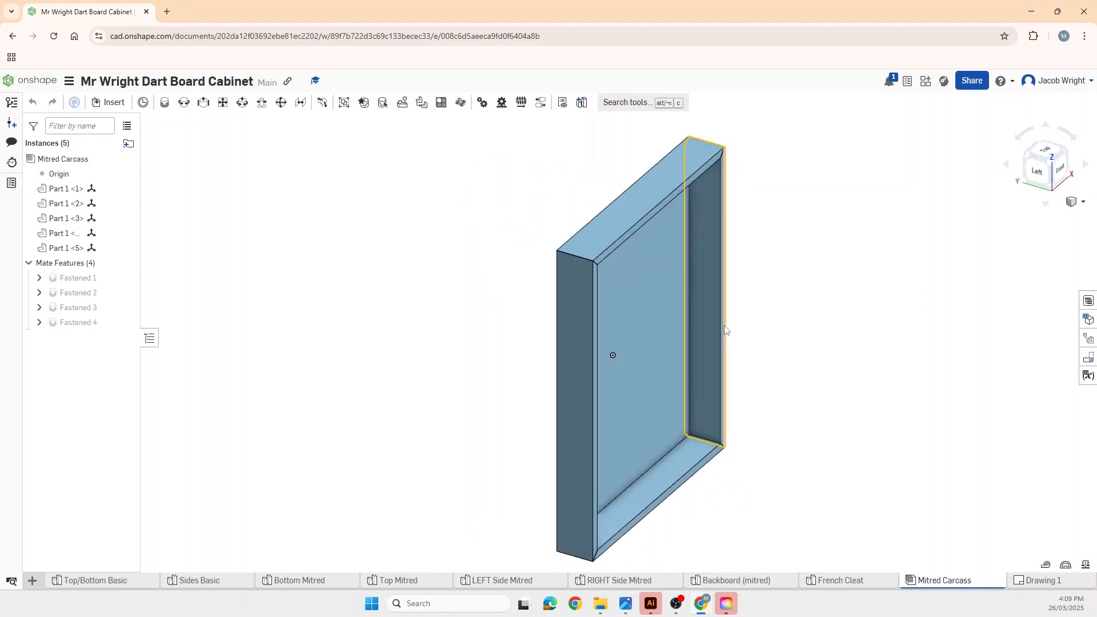
right_click(709, 295)
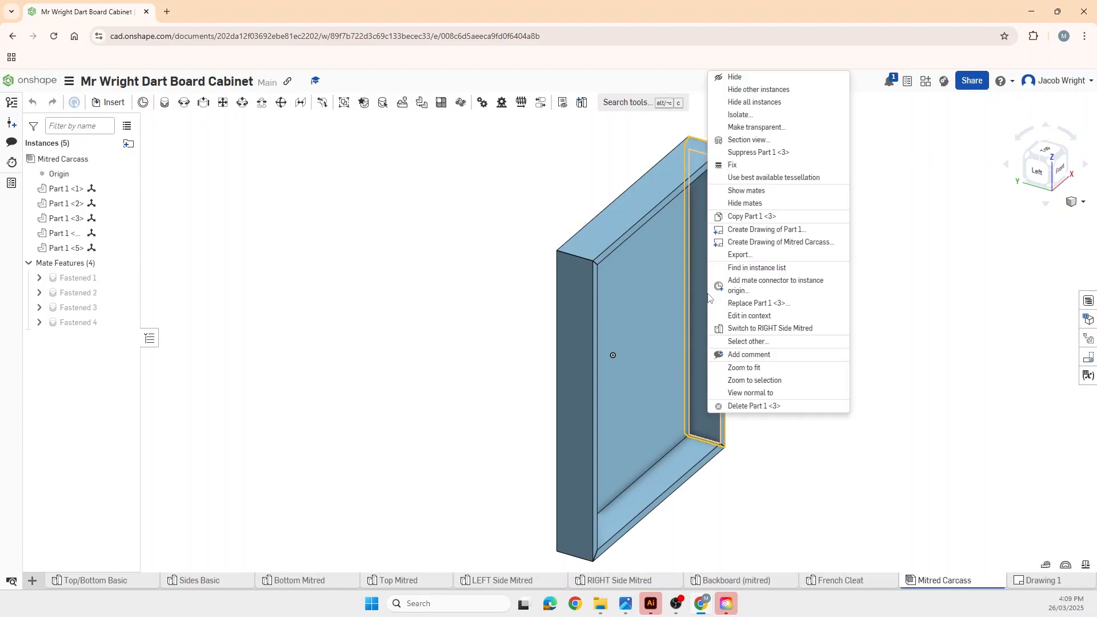
click(764, 318)
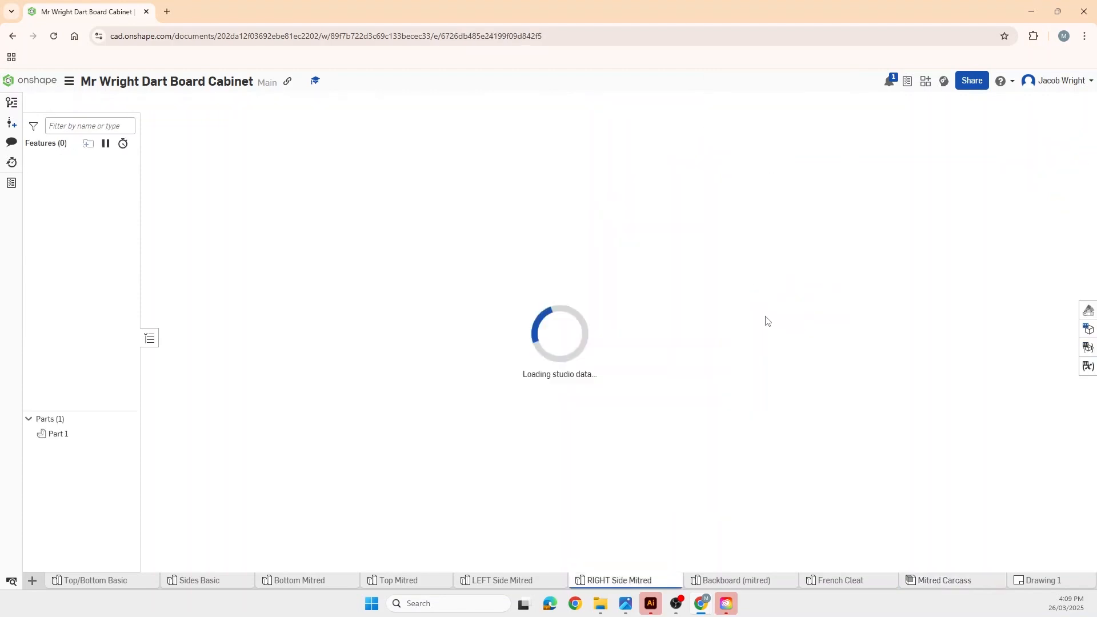
Start a new sketch on the inner face of the right side board.
scroll(764, 342, down, 3)
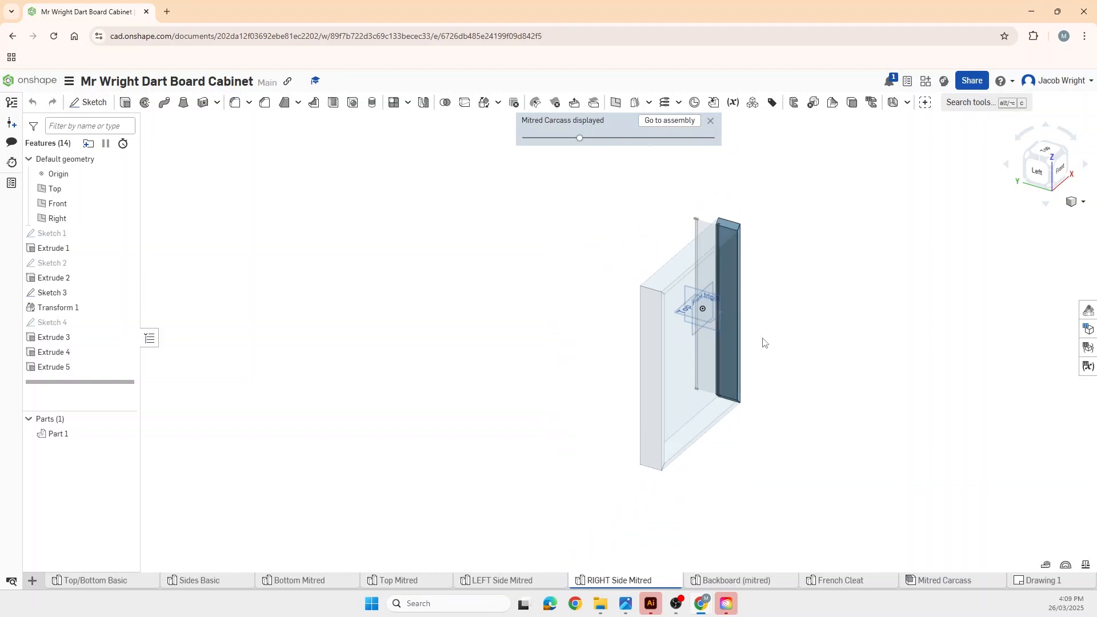
scroll(760, 273, up, 3)
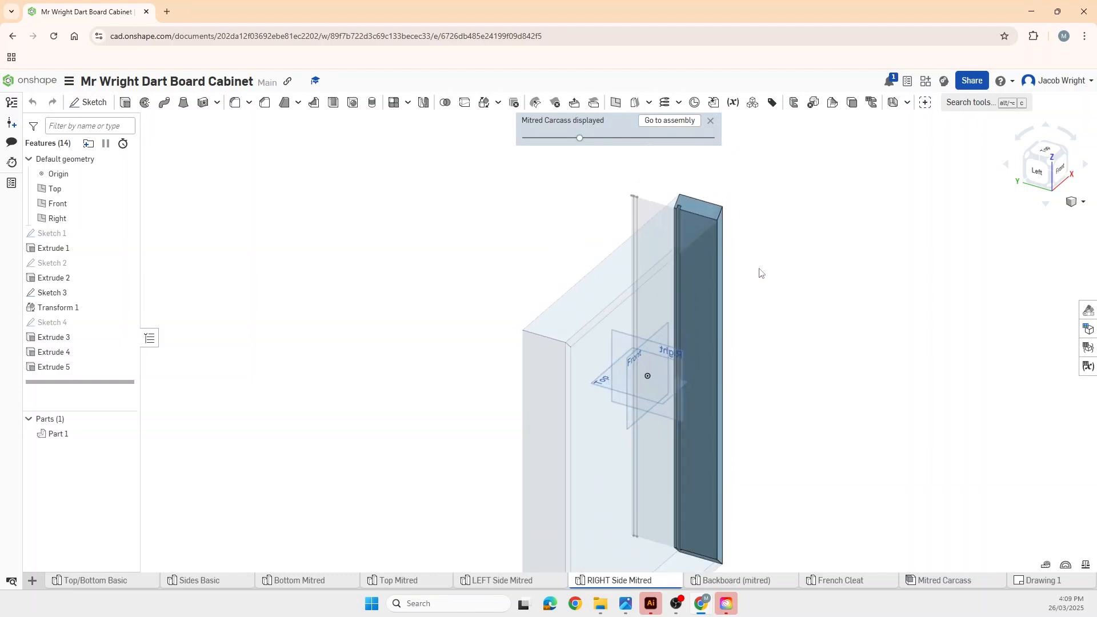
right_drag(578, 457, 571, 443)
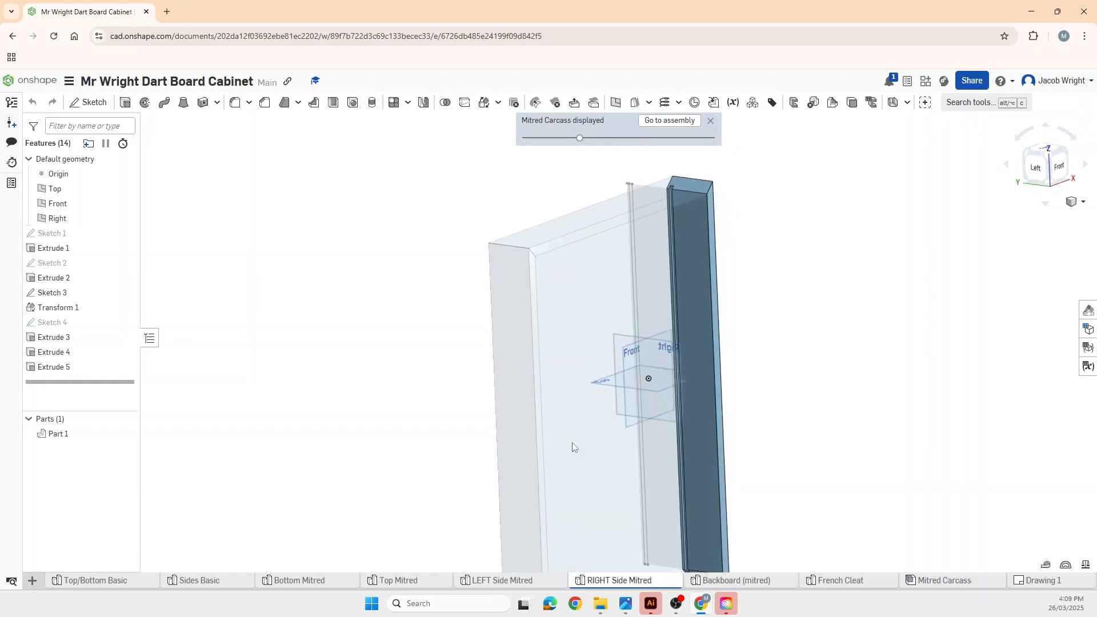
scroll(572, 443, down, 4)
scroll(669, 520, up, 1)
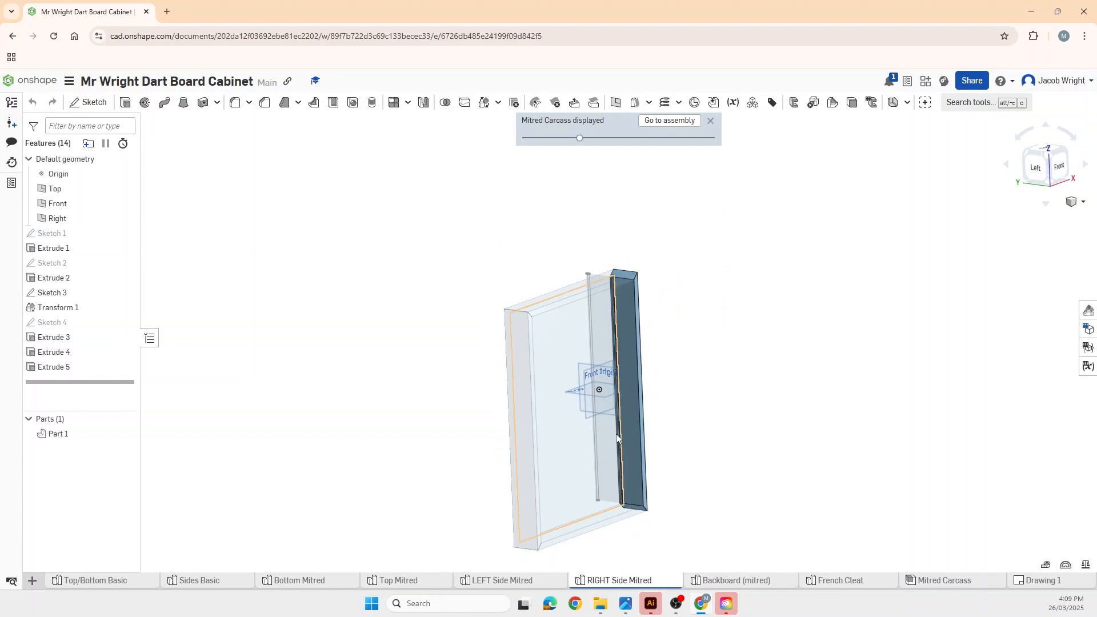
click(90, 105)
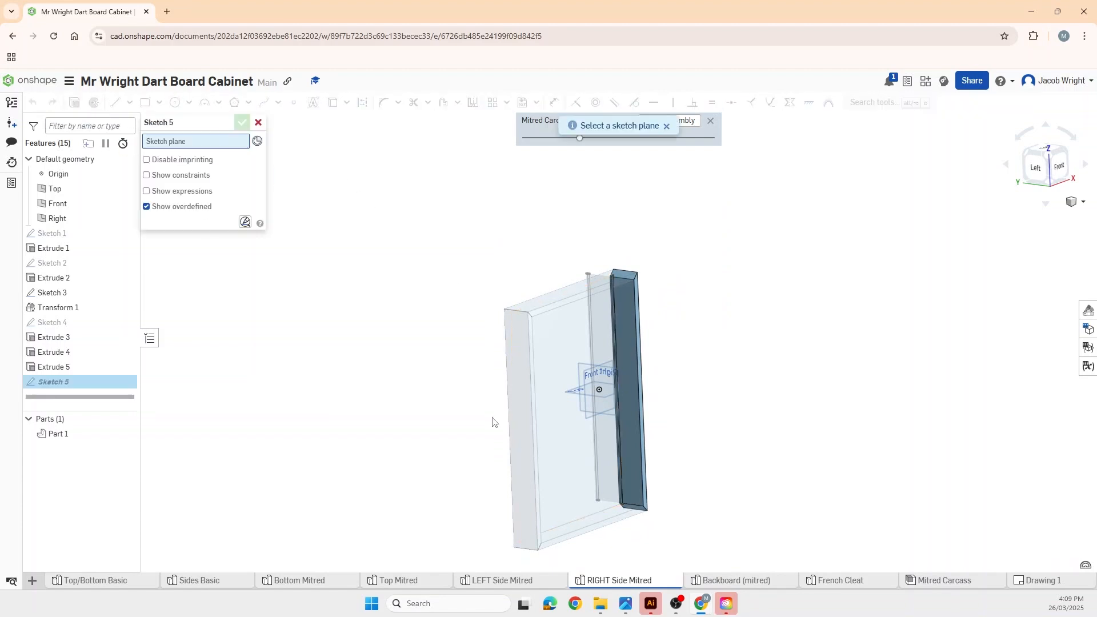
click(630, 407)
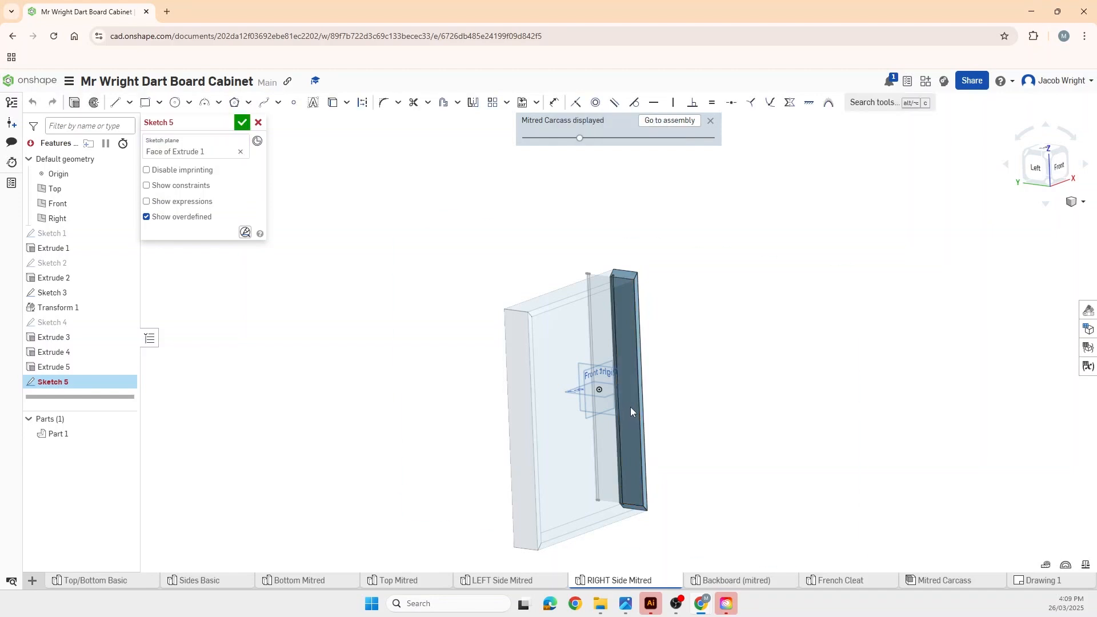
Try to trace the long front edge of the right side's inner face with a line from the bottom corner to the top corner.
scroll(626, 491, up, 3)
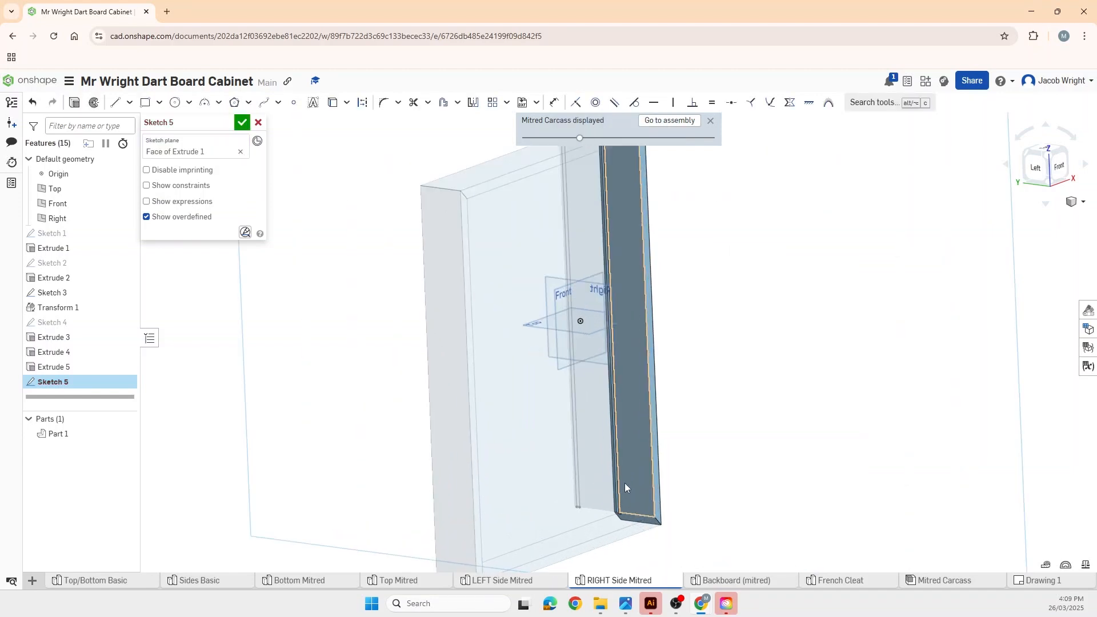
scroll(625, 478, down, 3)
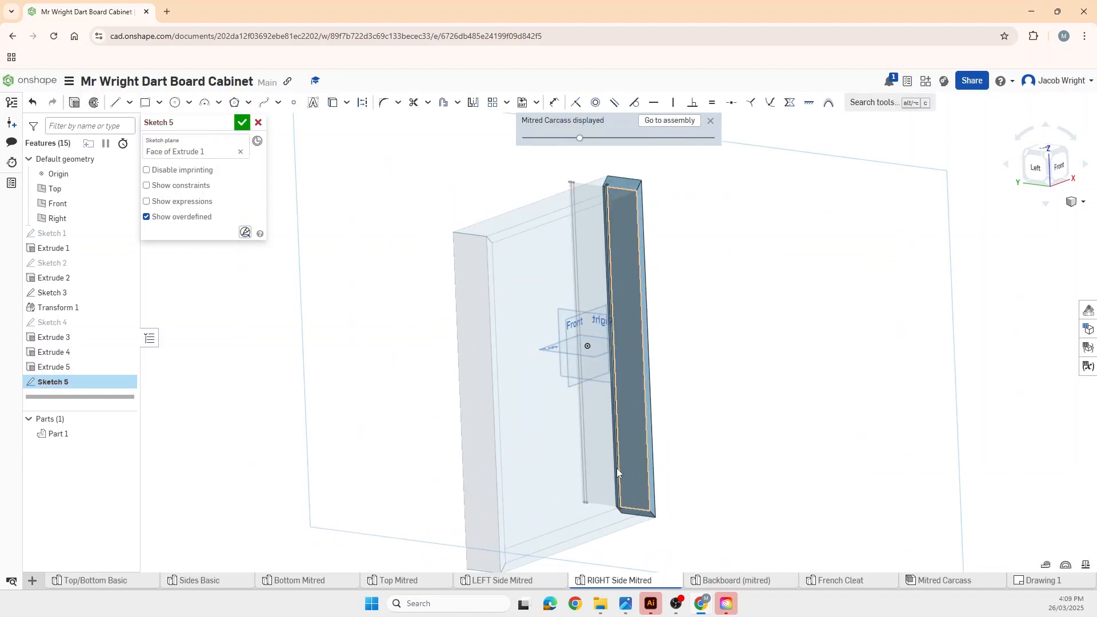
click(119, 109)
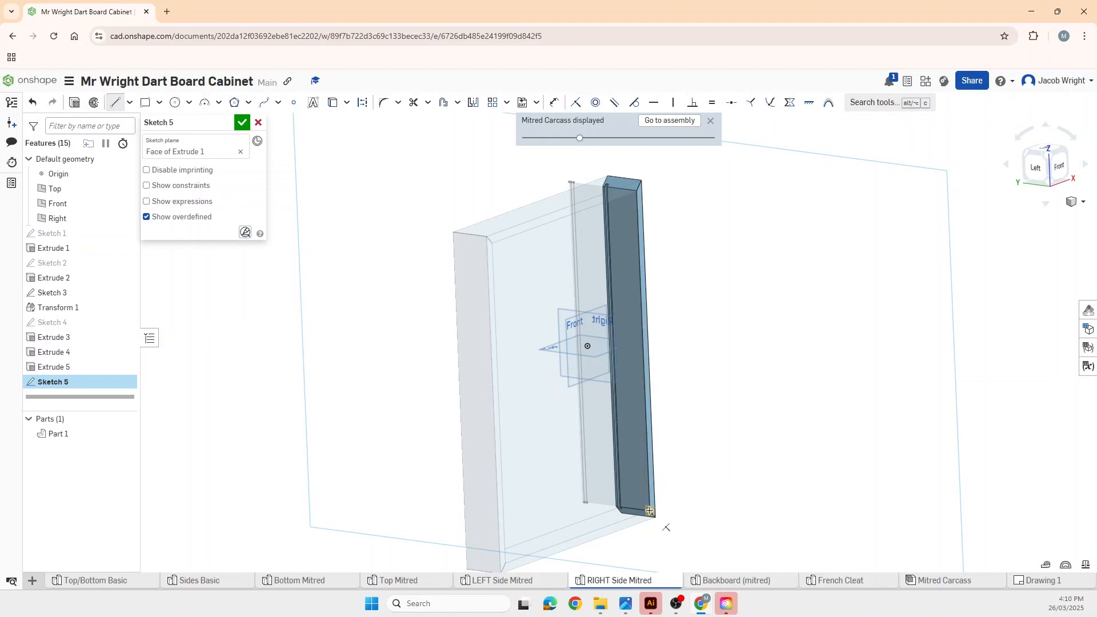
scroll(650, 510, up, 5)
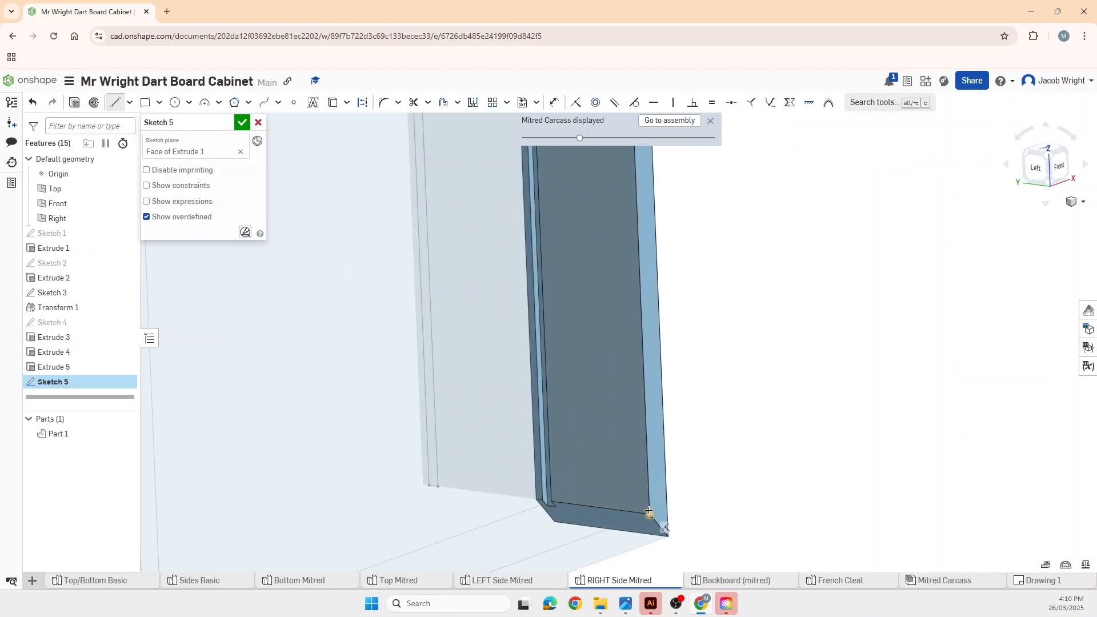
scroll(650, 510, down, 5)
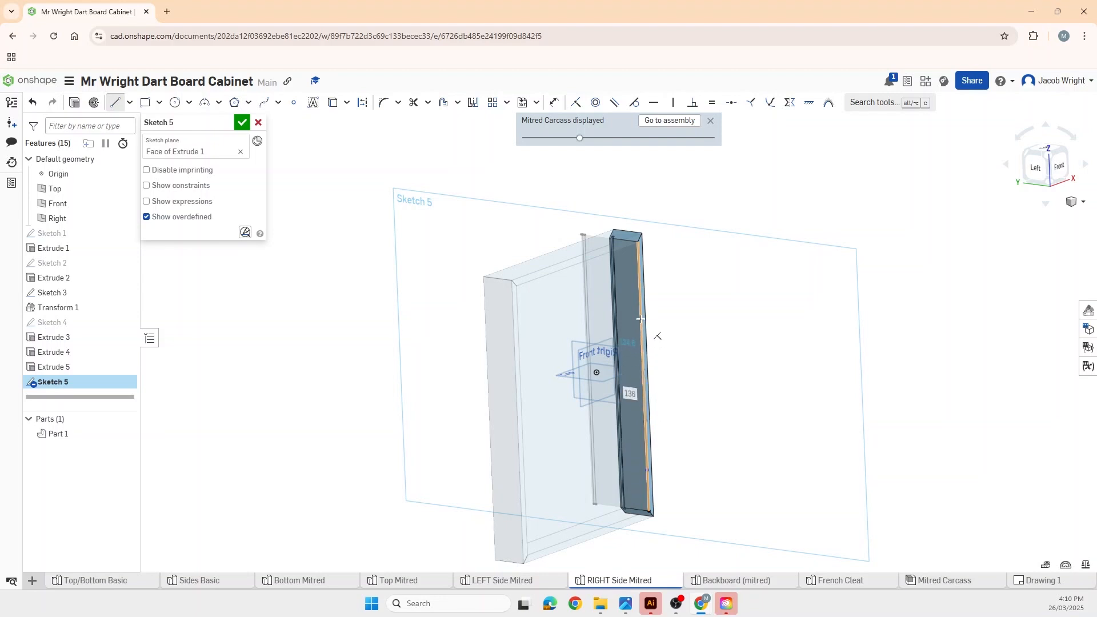
click(638, 274)
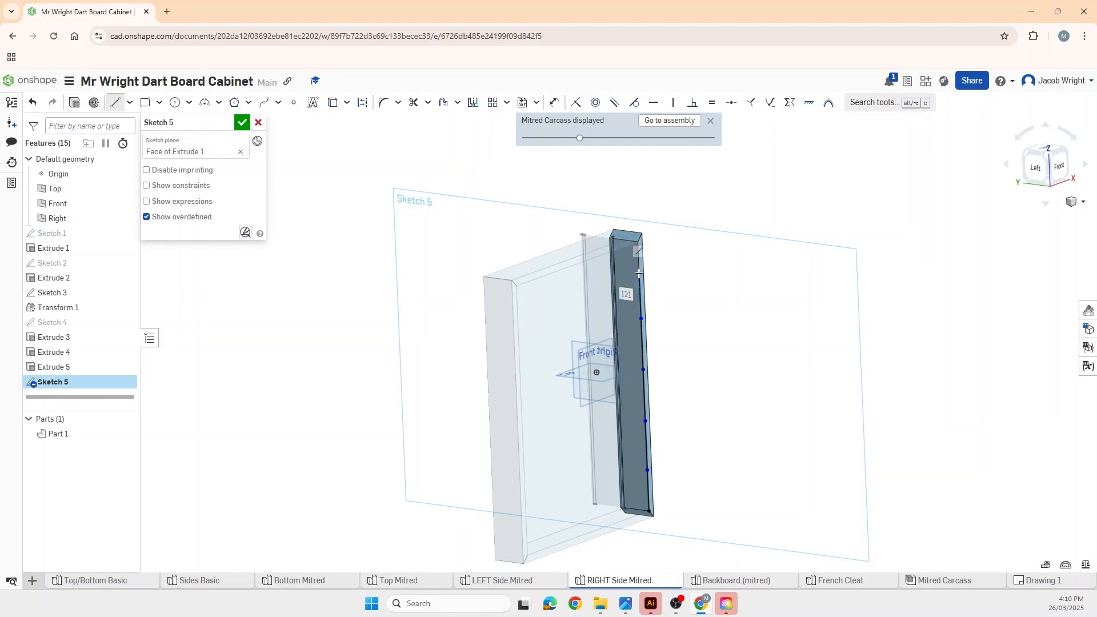
click(638, 242)
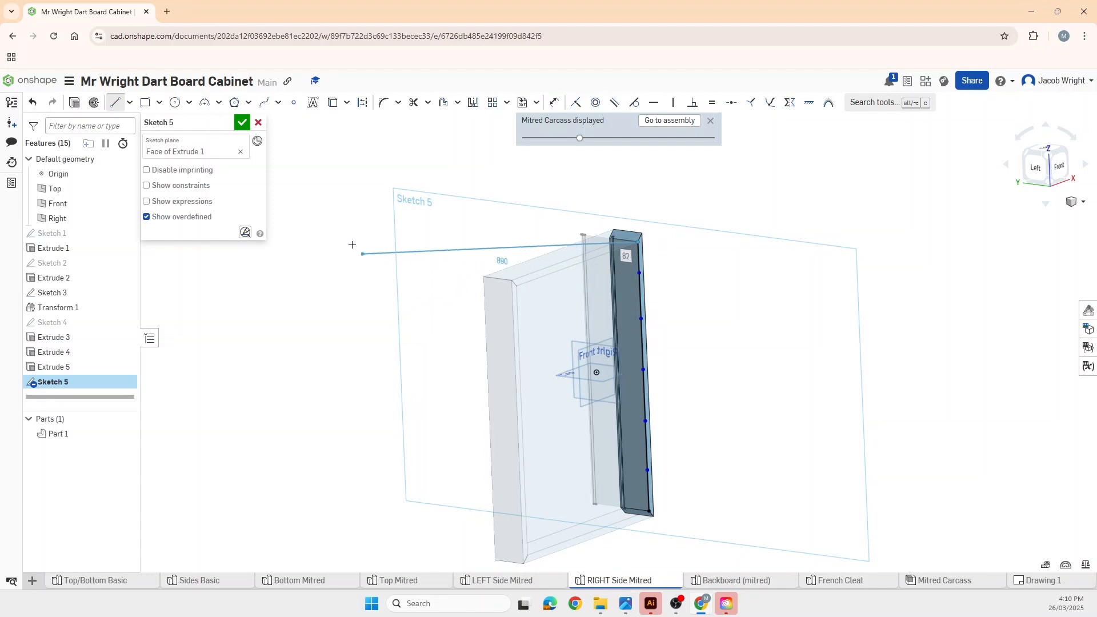
click(117, 107)
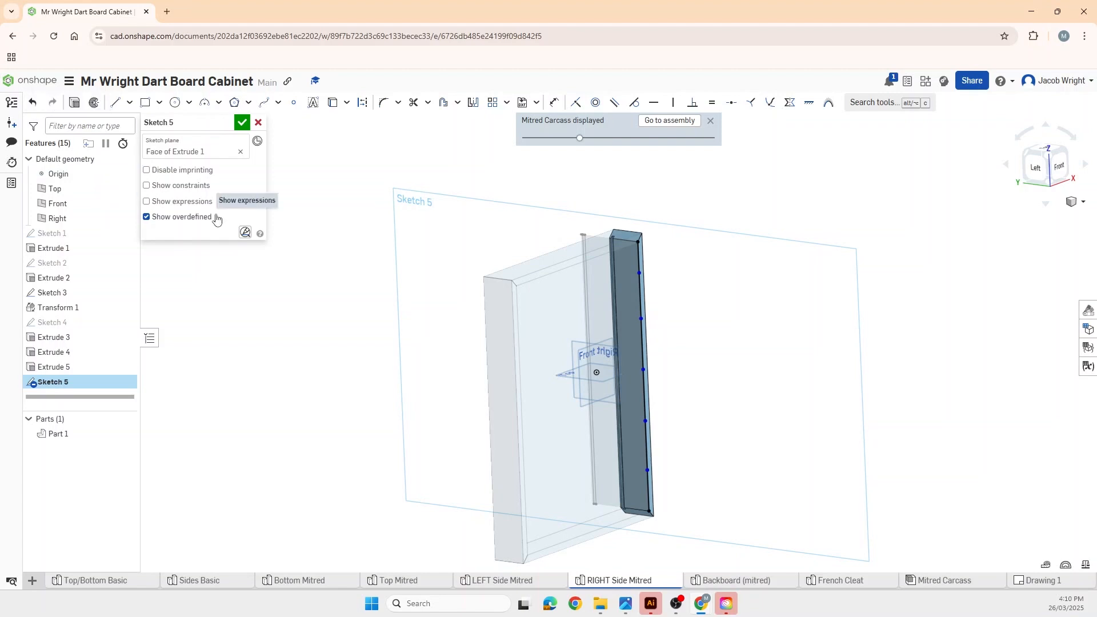
Undo all the line segments drawn along the front edge of the right side's inner face.
key(ctrl+z)
key(ctrl+z)
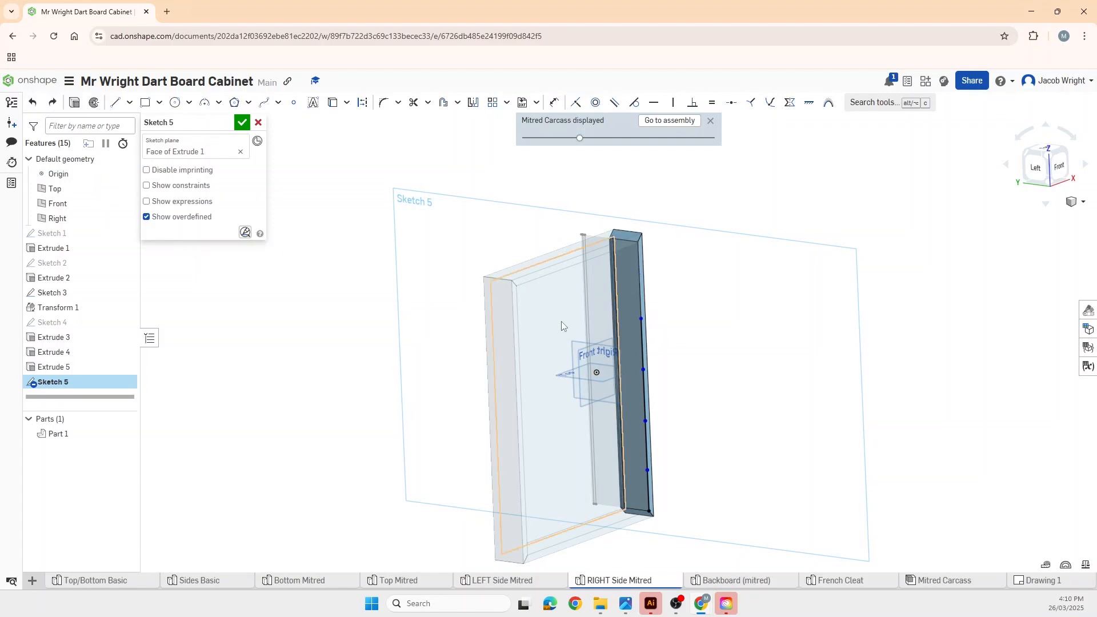
key(ctrl+z)
key(ctrl+z)
key(ctrl+z)
key(ctrl+z)
Draw a chain of five line segments along the long front edge of the right side's inner face, from bottom corner to top corner.
click(116, 104)
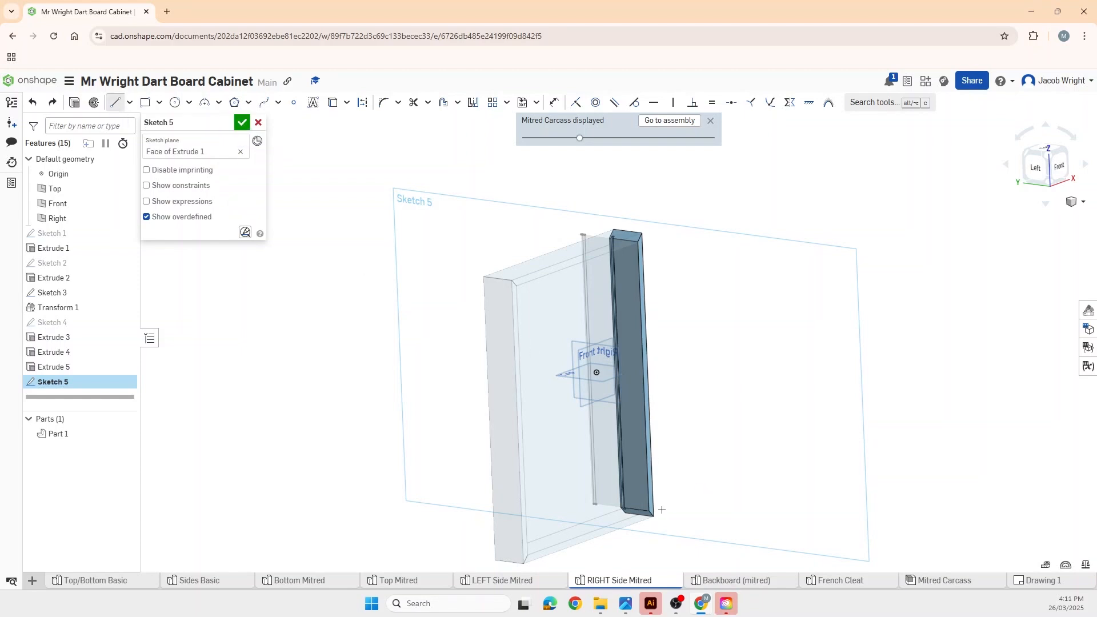
click(646, 446)
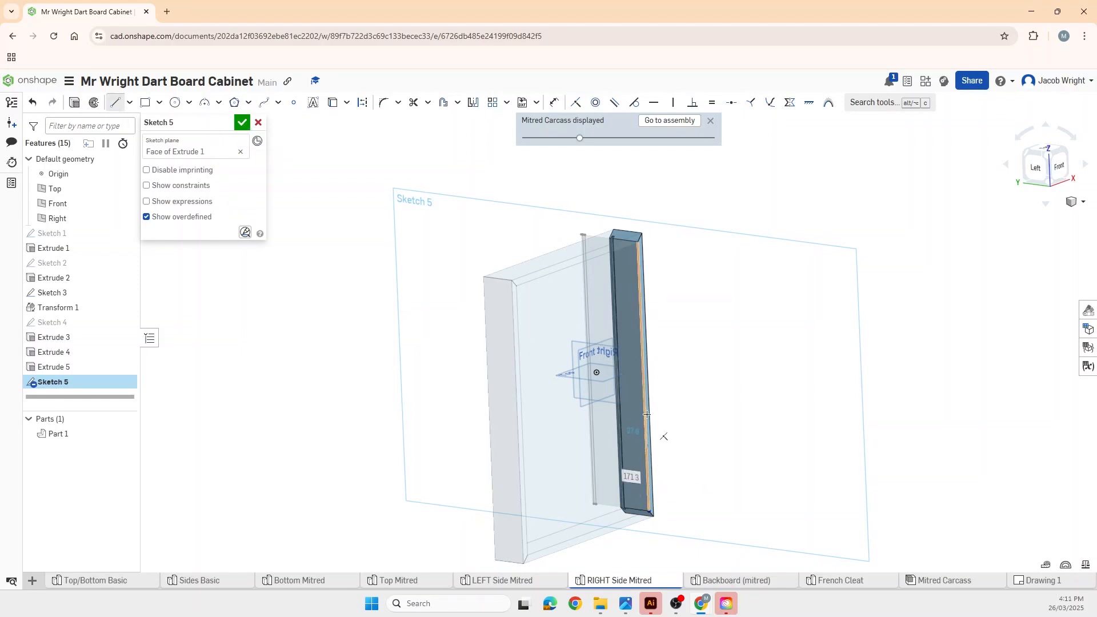
click(641, 328)
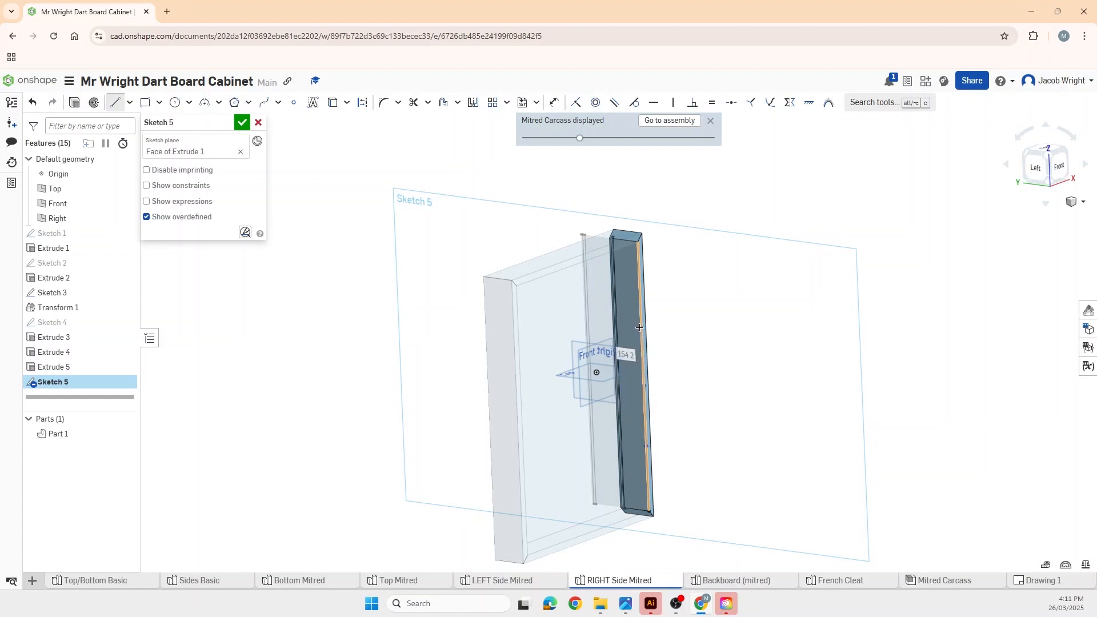
click(640, 278)
click(637, 242)
click(121, 109)
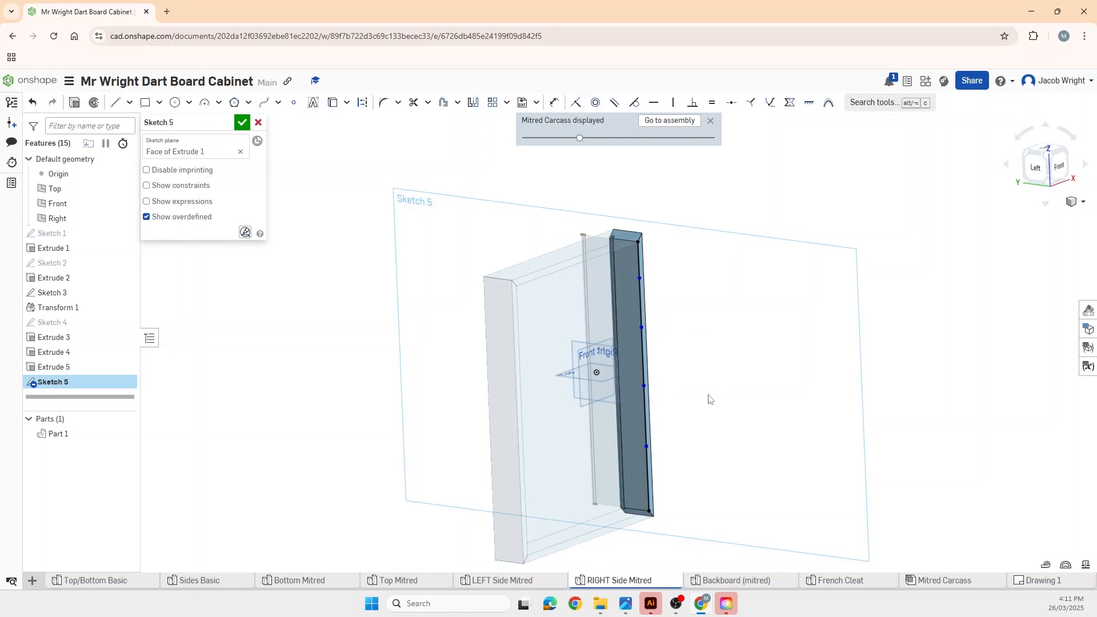
Constrain the five line segments along the front edge to equal length and dismiss the browser's relaunch notice.
click(639, 266)
click(642, 344)
click(643, 403)
click(647, 464)
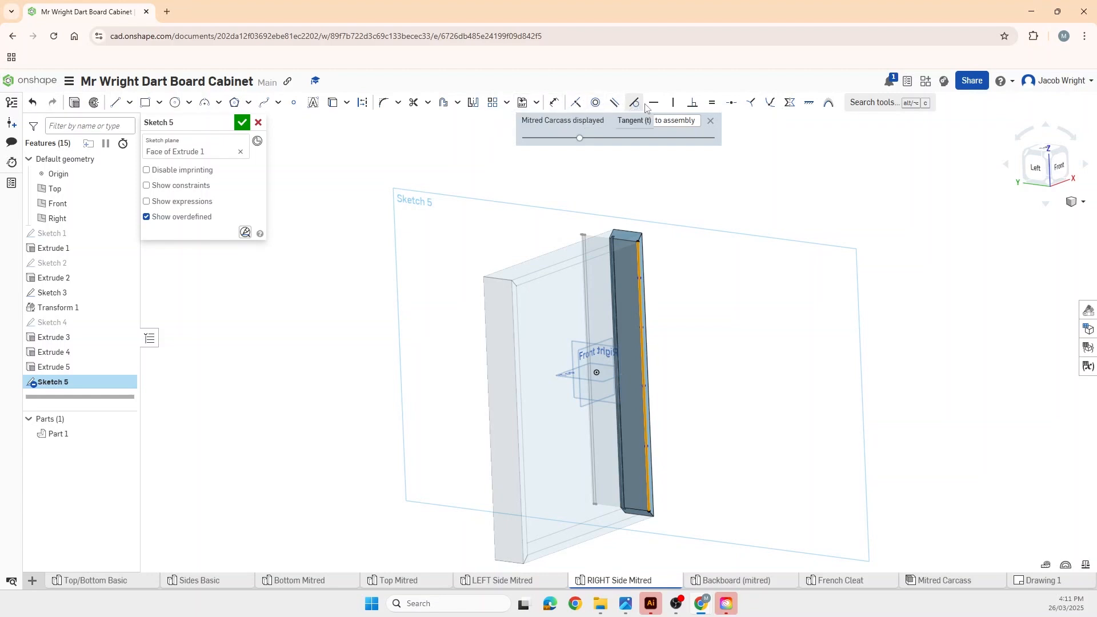
click(711, 106)
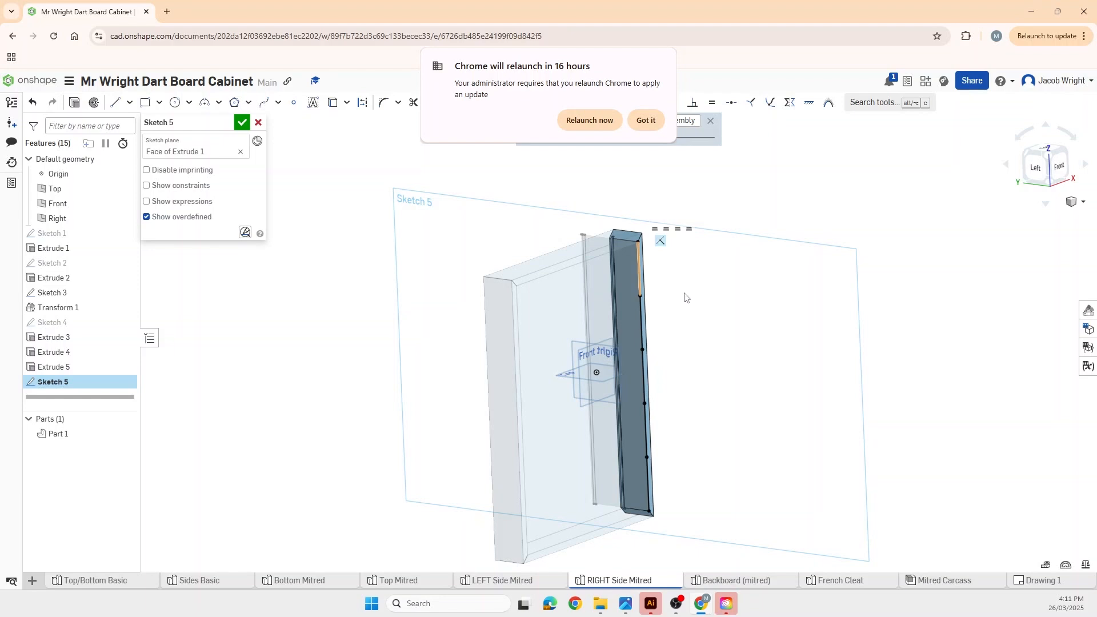
click(644, 121)
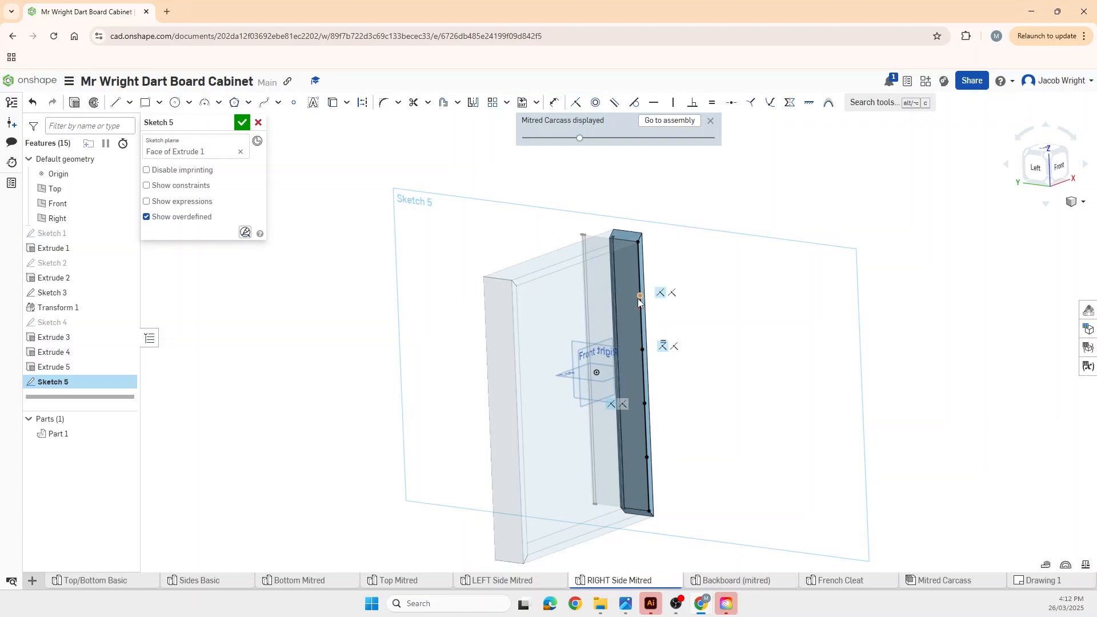
Try to offset only the second segment from the top by 10 mm and undo it.
click(442, 105)
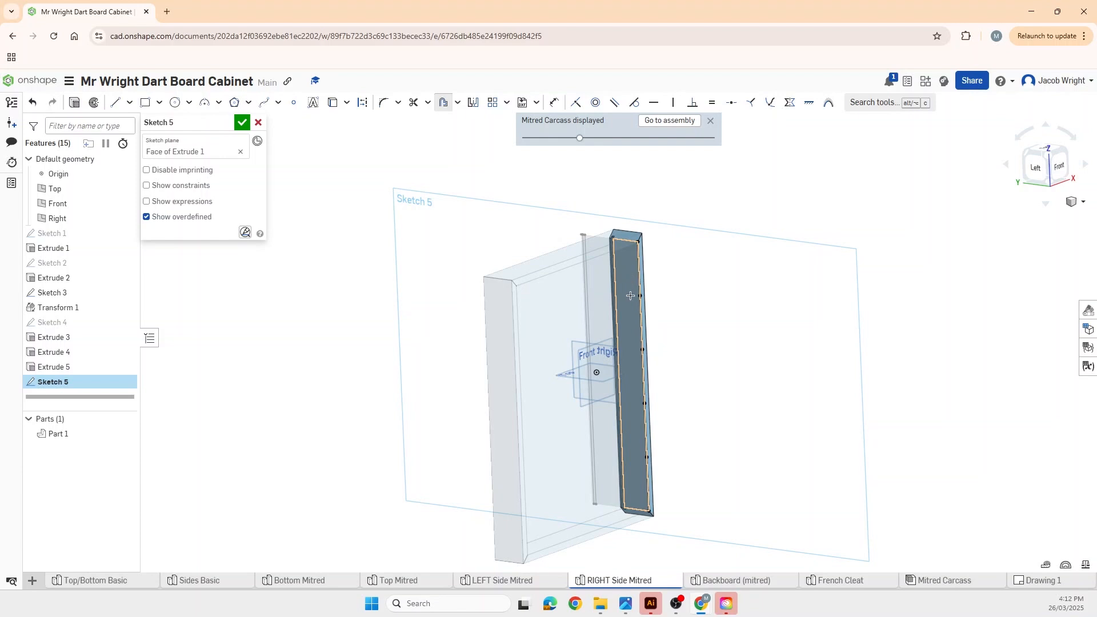
click(641, 318)
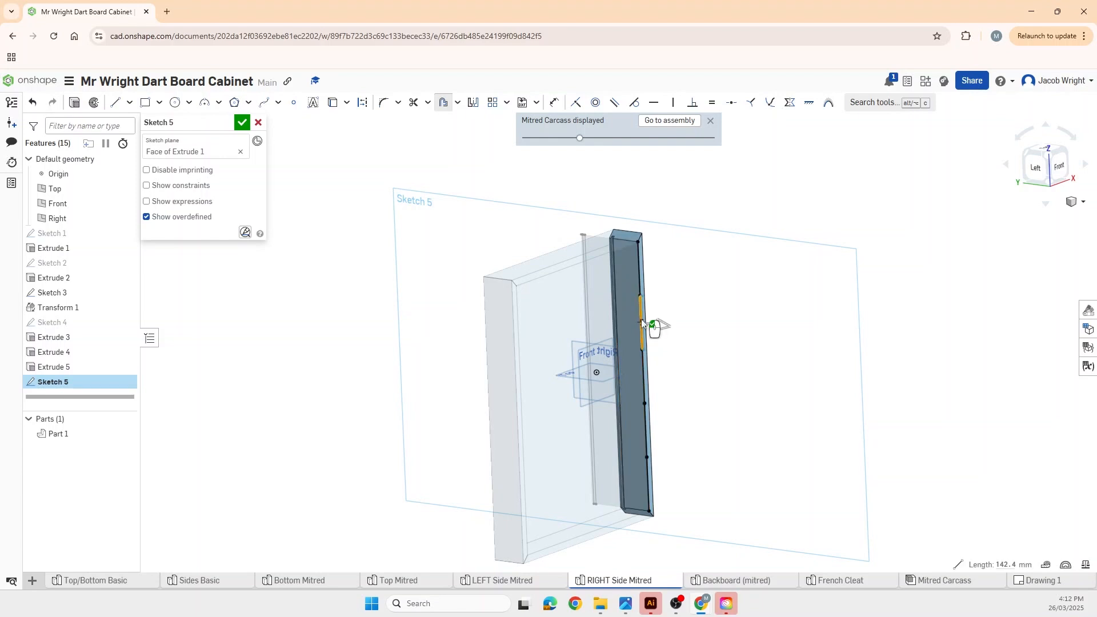
click(672, 330)
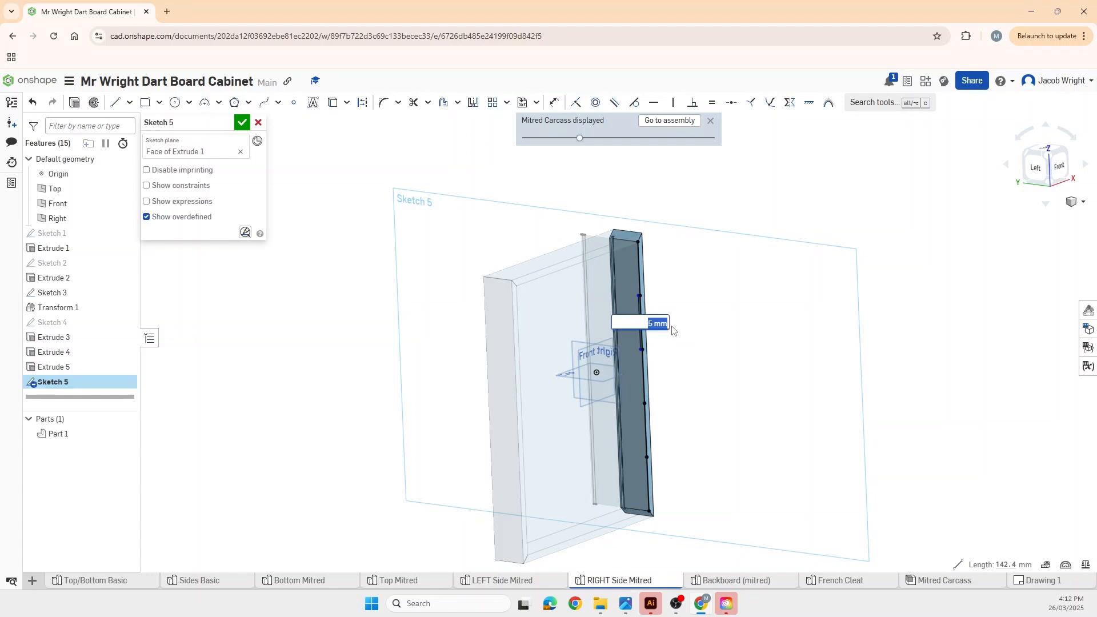
text(10)
key(Return)
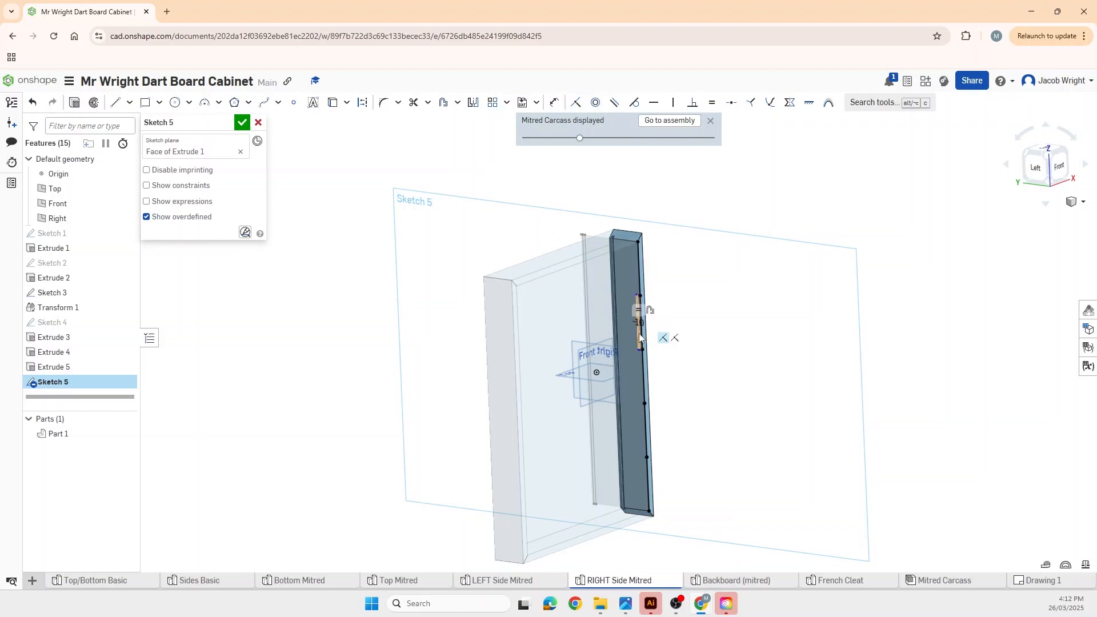
key(ctrl+z)
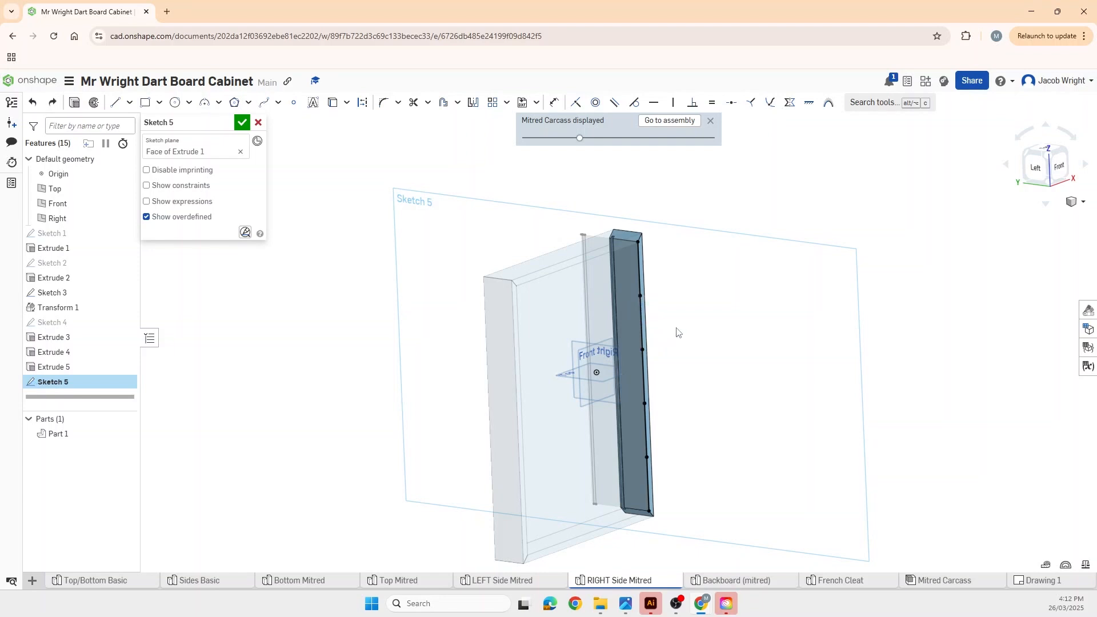
Offset the whole chain of front-edge segments 10 mm inward onto the board's inner face.
click(638, 240)
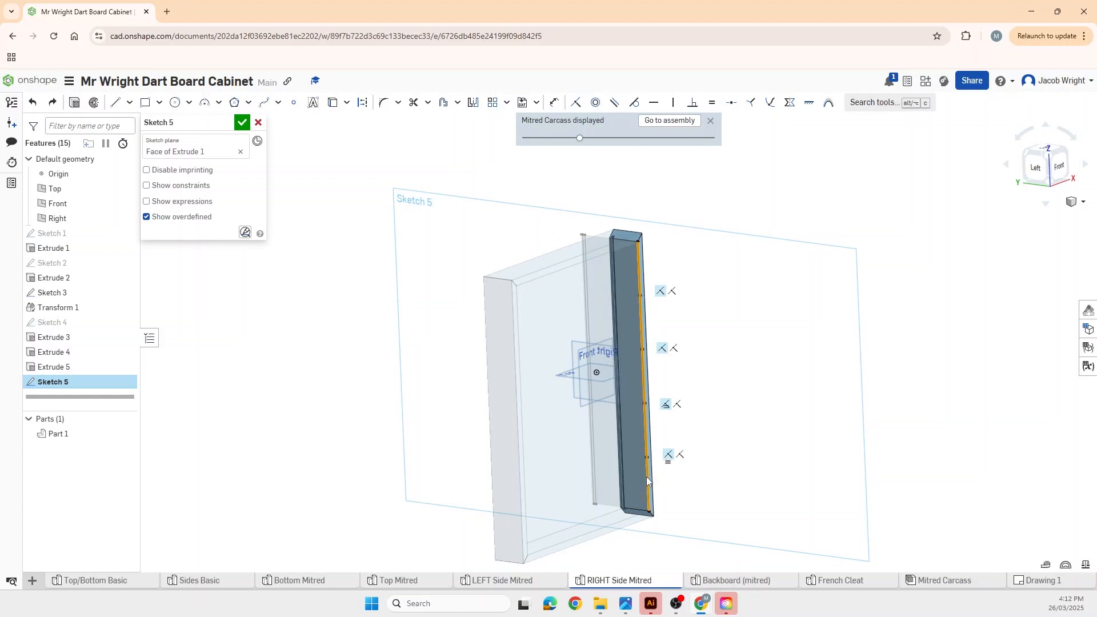
click(444, 104)
click(663, 271)
click(716, 284)
text(1)
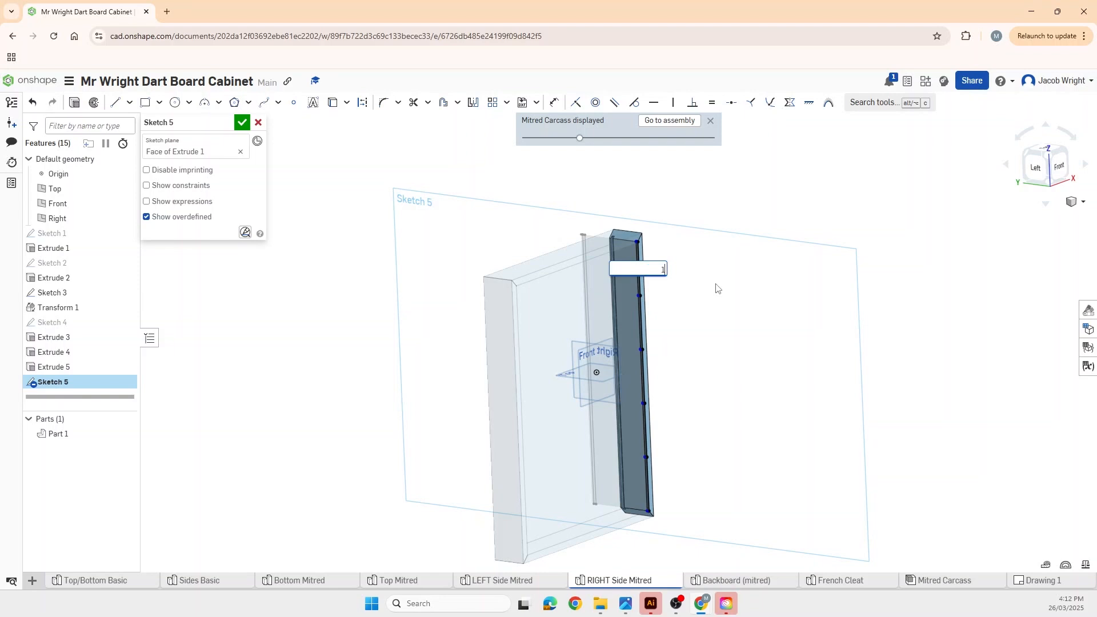
text(0)
key(Return)
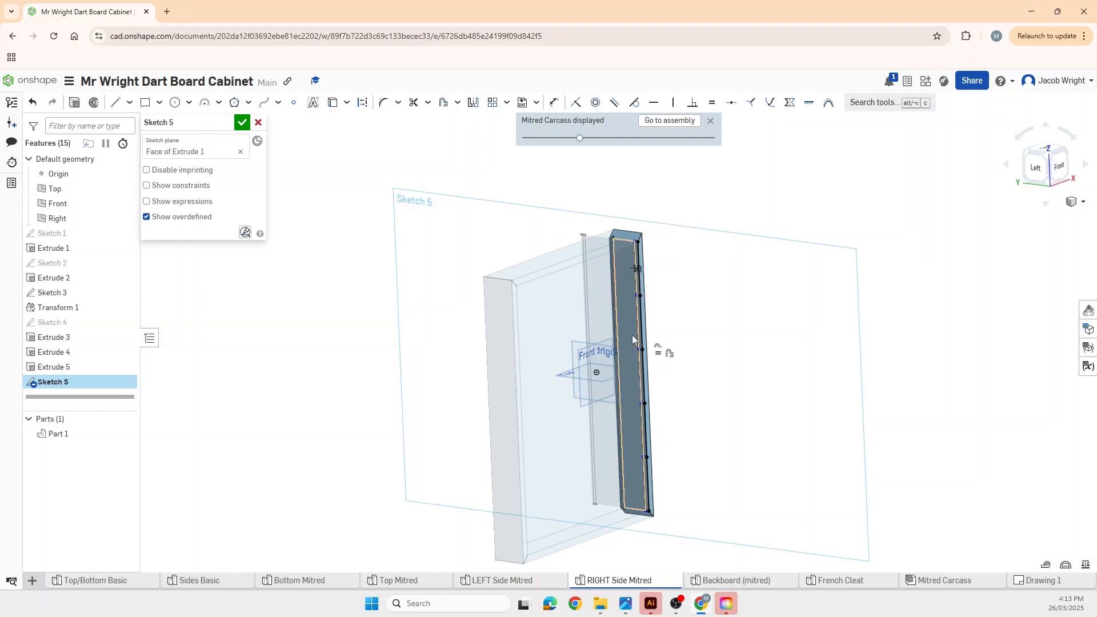
Examine the offset line and its division points along the full height of the right side board.
scroll(636, 304, up, 5)
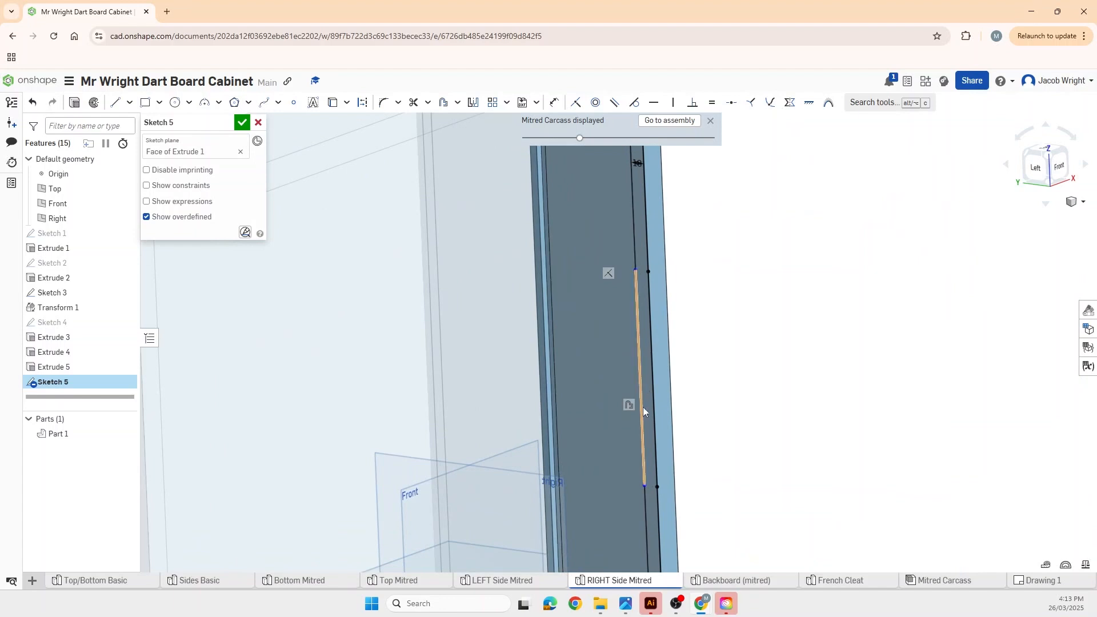
scroll(711, 492, down, 8)
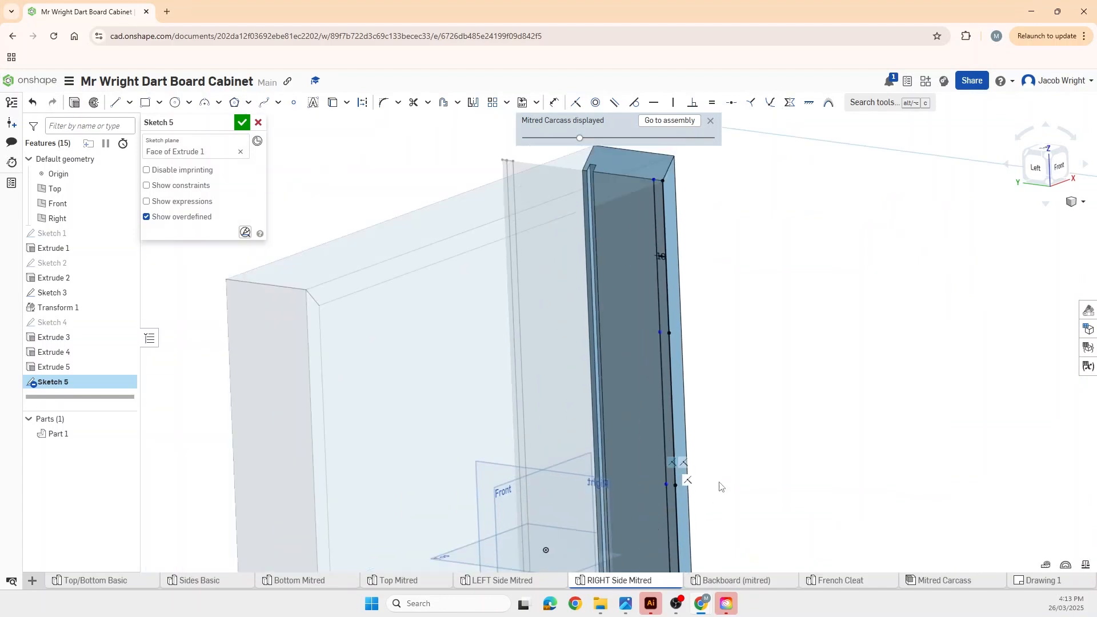
scroll(735, 560, down, 5)
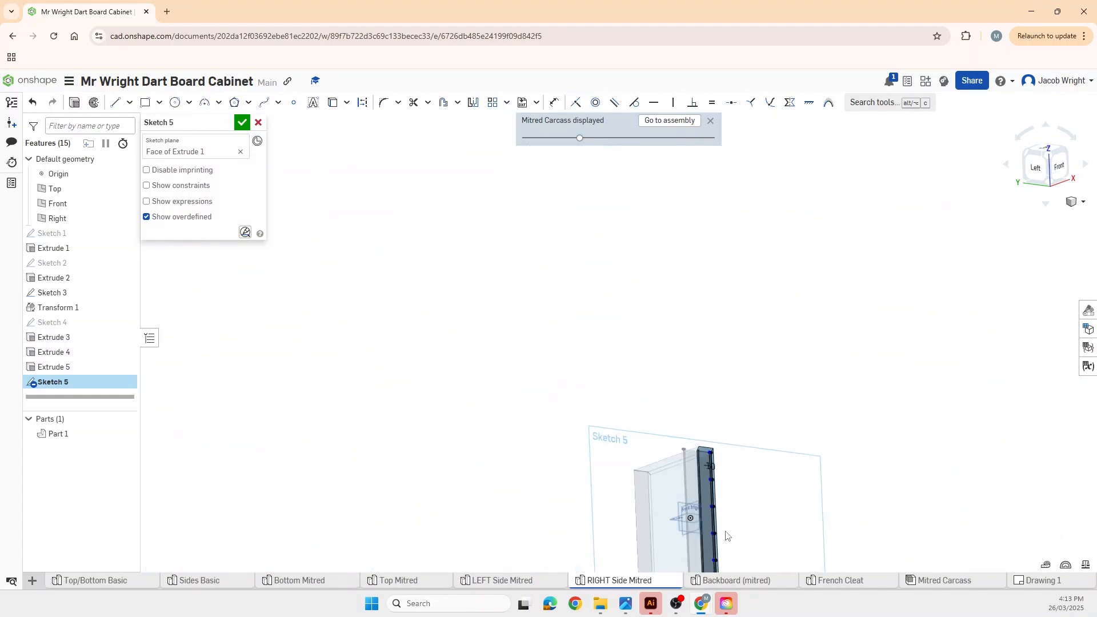
scroll(726, 557, up, 8)
scroll(711, 515, up, 2)
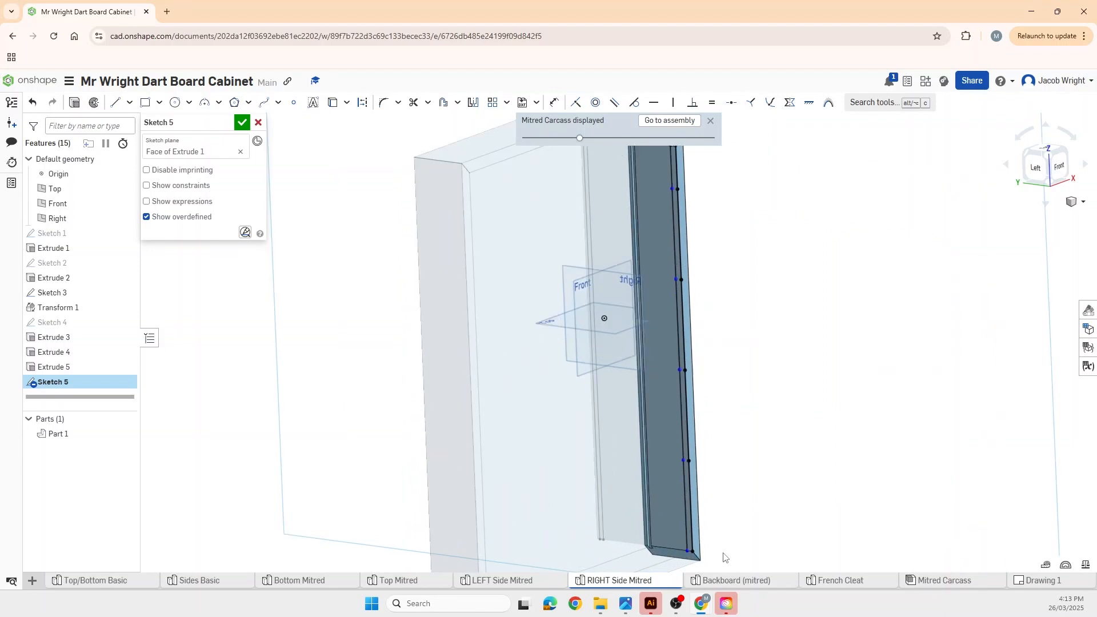
scroll(683, 406, down, 2)
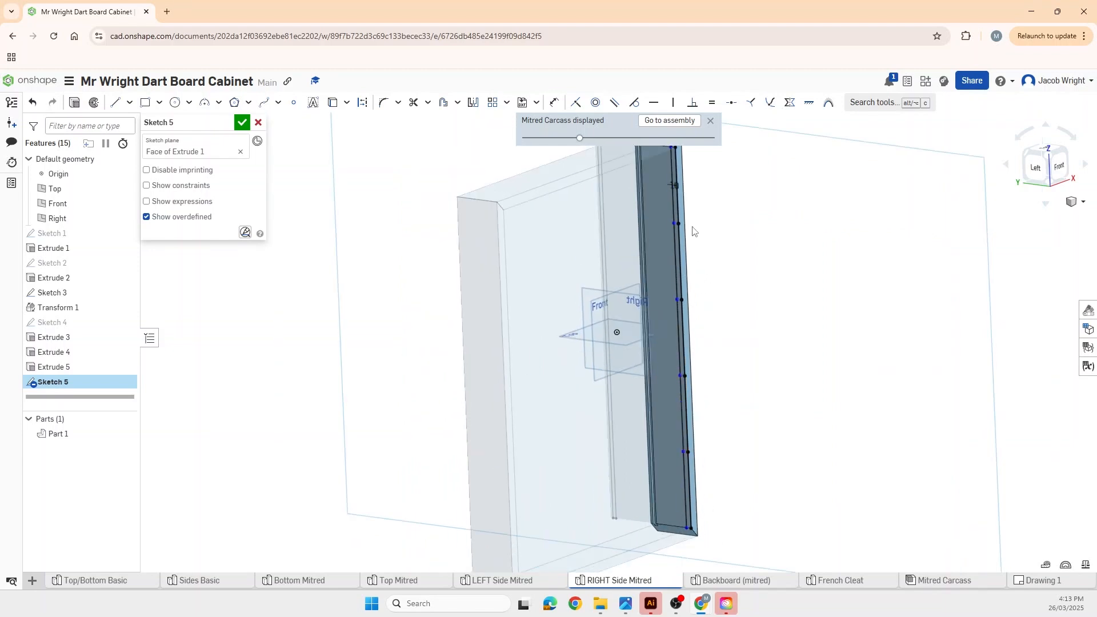
scroll(683, 231, down, 1)
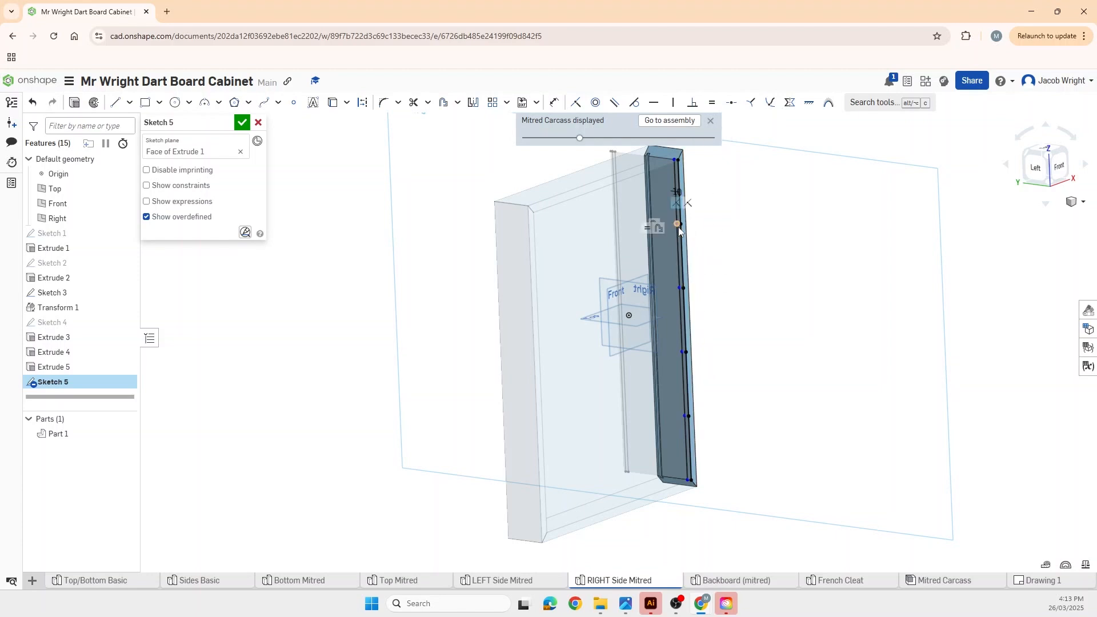
At the uppermost inner division point of the offset line, draw a 9.5 mm line upward and a 19 mm line down from its upper end.
scroll(678, 228, up, 5)
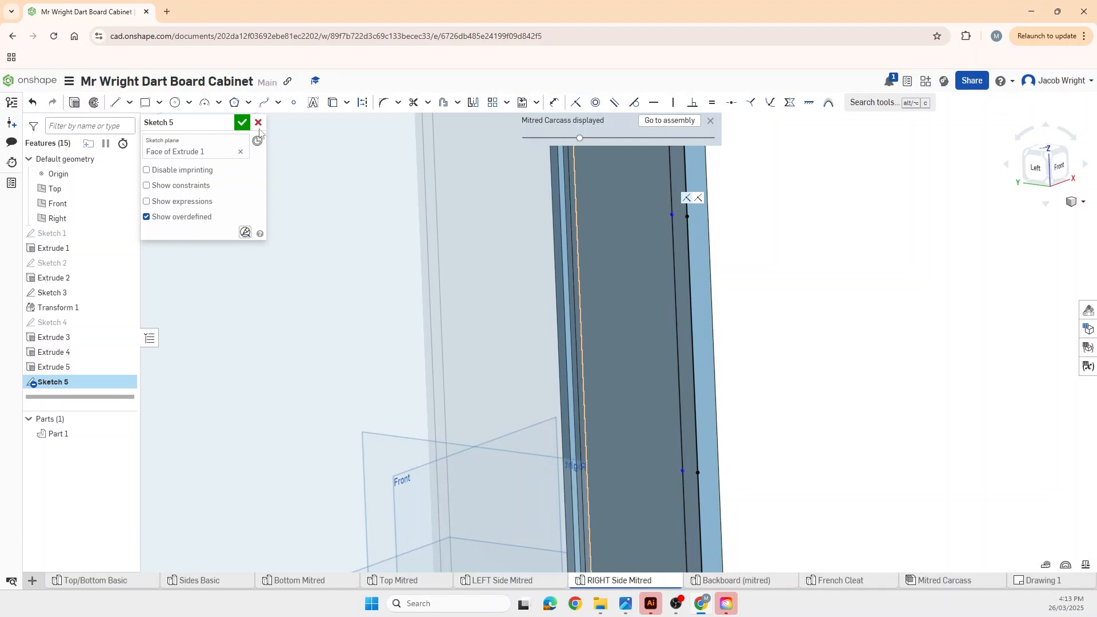
click(116, 103)
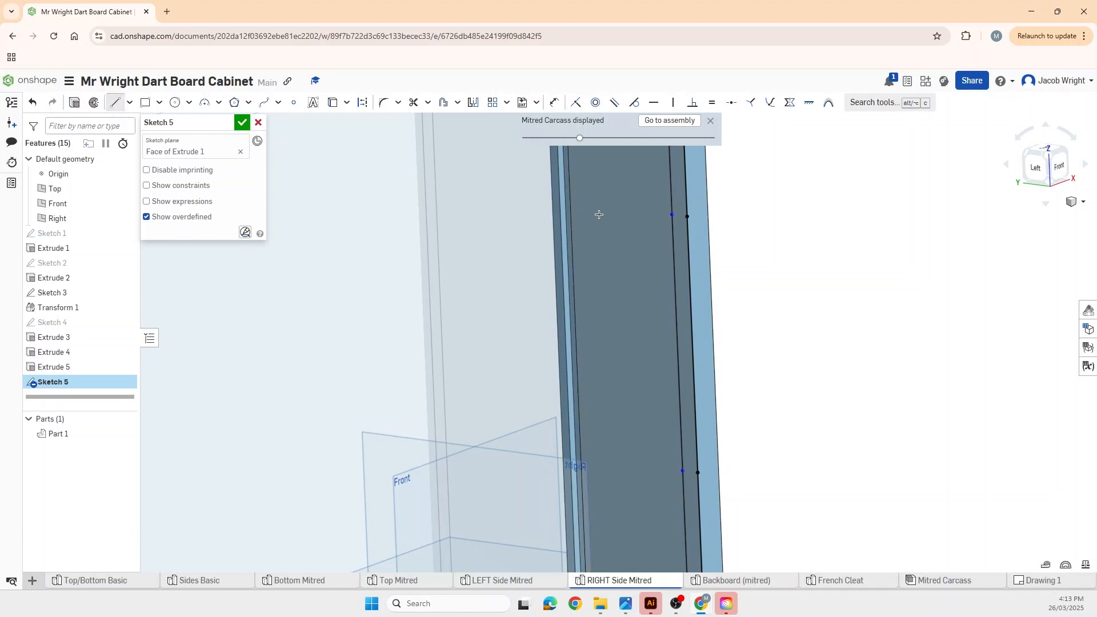
click(672, 201)
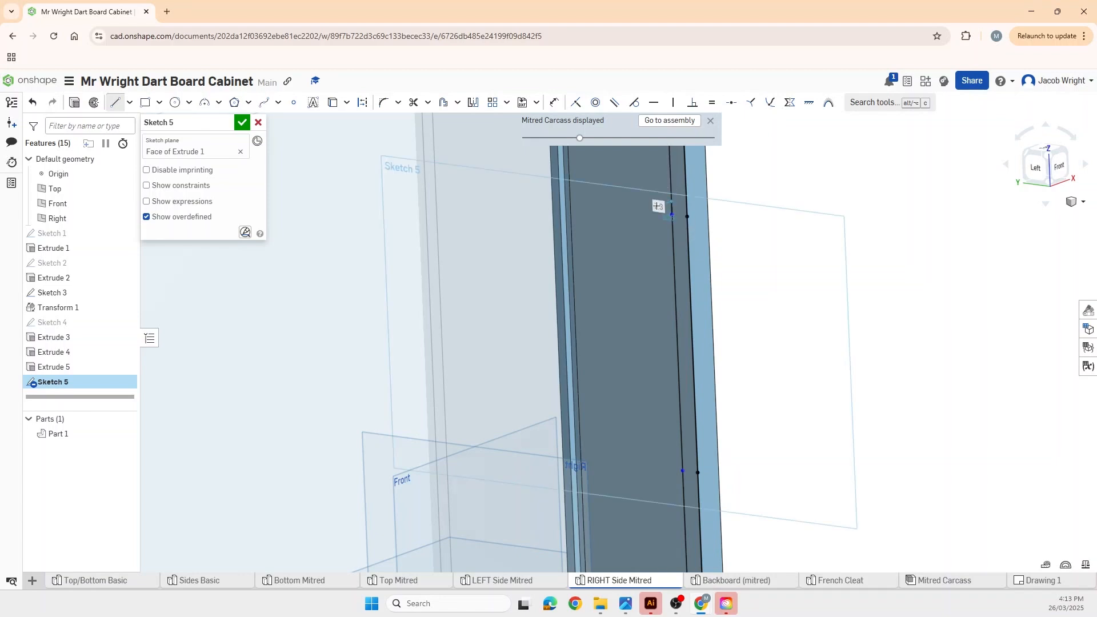
key(t)
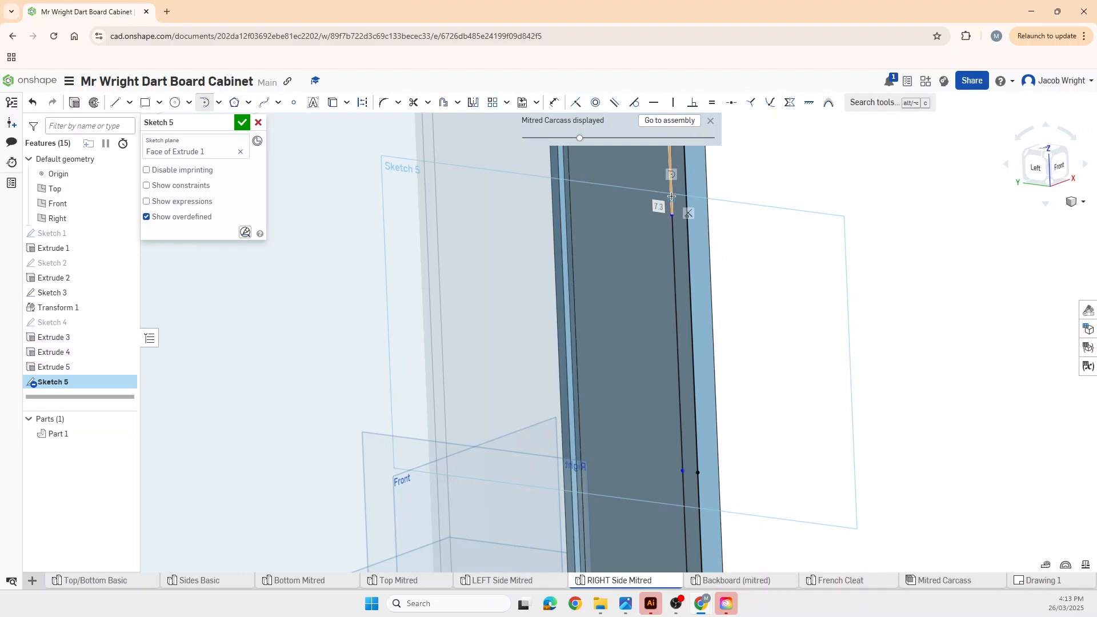
text(9.5)
key(Return)
key(l)
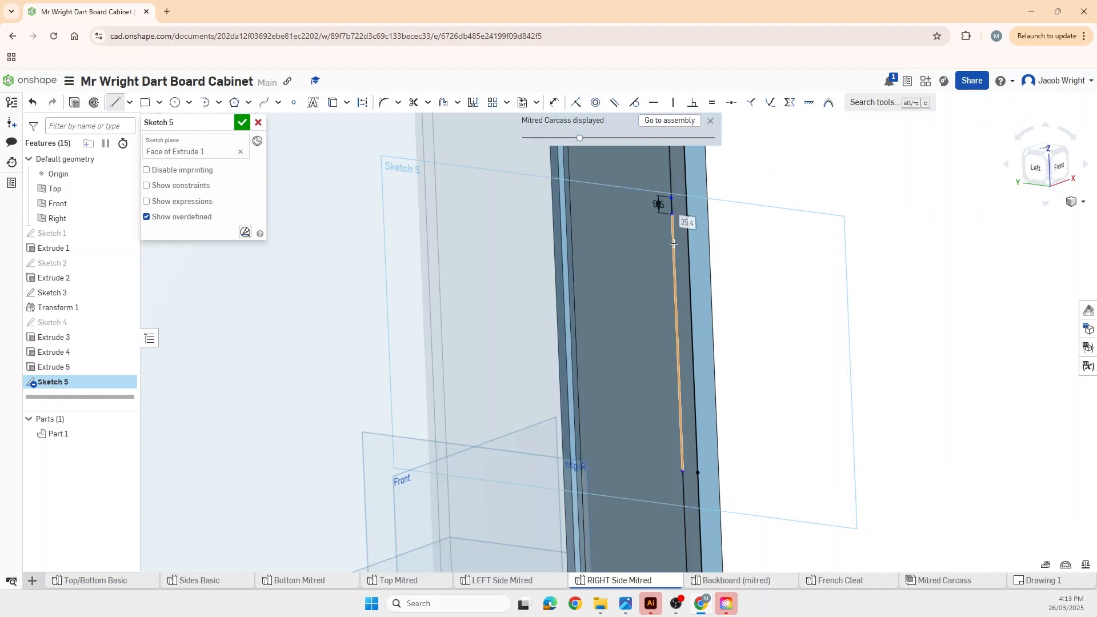
text(19)
key(Return)
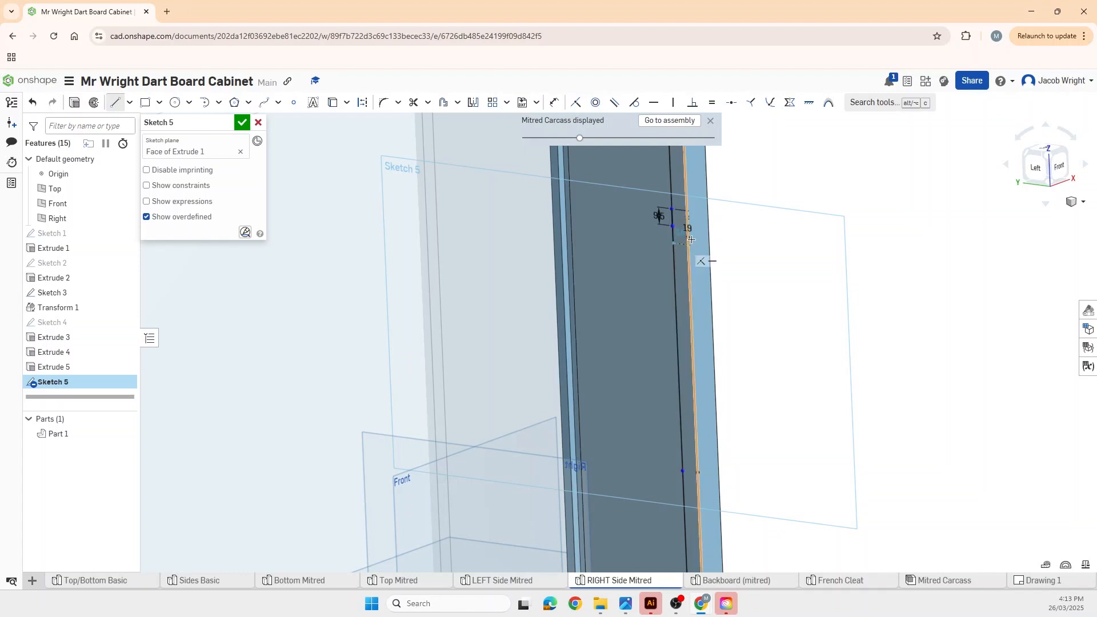
key(t)
click(673, 209)
key(Escape)
key(l)
click(675, 242)
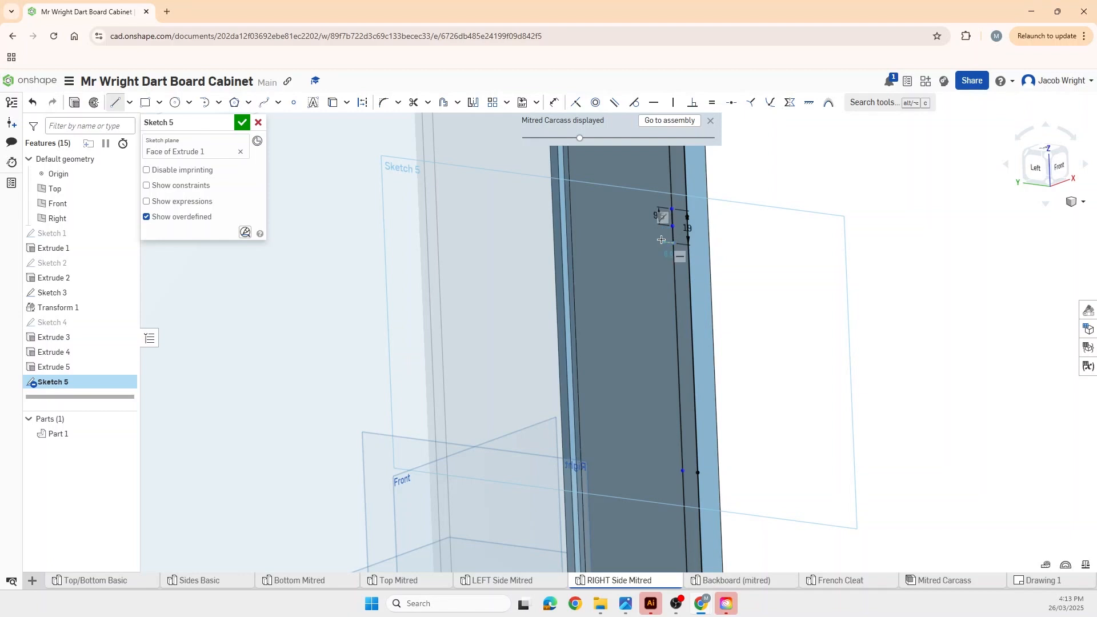
key(t)
click(674, 243)
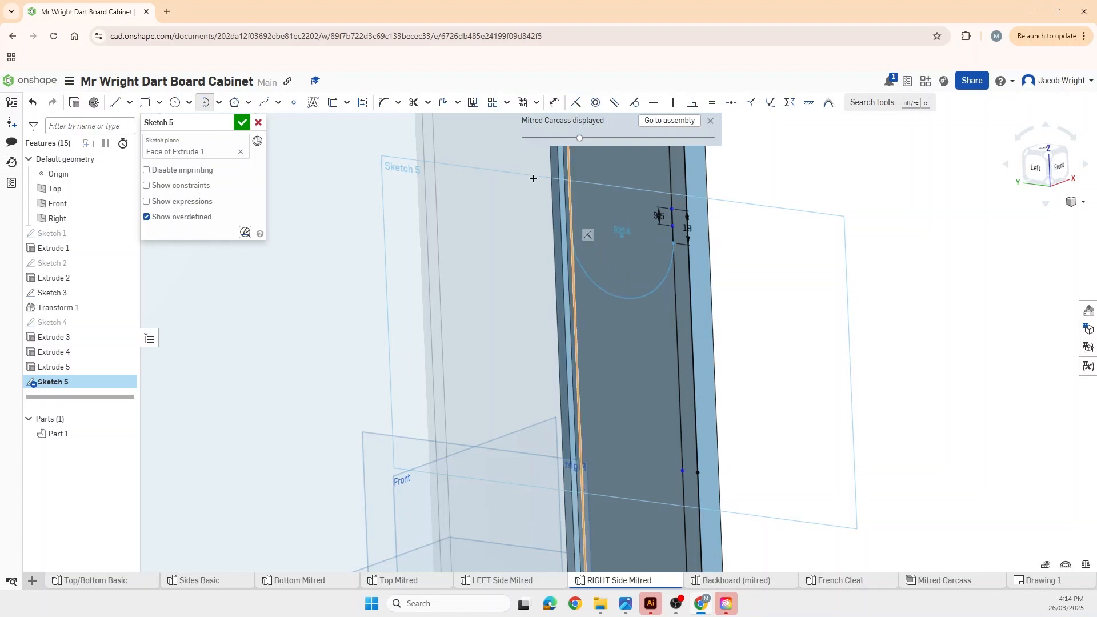
click(205, 103)
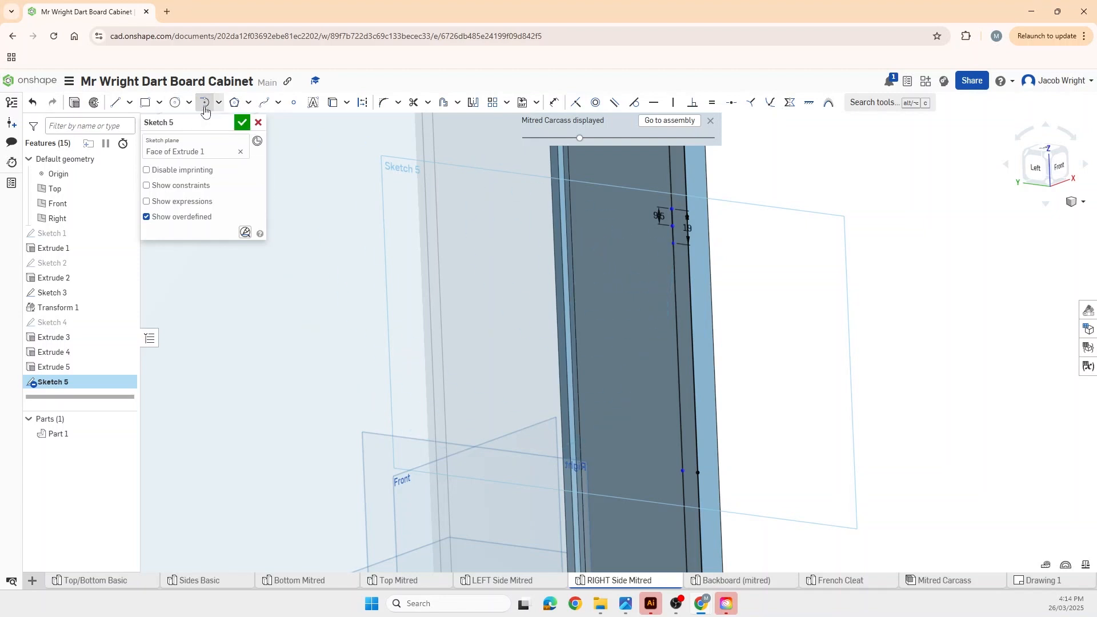
Draw the slot's lower and upper edges from the ends of the 19 mm line across the inner face to its rear edge.
click(114, 104)
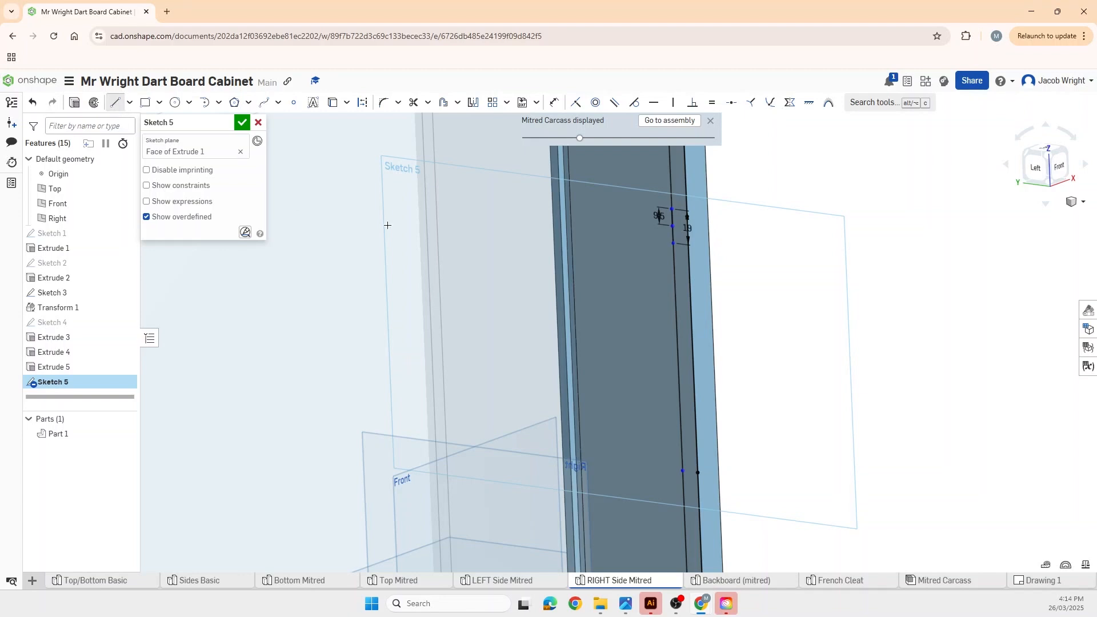
click(674, 243)
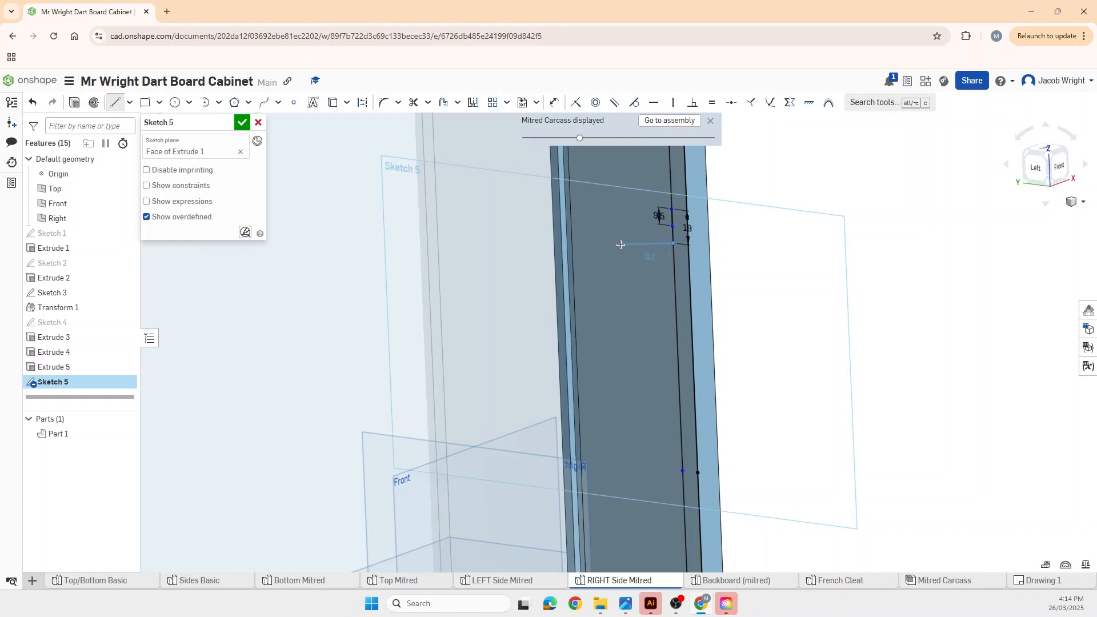
click(574, 230)
key(Escape)
click(672, 207)
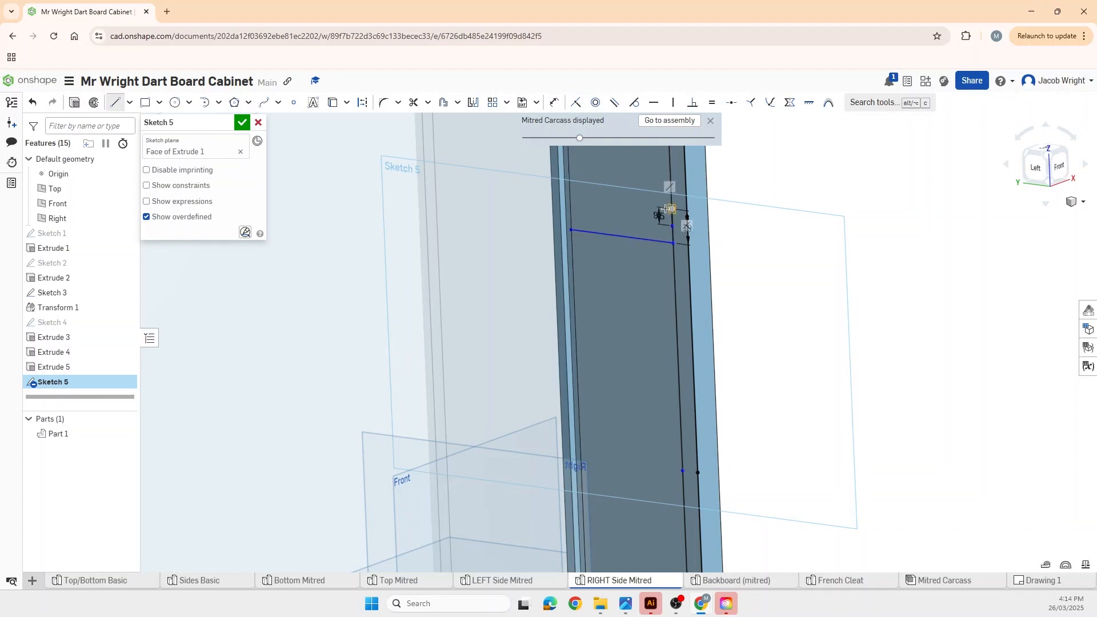
click(572, 199)
scroll(609, 238, down, 5)
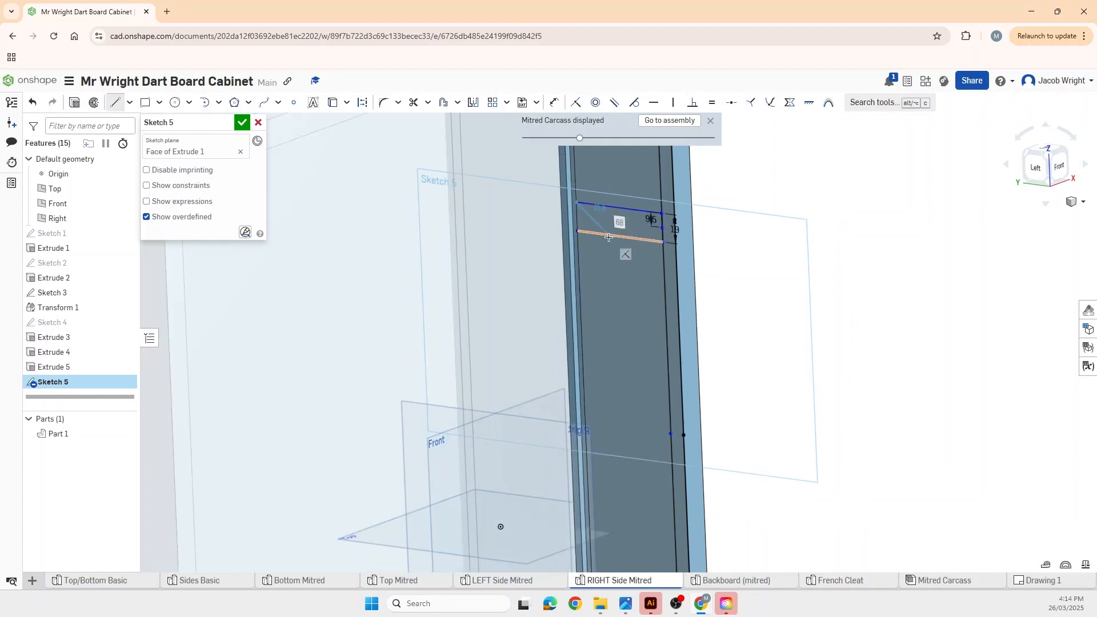
scroll(609, 238, down, 5)
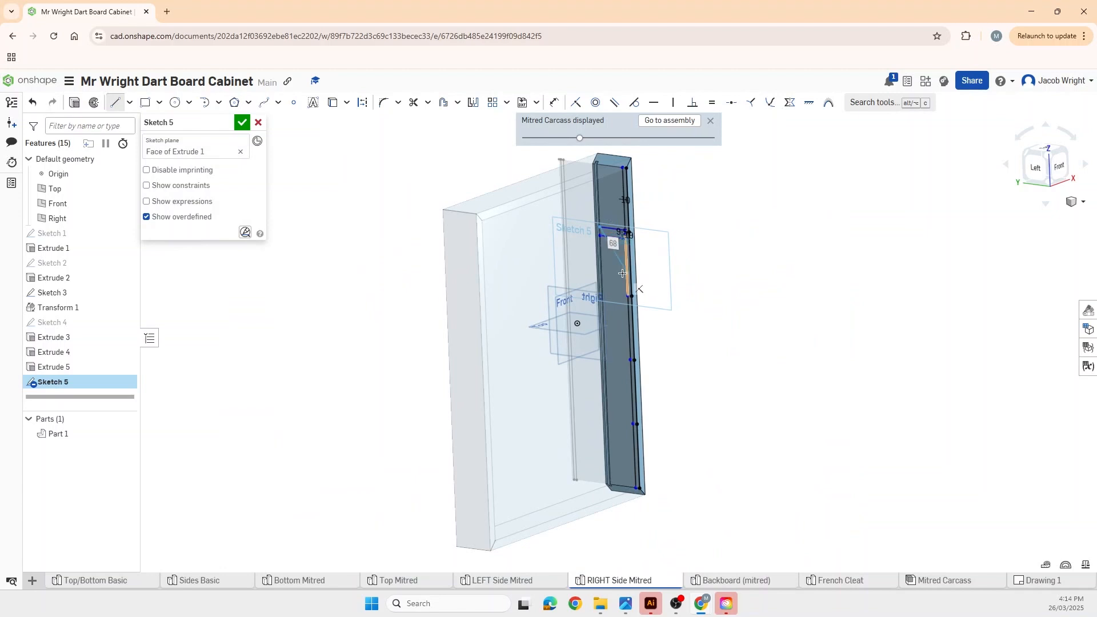
At the offset line's second inner division point from the top, draw a 9.5 mm line upward and a 19 mm line down from its upper end.
scroll(623, 291, up, 5)
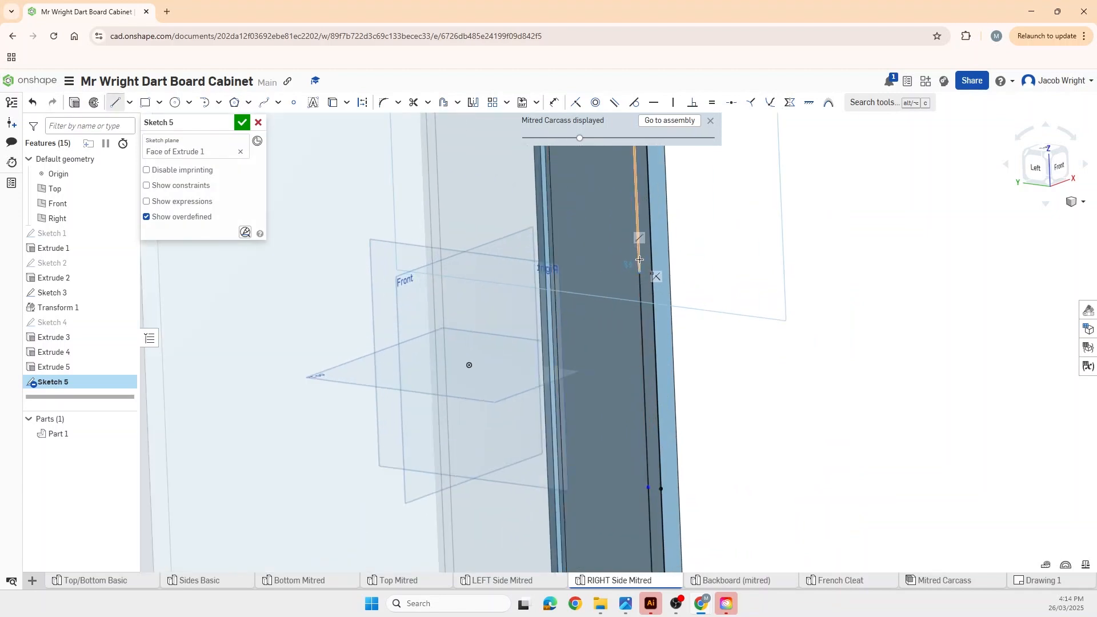
click(639, 259)
text(9)
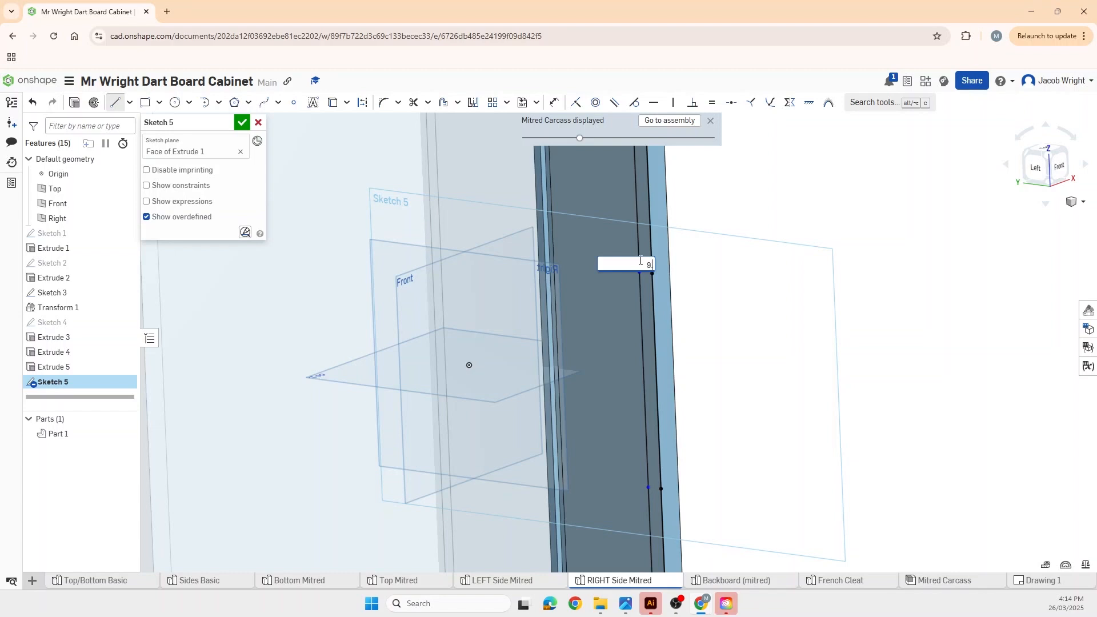
key(Return)
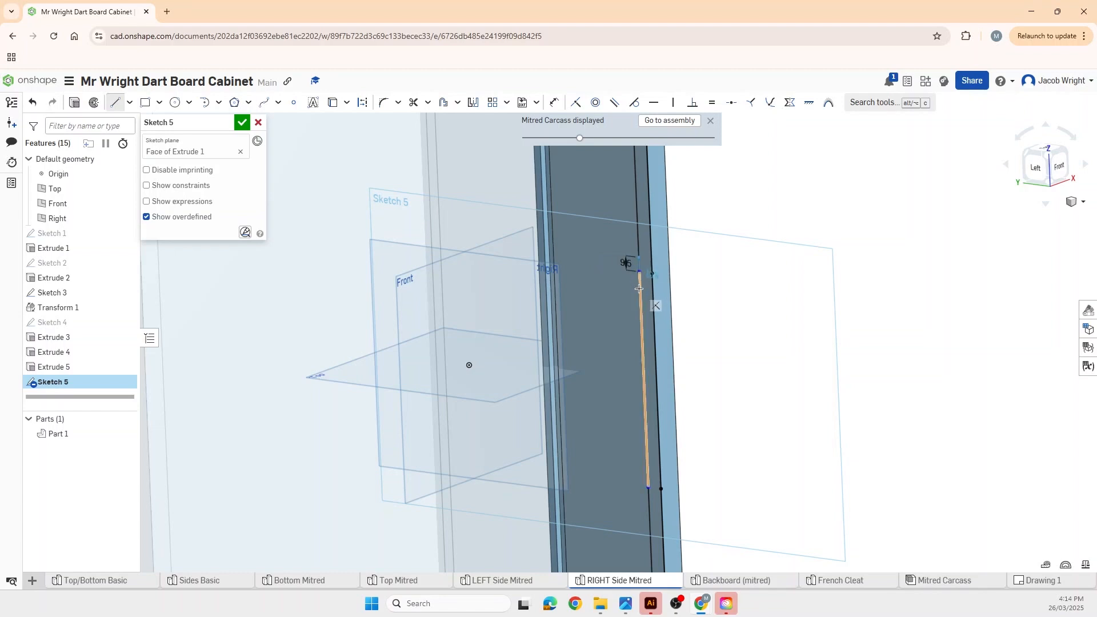
click(639, 290)
text(19)
key(Return)
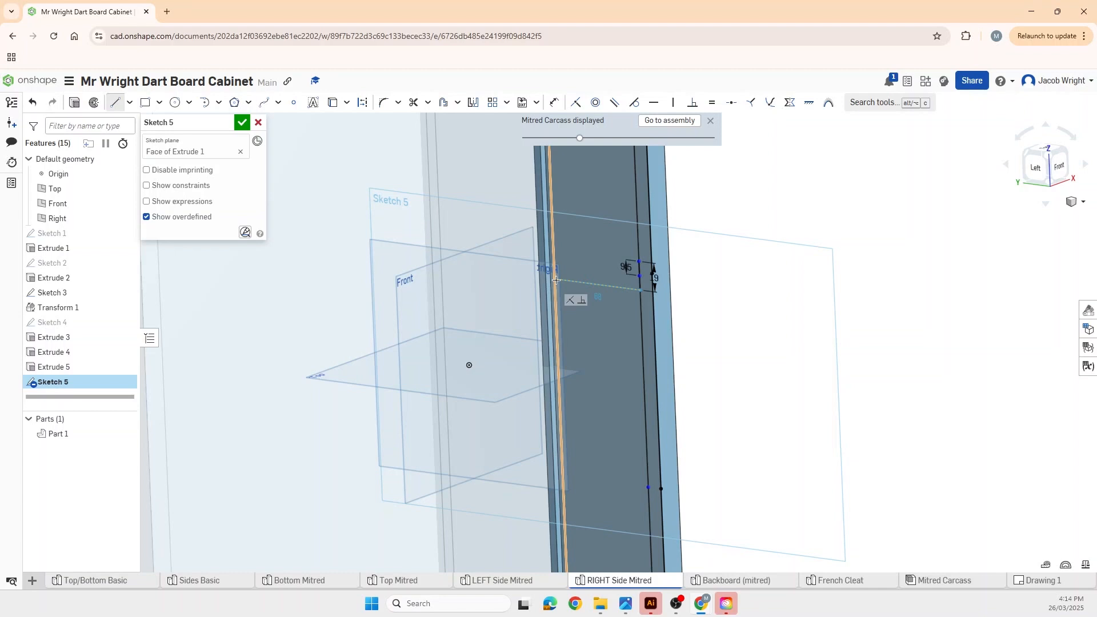
Draw the second slot's lower and upper edges from the ends of its 19 mm line across to the inner face's rear edge.
click(556, 280)
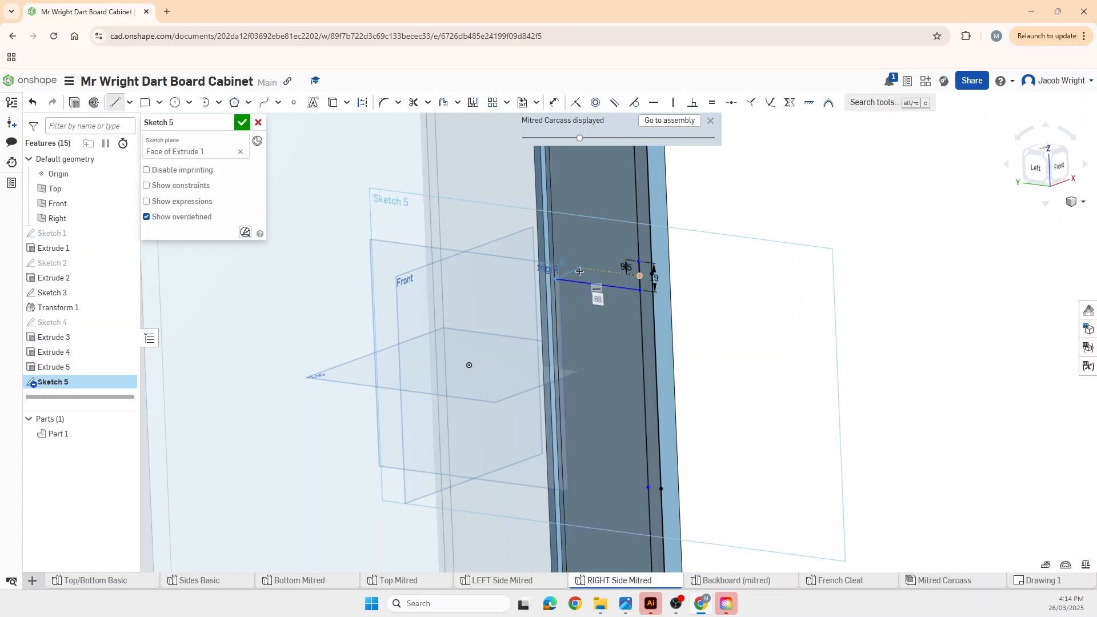
key(Escape)
key(l)
click(638, 262)
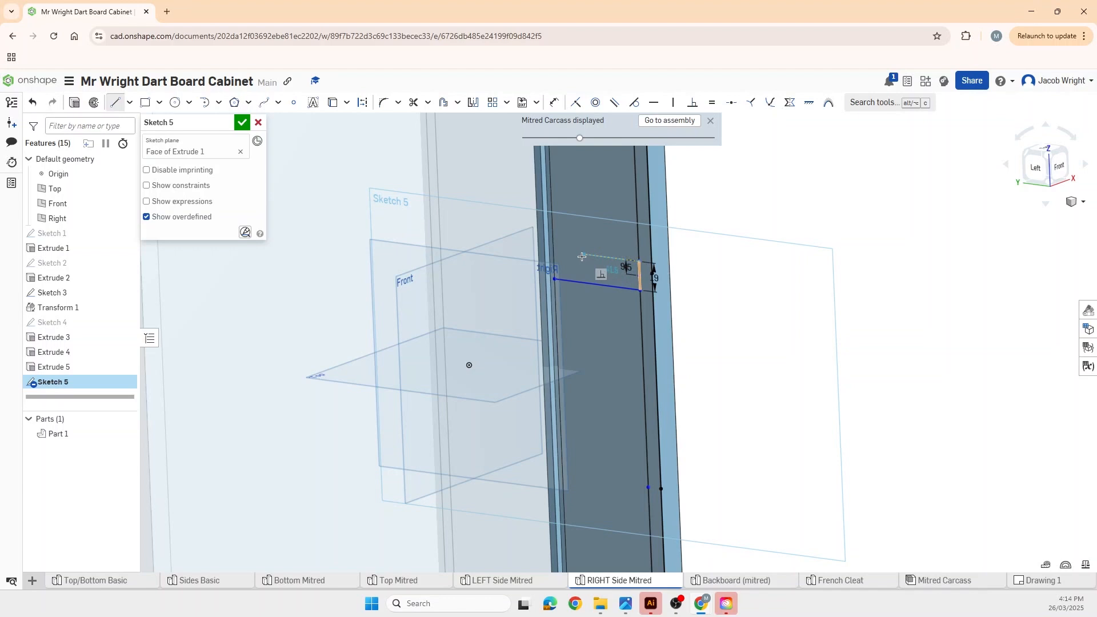
click(553, 250)
key(Escape)
At the third inner division point from the top, draw a 9.5 mm line upward and a 19 mm line down from its upper end.
scroll(636, 332, down, 5)
scroll(642, 403, up, 5)
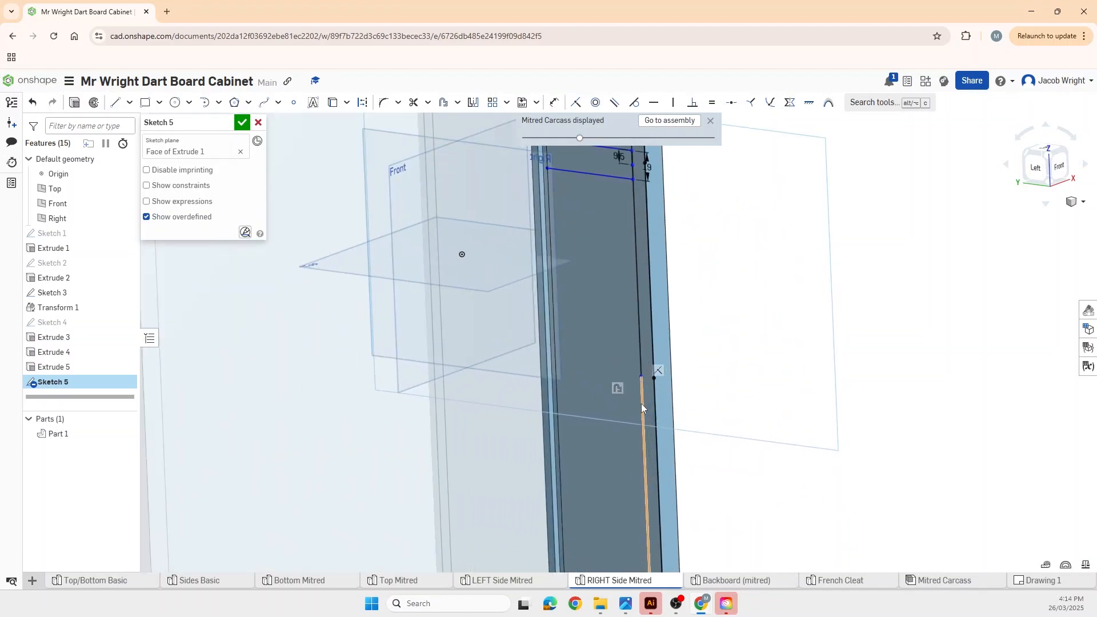
key(l)
click(641, 376)
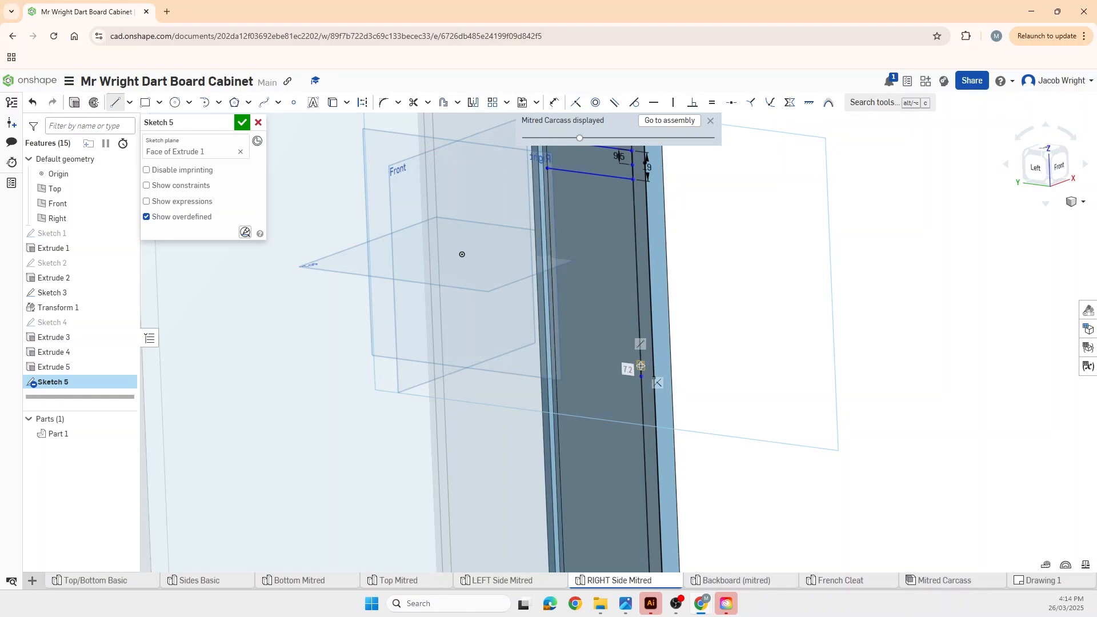
text(9.5)
key(Return)
text(9)
key(Return)
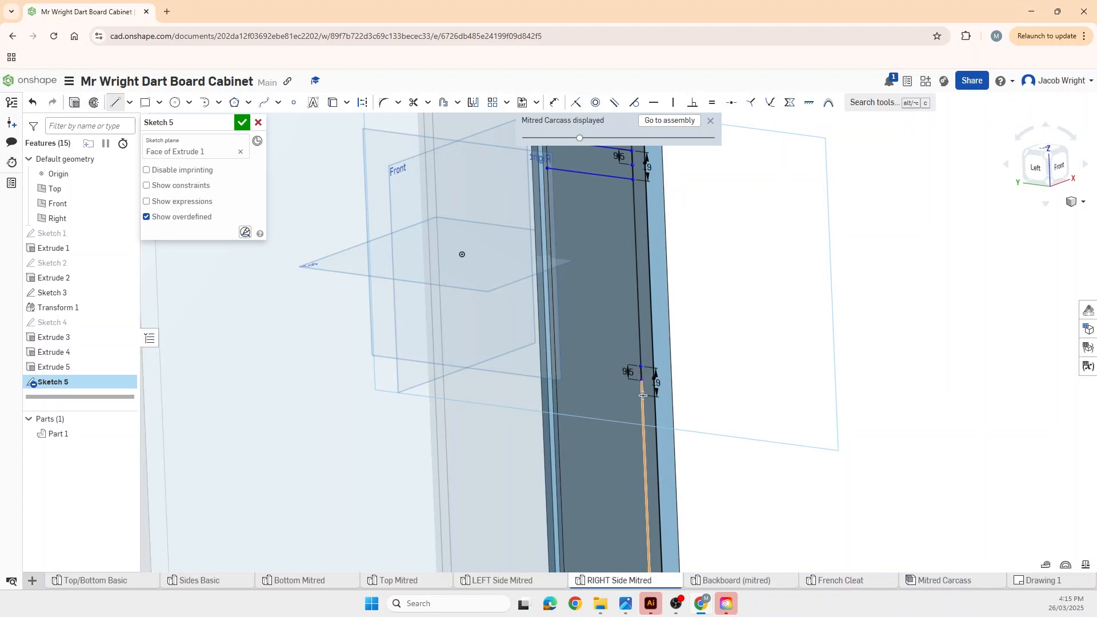
Draw the third slot's lower and upper edges from the ends of its 19 mm line to the rear edge of the inner face.
click(557, 383)
key(Escape)
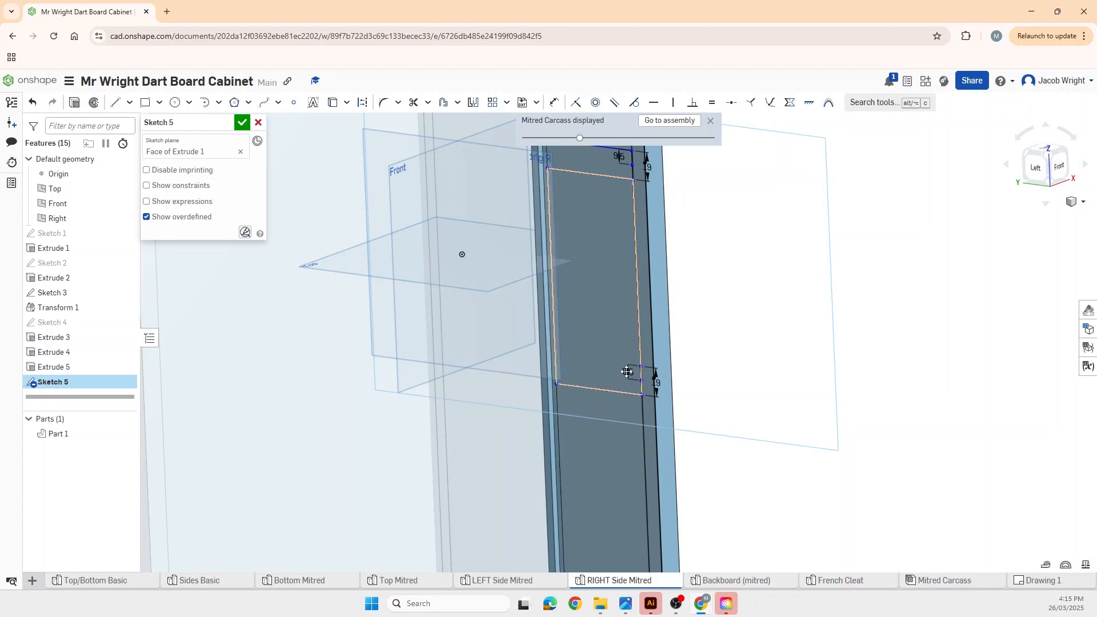
click(641, 365)
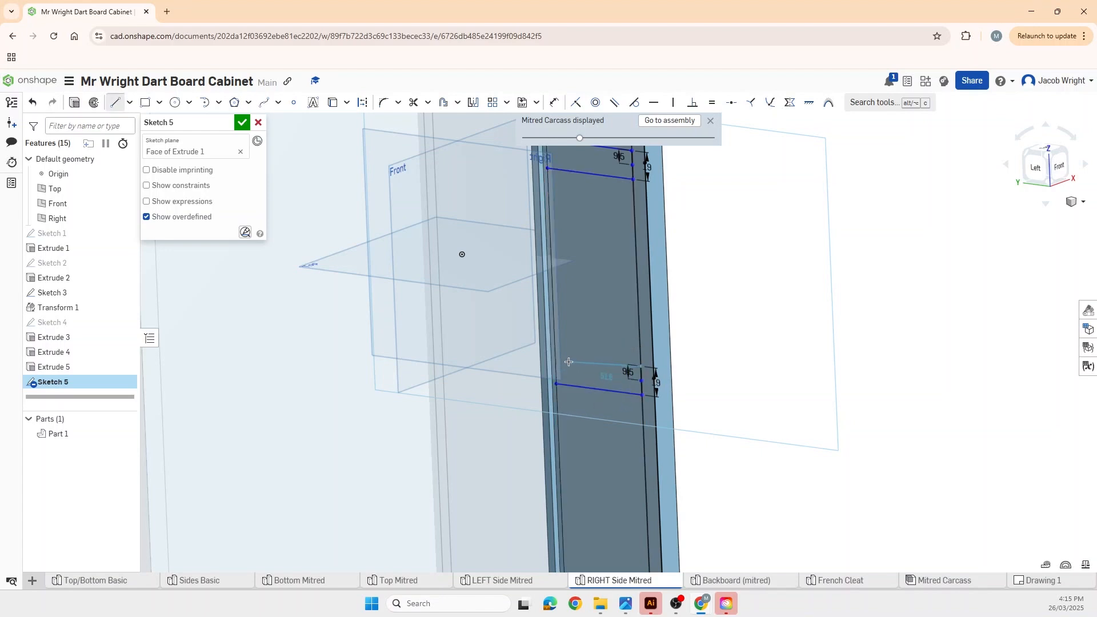
click(557, 357)
At the lowest inner division point, draw a 9.5 mm line upward and a 19 mm line down from its upper end.
scroll(565, 366, down, 3)
scroll(606, 438, up, 3)
key(l)
click(602, 407)
text(9.5)
key(Return)
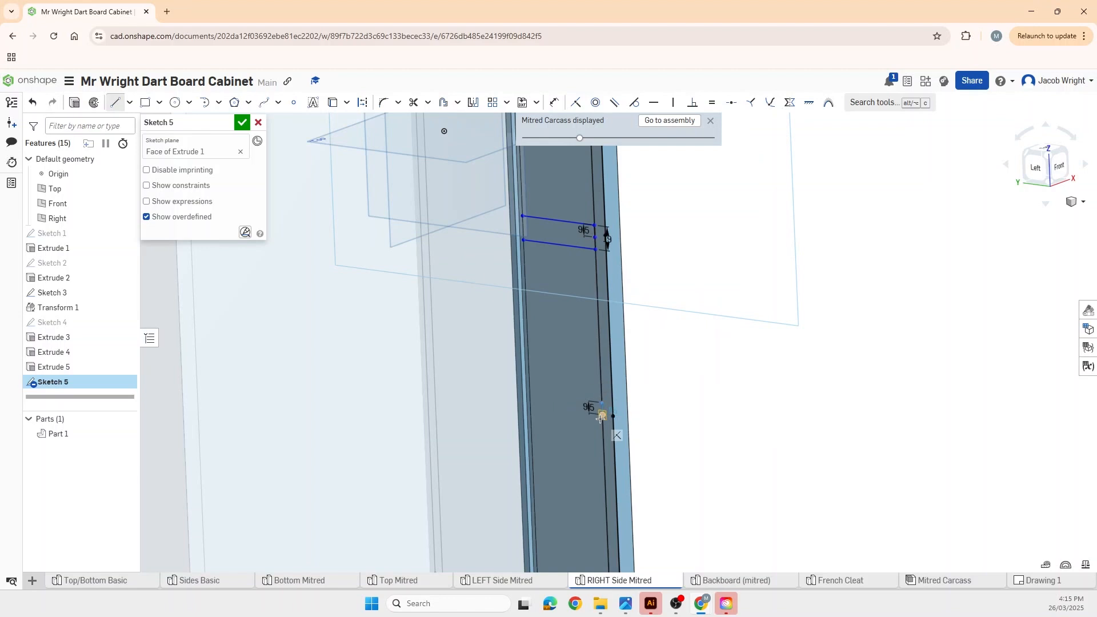
text(9)
key(Return)
Draw the lowest slot's lower and upper edges across to the inner face's rear edge and finish the sketch.
click(532, 418)
key(Escape)
key(l)
click(531, 392)
scroll(537, 388, down, 5)
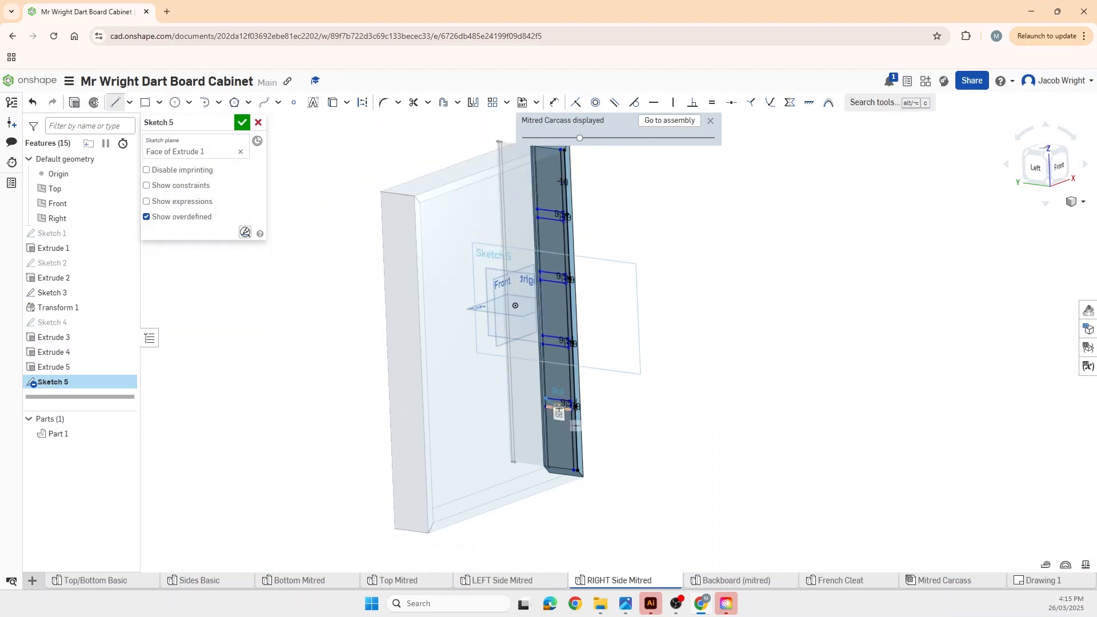
scroll(564, 292, down, 2)
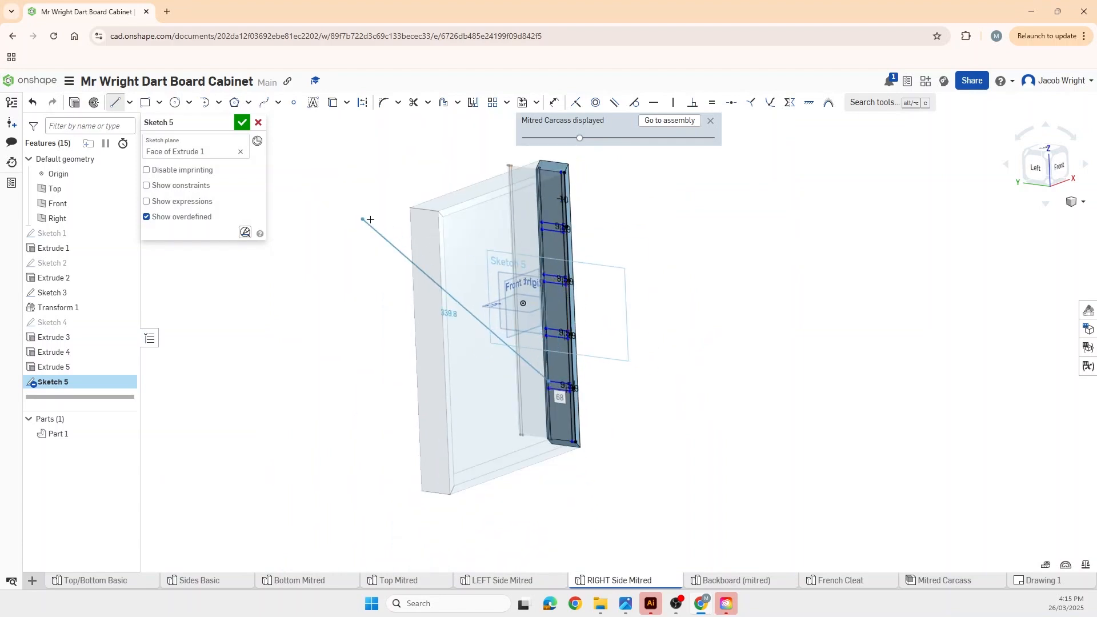
click(242, 122)
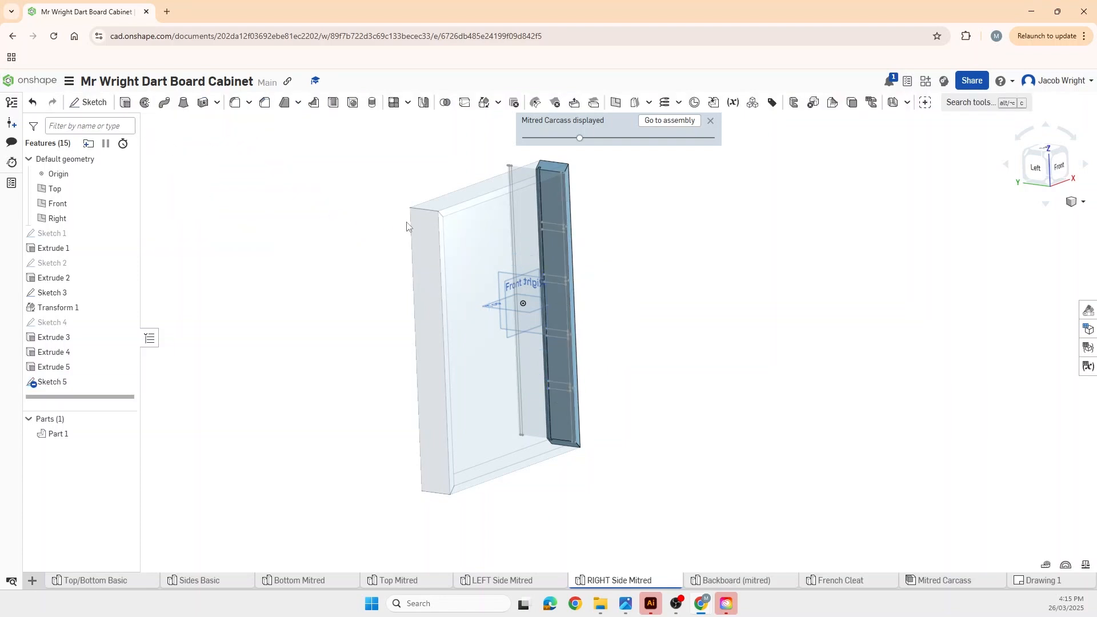
Extrude all four slot regions as a Remove cut 9.5 mm deep into the right side board.
click(126, 103)
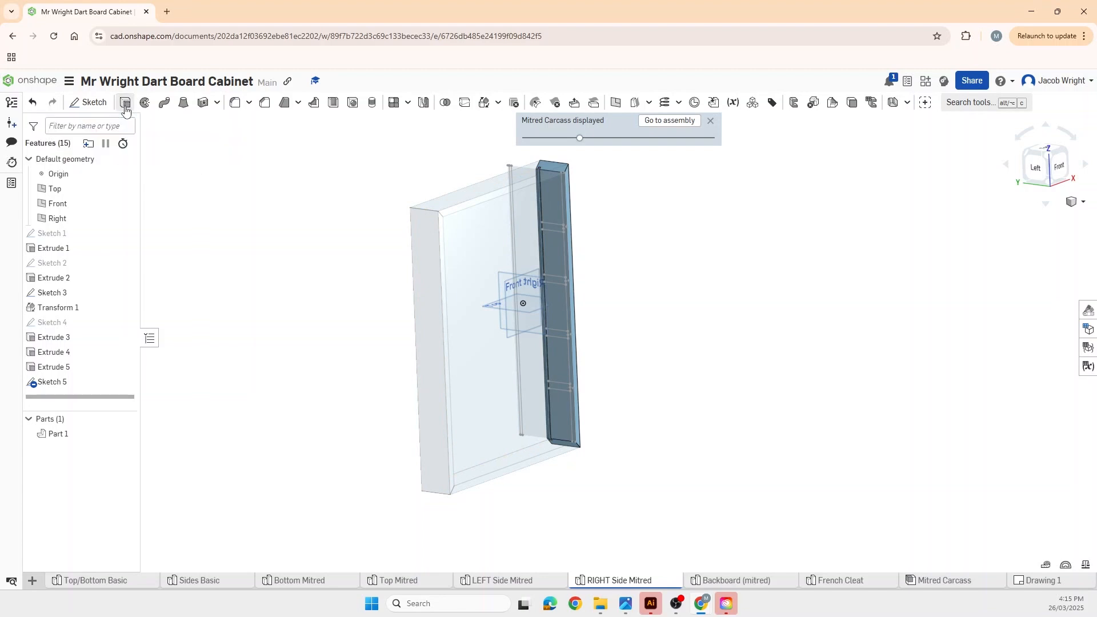
click(553, 230)
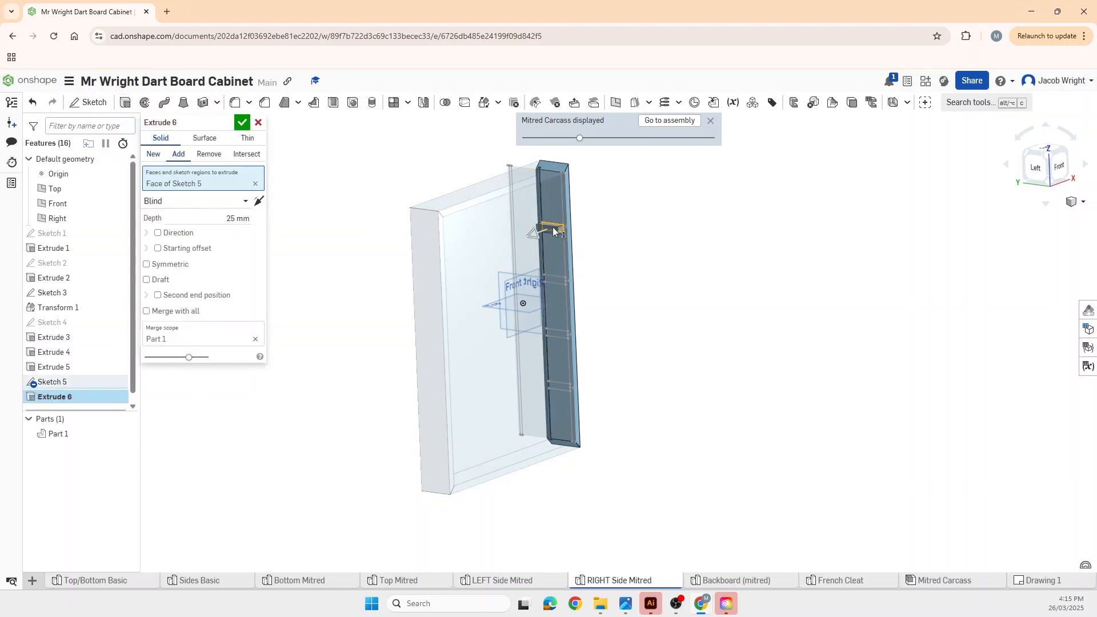
click(553, 276)
click(557, 336)
click(559, 385)
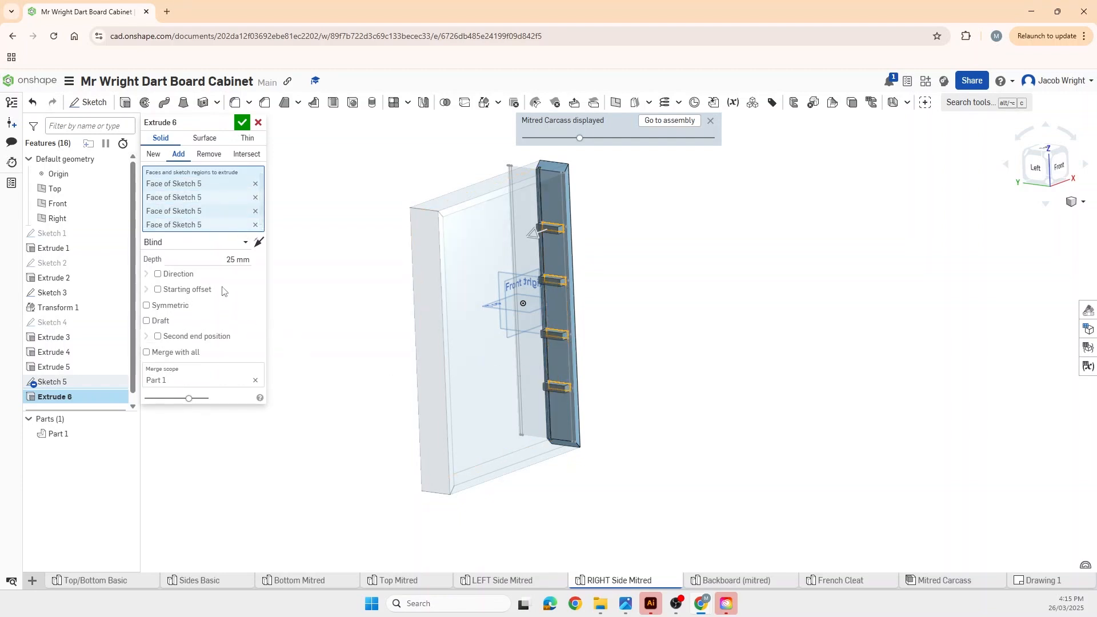
click(209, 155)
click(235, 260)
key(BackSpace)
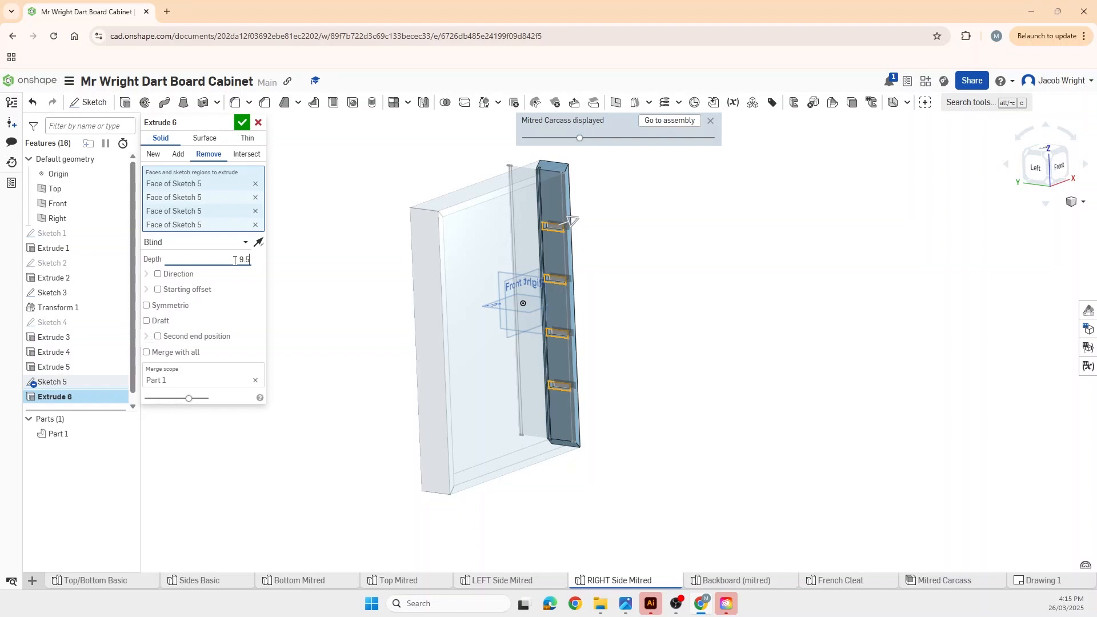
key(Return)
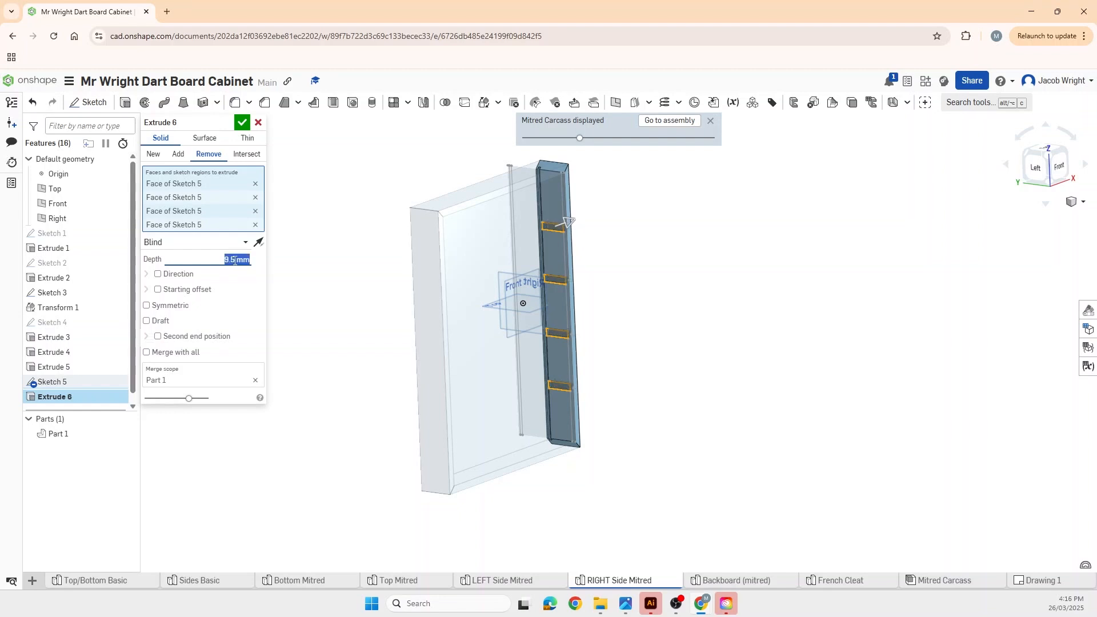
click(243, 122)
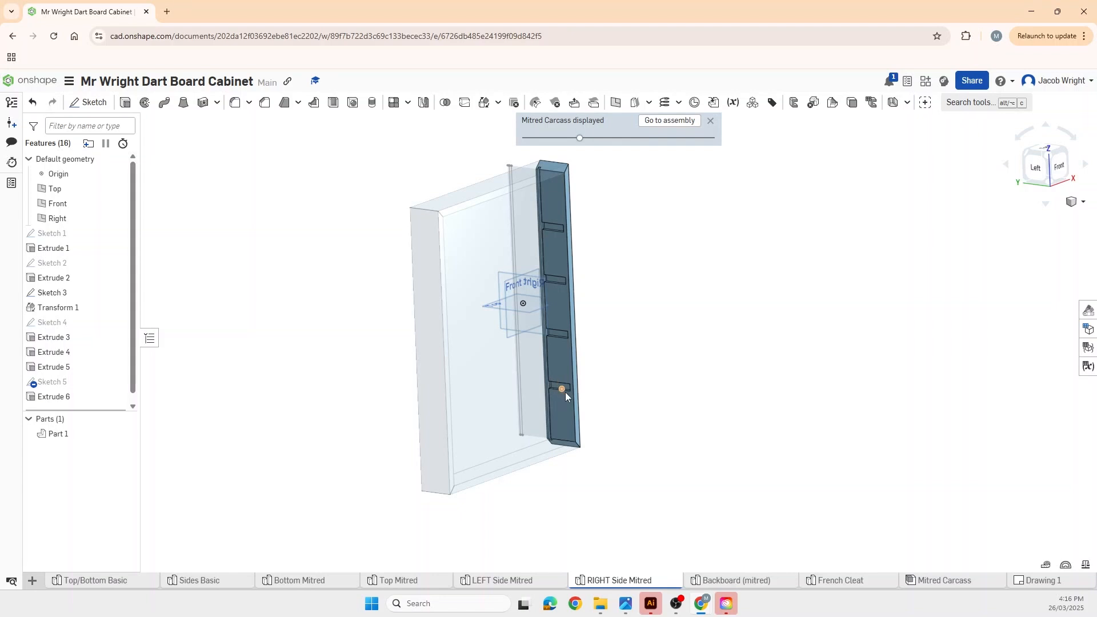
Delete the slot sketch, Sketch 5, and its slot cut, Extrude 6, from the right side board.
right_drag(559, 404, 453, 437)
mouse_move(484, 430)
right_down()
mouse_move(506, 423)
mouse_move(482, 428)
mouse_move(492, 423)
right_up()
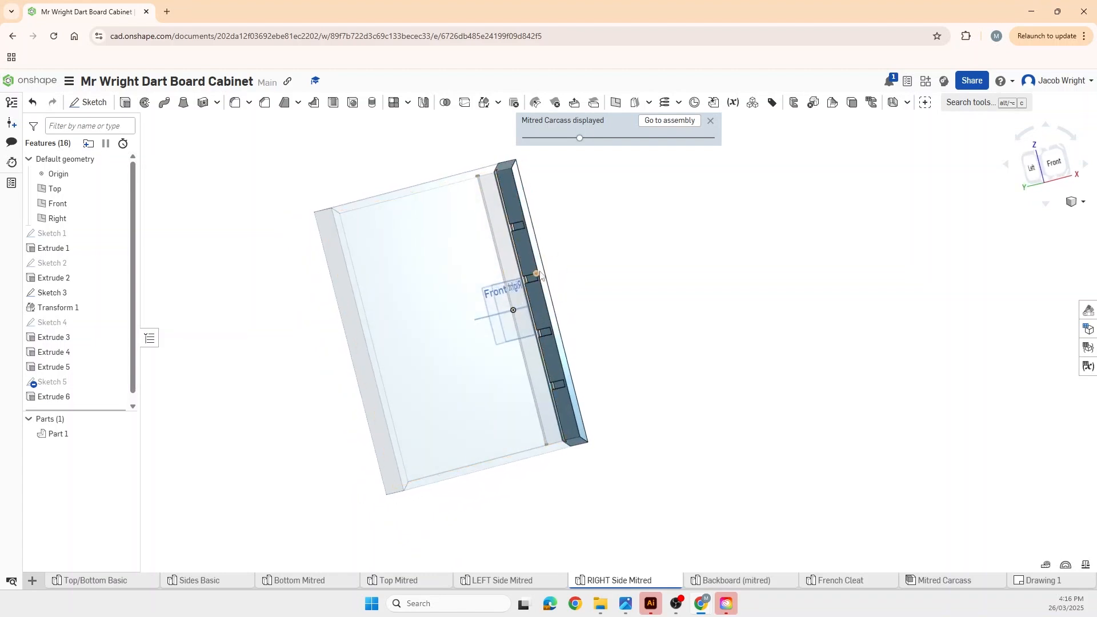
right_drag(511, 322, 383, 316)
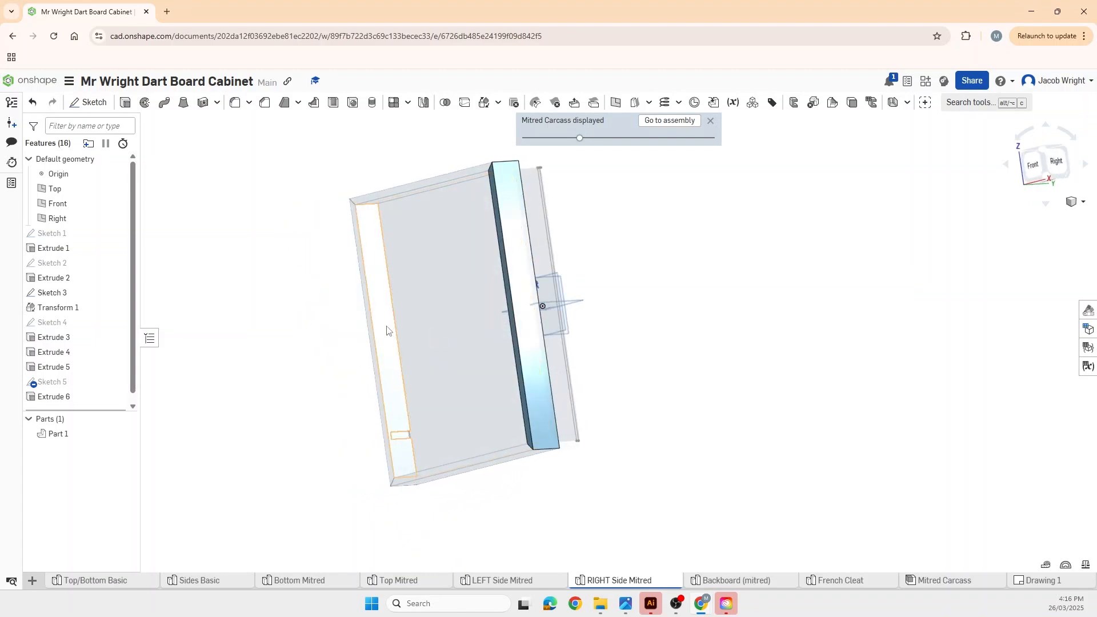
right_drag(438, 360, 496, 369)
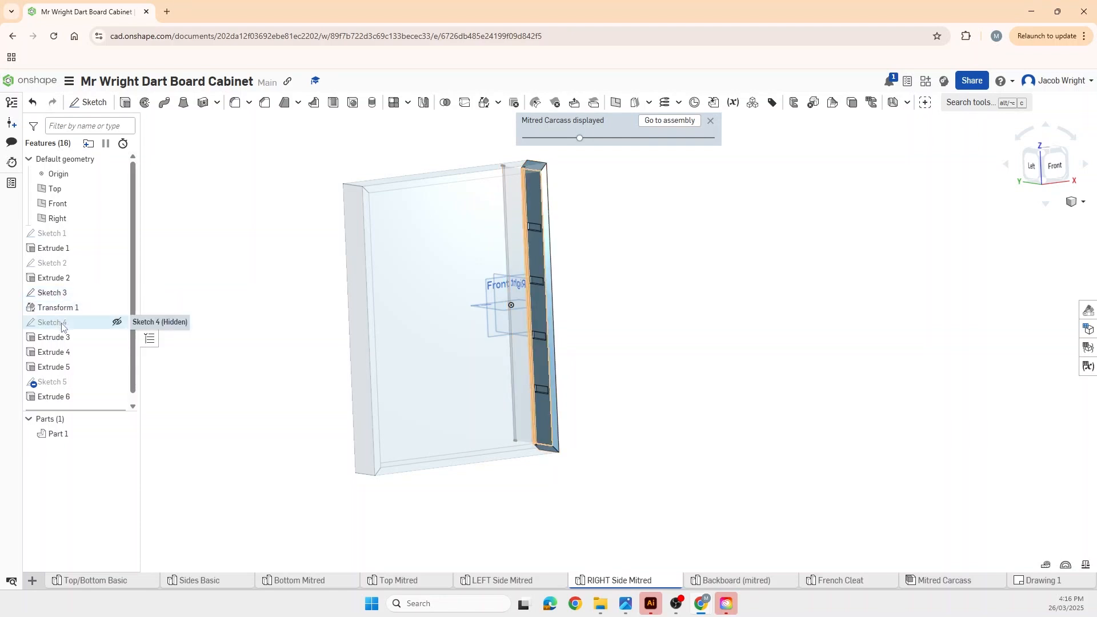
right_click(54, 388)
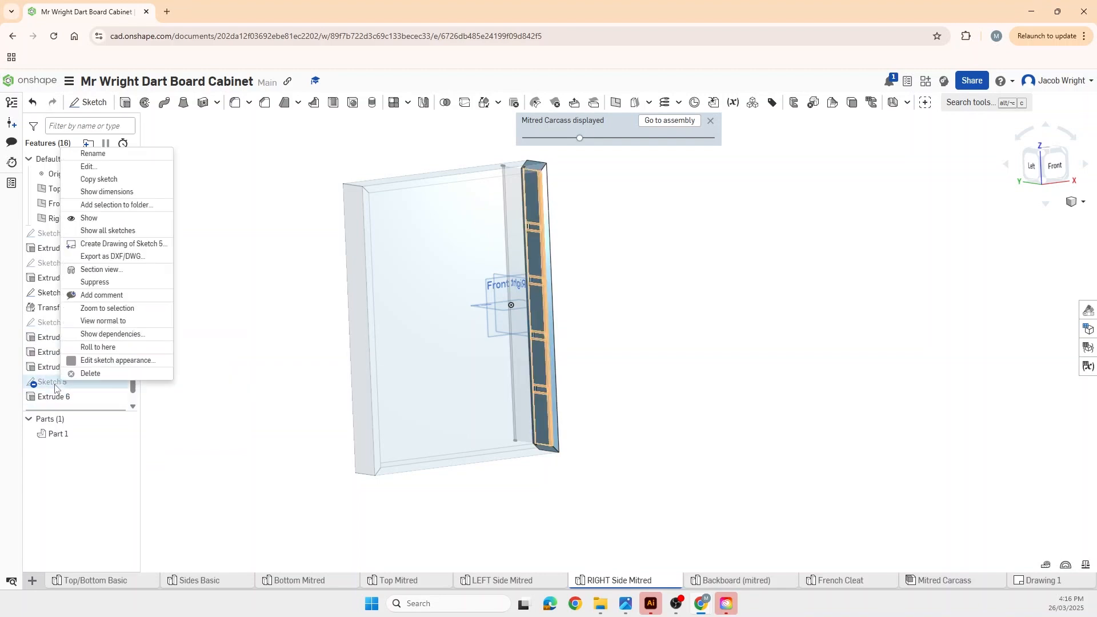
click(92, 373)
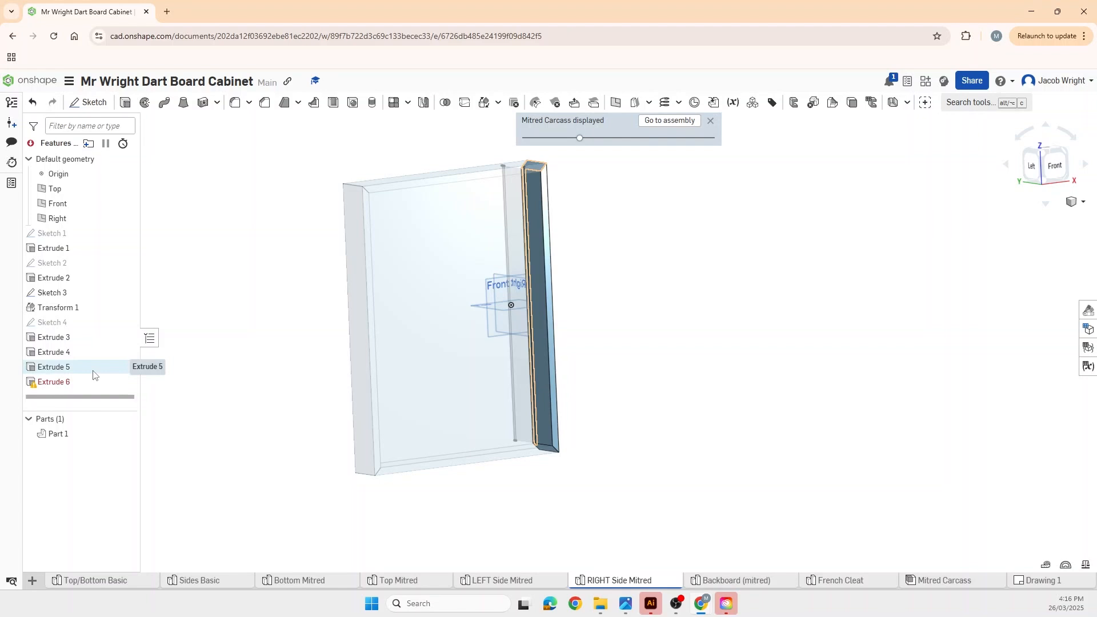
right_click(51, 388)
click(74, 474)
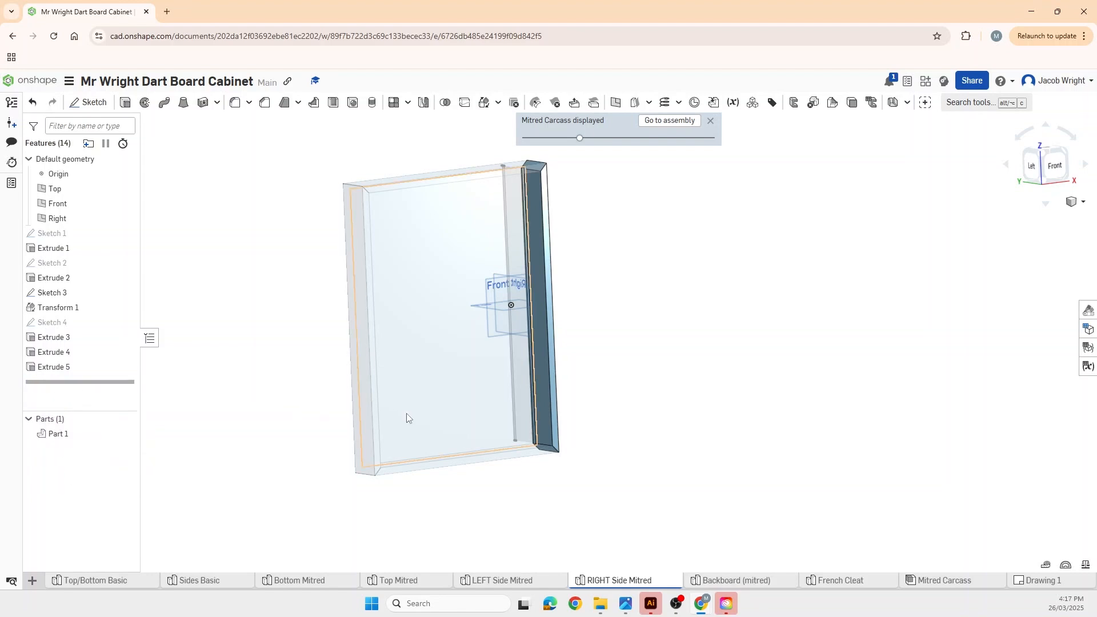
Start a new sketch on the right side board's inner face and offset its bottom edge 100 mm upward.
click(87, 102)
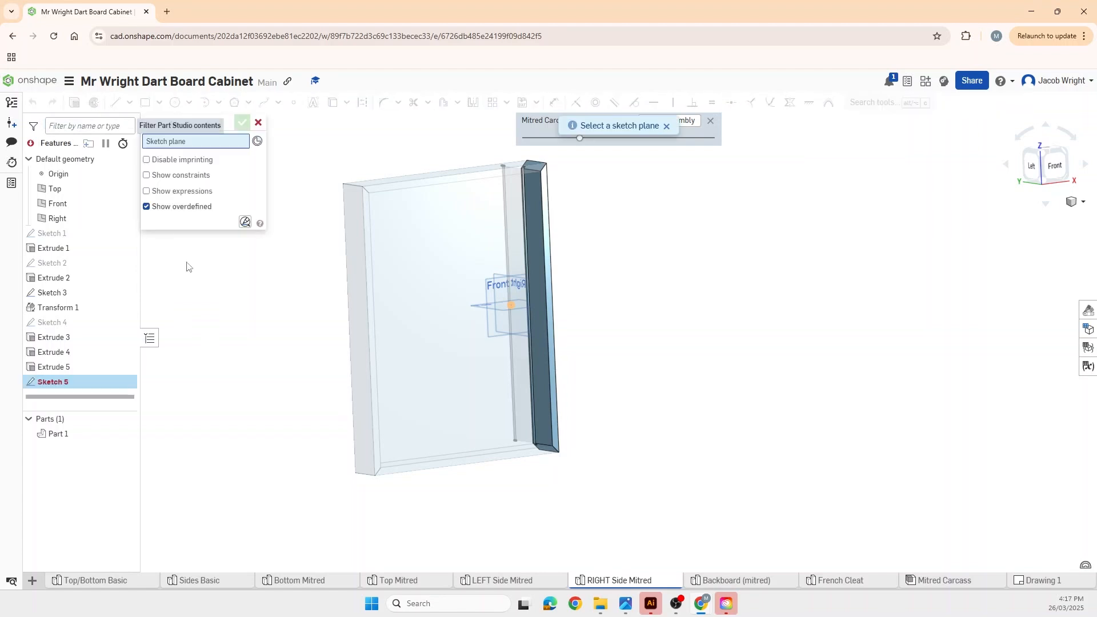
click(546, 439)
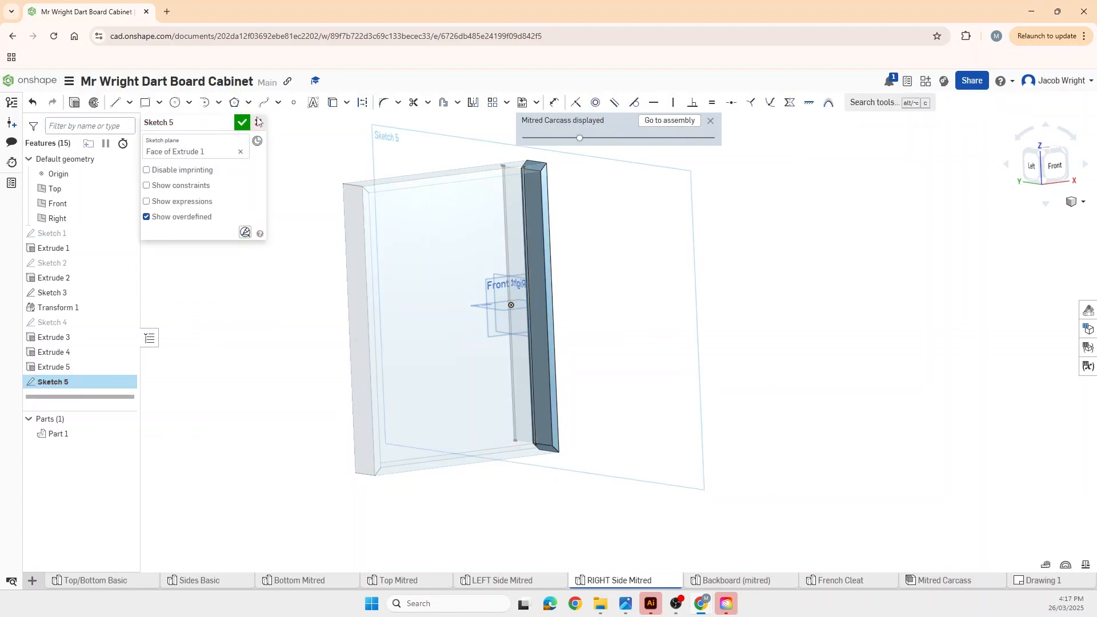
click(443, 102)
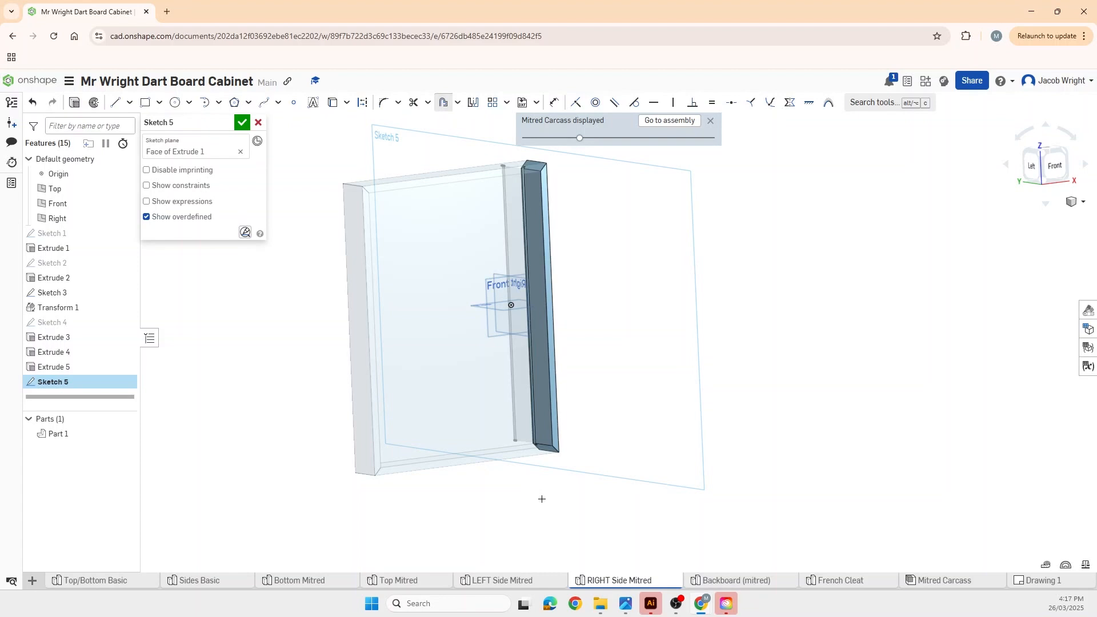
click(543, 443)
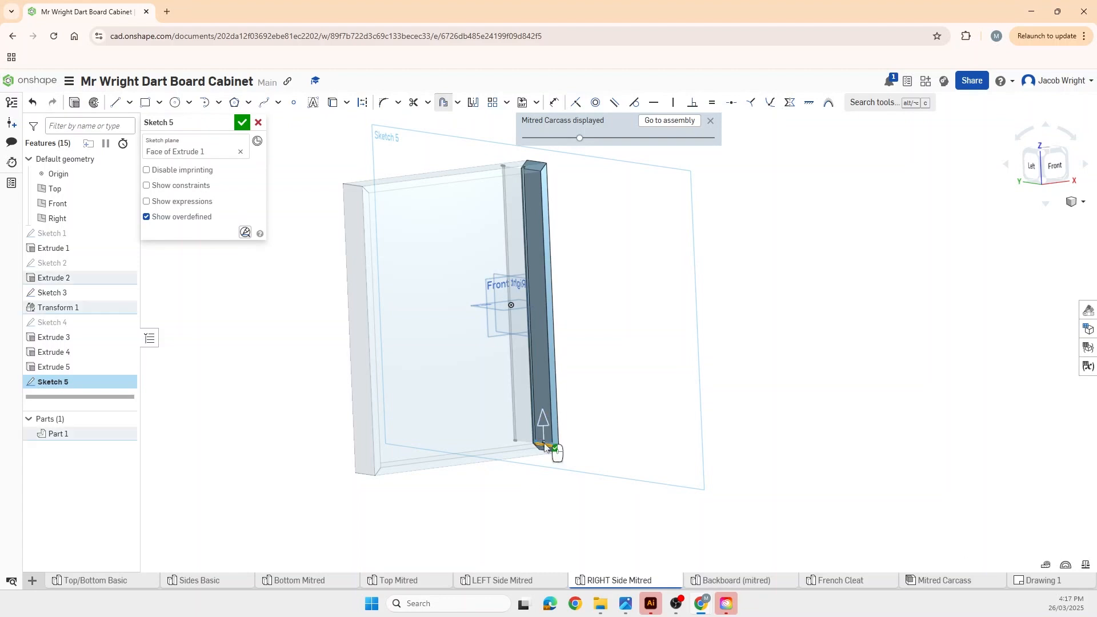
click(592, 412)
text(100)
key(Return)
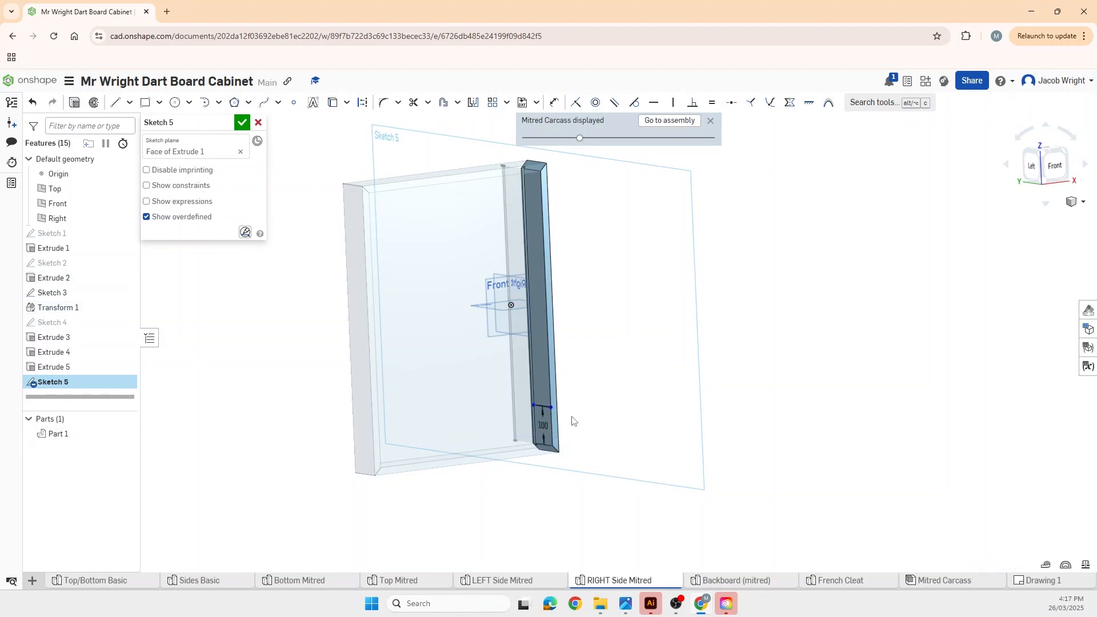
Offset the horizontal line 19 mm upward to form the slot's upper edge.
key(u)
click(539, 406)
click(587, 387)
text(1)
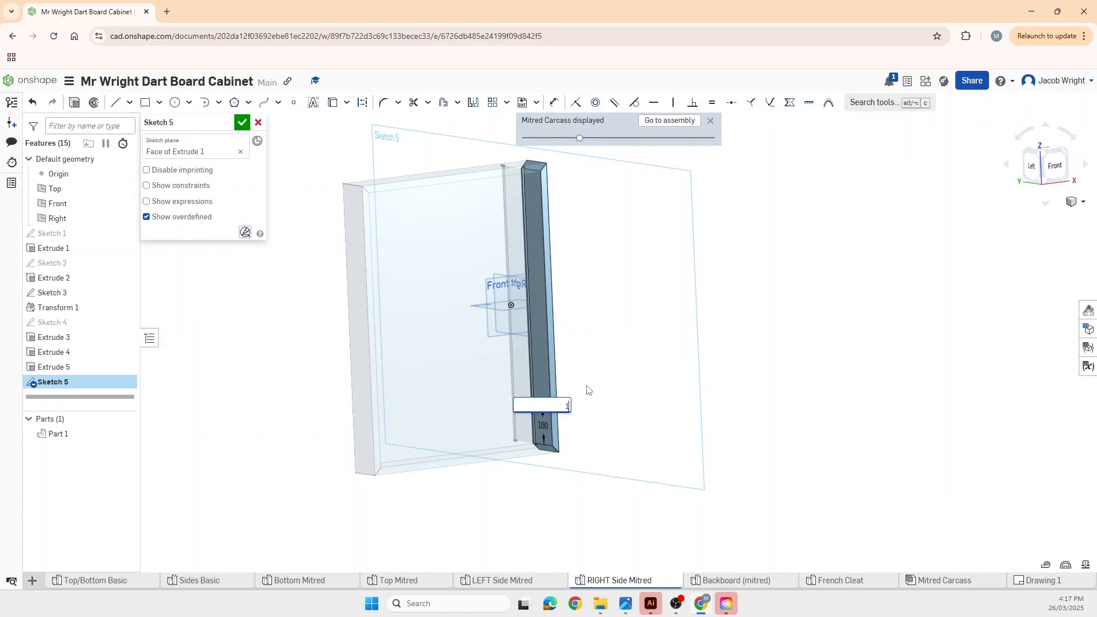
text(9)
key(Return)
Offset the front edge of the inner face 10 mm inward.
key(u)
click(558, 309)
click(600, 347)
text(1)
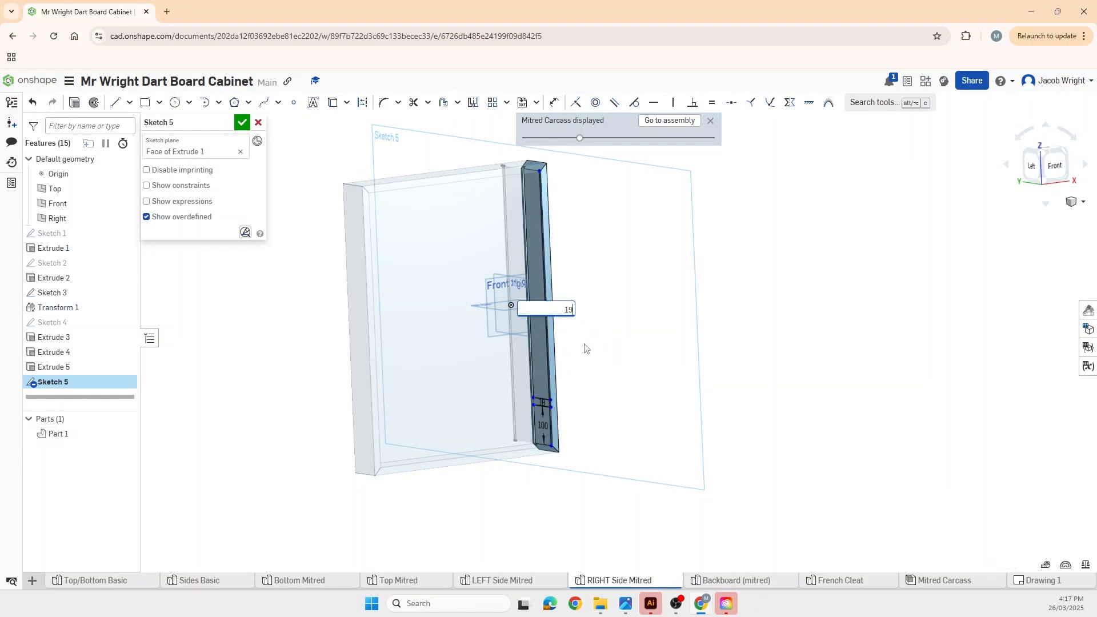
text(9)
key(BackSpace)
text(0)
key(Return)
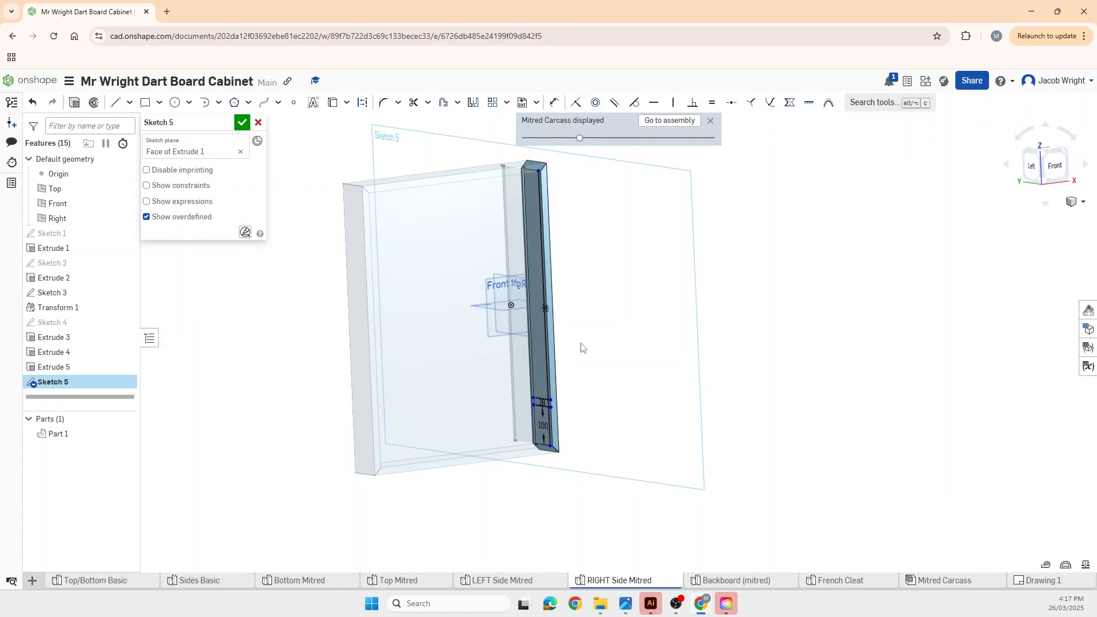
Finish the slot sketch and cut its slot region 9.5 mm deep into the right side board.
click(242, 123)
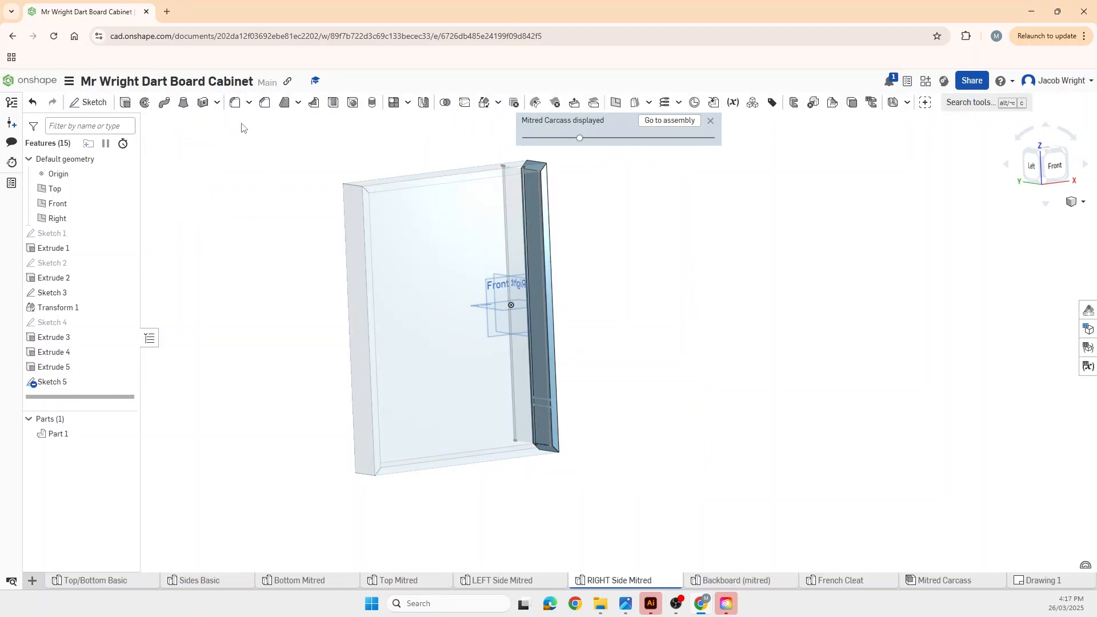
click(125, 102)
click(541, 400)
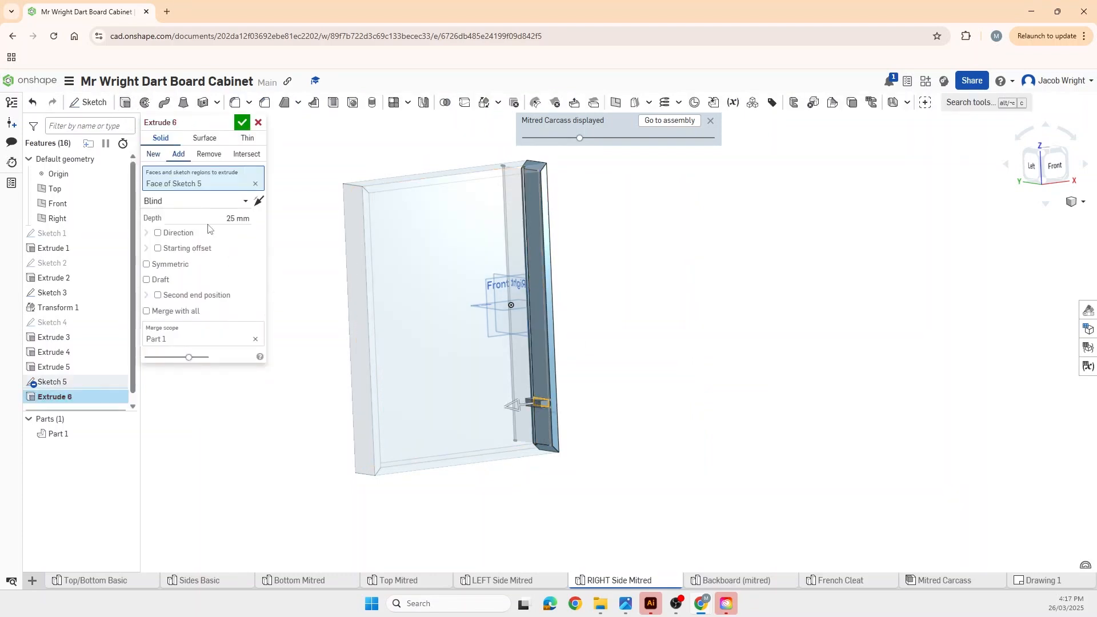
click(208, 155)
click(236, 218)
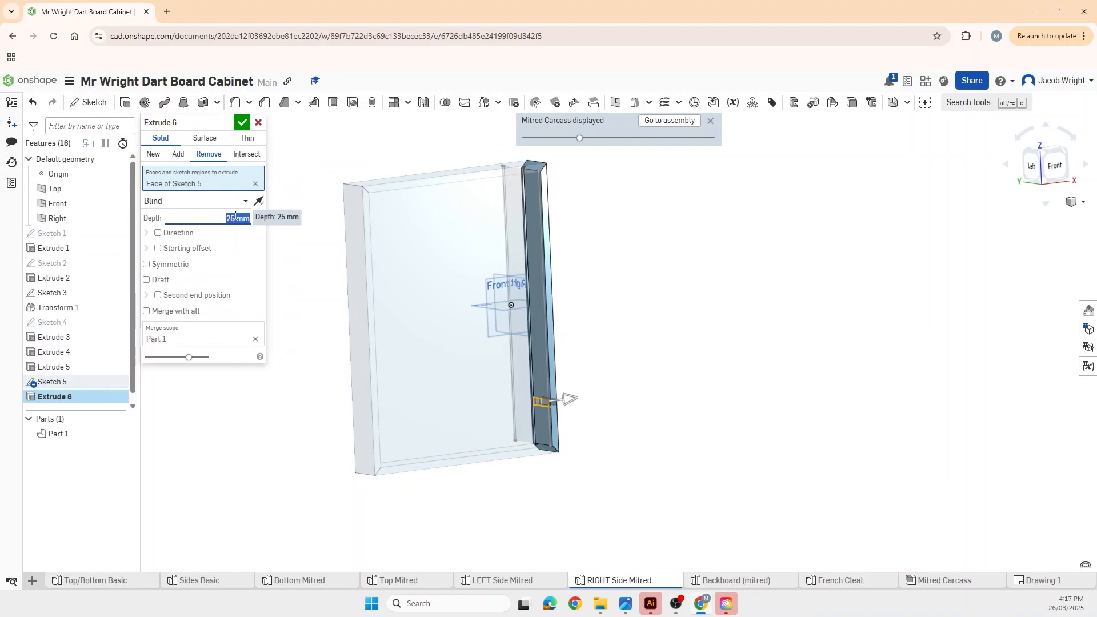
key(BackSpace)
text(9.5)
key(Return)
click(243, 123)
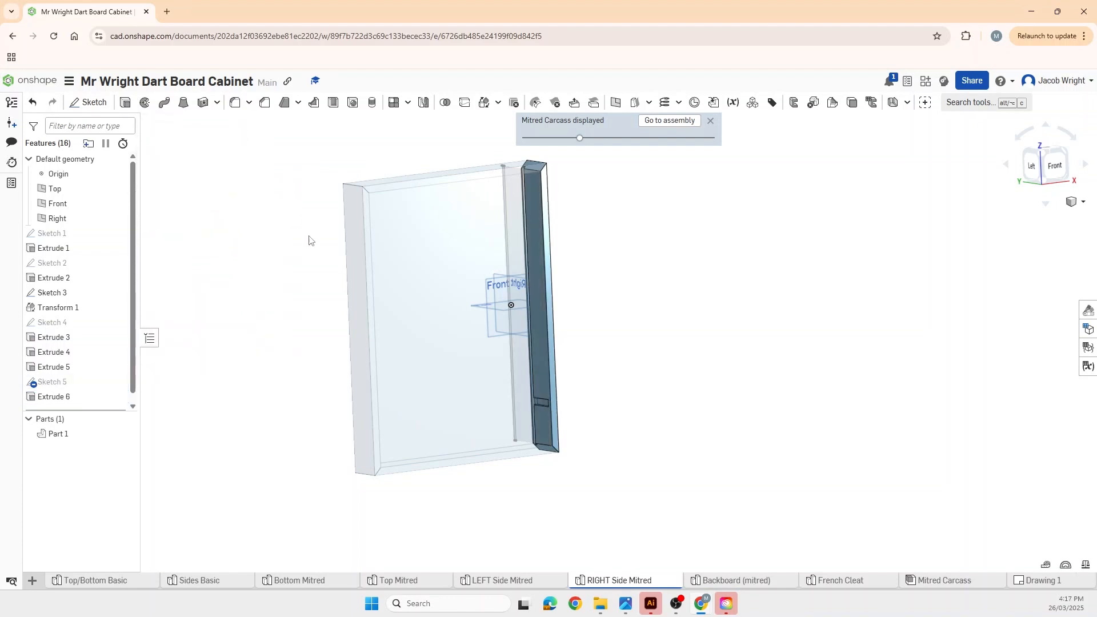
Go to the Mitred Carcass assembly and inspect the shelf slot in the side board from both sides.
mouse_move(537, 413)
right_down()
mouse_move(469, 416)
mouse_move(522, 417)
right_up()
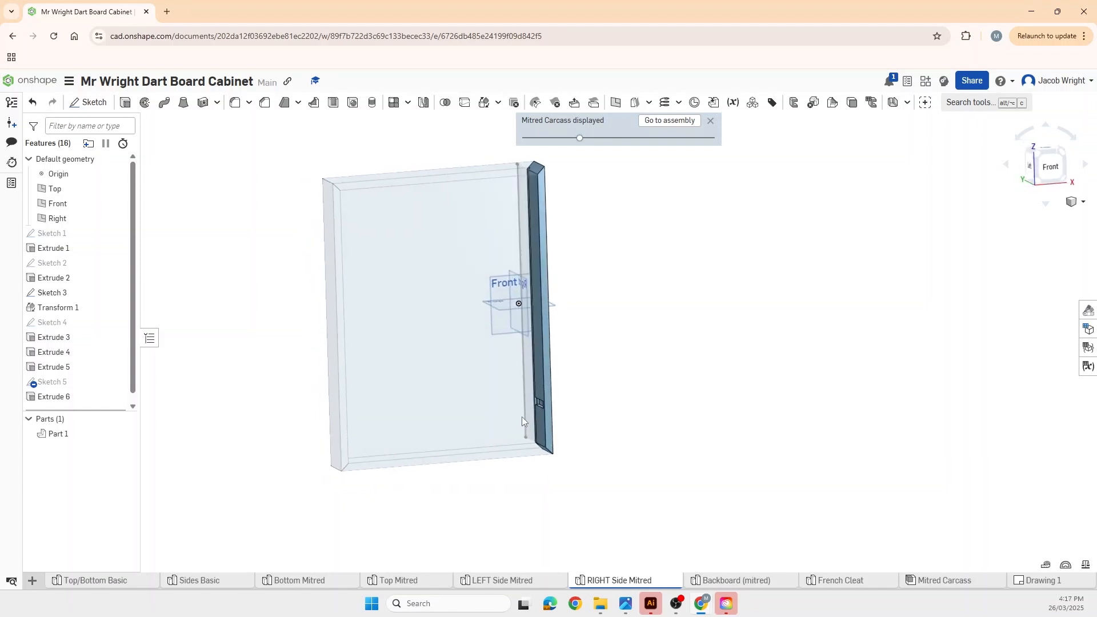
click(669, 120)
mouse_move(477, 437)
right_down()
mouse_move(466, 414)
mouse_move(359, 413)
mouse_move(464, 421)
right_up()
right_drag(534, 420, 548, 419)
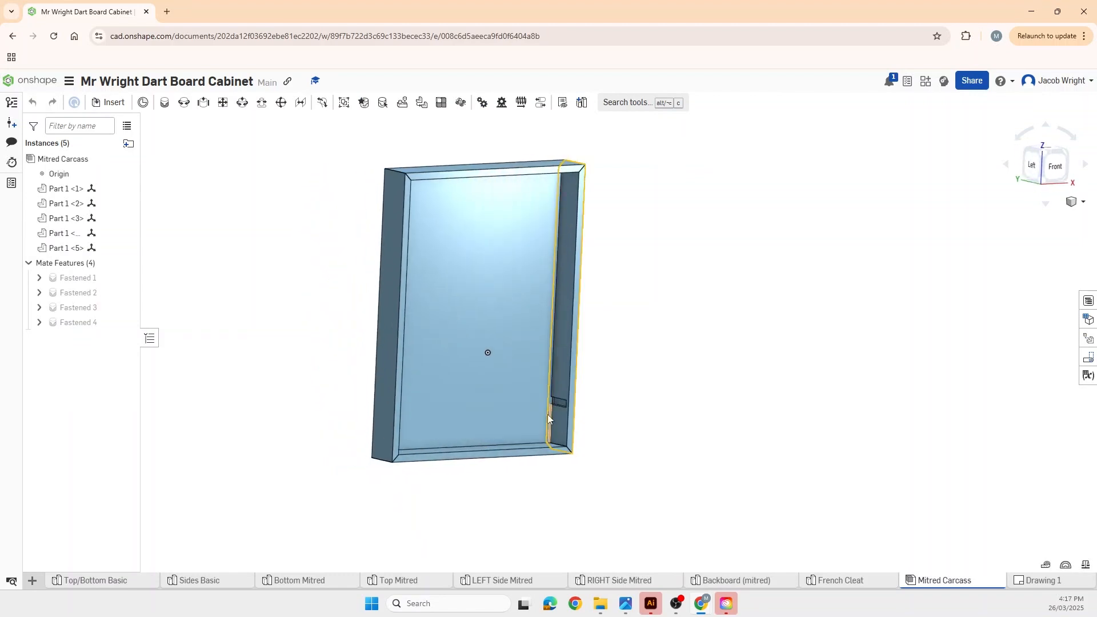
scroll(561, 403, up, 5)
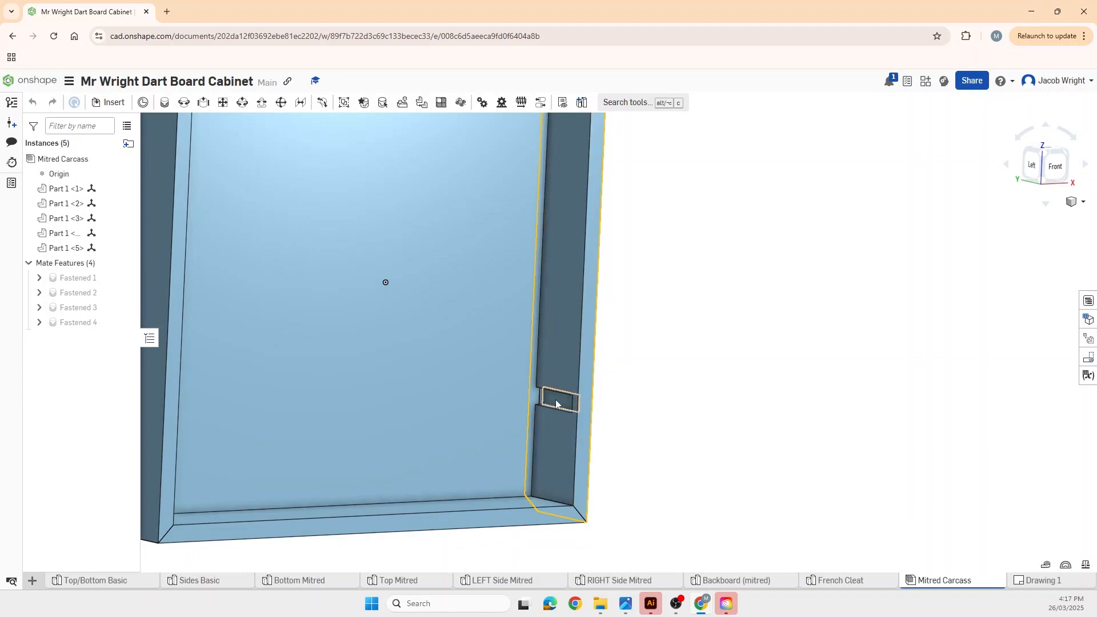
right_drag(509, 431, 437, 430)
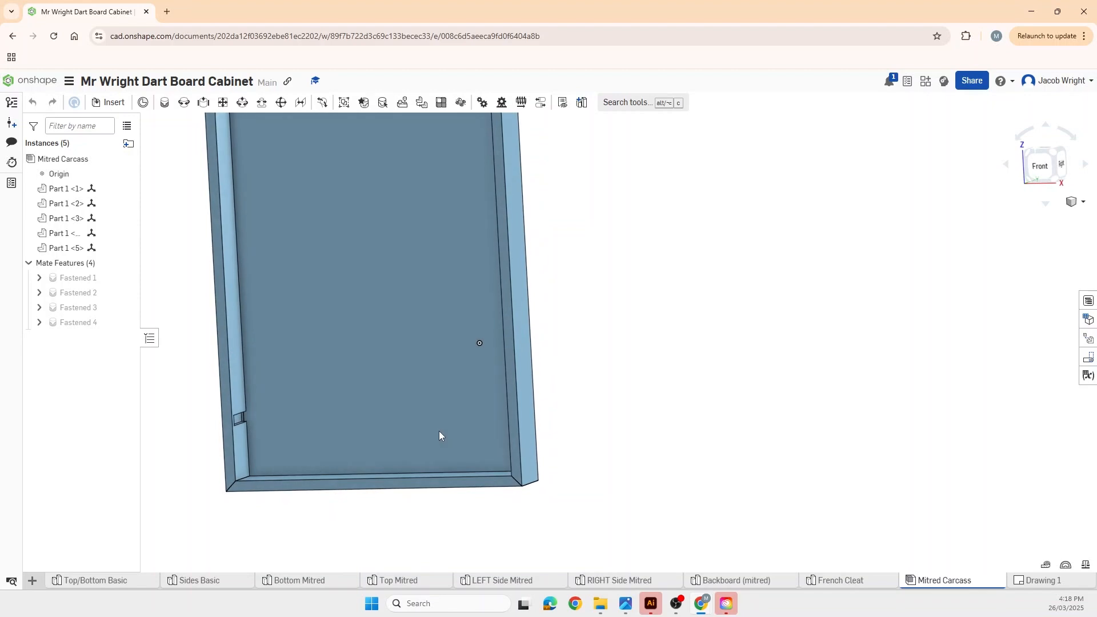
Measure the length of the bottom board's inner front edge between the two side boards.
click(1065, 568)
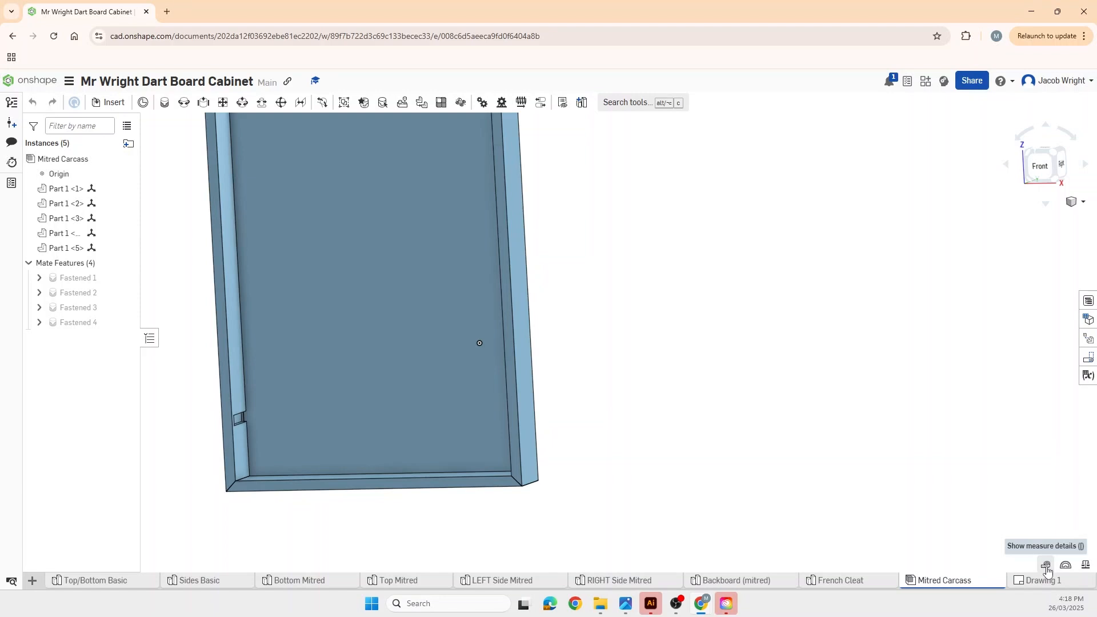
click(1045, 566)
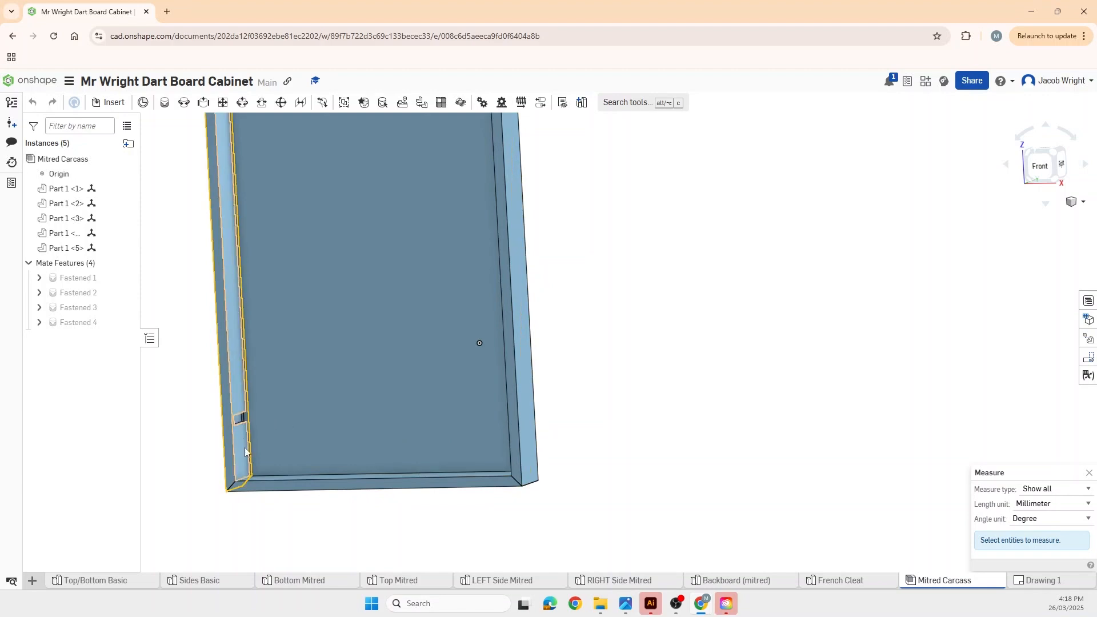
right_drag(315, 478, 315, 494)
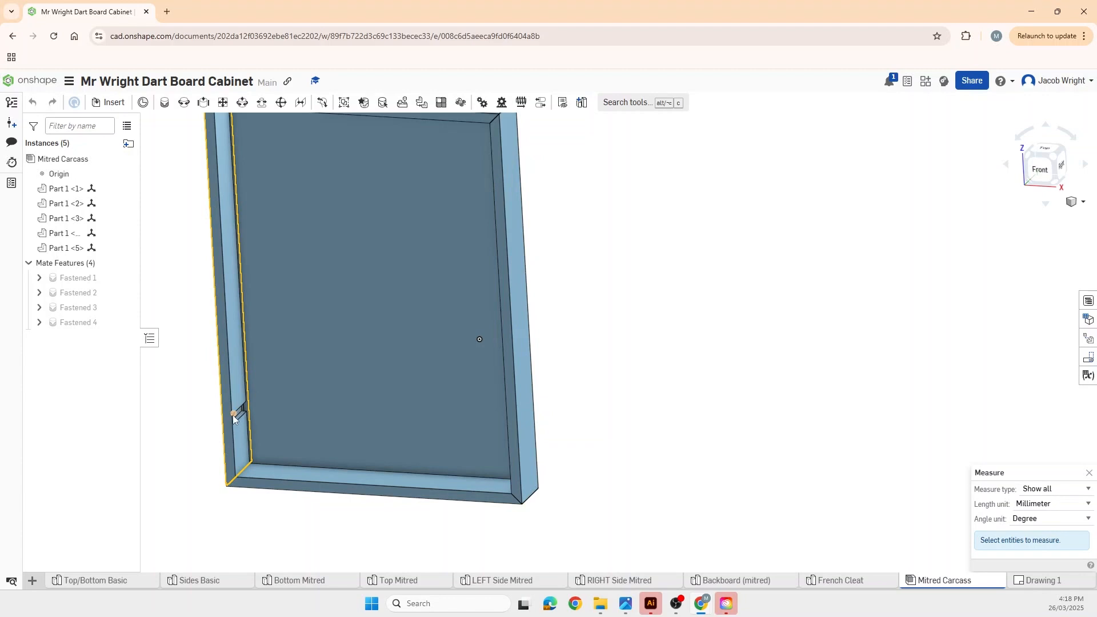
right_drag(238, 416, 403, 432)
right_drag(493, 428, 382, 456)
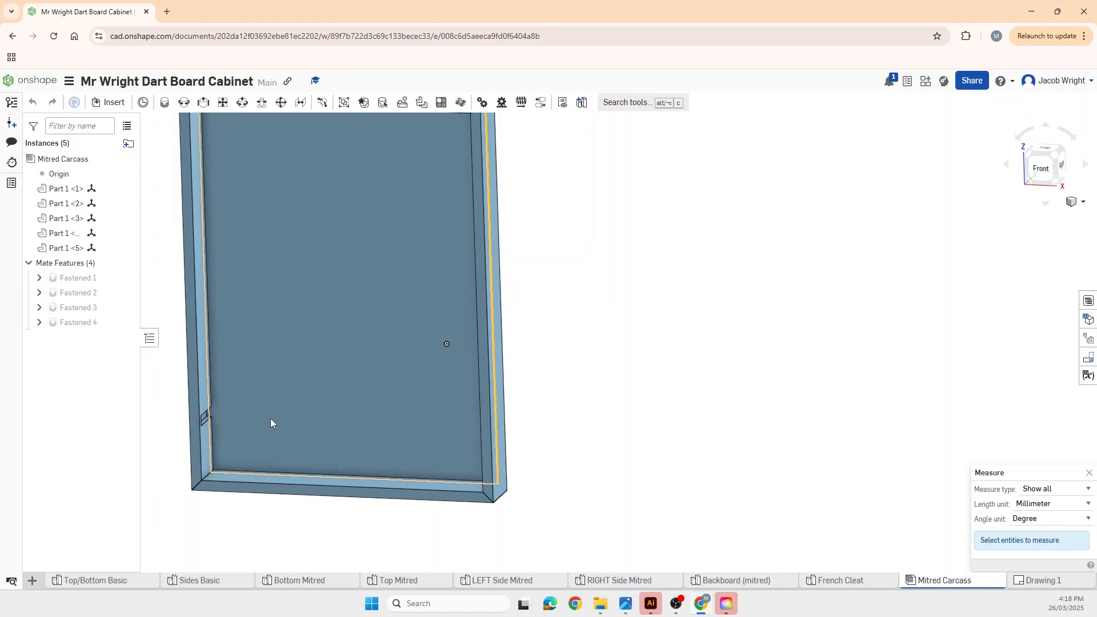
click(331, 488)
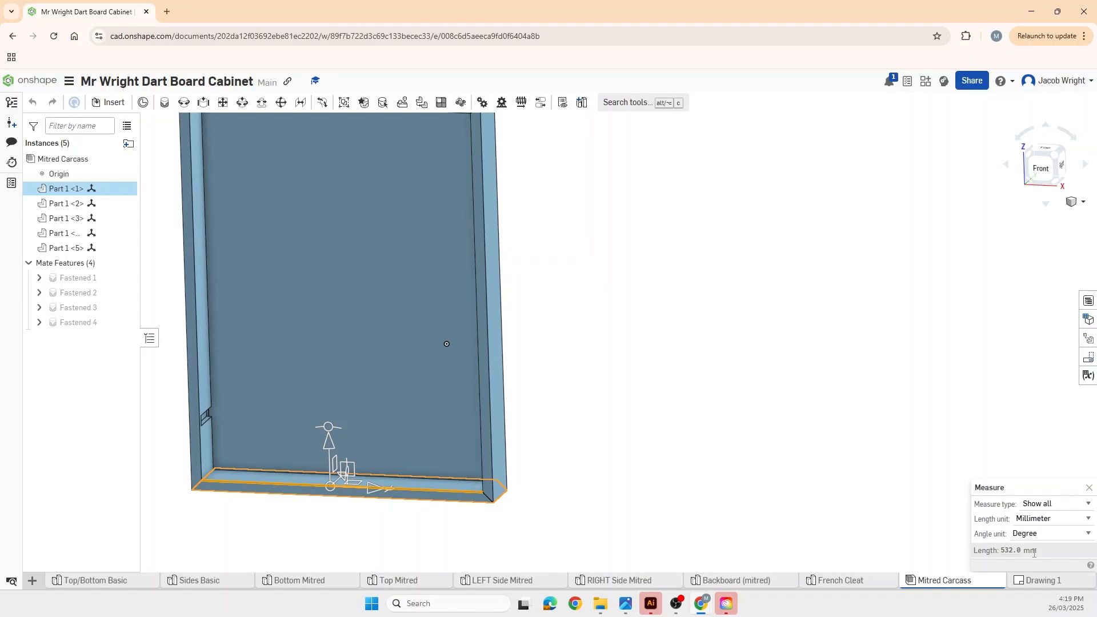
click(817, 459)
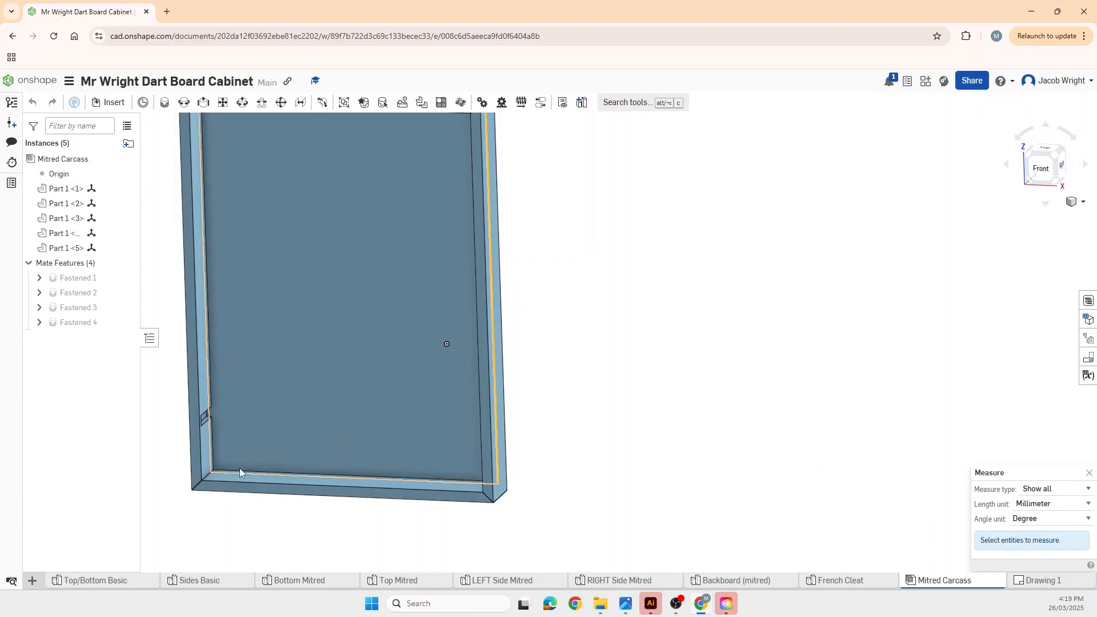
Measure the short inner corner edge where the bottom board meets the slotted side board.
scroll(221, 474, up, 5)
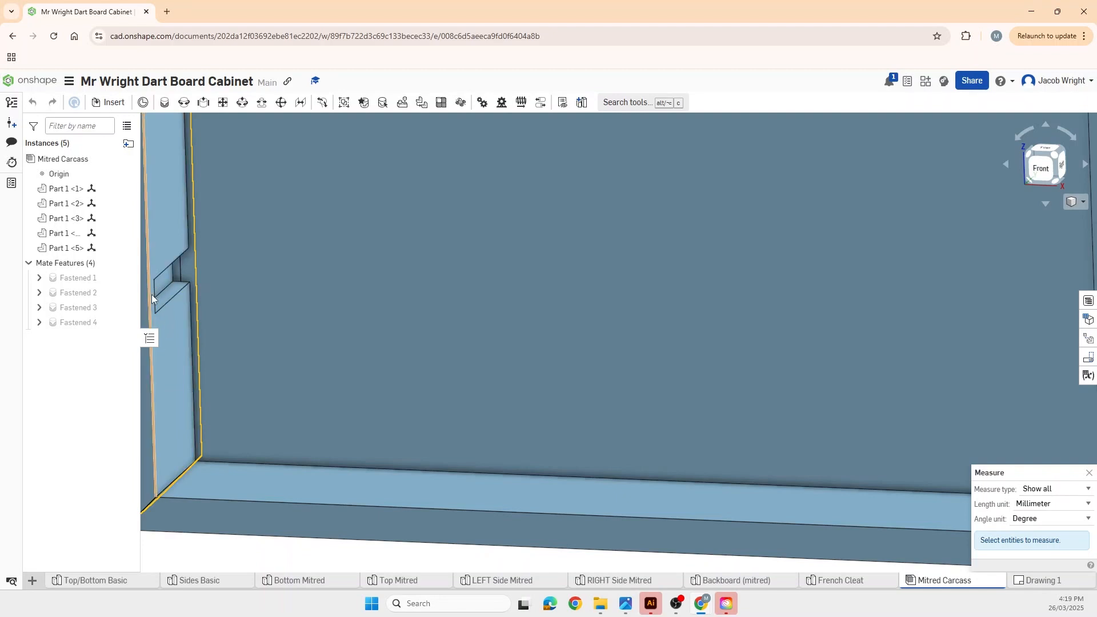
click(175, 483)
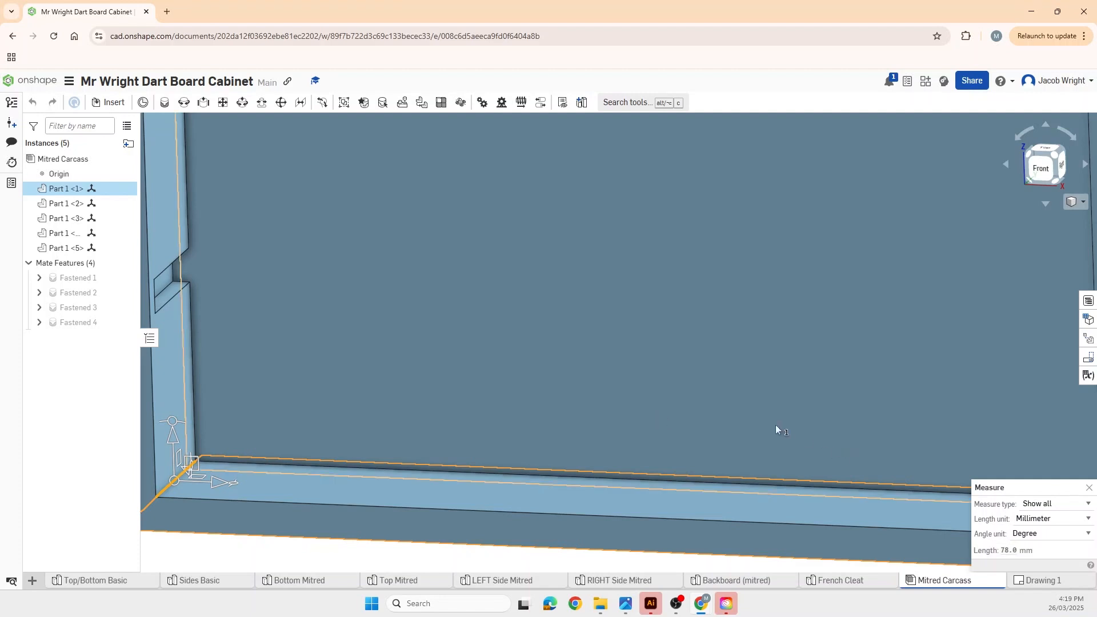
scroll(770, 423, down, 8)
click(969, 394)
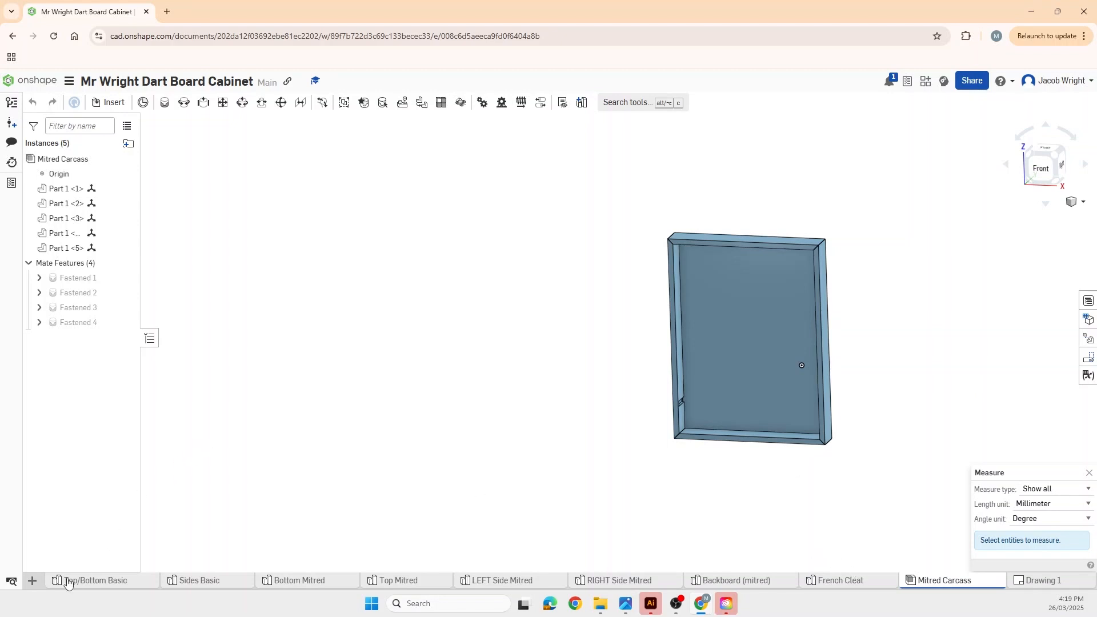
Create a new Part Studio and rename it "Shelf (notched for housing)".
click(33, 581)
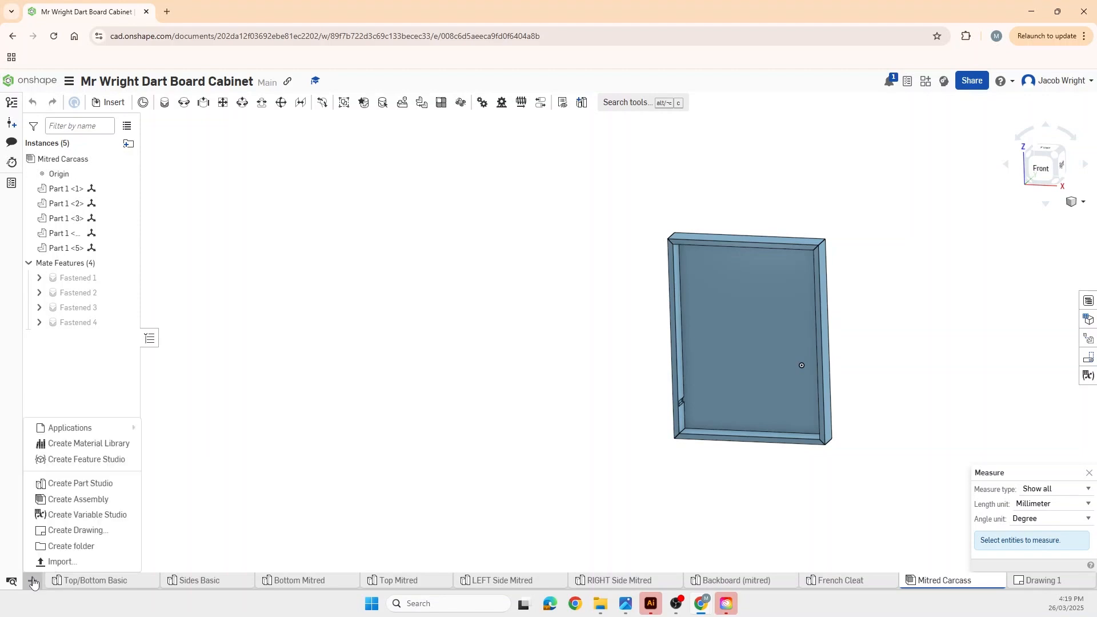
click(84, 484)
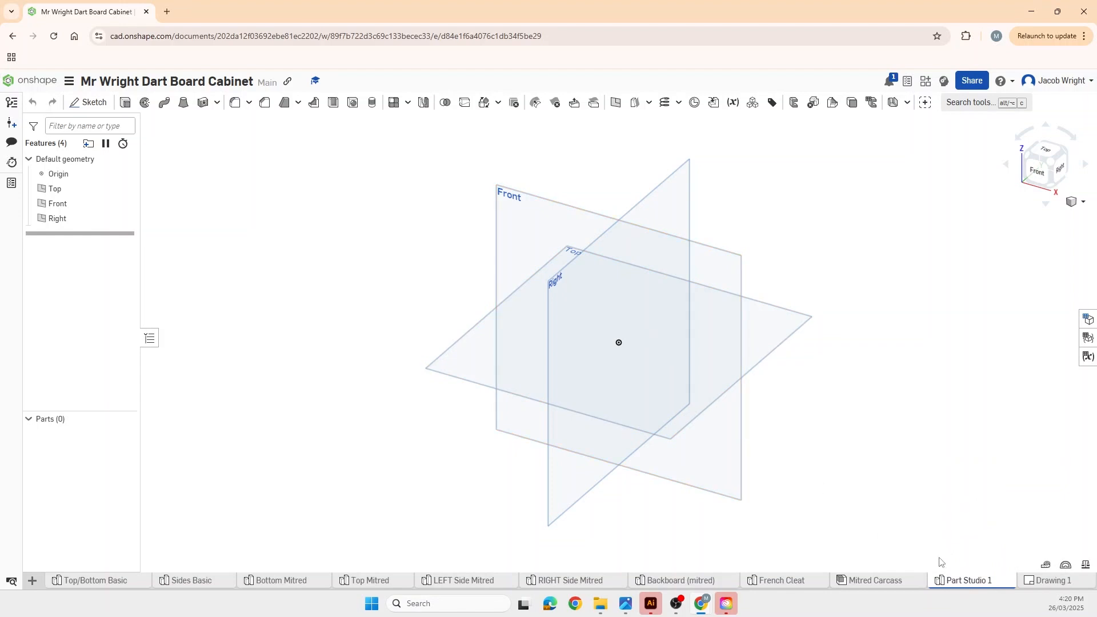
right_click(972, 580)
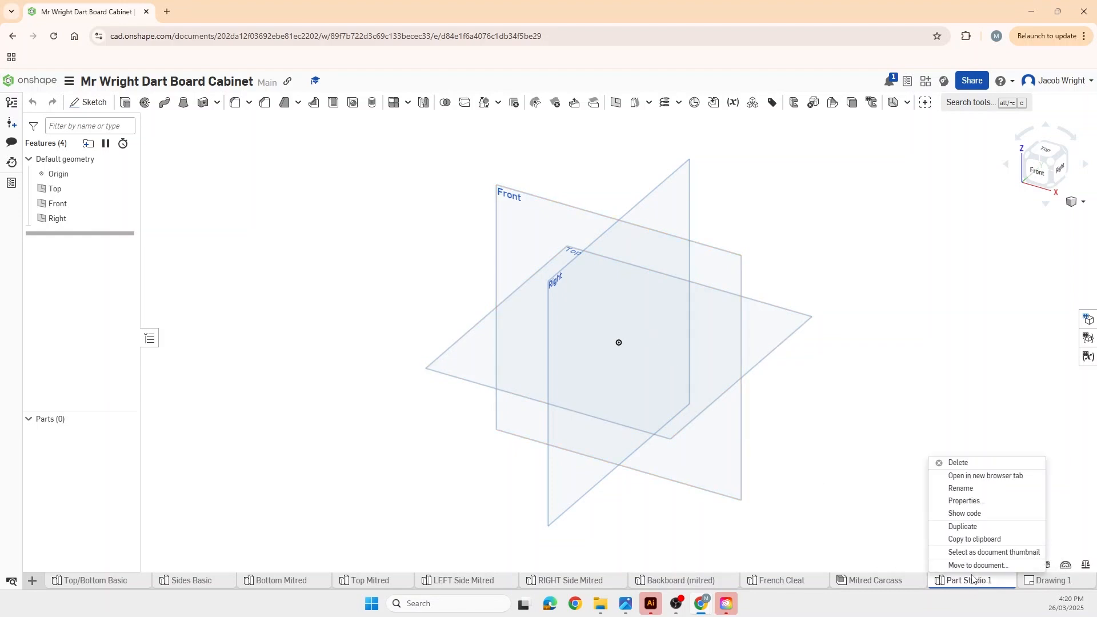
click(967, 490)
key(BackSpace)
text(Shelf (notched)
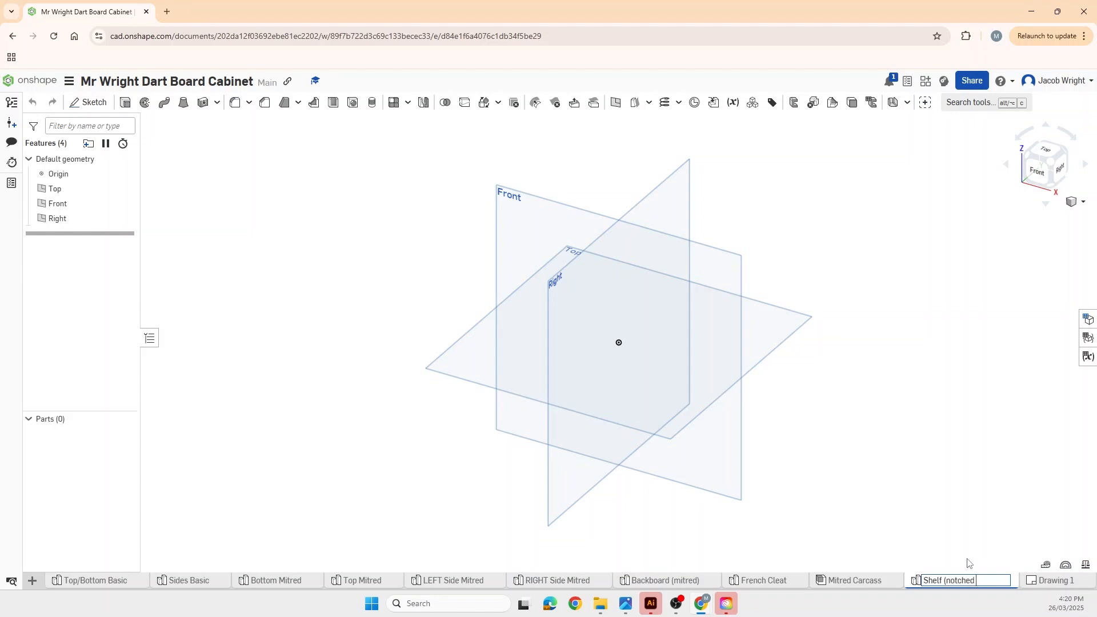
text( for housing))
key(Return)
Start a sketch on the Top plane and draw a center point rectangle centred on the origin.
click(92, 105)
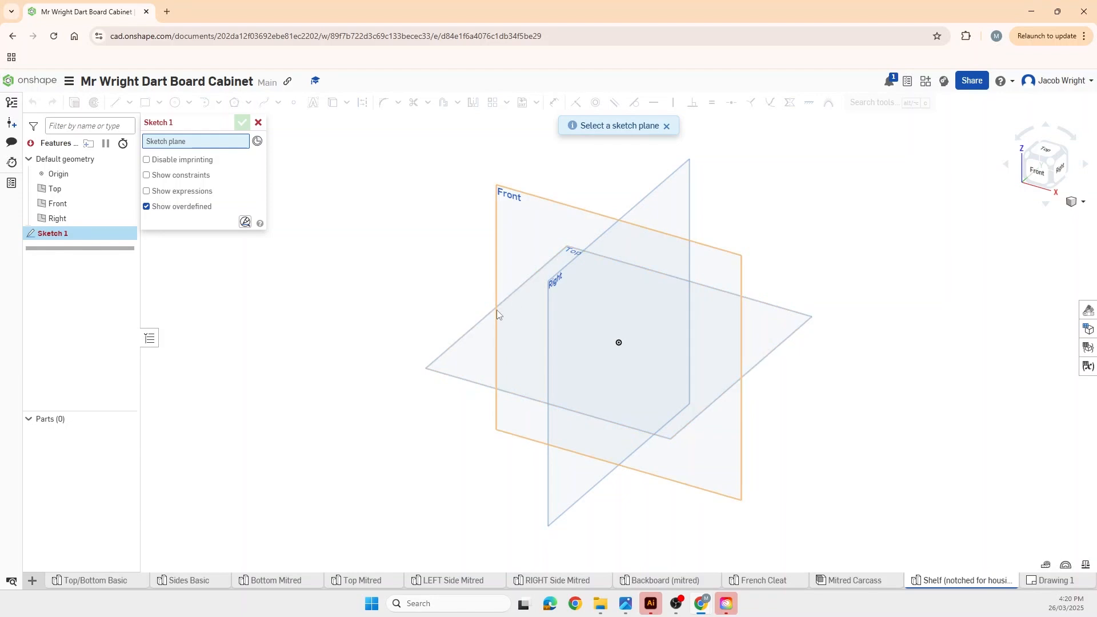
click(463, 341)
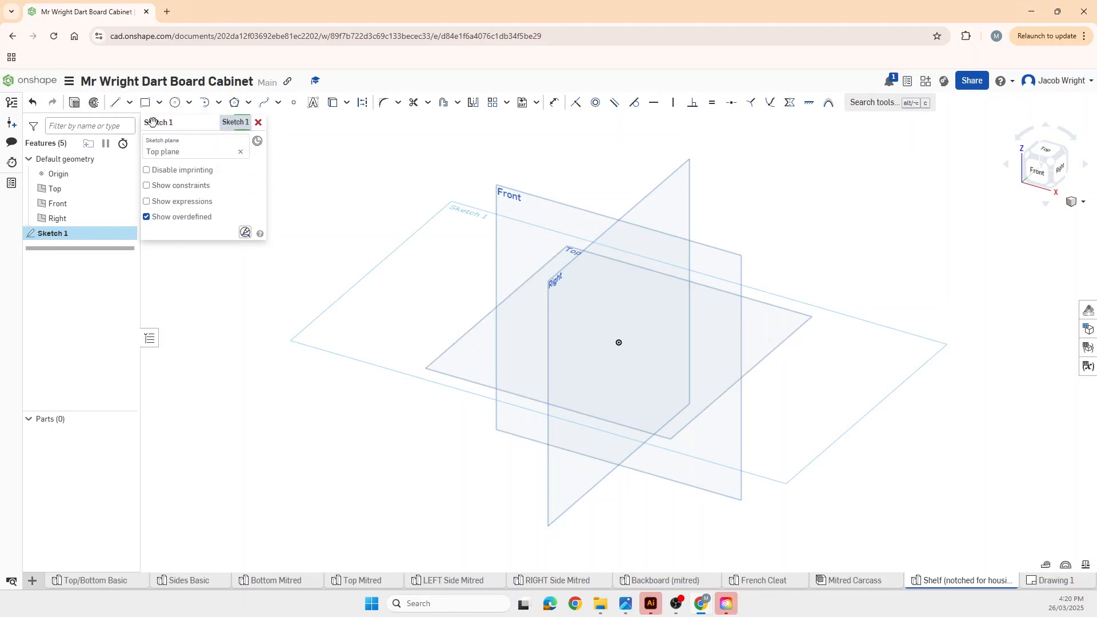
click(159, 103)
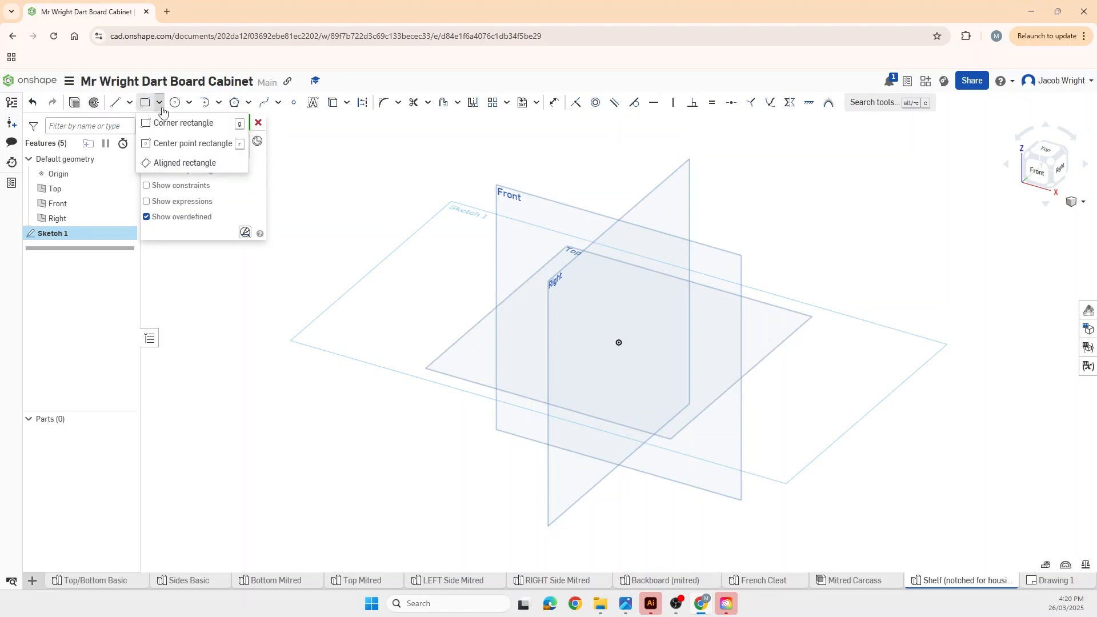
click(174, 144)
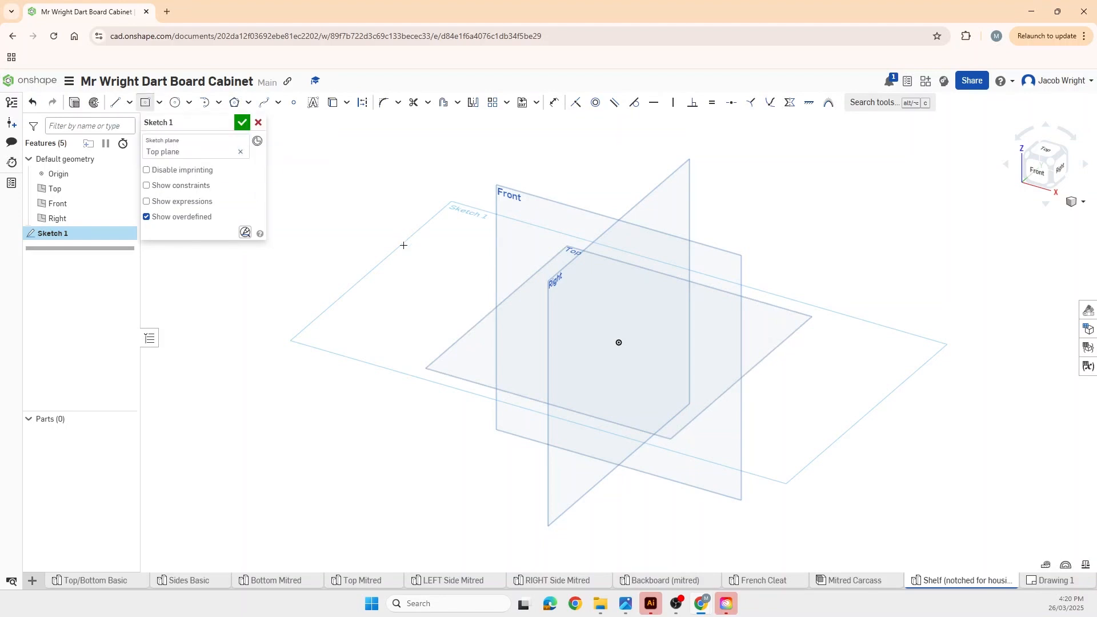
click(619, 343)
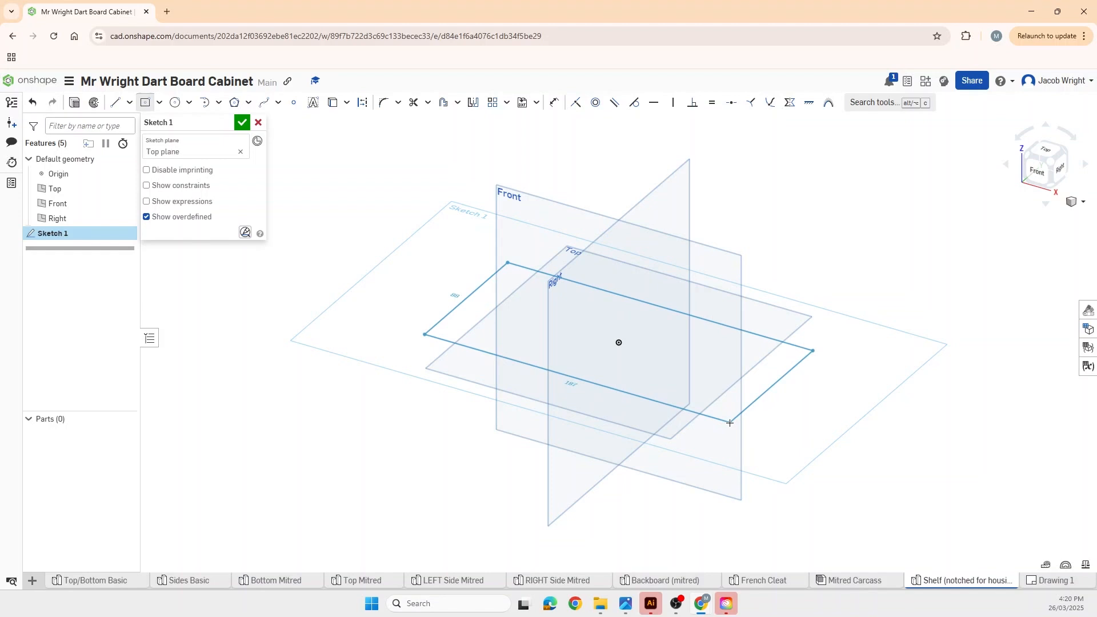
click(729, 423)
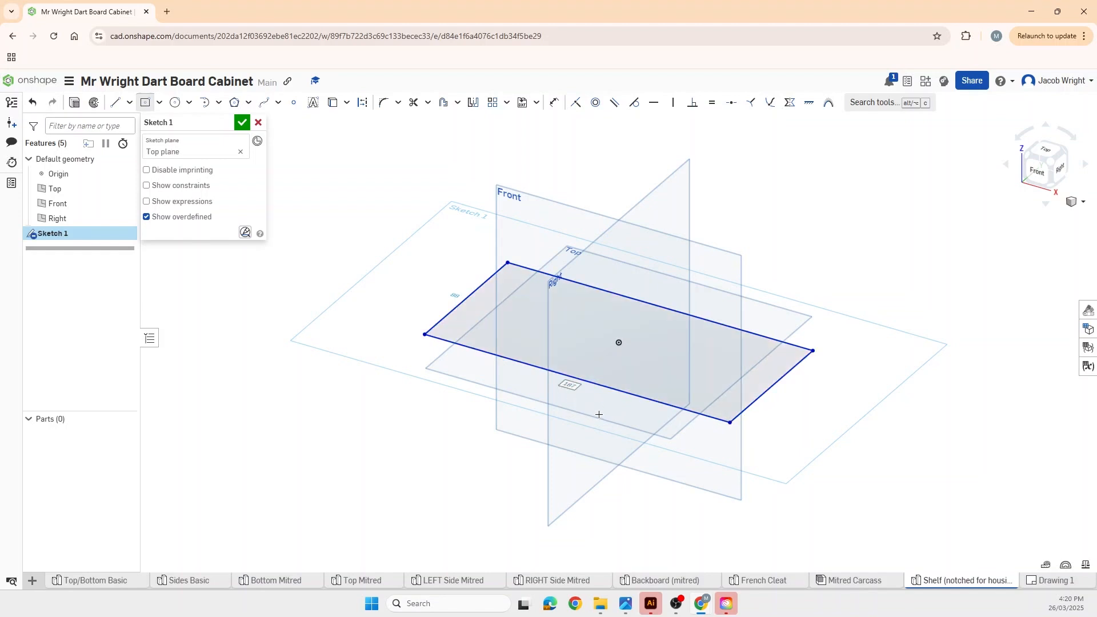
Set the rectangle's size to 551 mm by 78 mm and finish the sketch.
text(551)
key(Return)
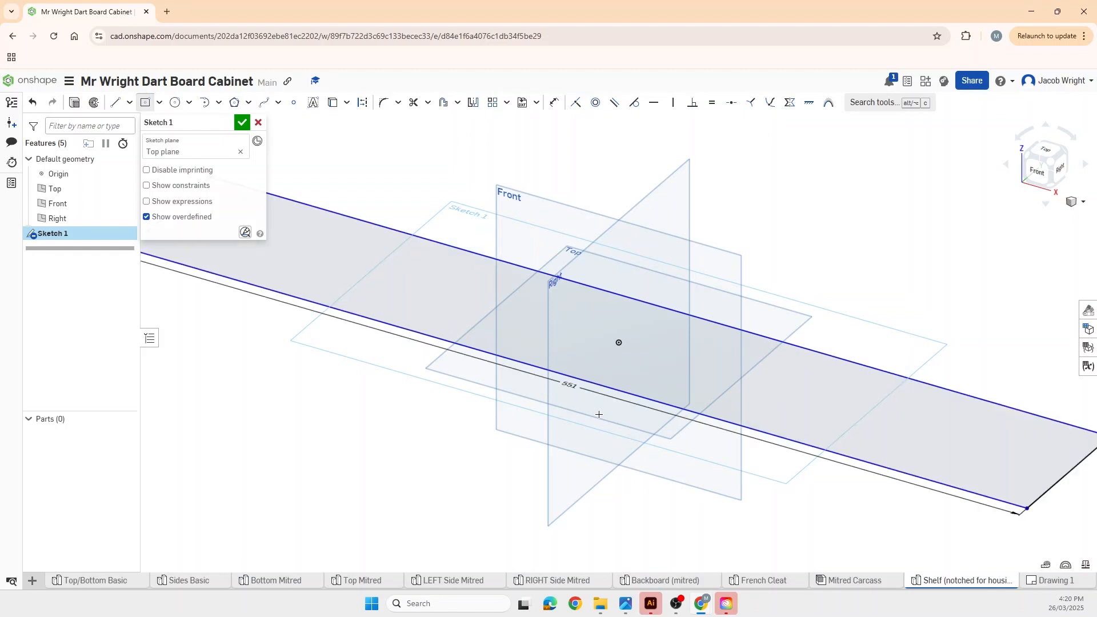
scroll(599, 415, down, 3)
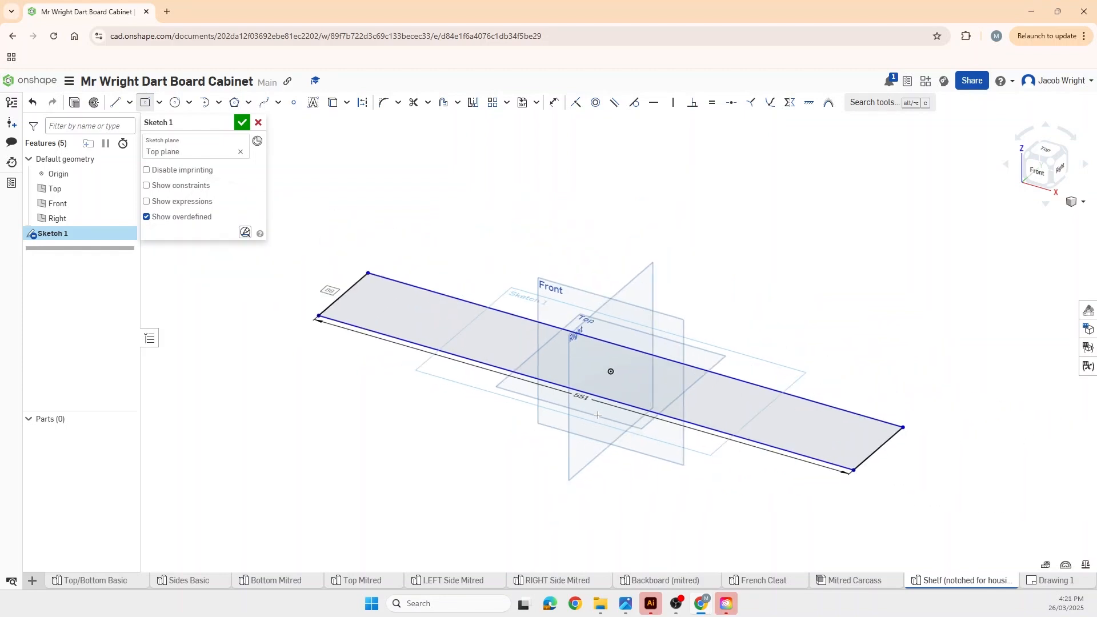
text(78)
key(Return)
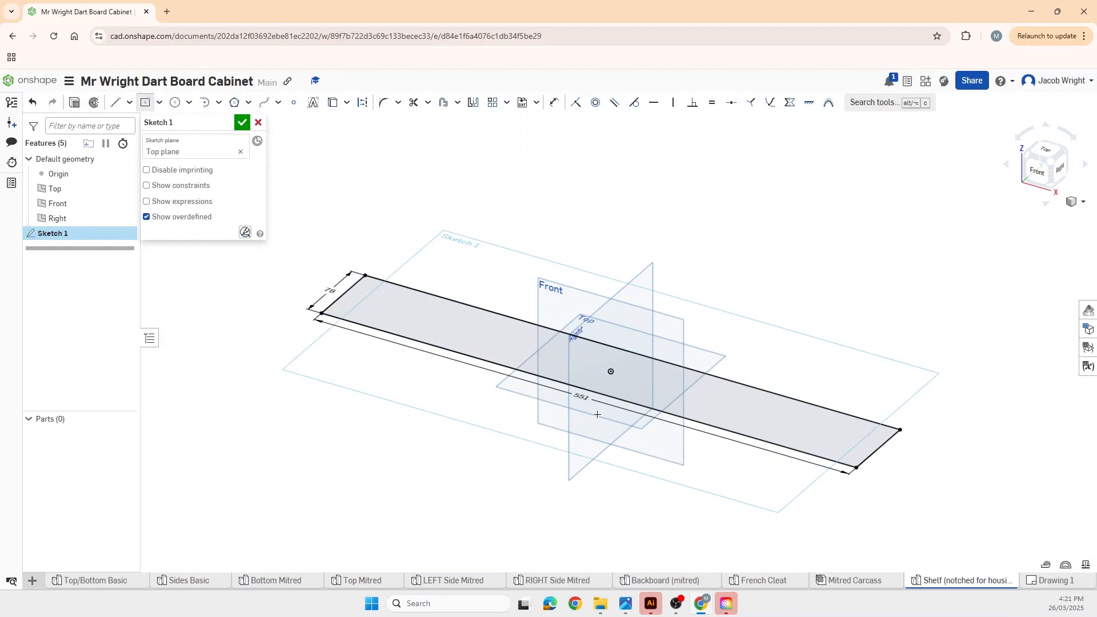
click(242, 124)
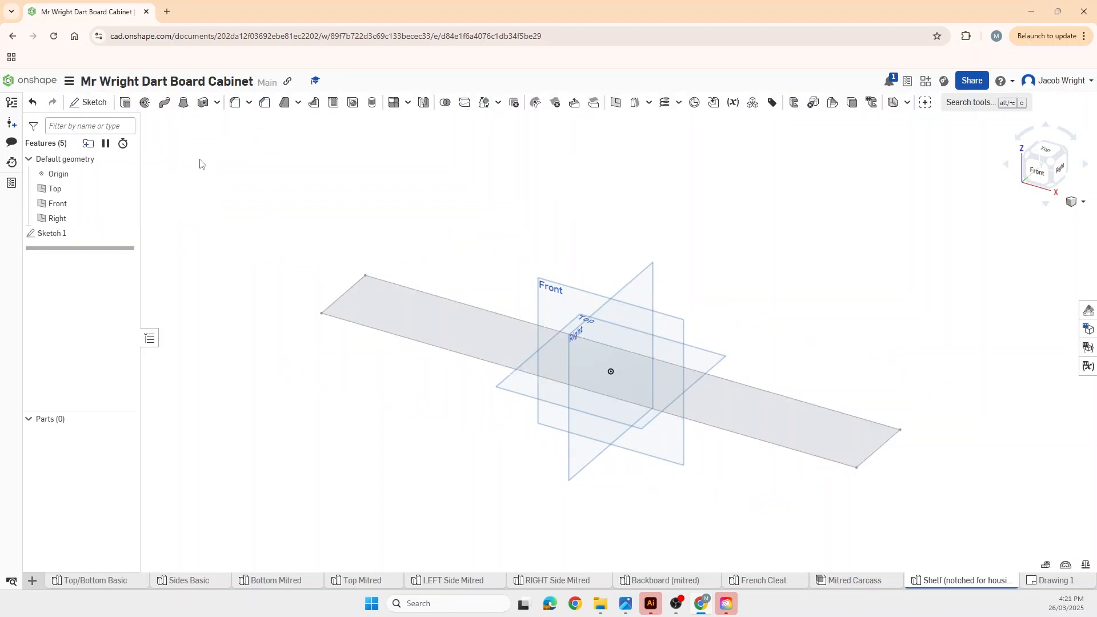
Extrude the shelf rectangle 19 mm as a new solid part.
click(127, 104)
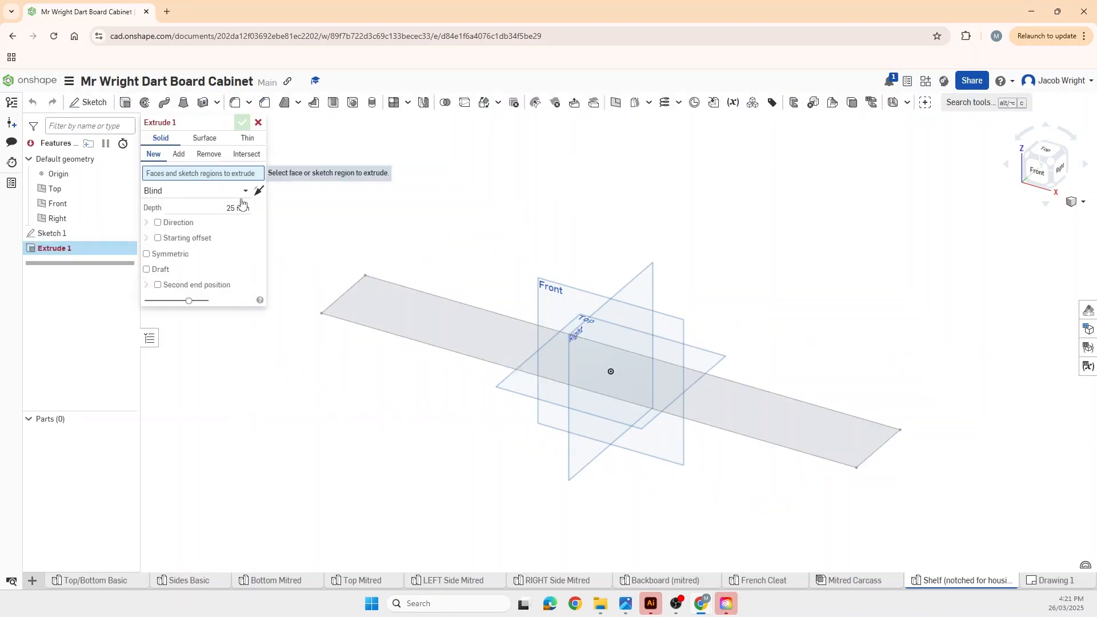
click(502, 340)
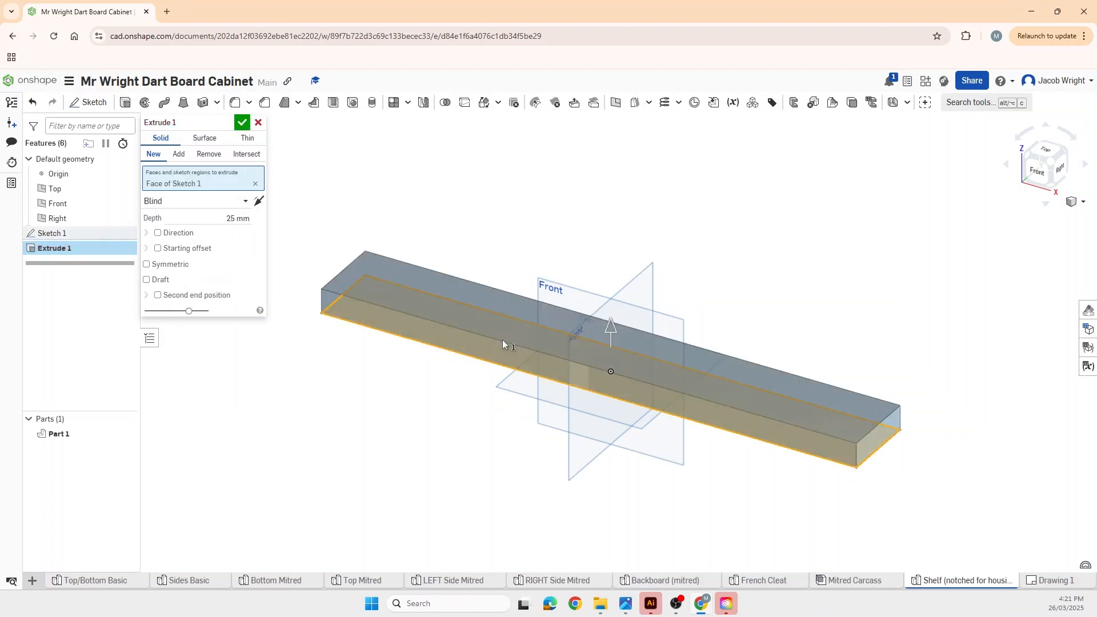
click(231, 219)
key(BackSpace)
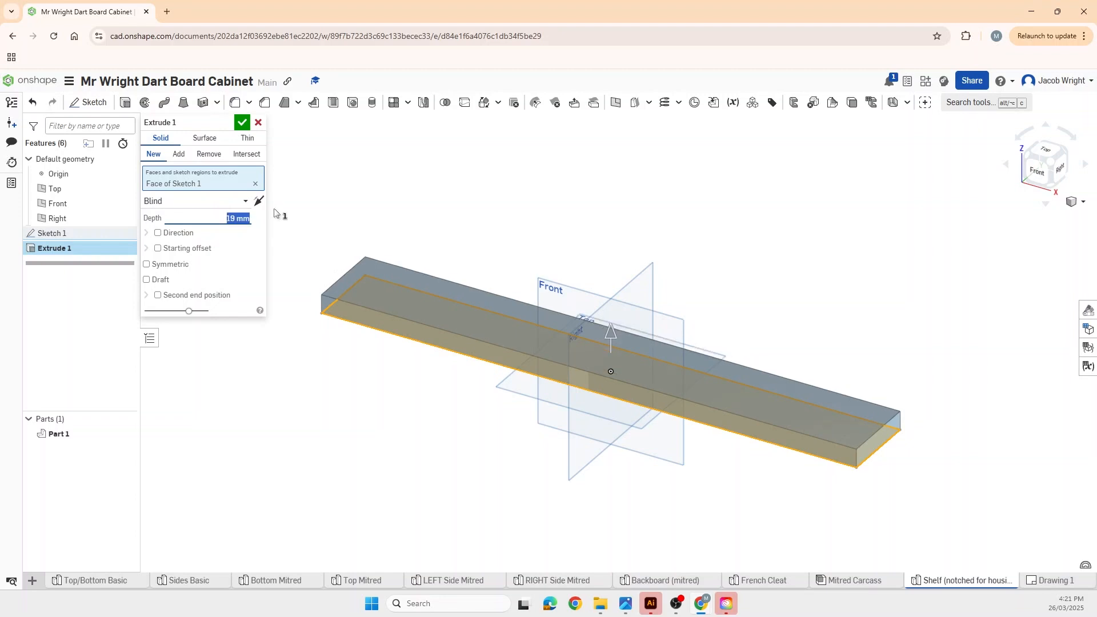
click(243, 127)
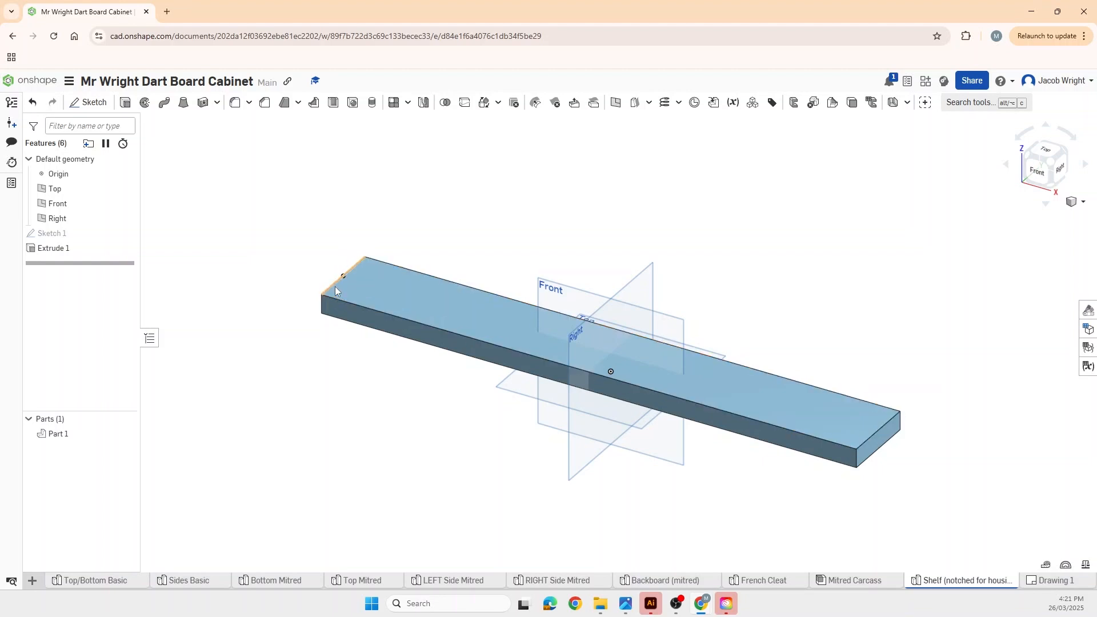
Start a sketch on the shelf's top face and offset the left end edge inward by 9.5 mm.
scroll(330, 295, up, 5)
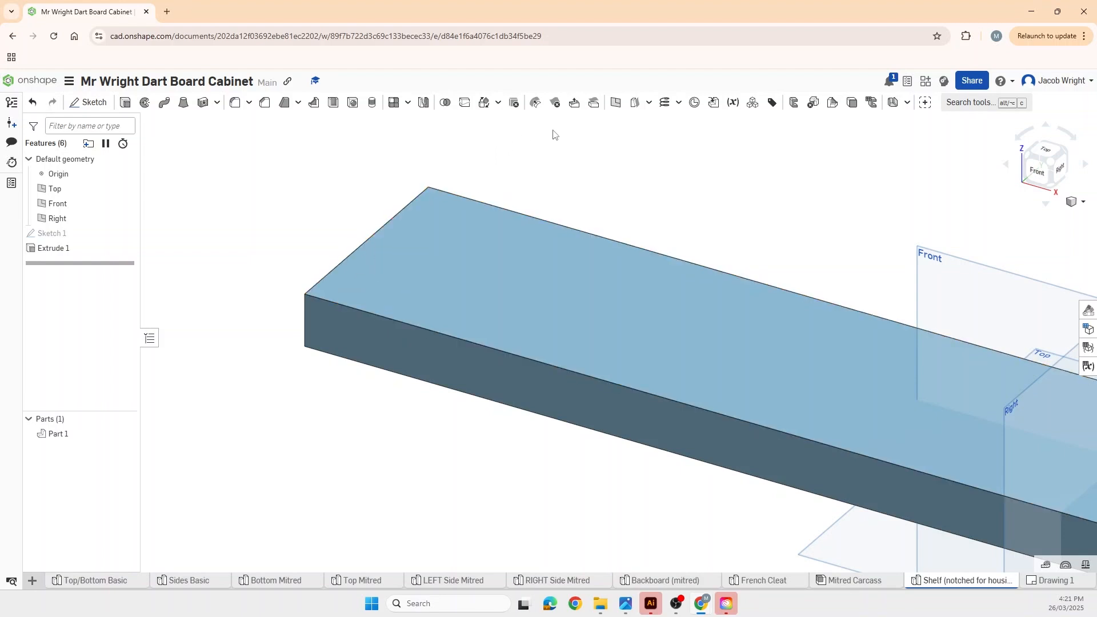
click(95, 106)
click(483, 285)
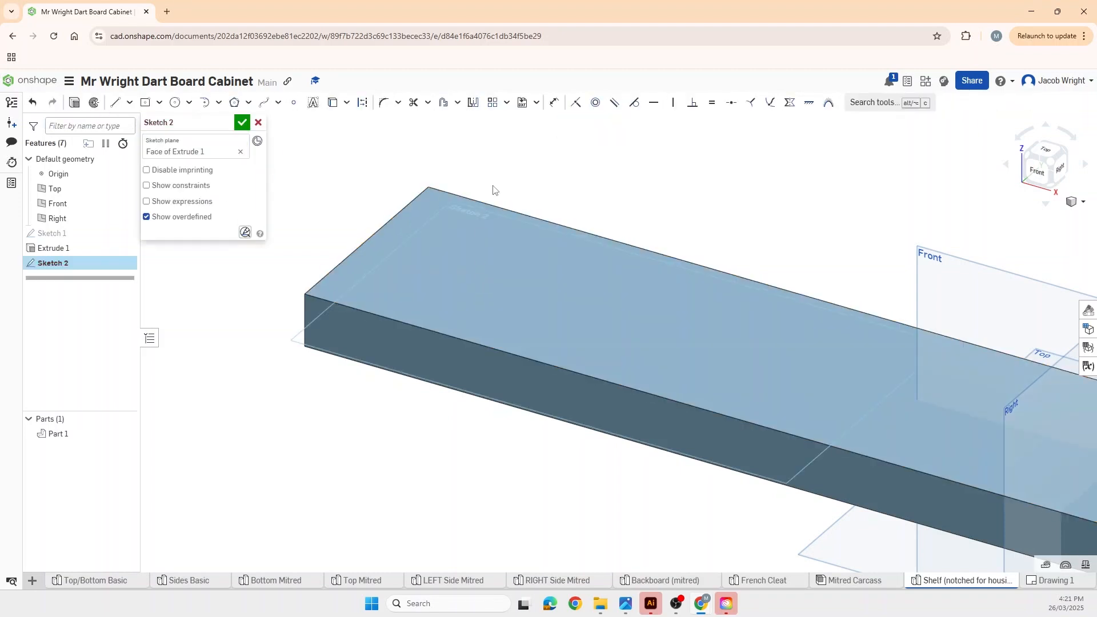
click(444, 102)
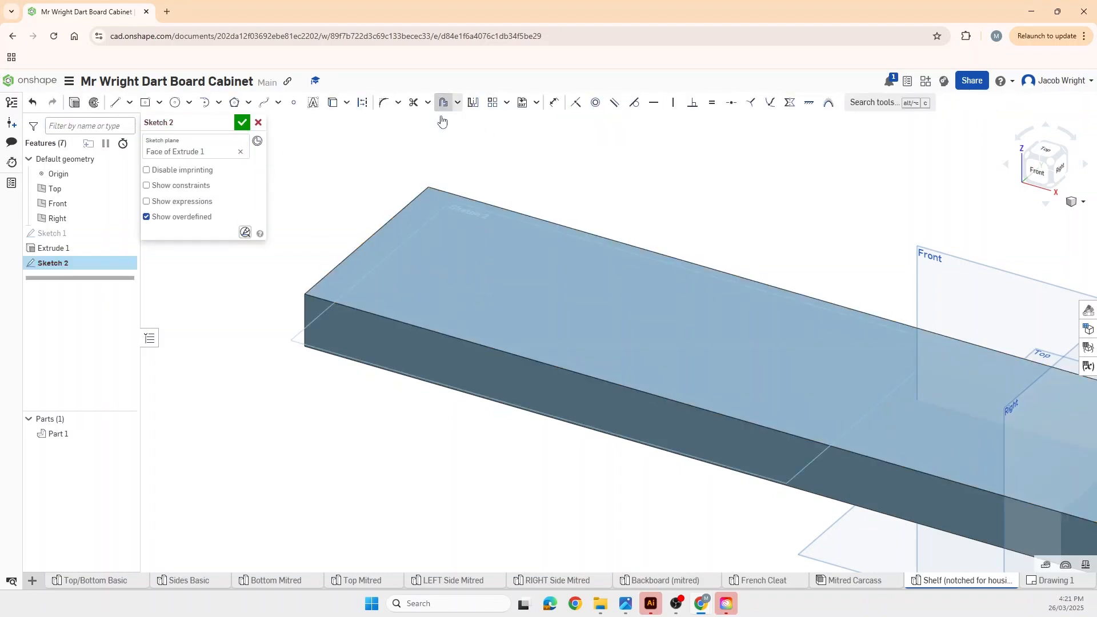
click(402, 228)
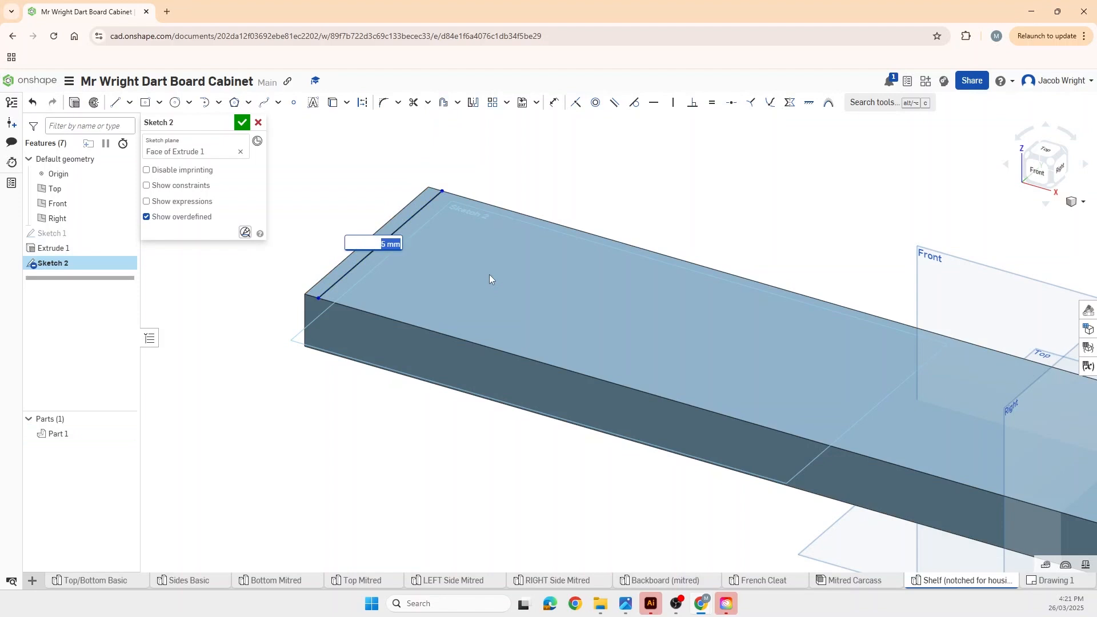
text(9.5)
key(Return)
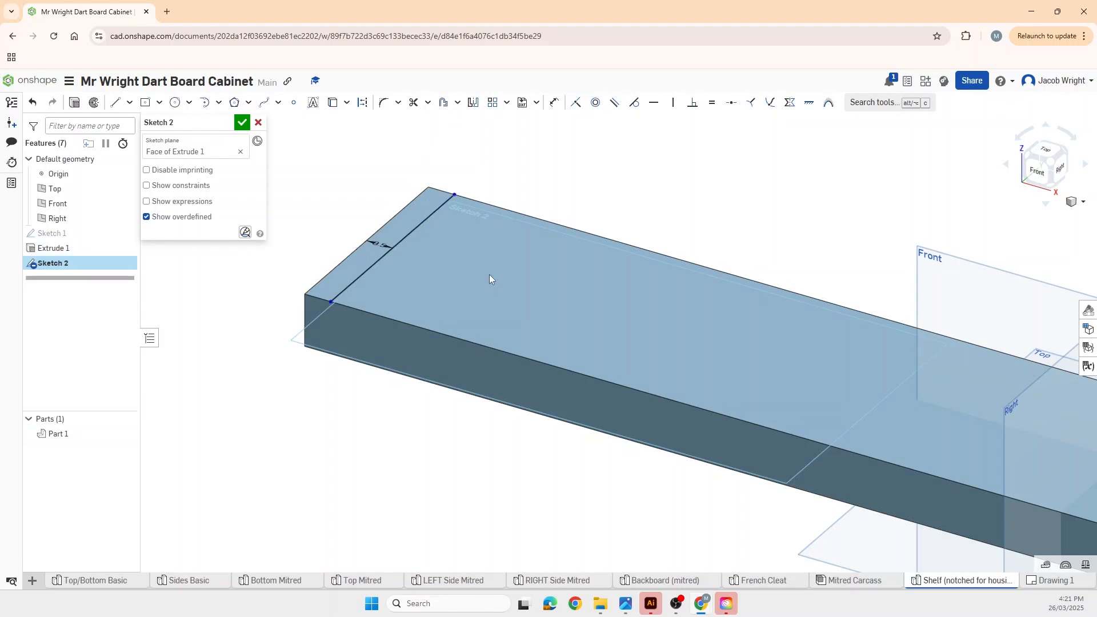
Offset the shelf's long front edge inward by 10 mm in the sketch.
click(521, 359)
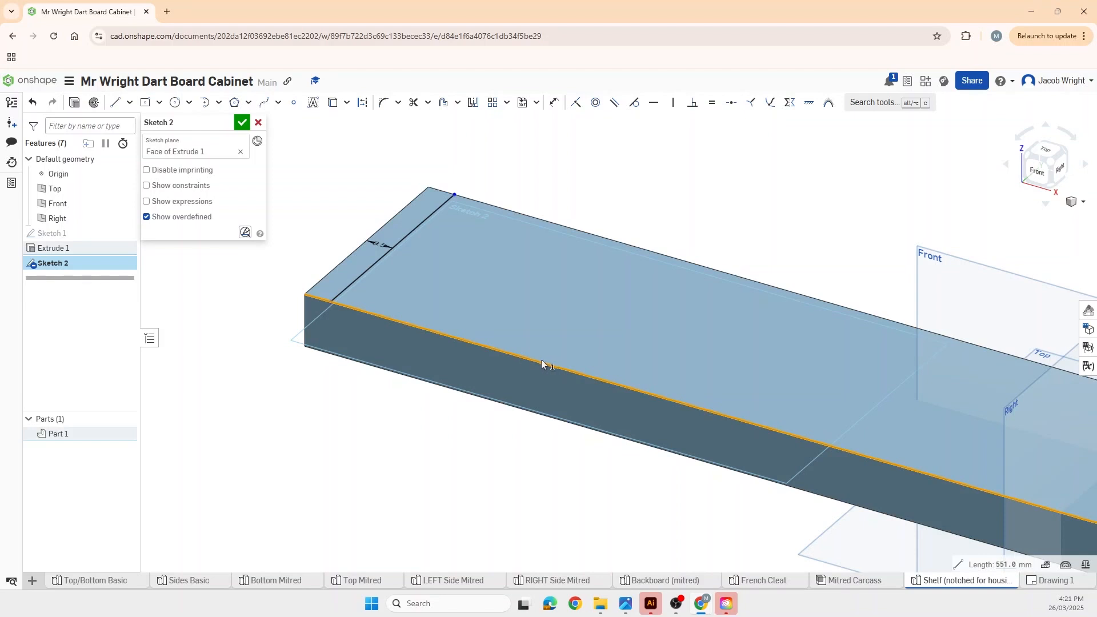
scroll(543, 360, down, 5)
scroll(729, 413, up, 4)
scroll(720, 409, down, 1)
click(735, 265)
key(u)
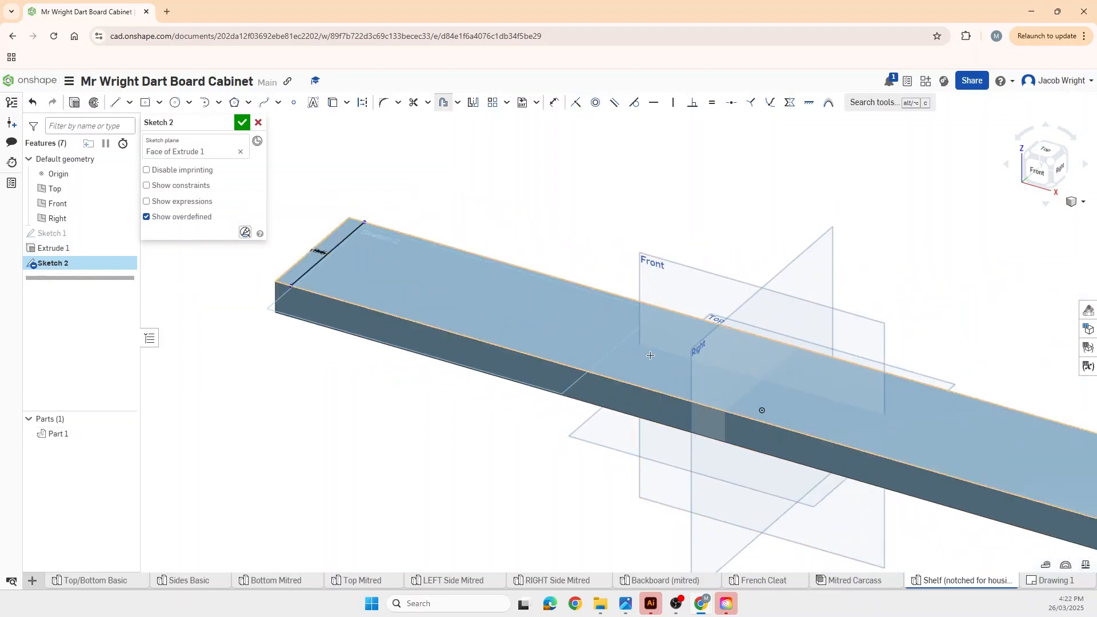
click(633, 385)
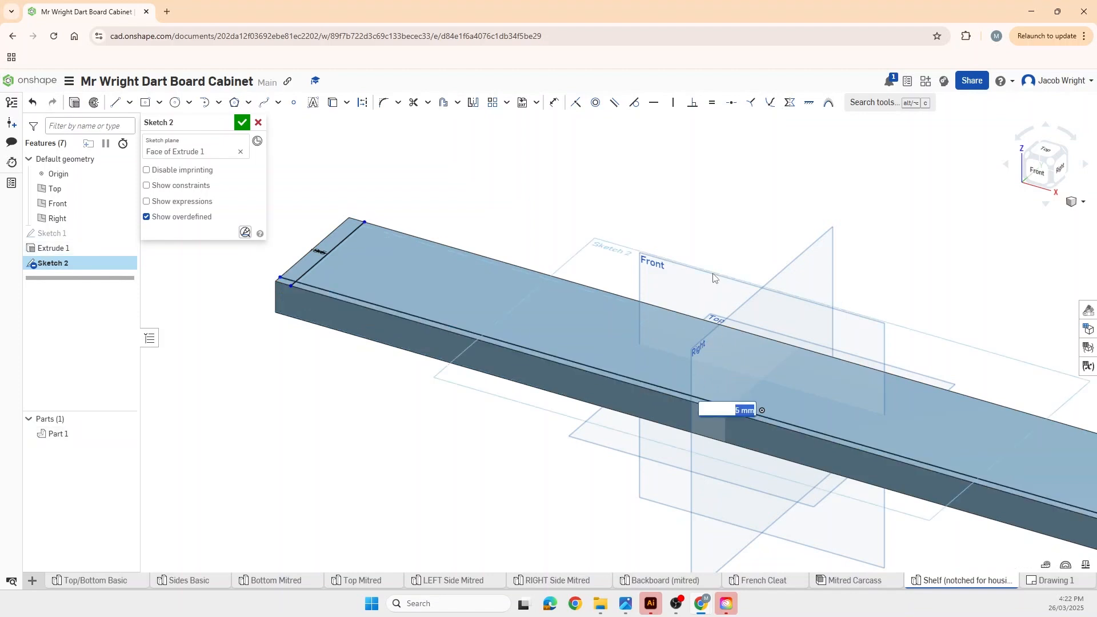
text(10)
key(Return)
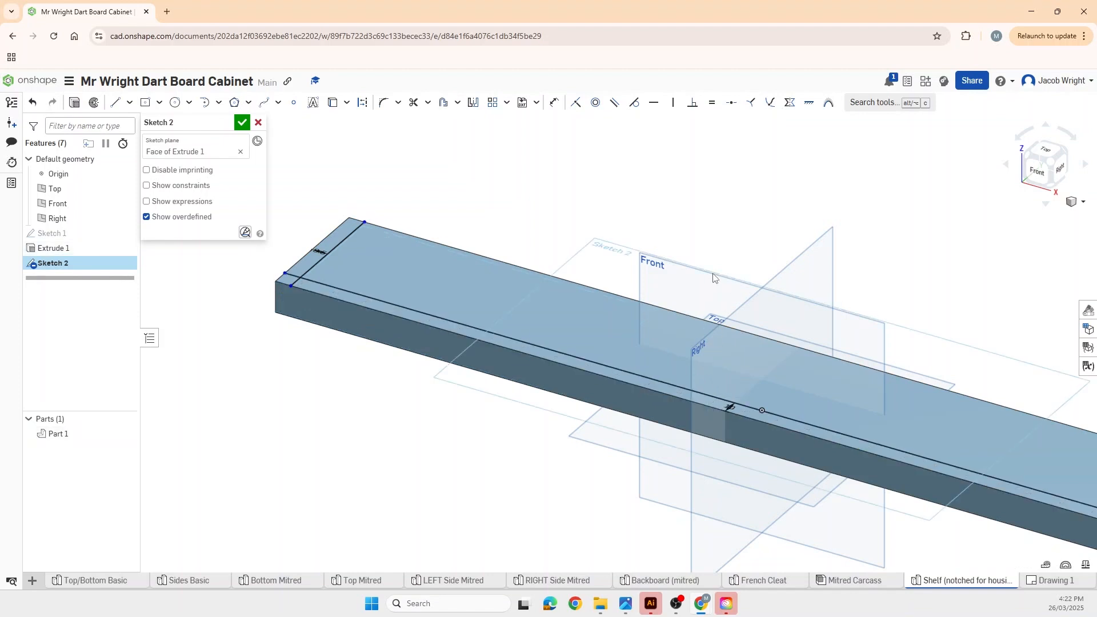
Offset the shelf's right end edge inward by 9.5 mm and finish the sketch.
scroll(725, 380, down, 5)
scroll(893, 414, up, 4)
key(u)
click(895, 451)
click(926, 457)
click(849, 365)
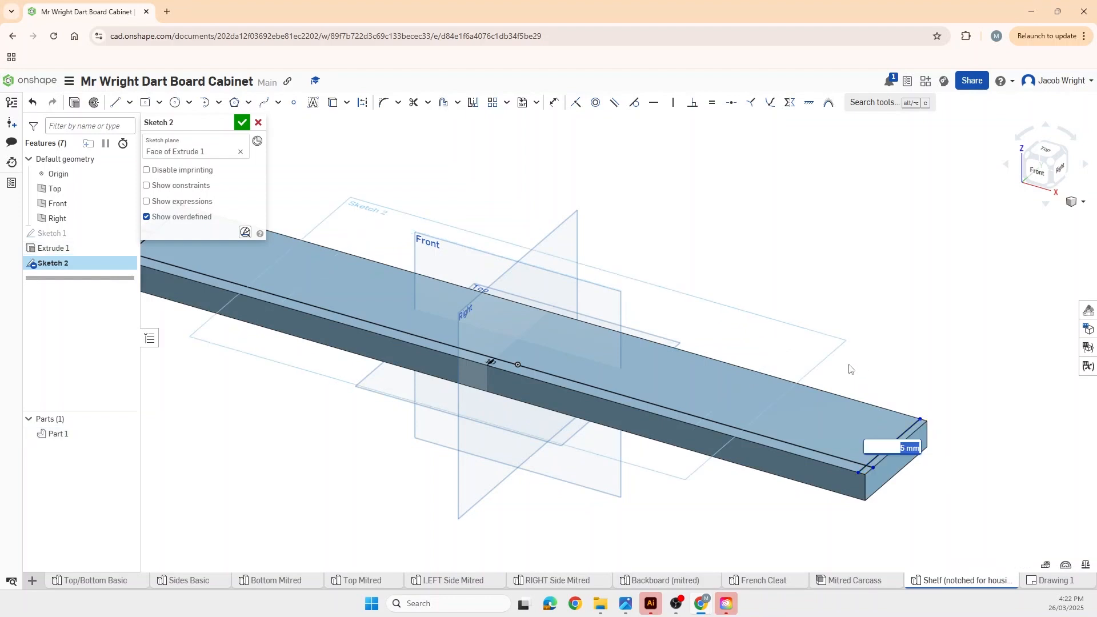
text(9.5)
key(Return)
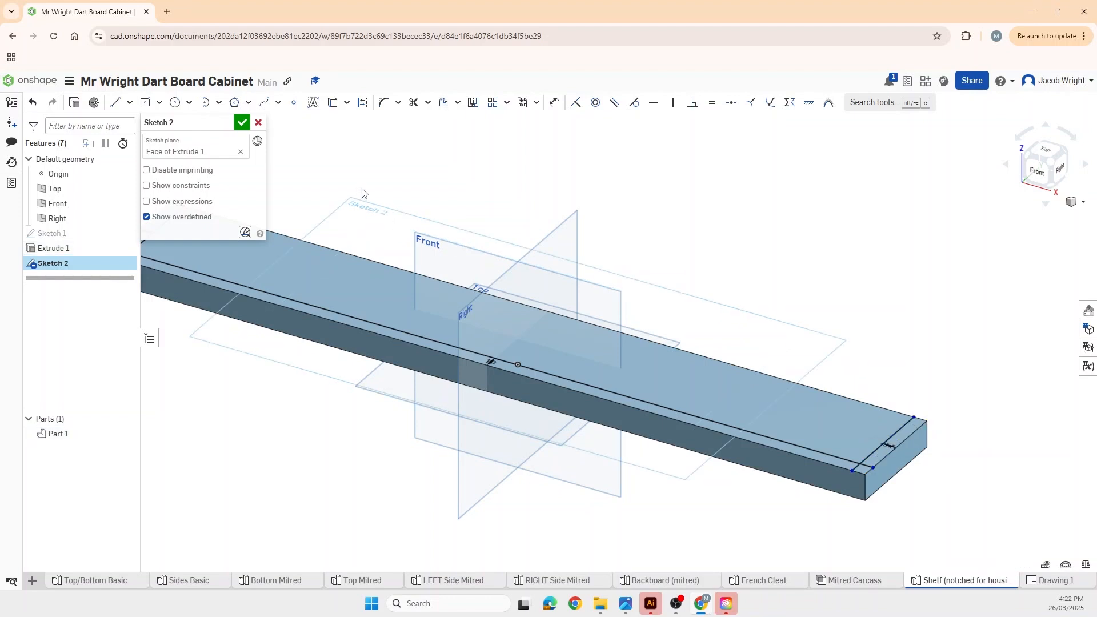
click(242, 122)
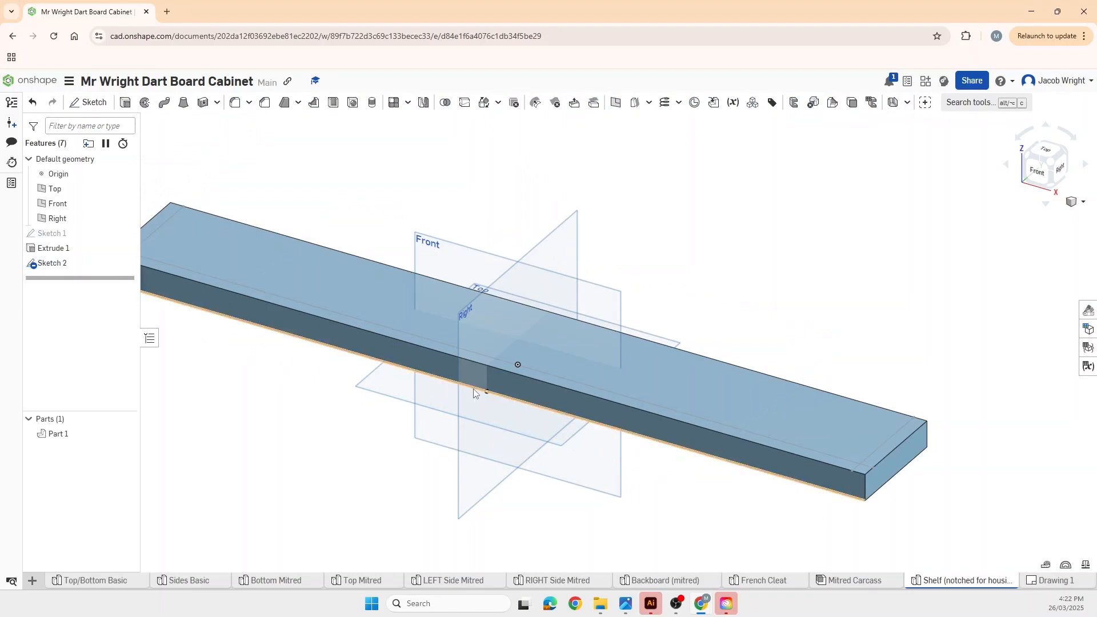
Cut notches in both front corners of the shelf by extruding the two small corner regions 19 mm deep as a removal.
key(f)
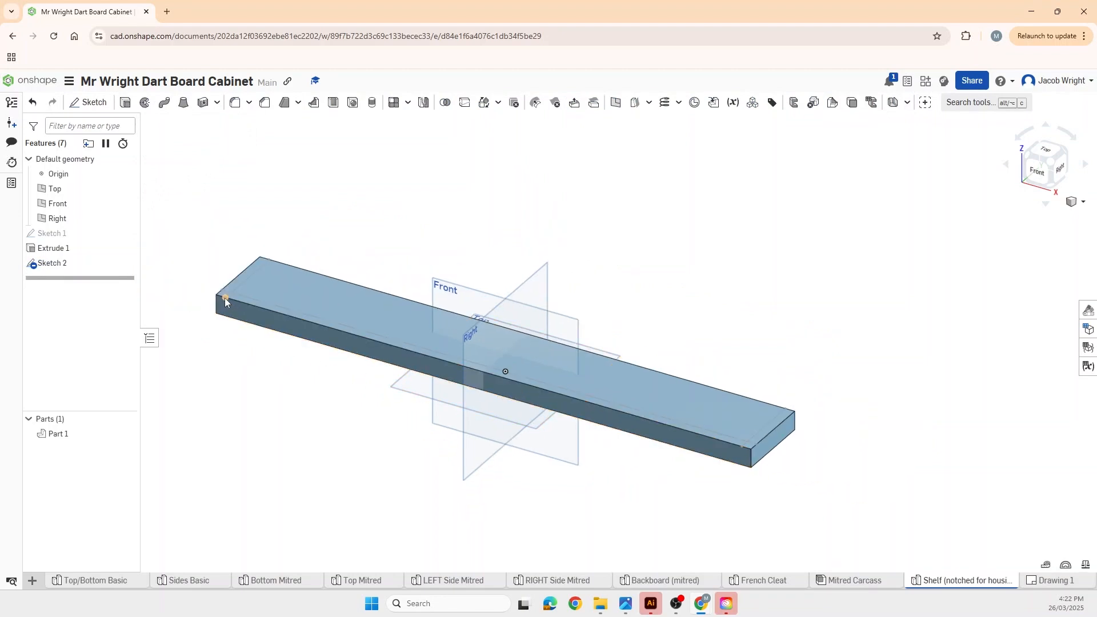
scroll(224, 295, up, 4)
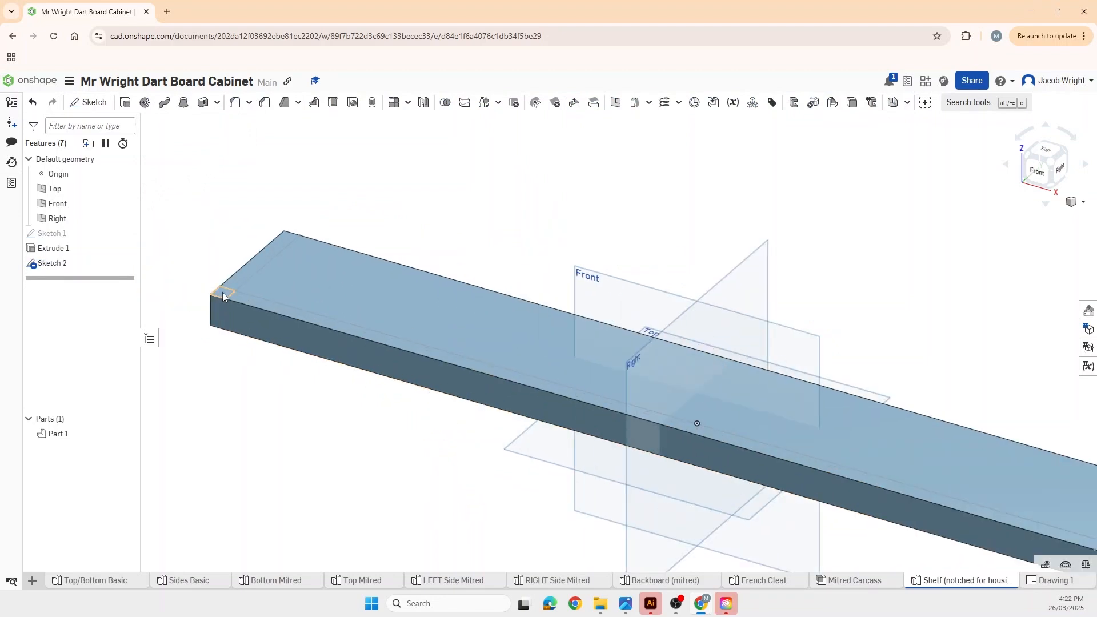
scroll(221, 292, down, 4)
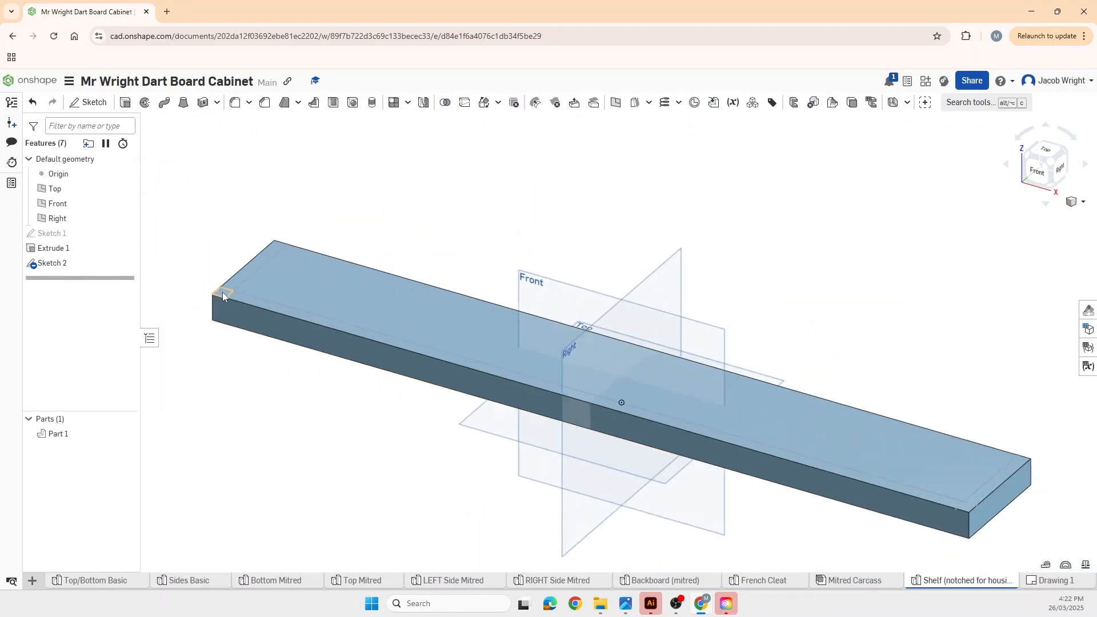
click(126, 102)
click(209, 155)
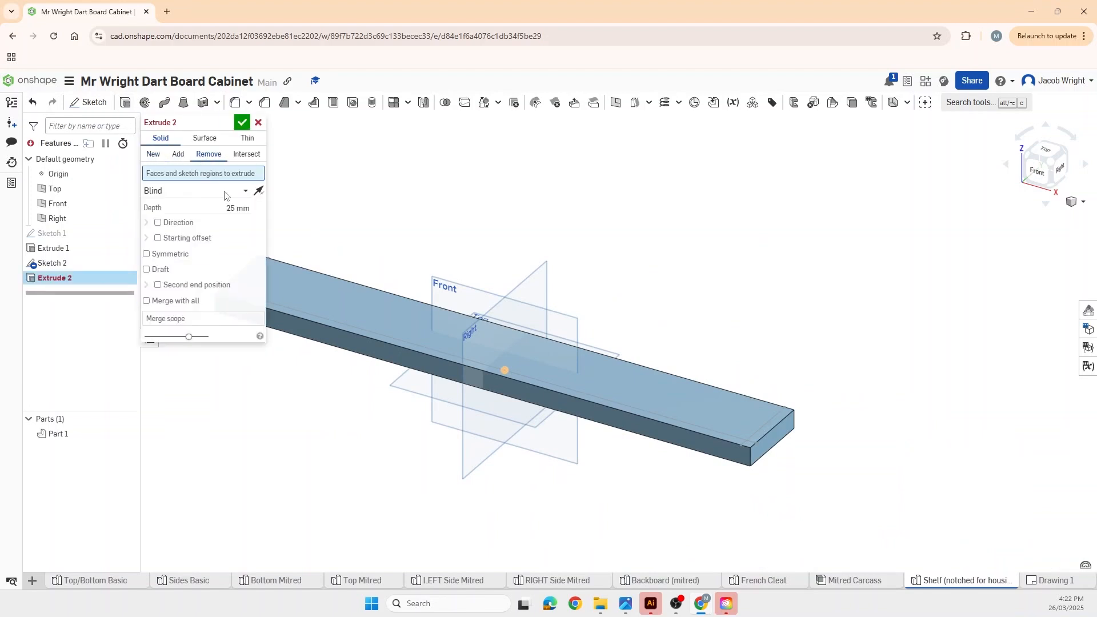
scroll(288, 302, down, 5)
scroll(274, 308, up, 3)
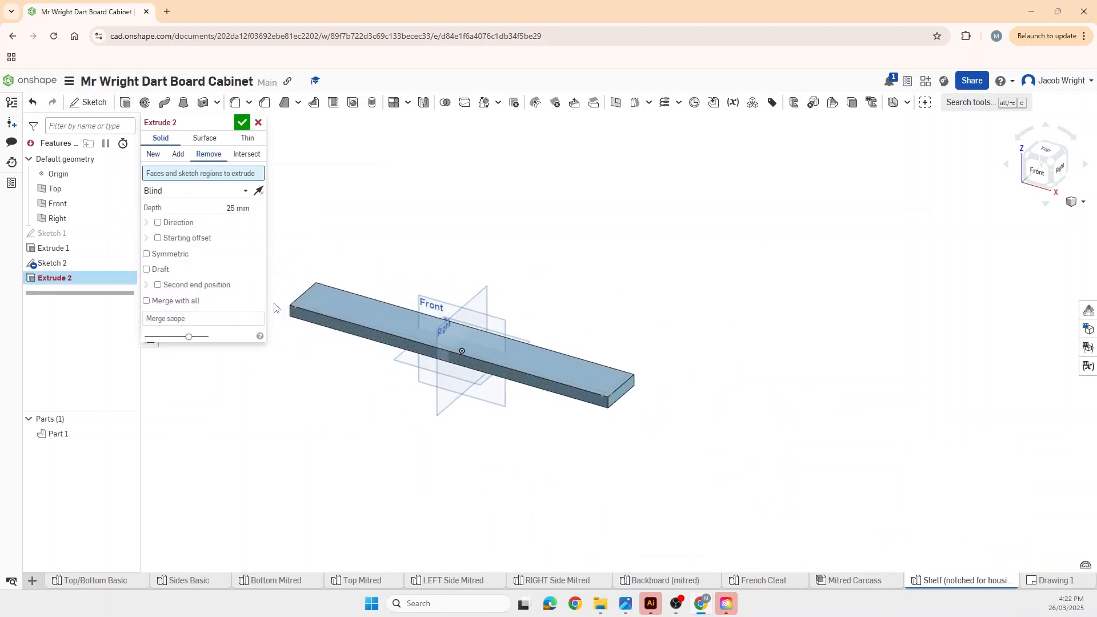
scroll(274, 308, up, 3)
click(322, 311)
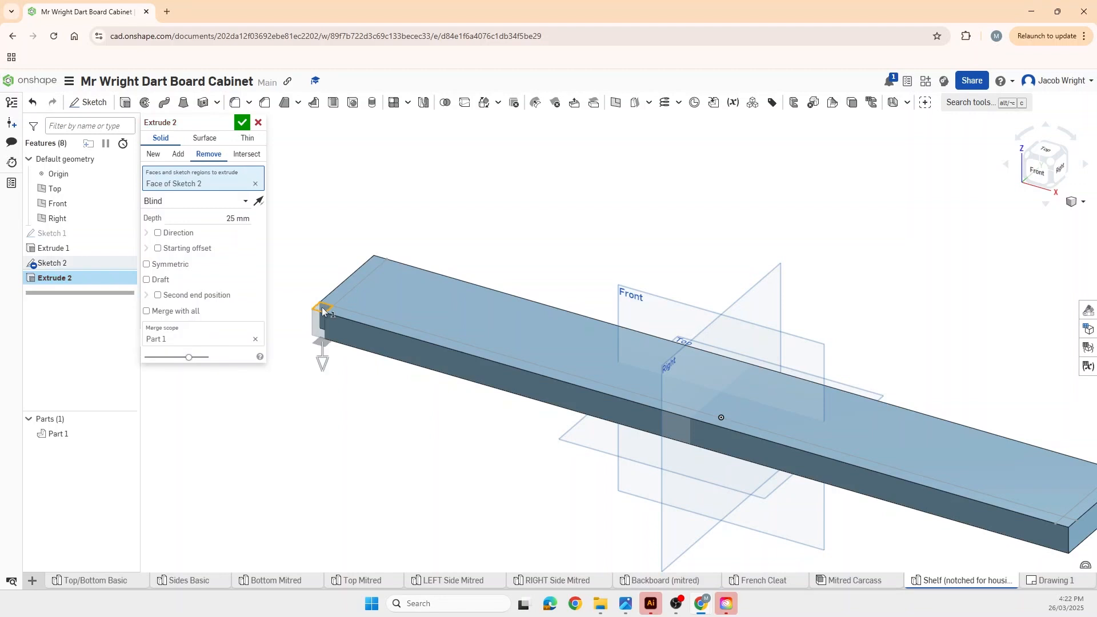
scroll(394, 357, down, 3)
scroll(674, 428, up, 3)
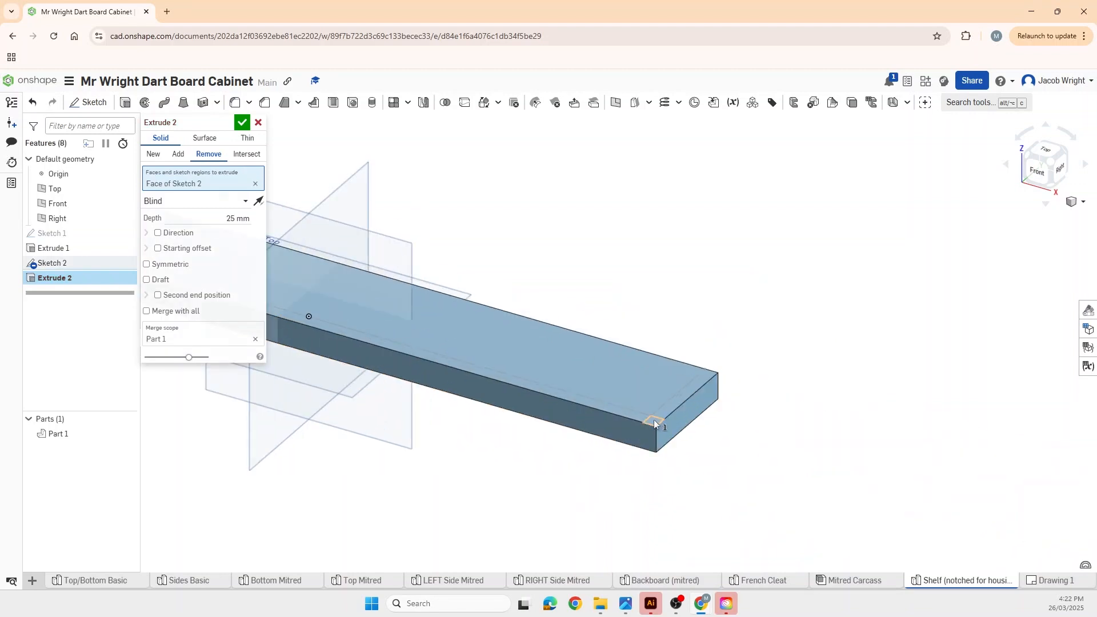
click(654, 419)
scroll(634, 420, down, 2)
click(236, 230)
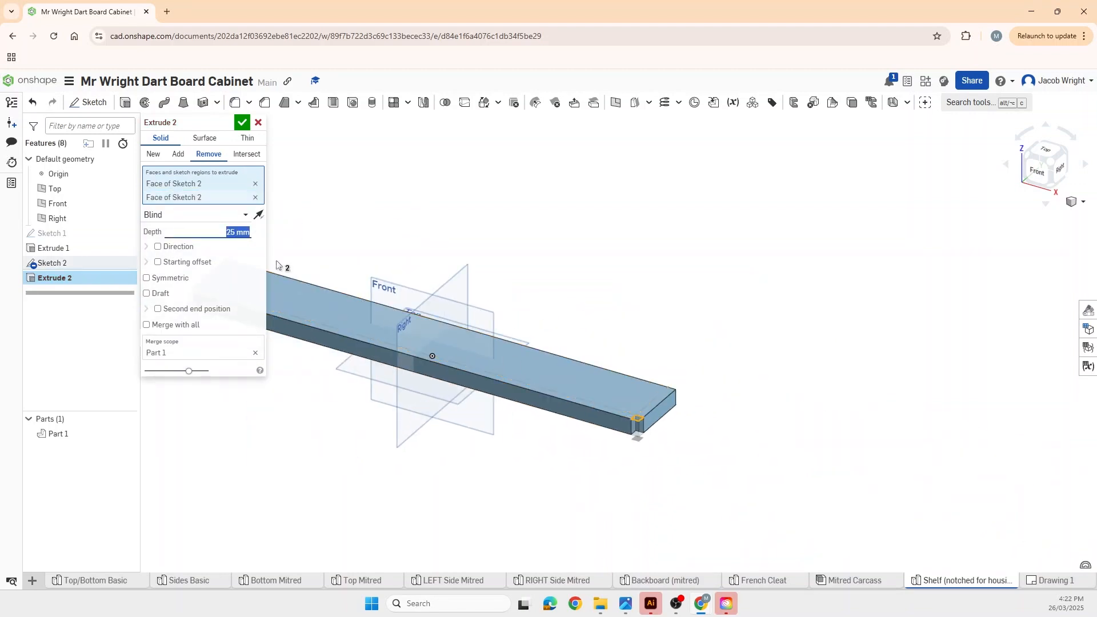
text(19)
click(241, 124)
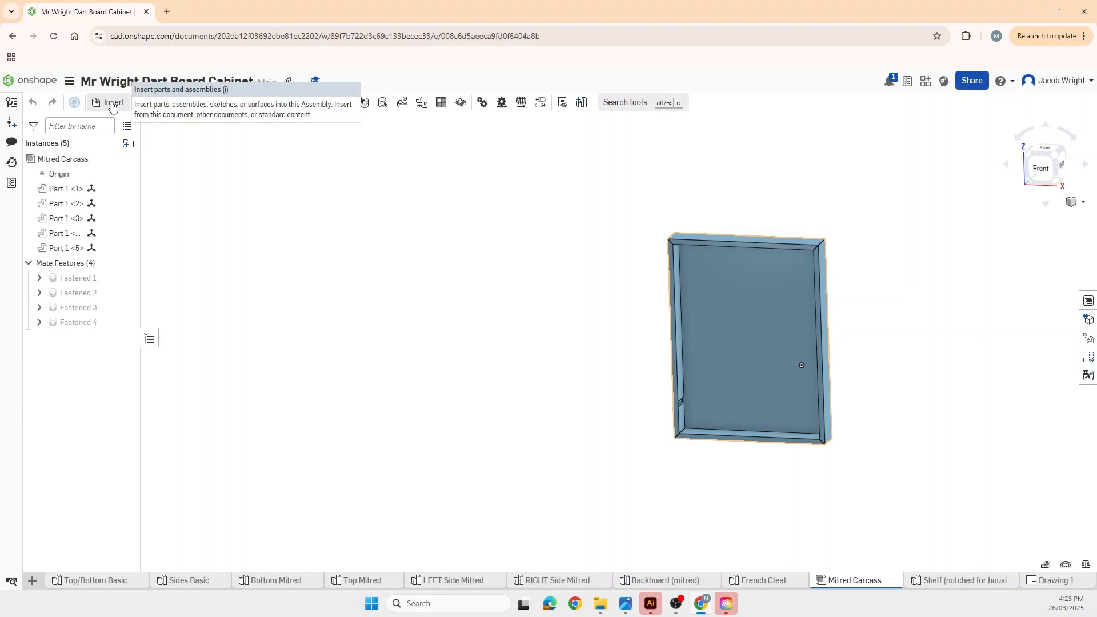
Insert the Shelf (notched for housing) part into the Mitred Carcass assembly, placing it beside the carcass.
click(112, 107)
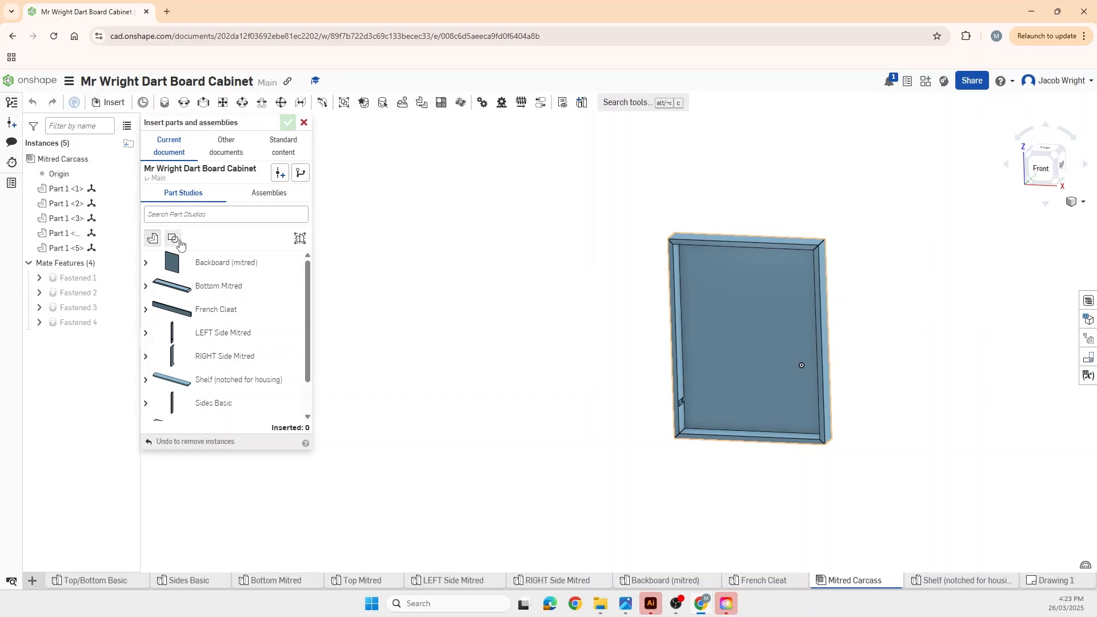
scroll(212, 335, down, 1)
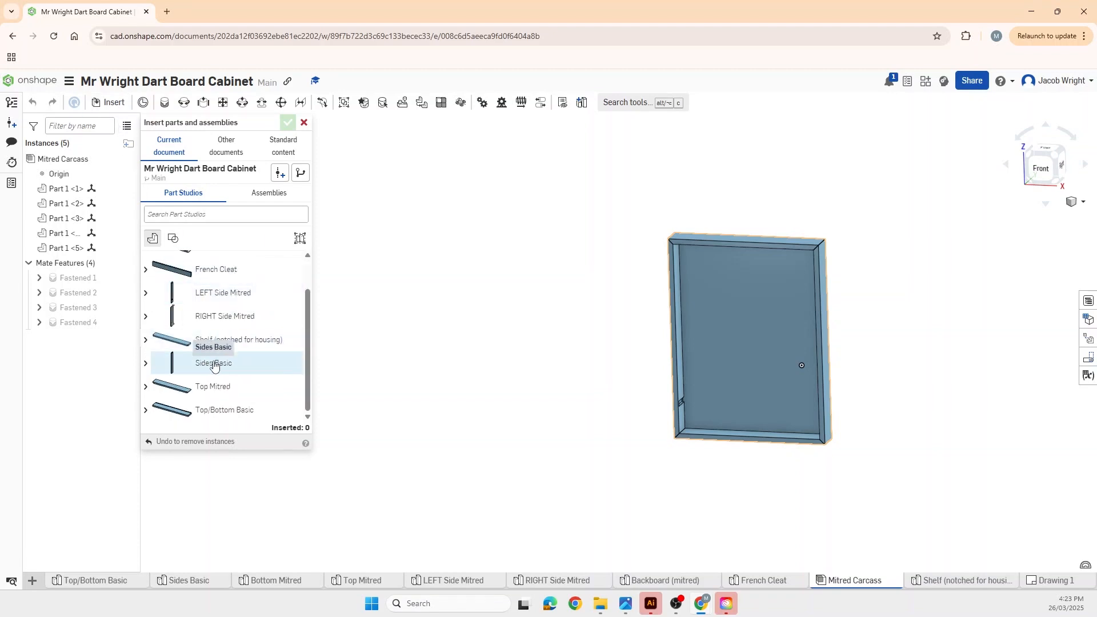
click(192, 342)
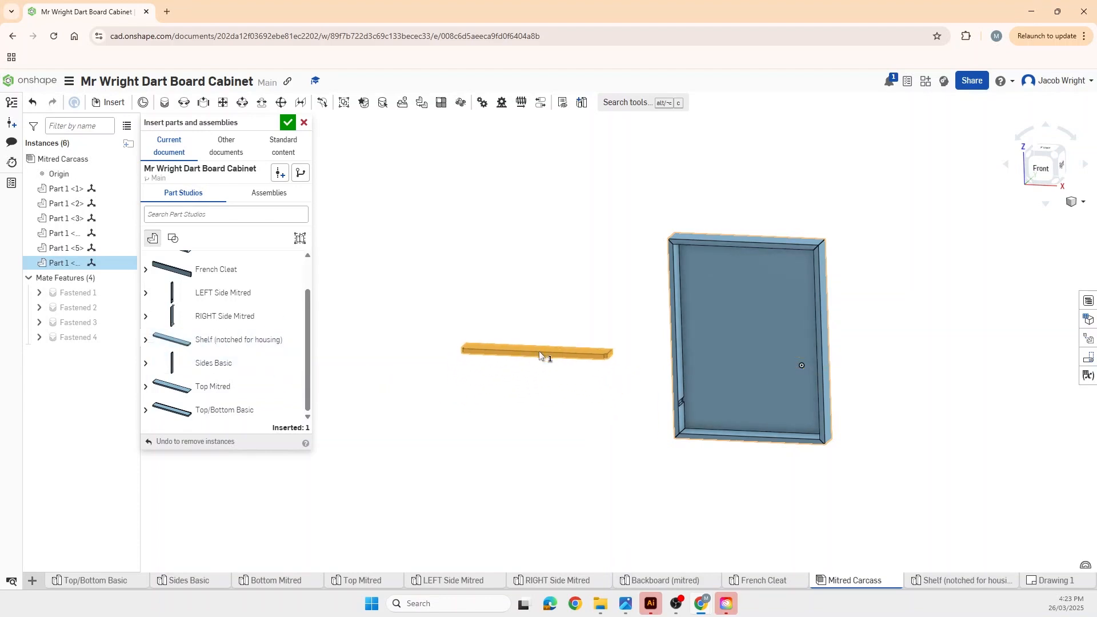
click(547, 375)
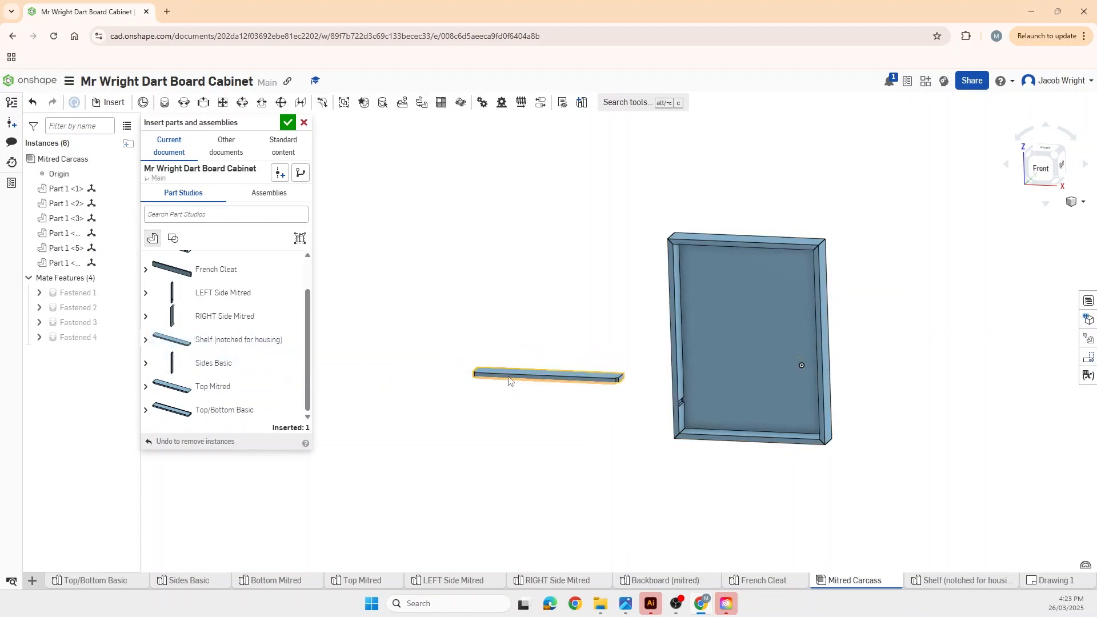
click(304, 124)
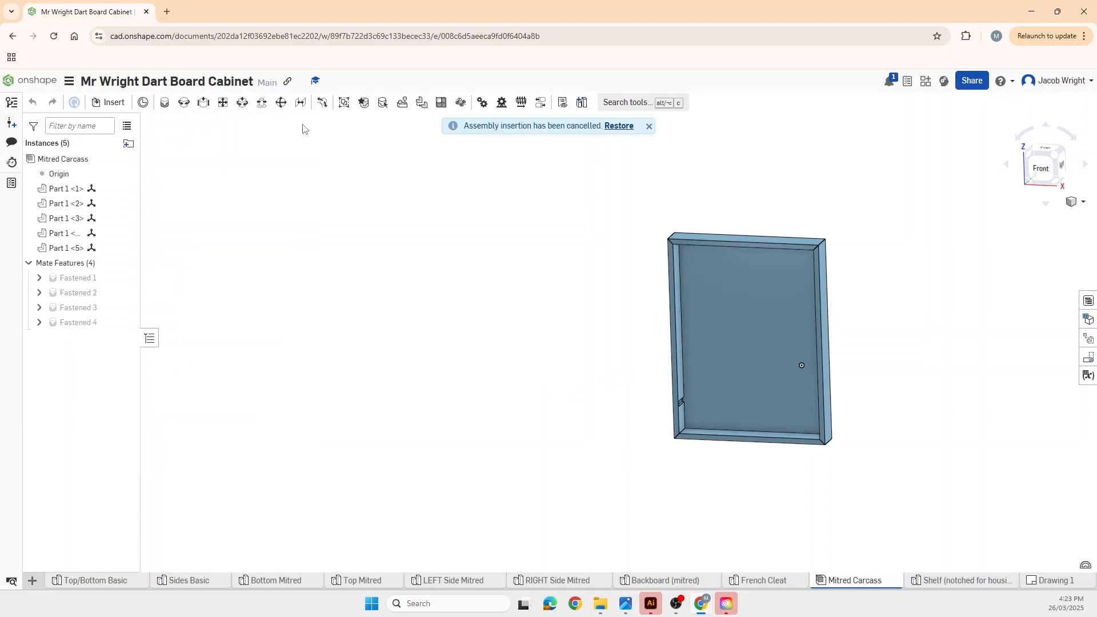
scroll(553, 370, down, 3)
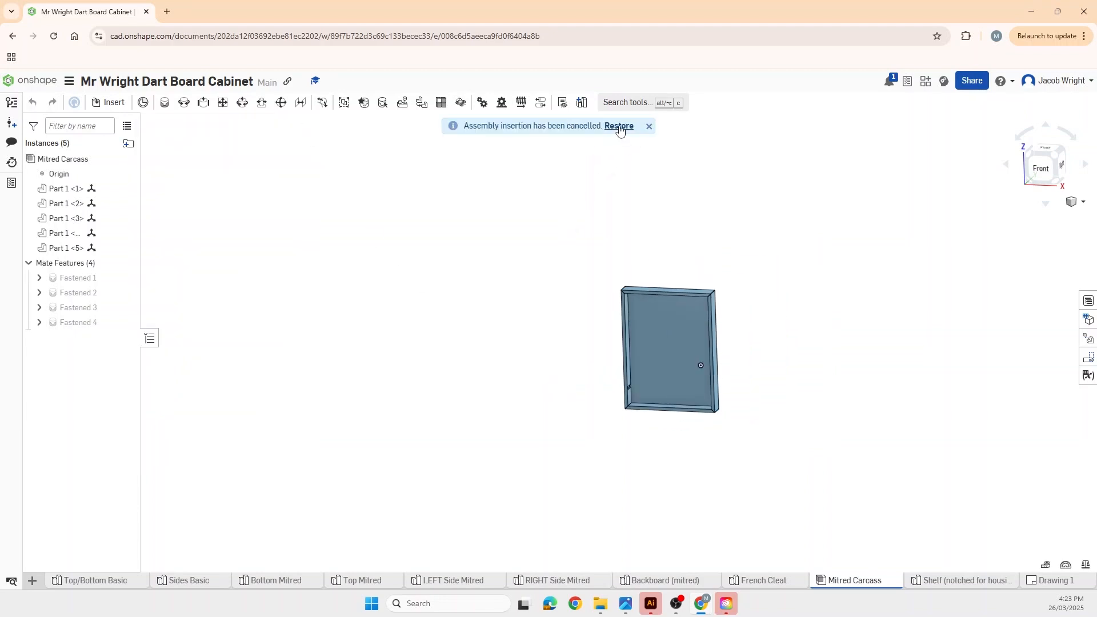
click(618, 127)
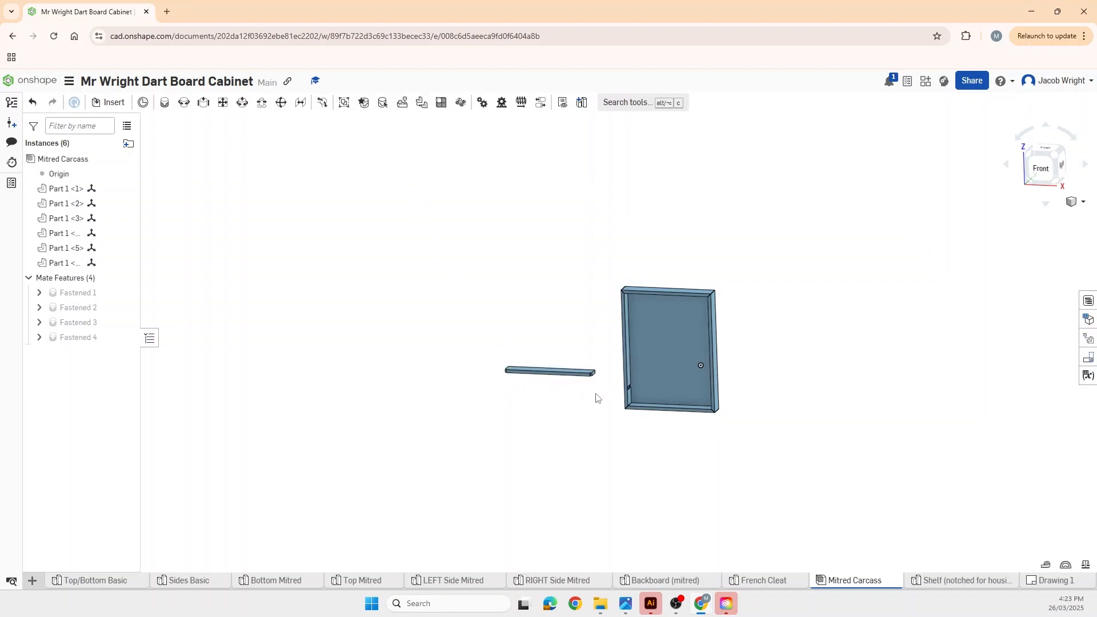
Examine the housing slot in the carcass's left side and the shelf's left front notch to find matching mate corners.
scroll(596, 398, up, 3)
scroll(596, 397, up, 1)
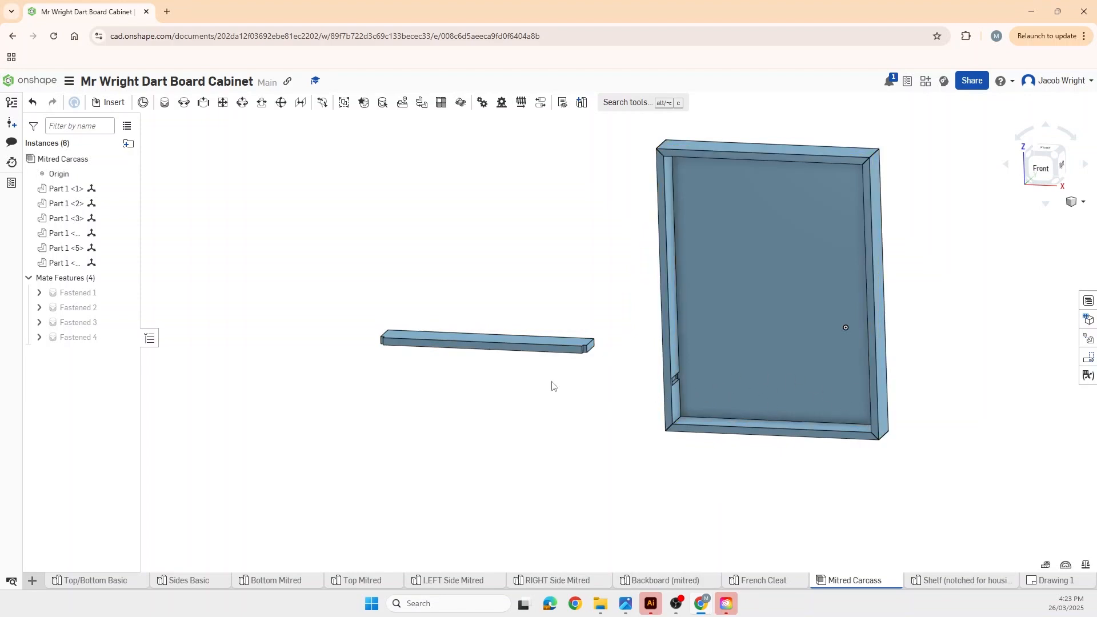
scroll(676, 393, up, 3)
scroll(677, 392, up, 3)
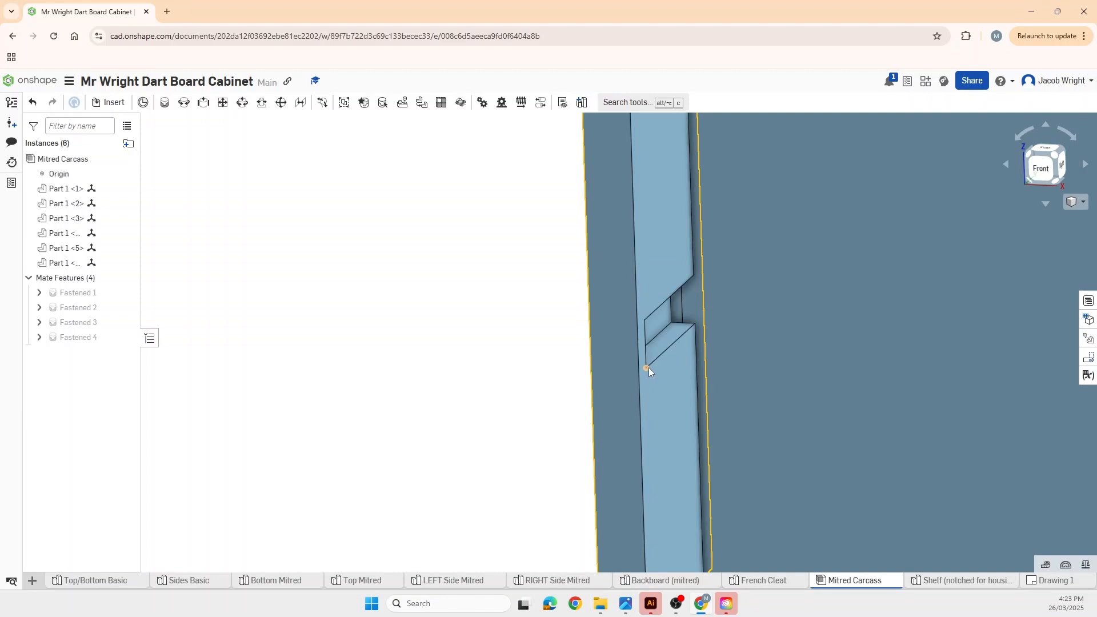
scroll(649, 368, down, 8)
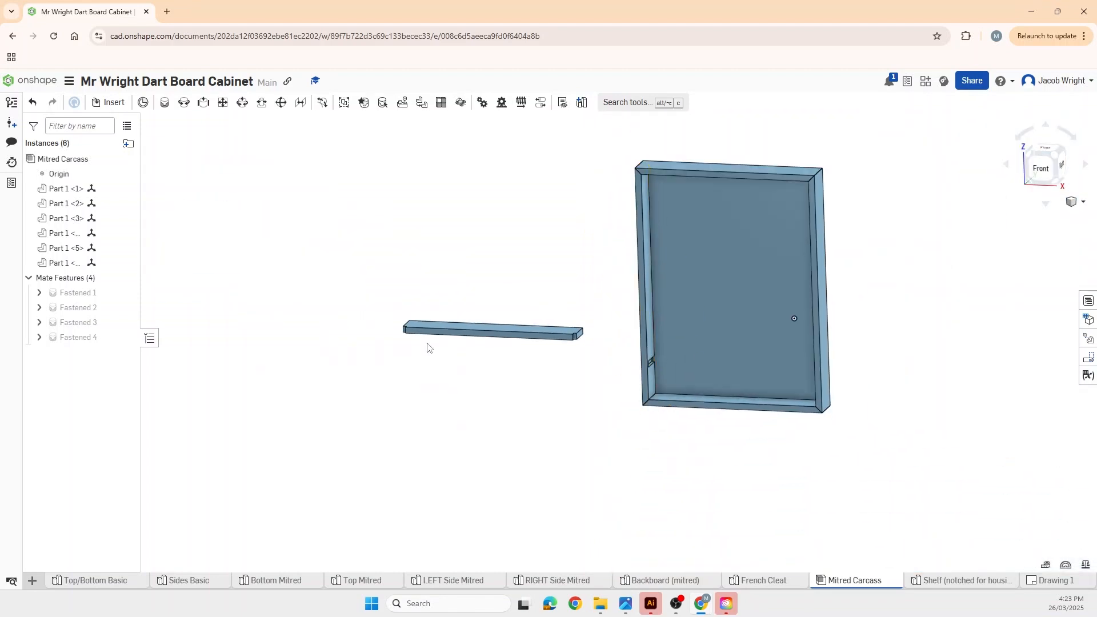
scroll(415, 337, up, 10)
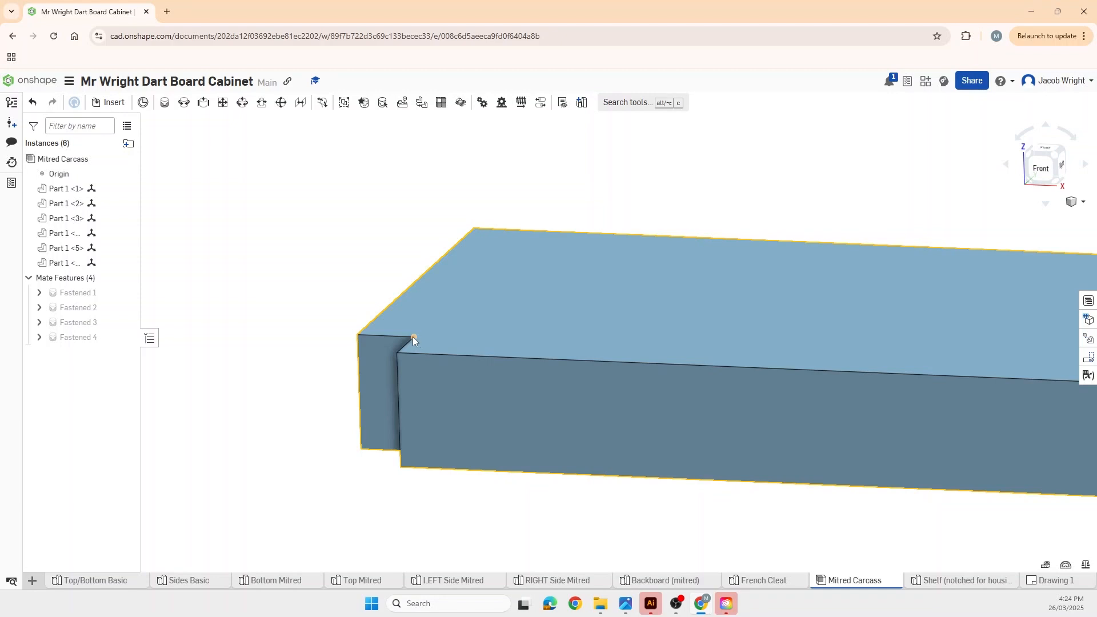
scroll(413, 340, down, 10)
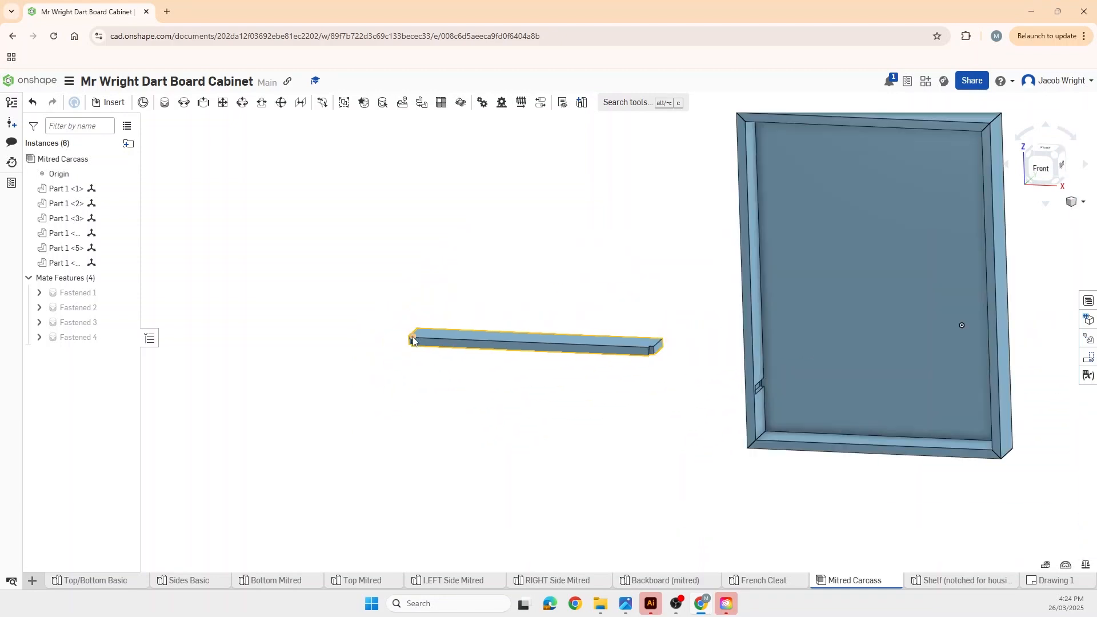
click(164, 106)
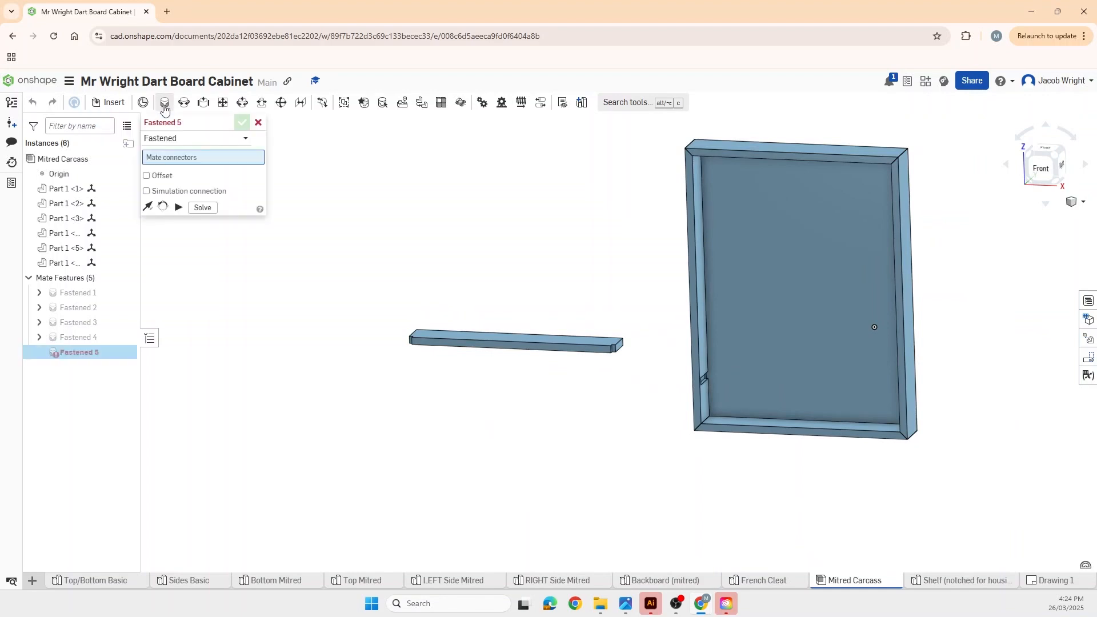
scroll(408, 340, up, 10)
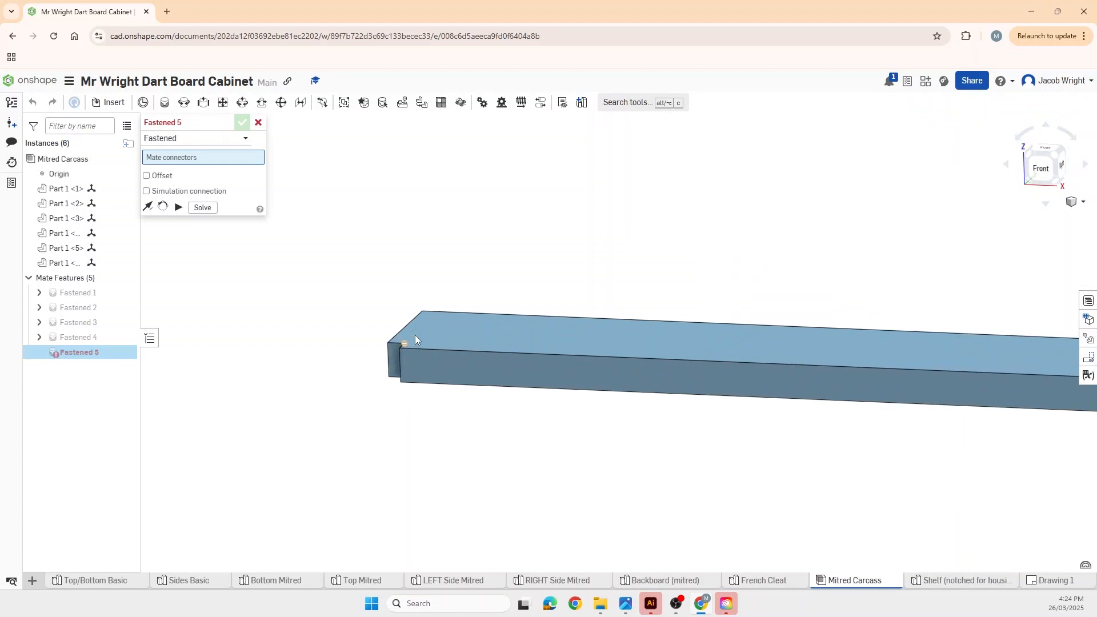
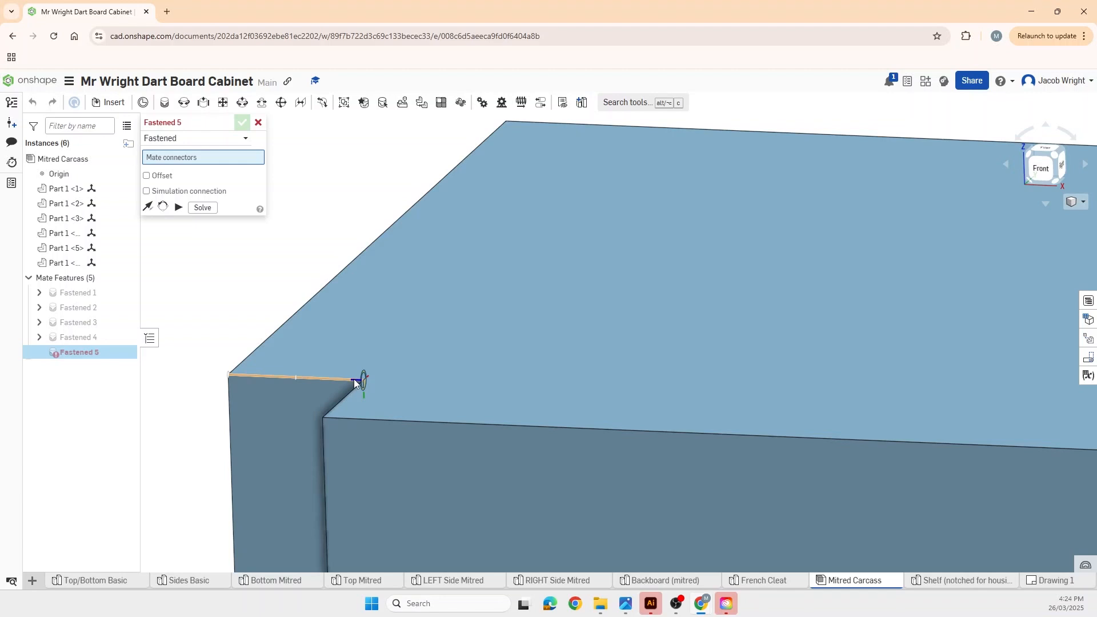
click(354, 382)
scroll(366, 391, down, 10)
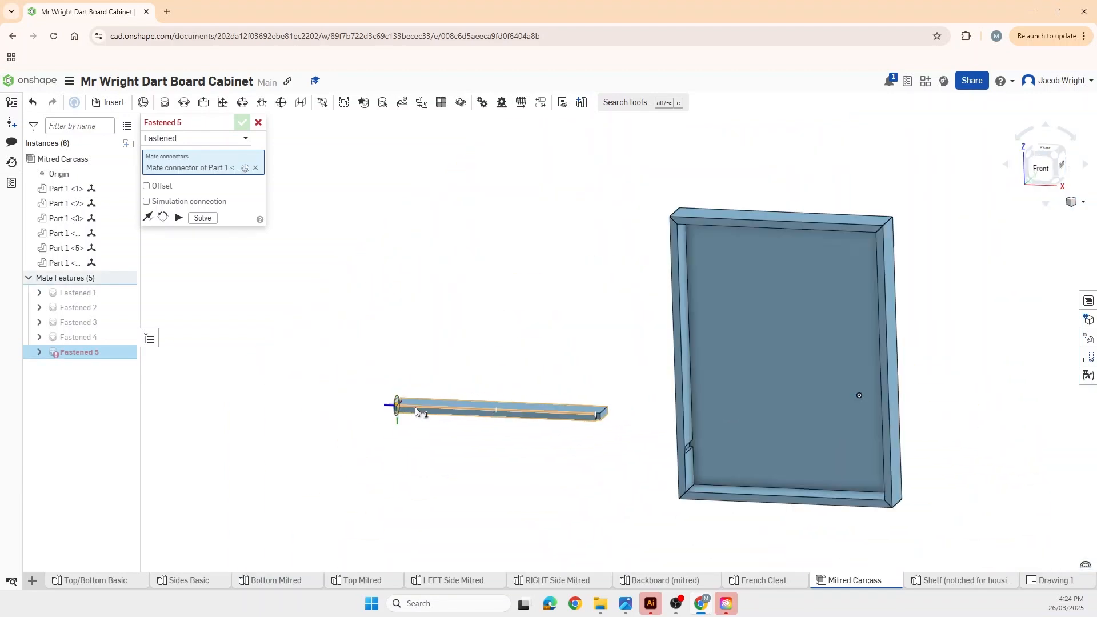
scroll(577, 438, up, 10)
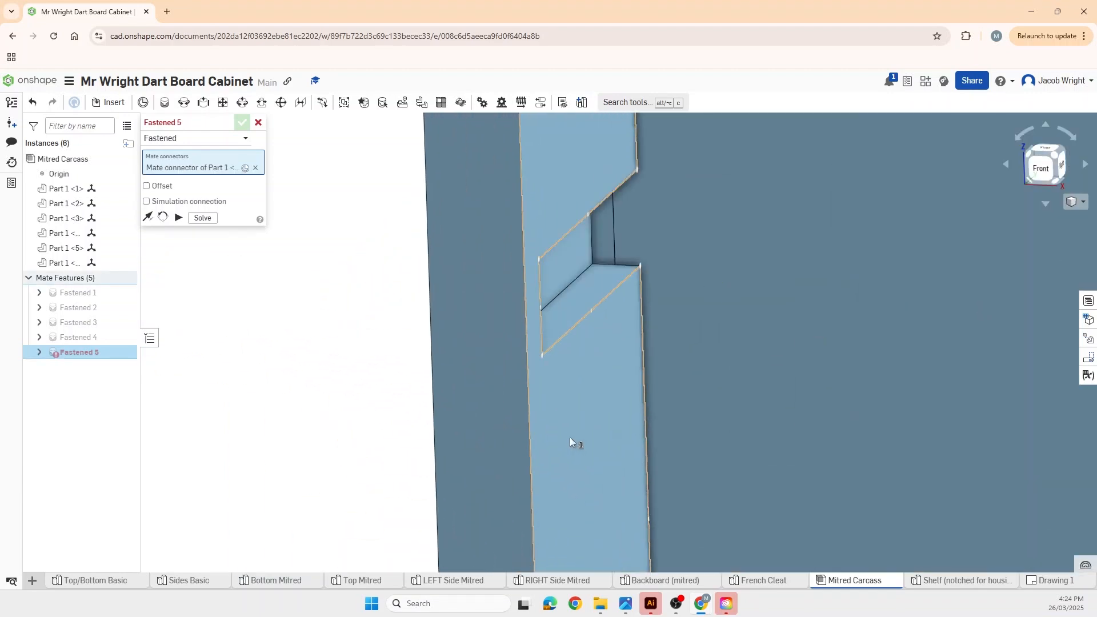
scroll(570, 439, up, 1)
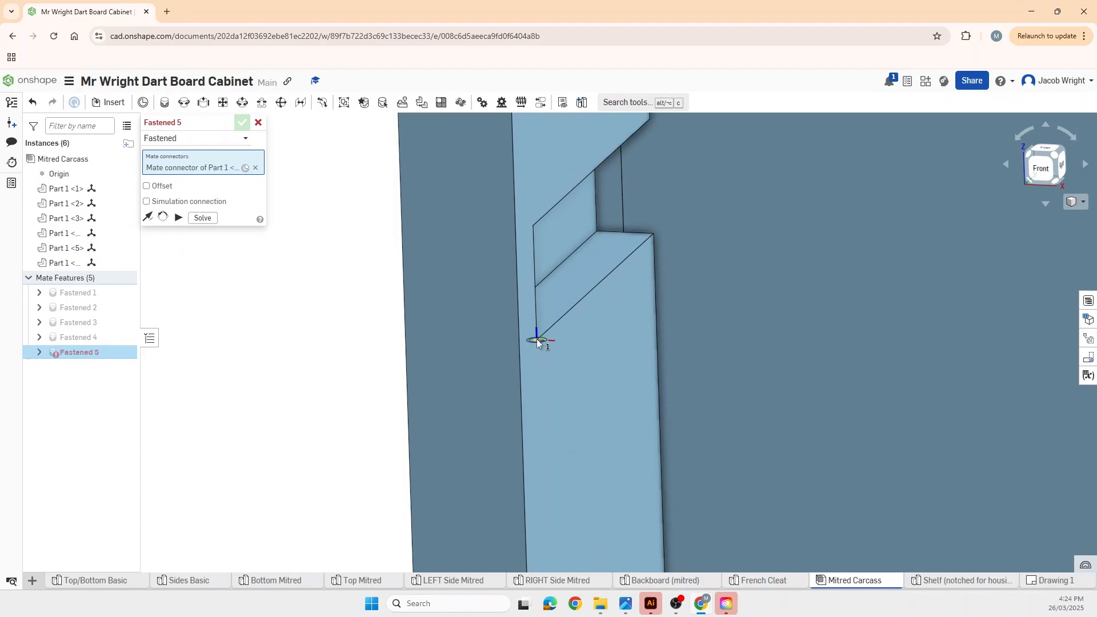
click(537, 341)
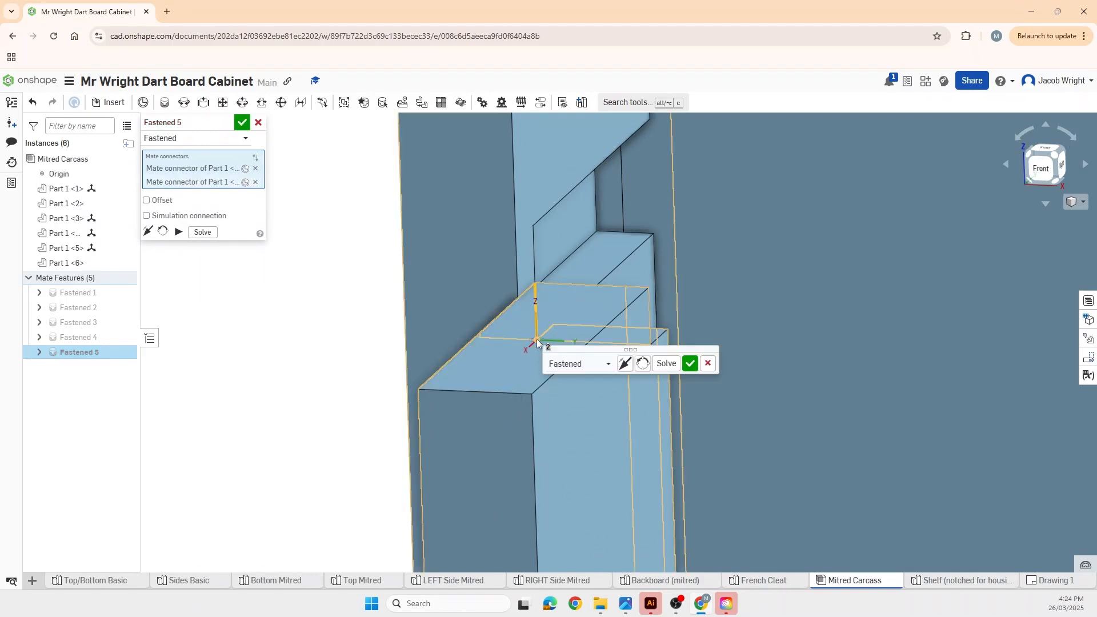
scroll(586, 400, down, 5)
scroll(595, 446, down, 5)
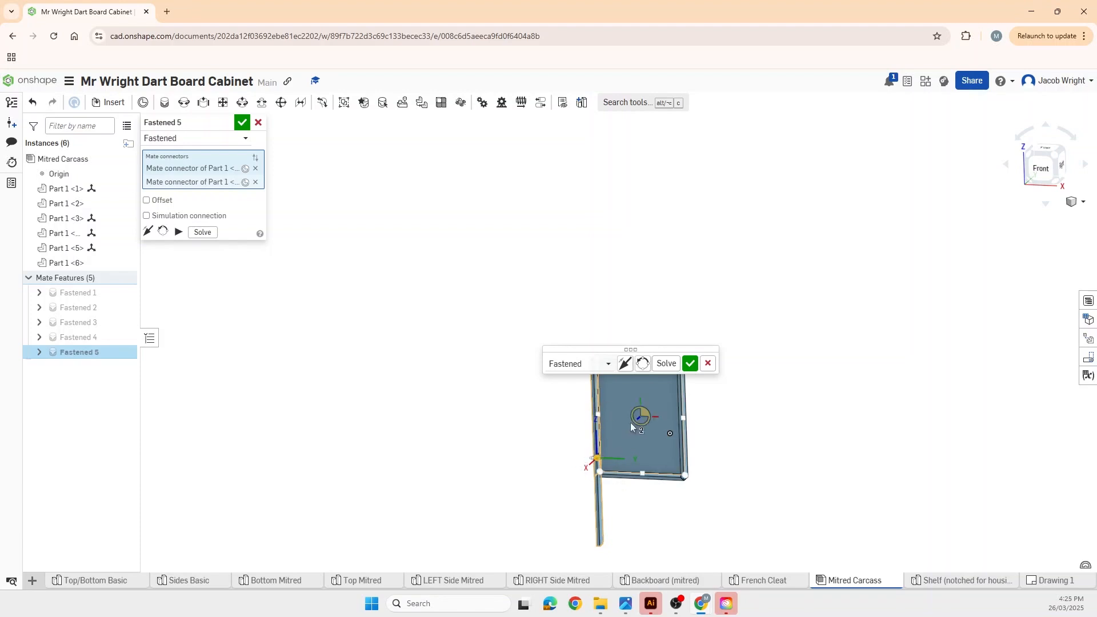
click(708, 364)
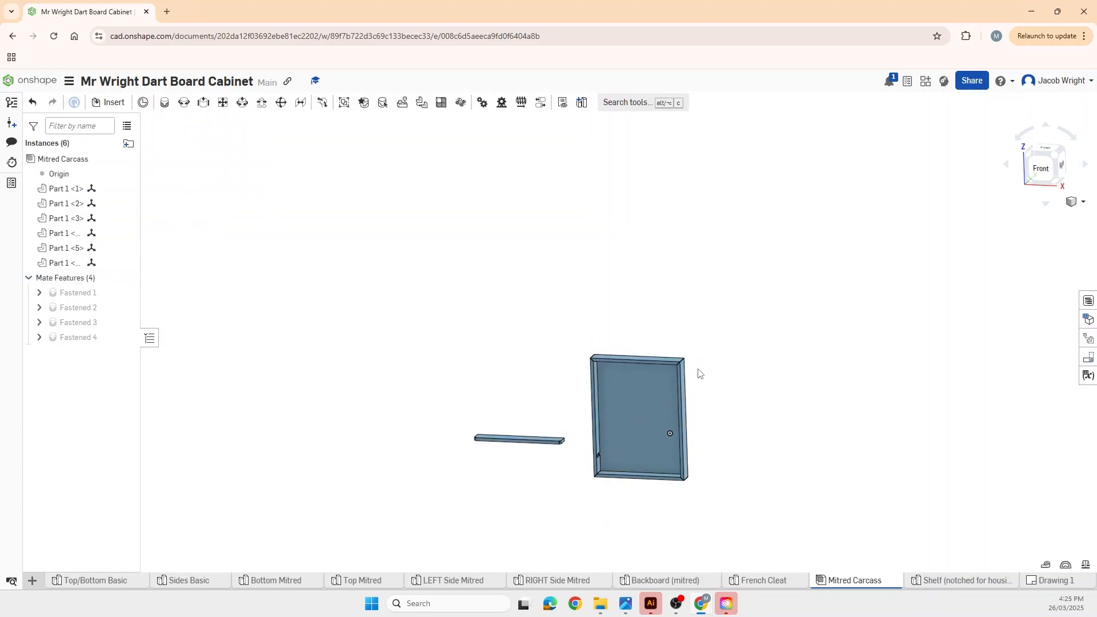
Add a fastened mate joining the top inner corner of the shelf's left notch to the lower front corner of the left side's housing slot.
click(164, 104)
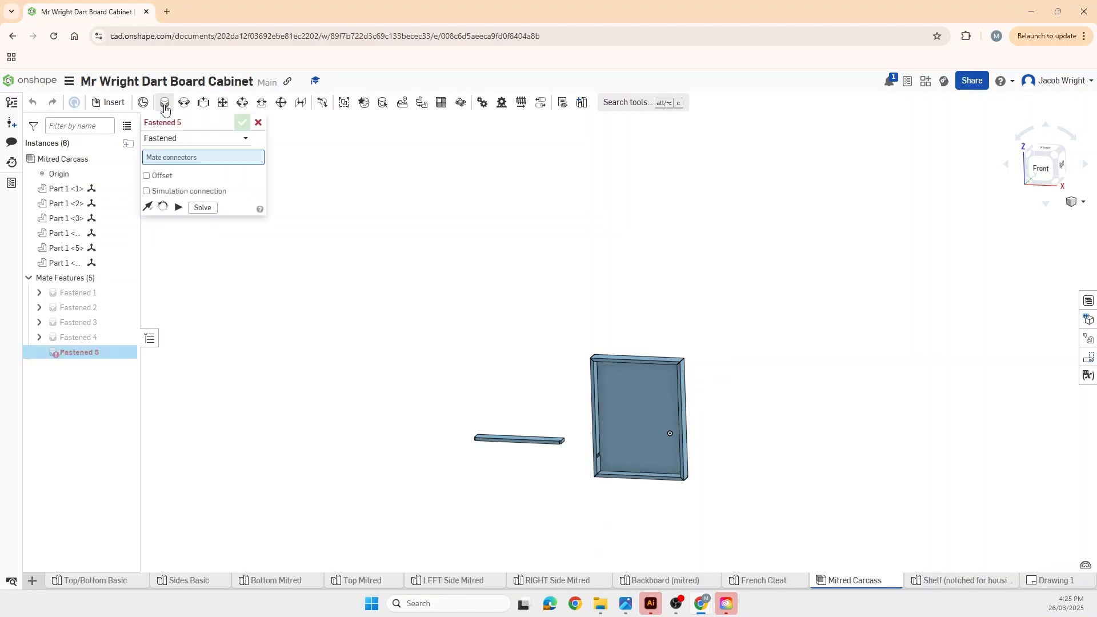
scroll(475, 441, down, 10)
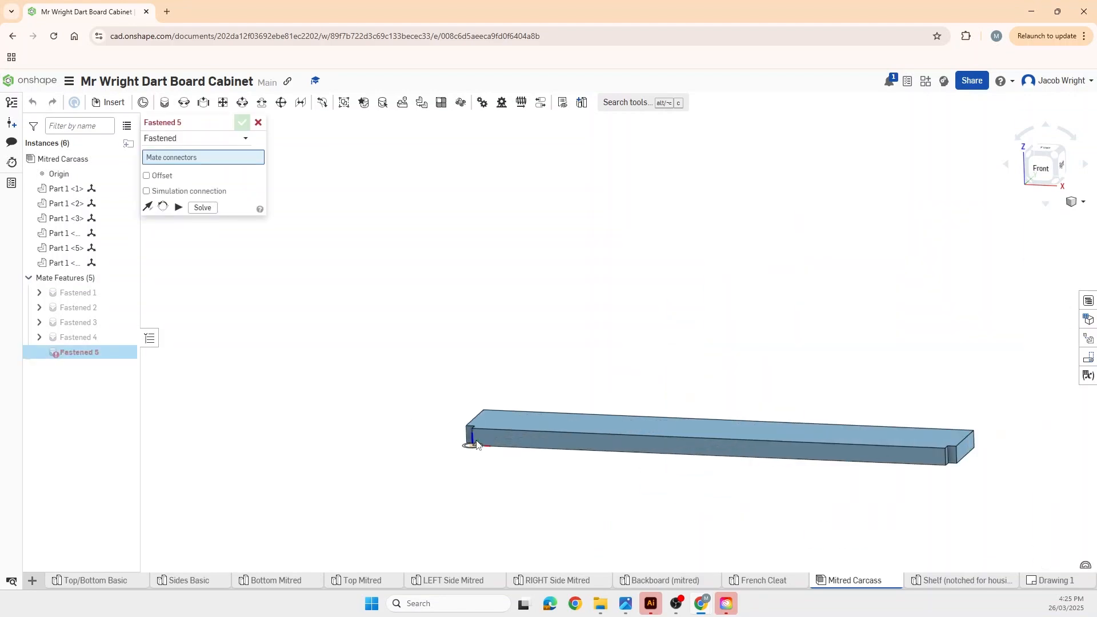
scroll(476, 444, down, 5)
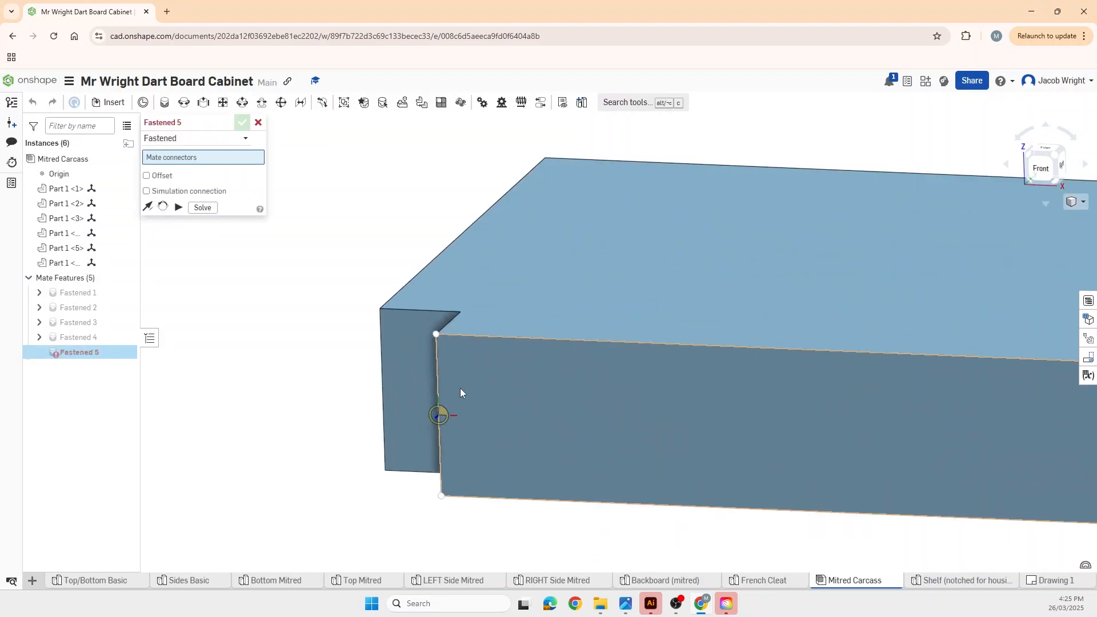
click(461, 313)
scroll(482, 391, up, 5)
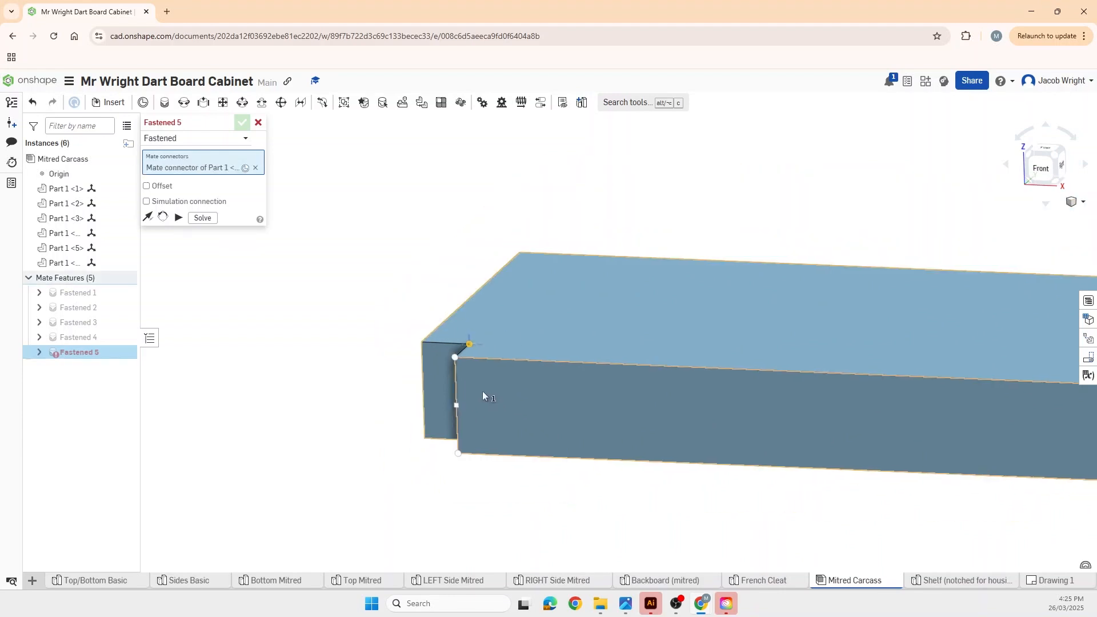
scroll(482, 400, up, 8)
scroll(778, 465, down, 8)
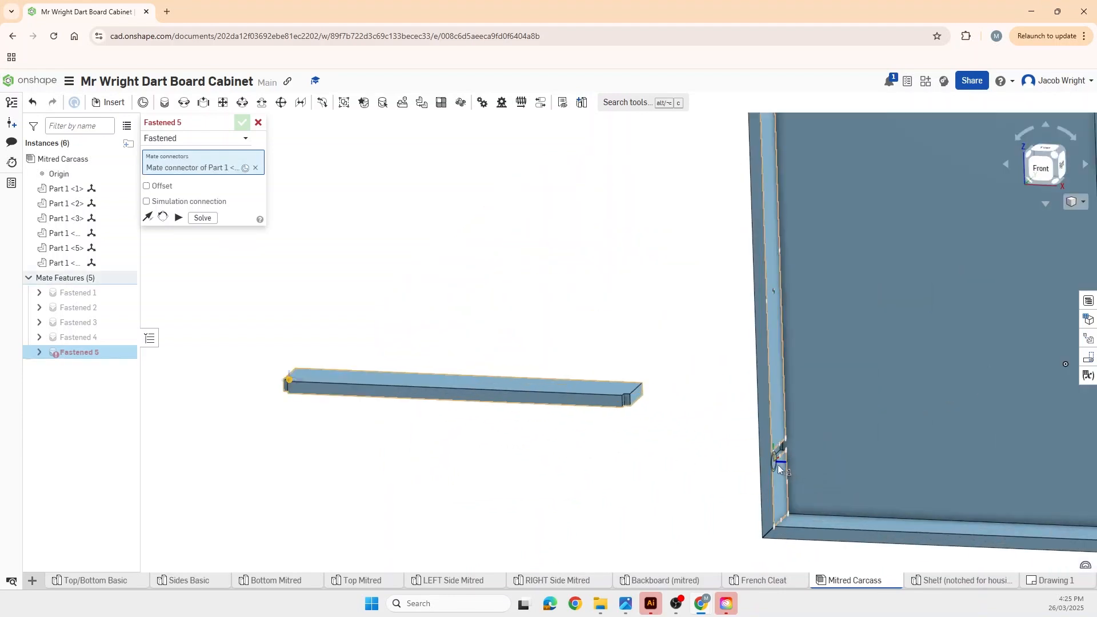
scroll(777, 464, down, 4)
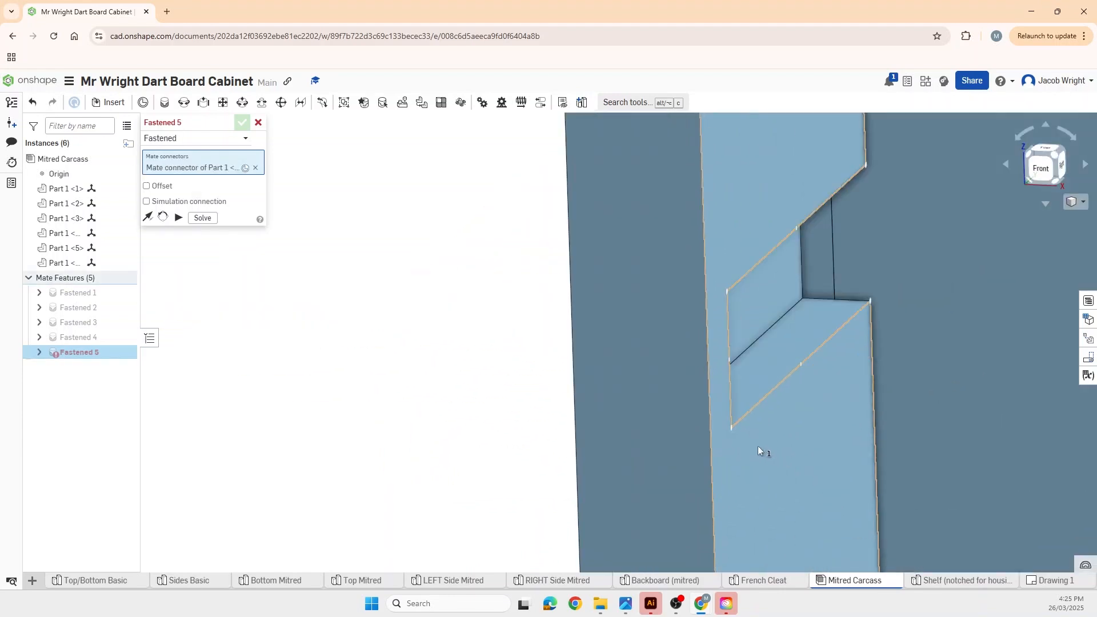
click(733, 428)
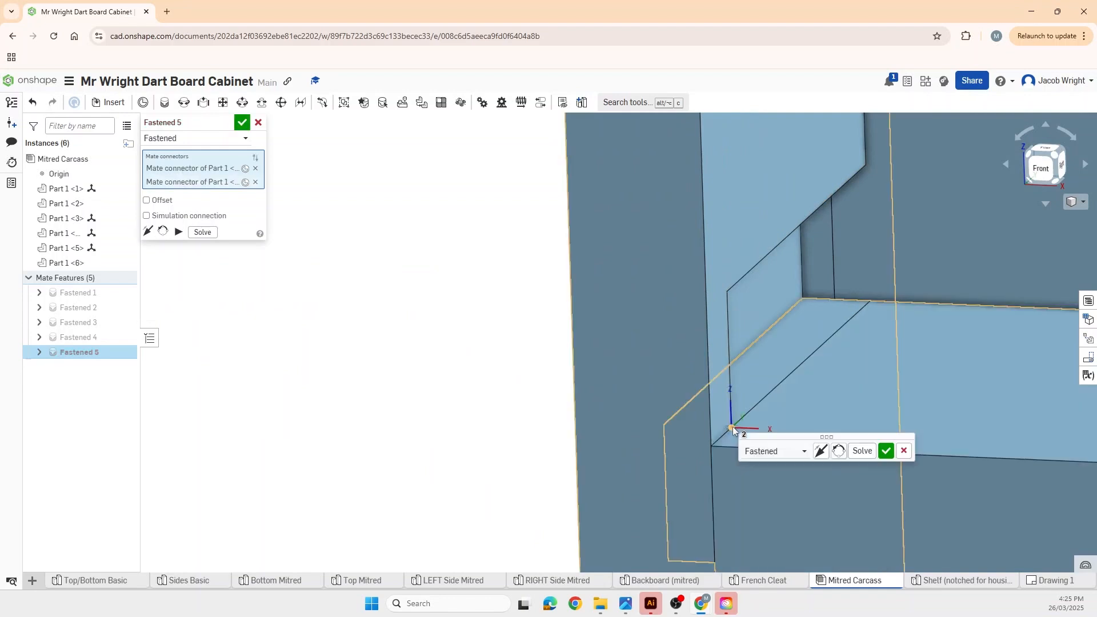
scroll(747, 432, up, 3)
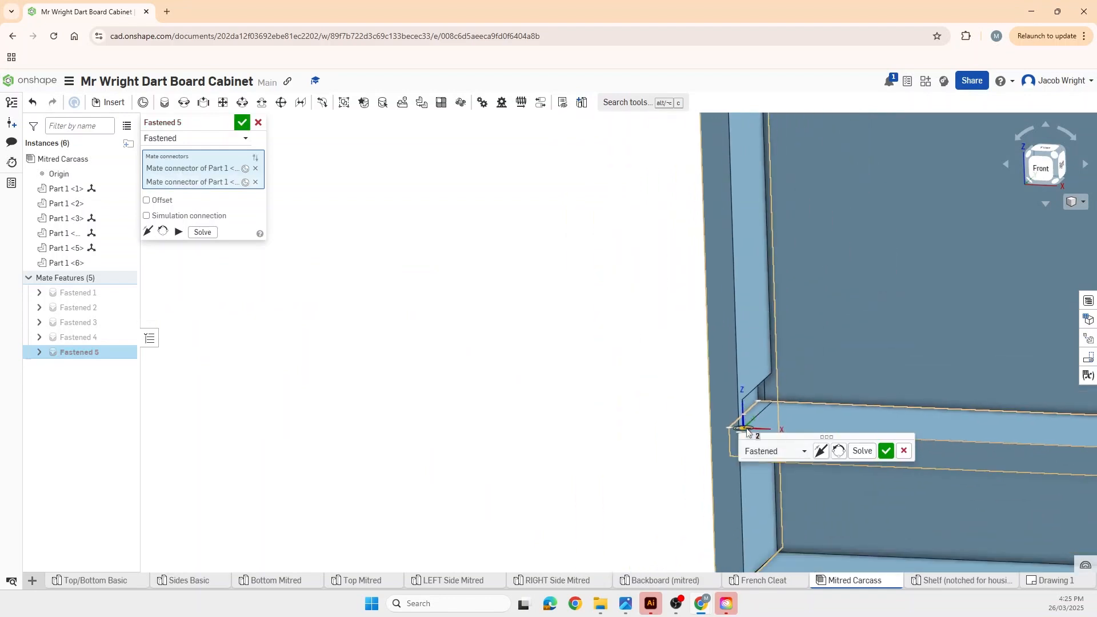
scroll(849, 471, up, 6)
scroll(914, 473, up, 3)
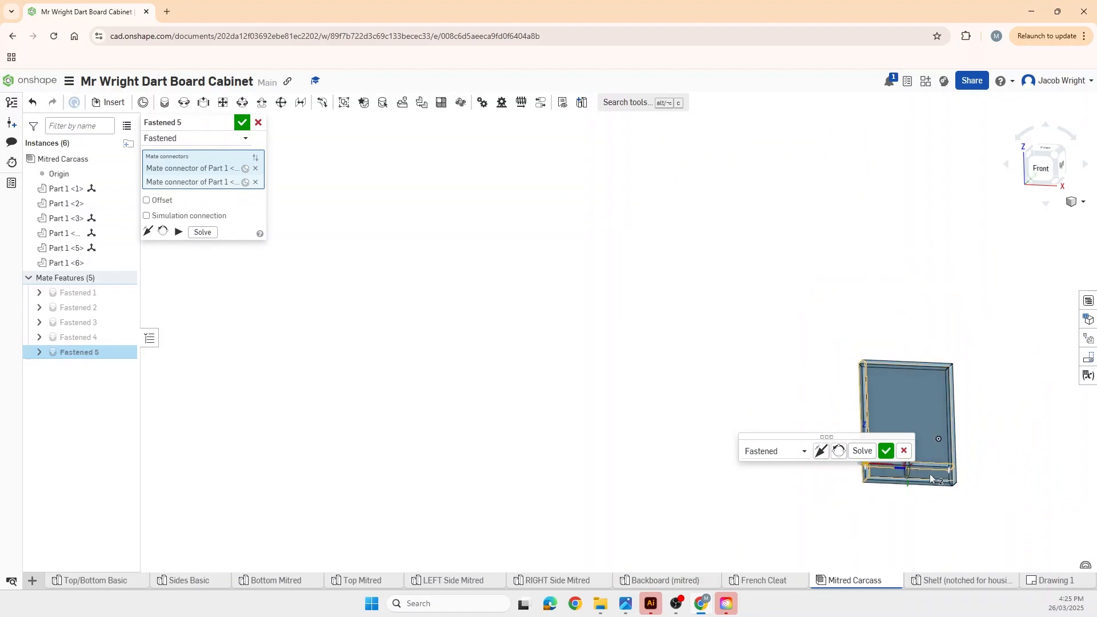
scroll(936, 475, down, 7)
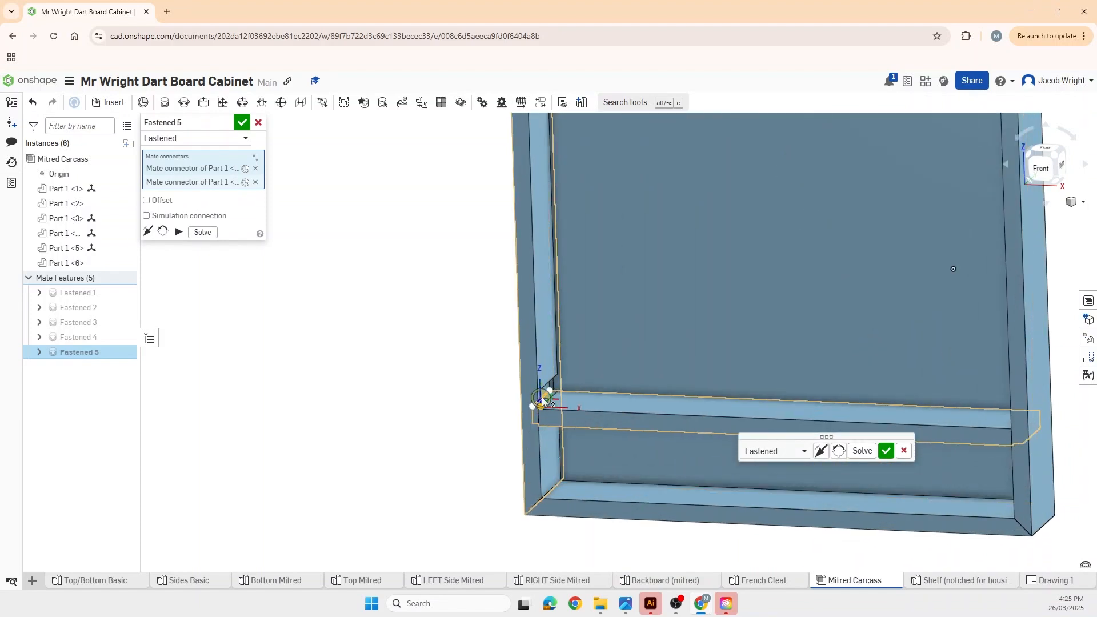
scroll(543, 410, down, 3)
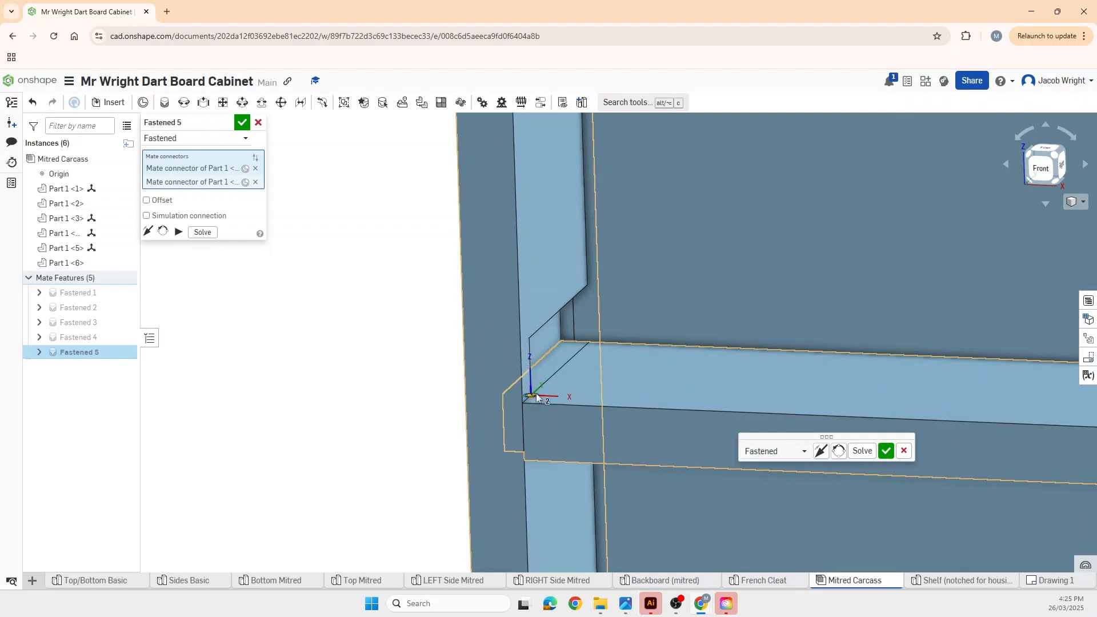
right_drag(585, 375, 555, 381)
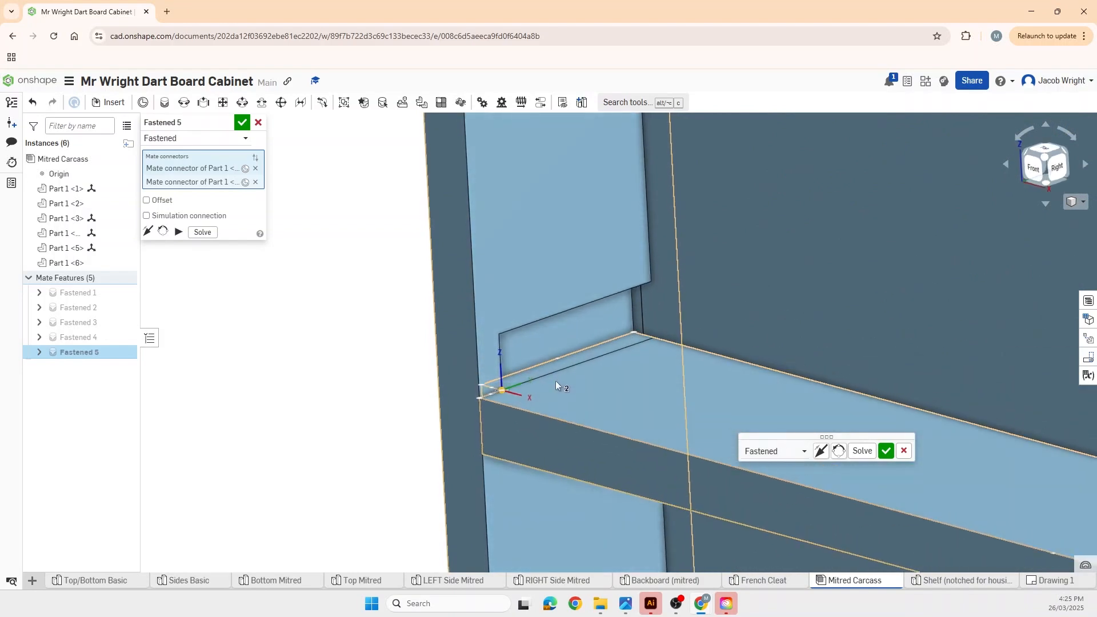
click(886, 451)
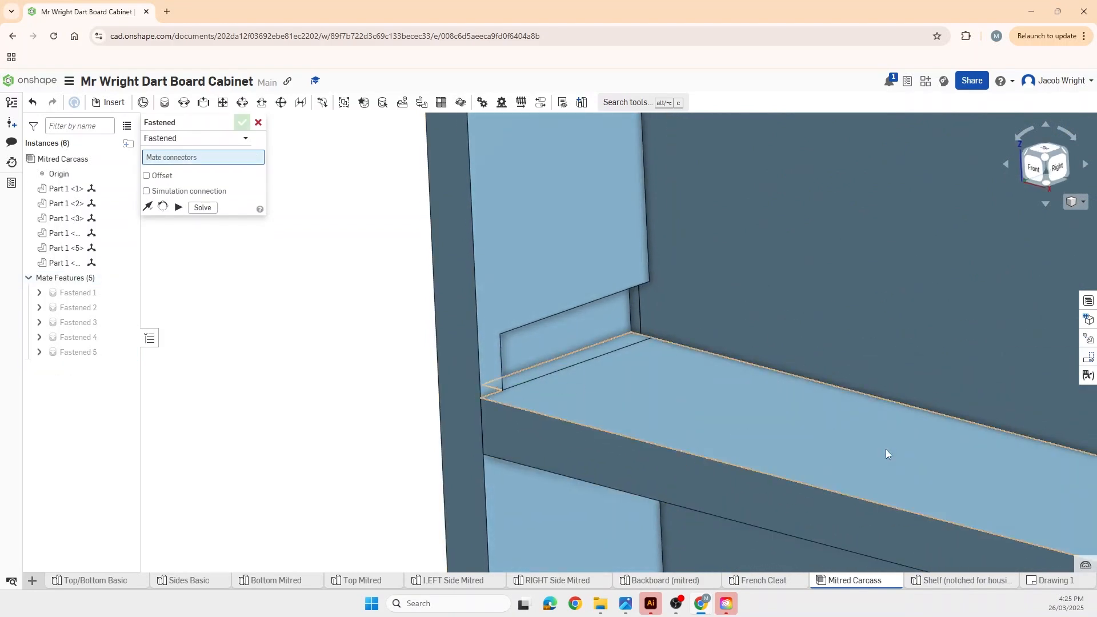
scroll(885, 449, down, 8)
scroll(885, 472, down, 4)
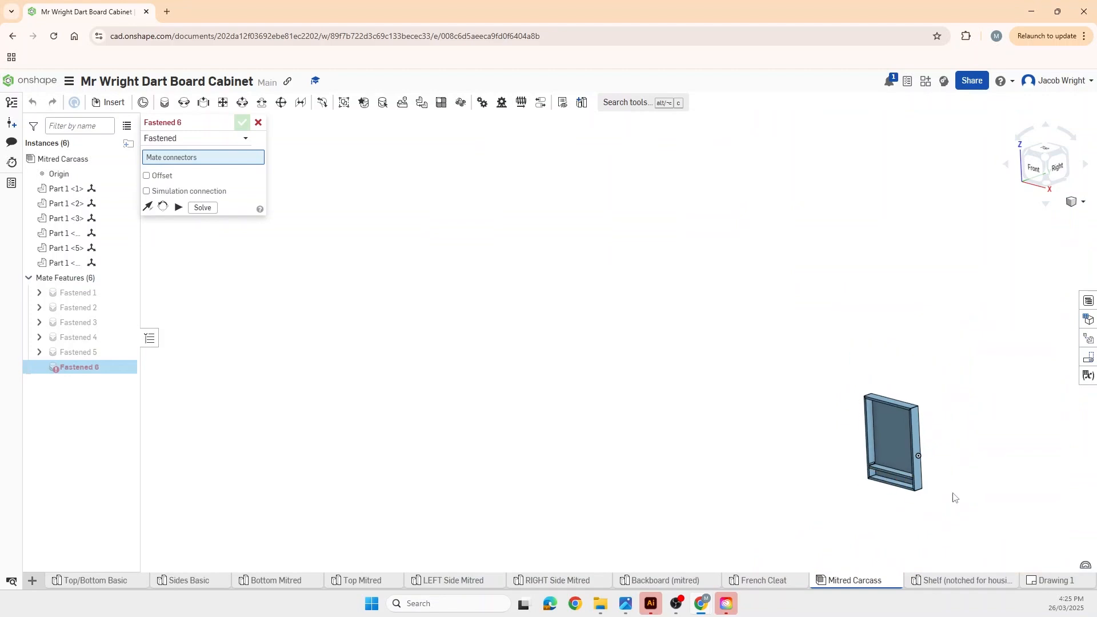
scroll(954, 497, up, 6)
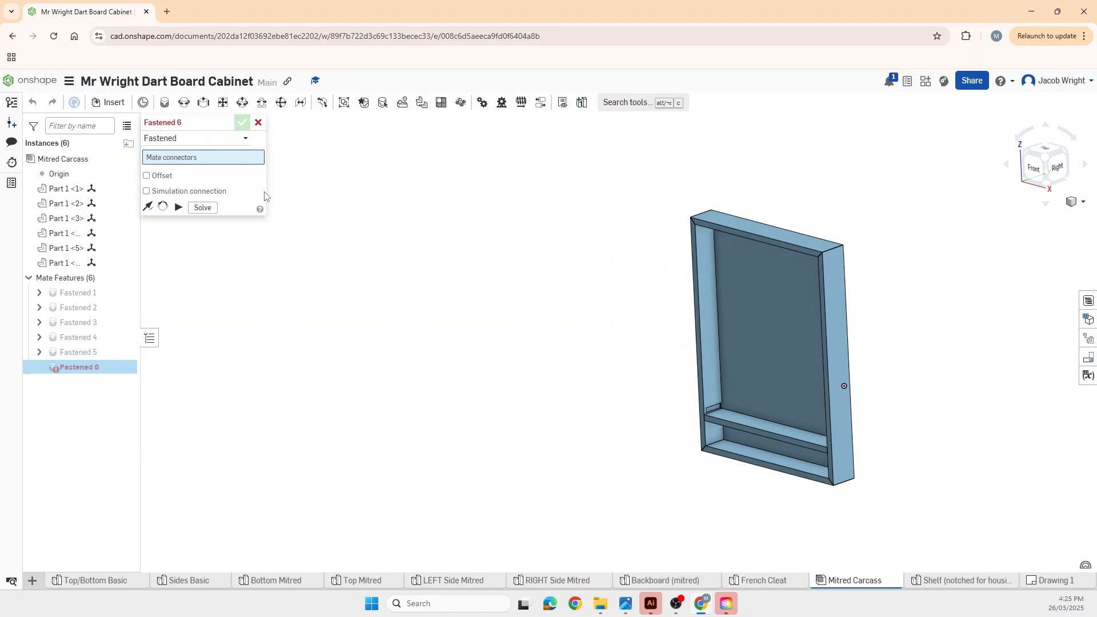
click(257, 124)
Run interference detection on all six carcass parts and examine both ends of the shelf.
drag(634, 172, 916, 502)
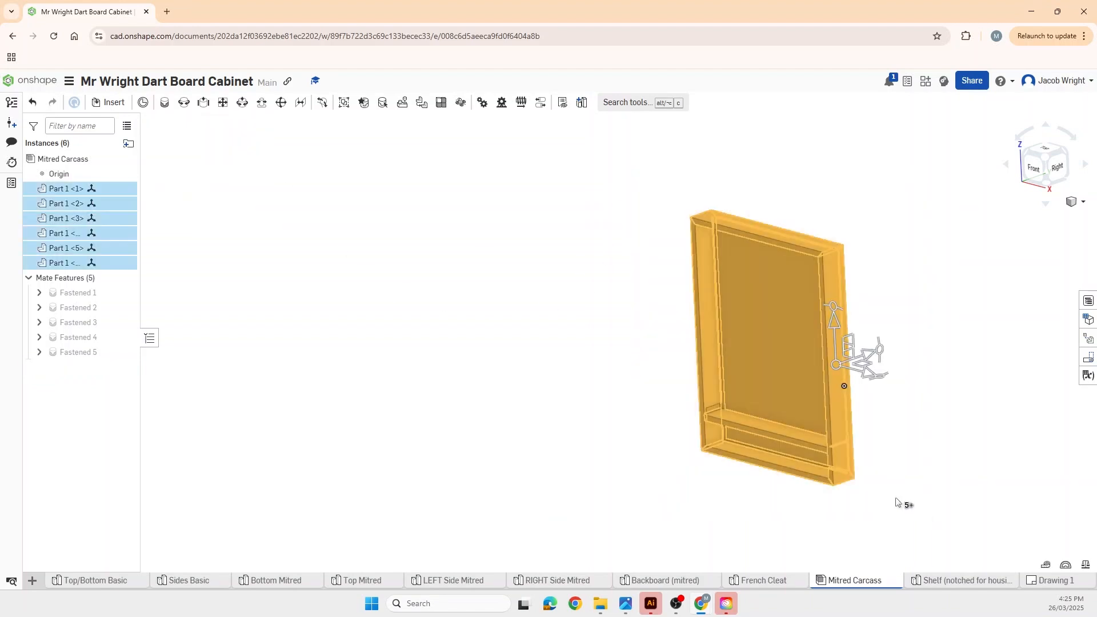
right_click(832, 420)
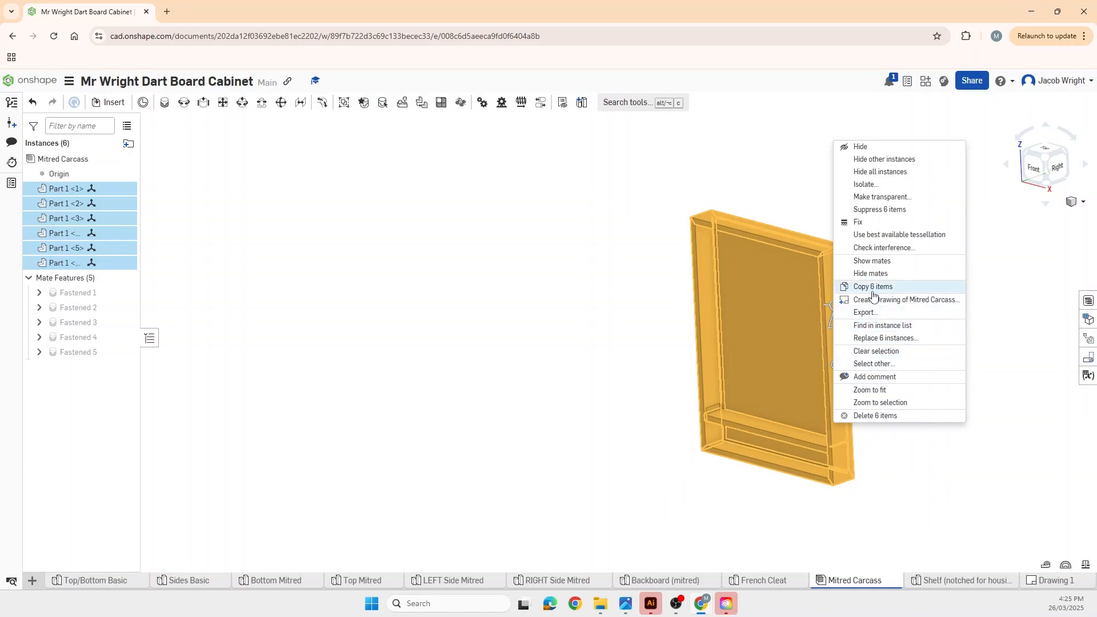
click(898, 249)
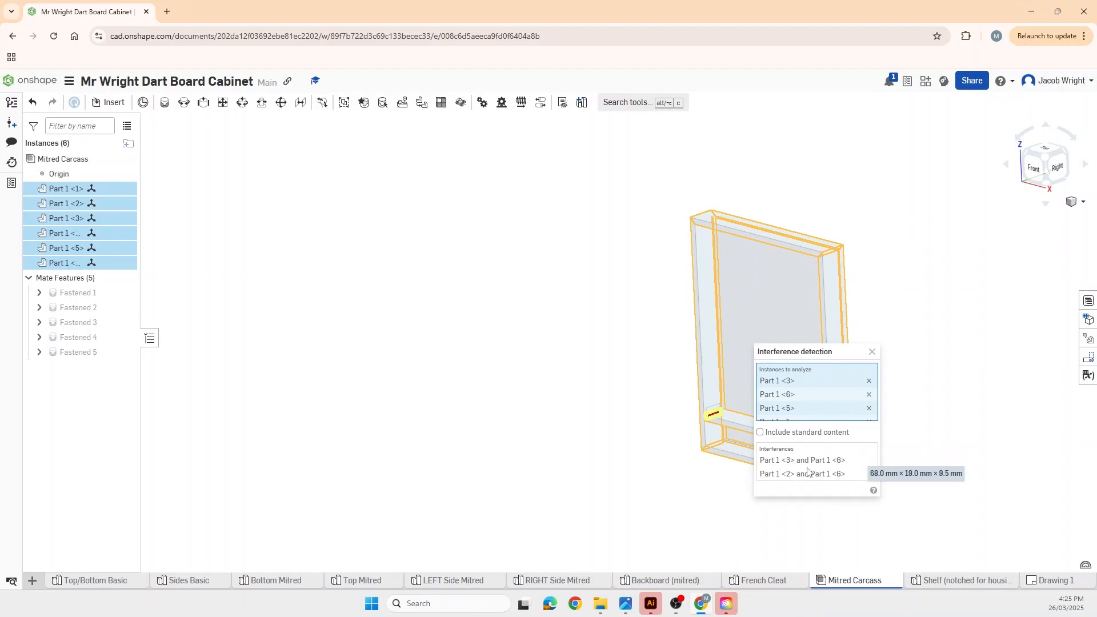
drag(836, 352, 619, 329)
scroll(712, 430, up, 5)
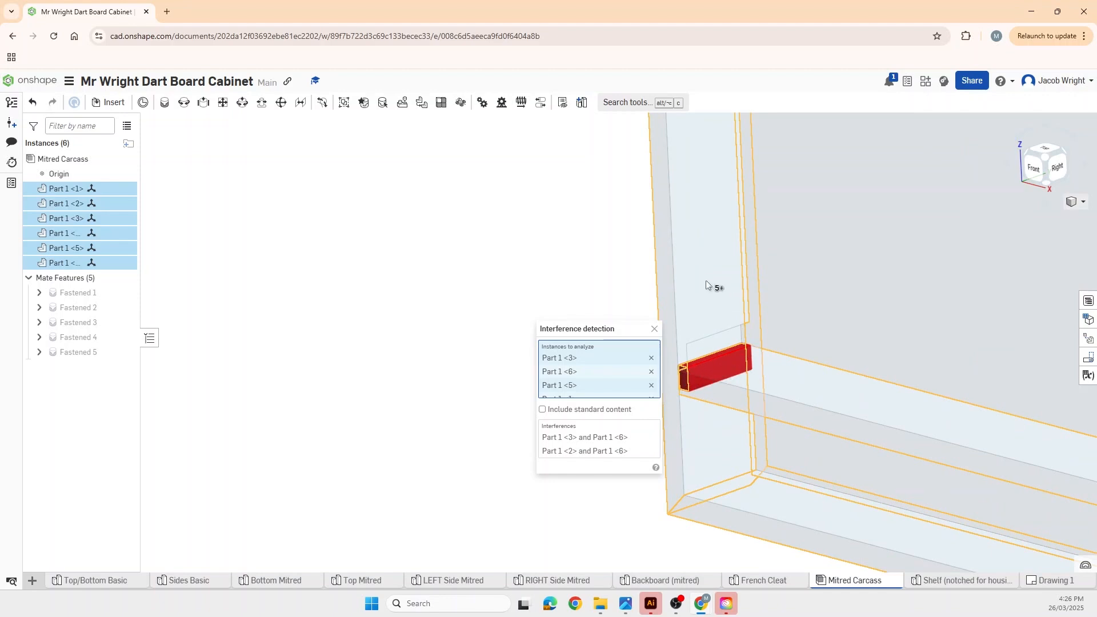
scroll(737, 434, down, 5)
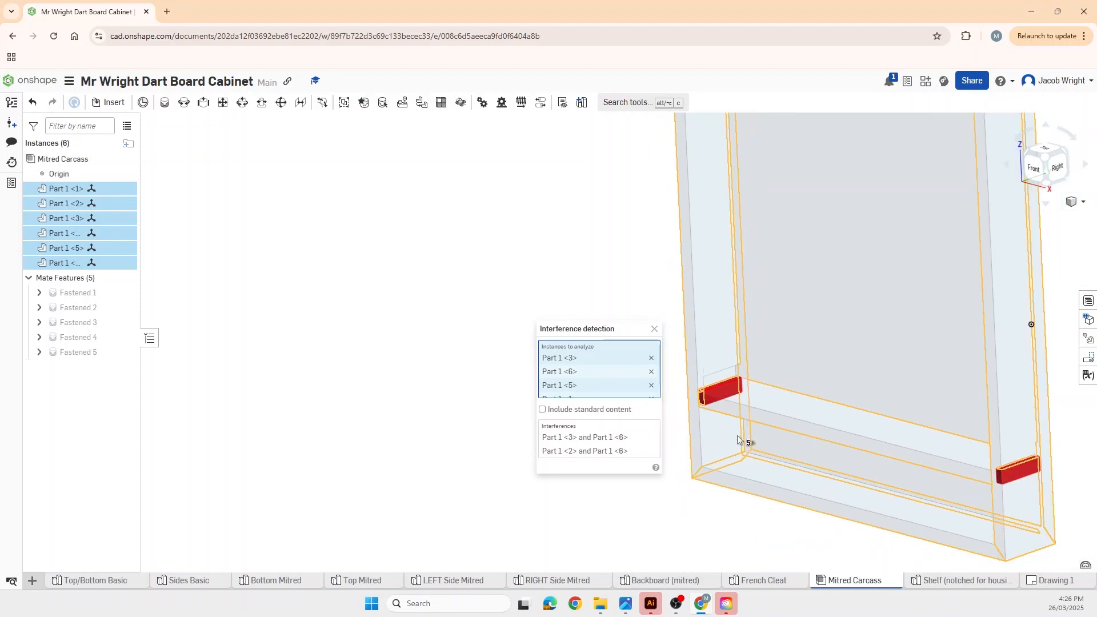
click(654, 328)
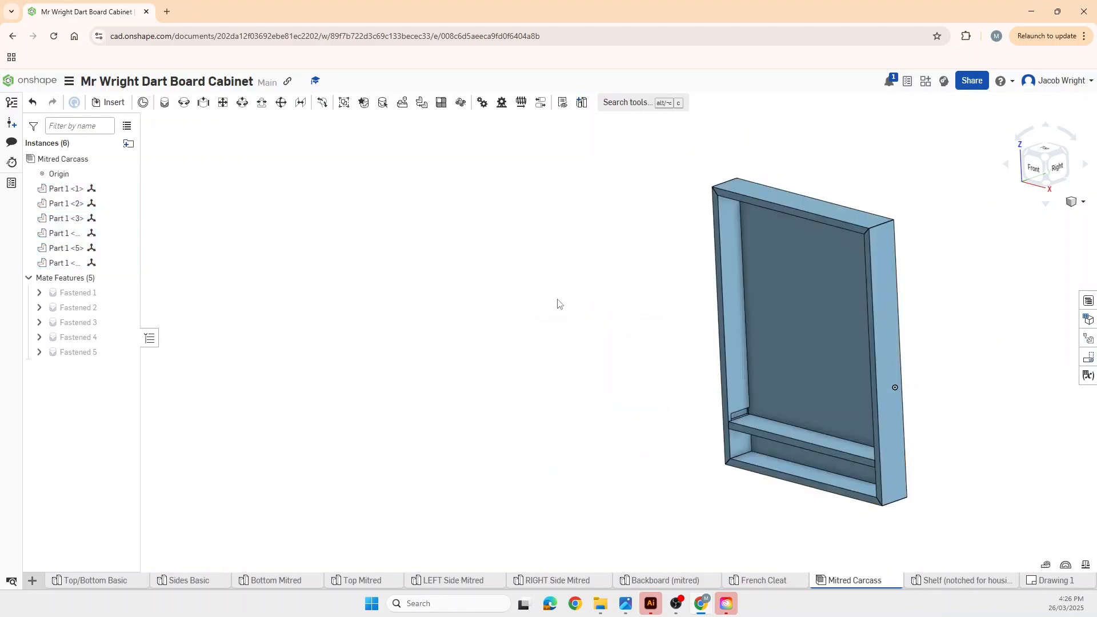
Delete the fastened mate holding the shelf to the left side and pull the shelf out in front of the carcass.
click(93, 353)
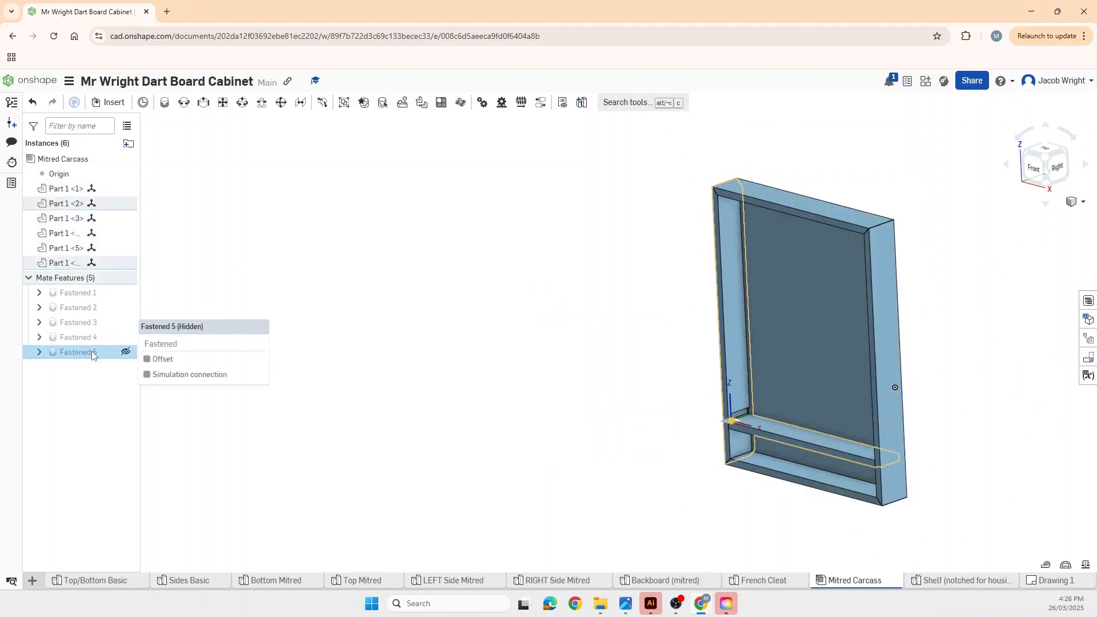
key(Delete)
drag(779, 433, 582, 361)
right_drag(642, 432, 649, 433)
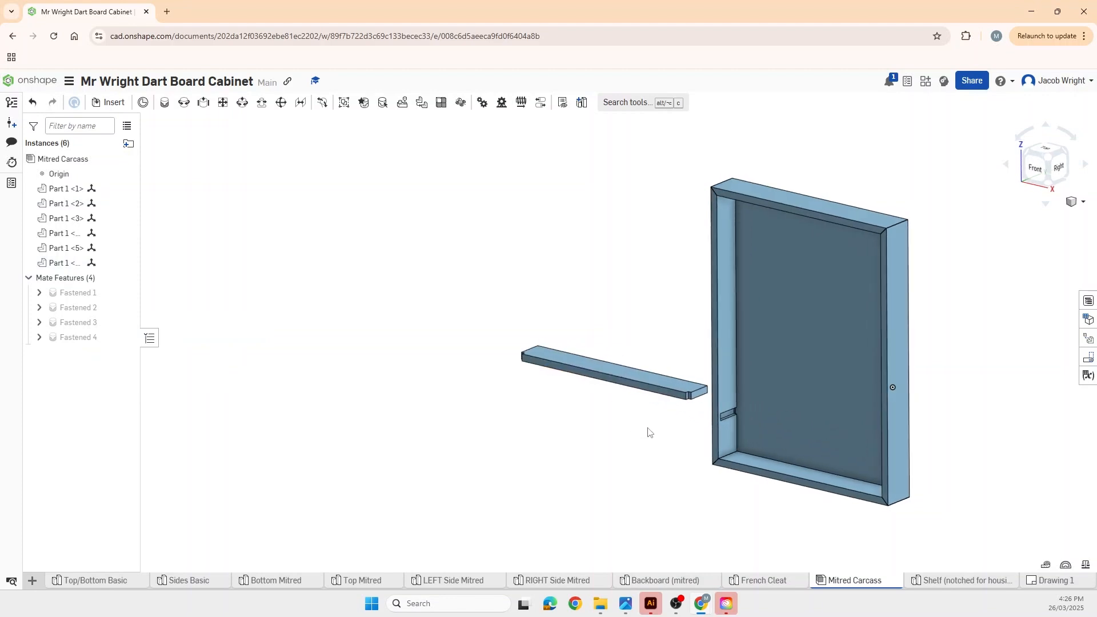
Add a fastened mate joining the top inner corner of the shelf's left notch to the upper front corner of the left side's housing slot.
click(166, 104)
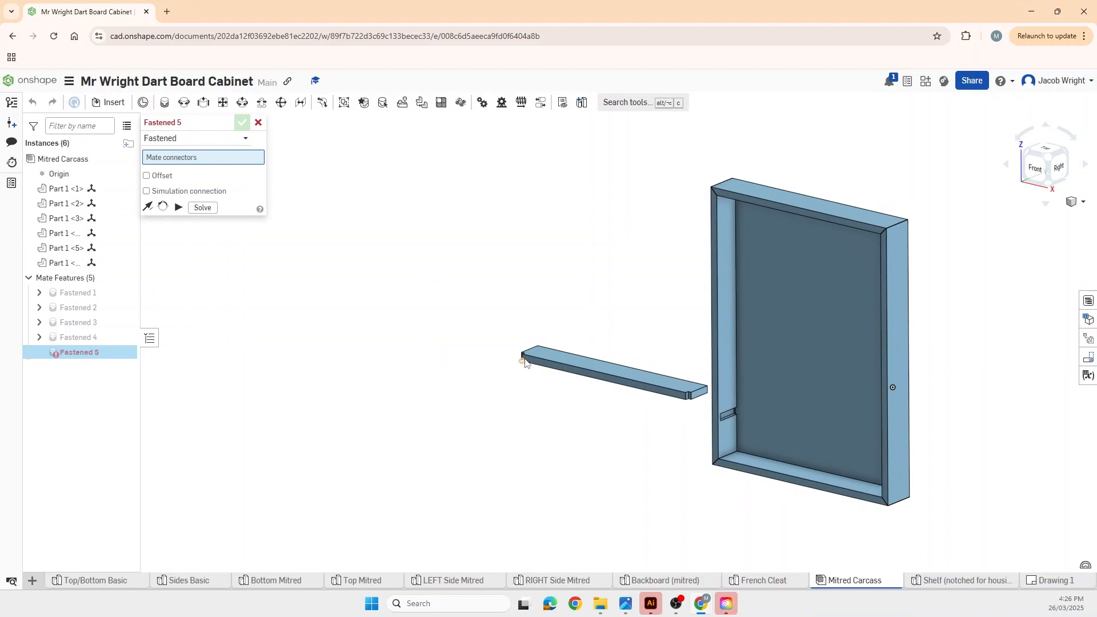
scroll(524, 357, up, 8)
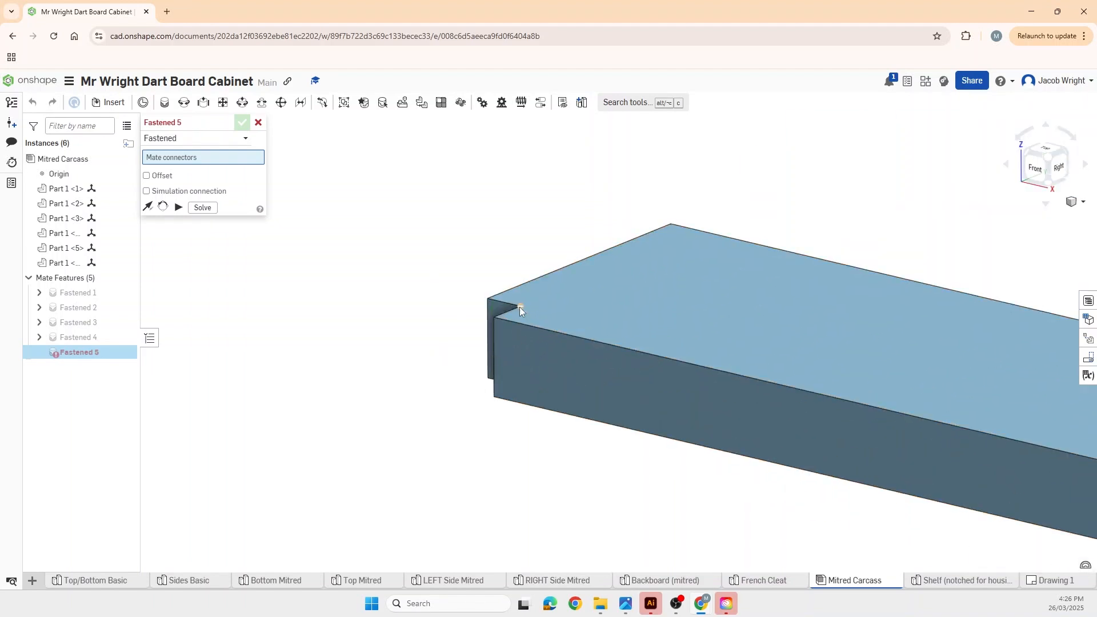
click(521, 306)
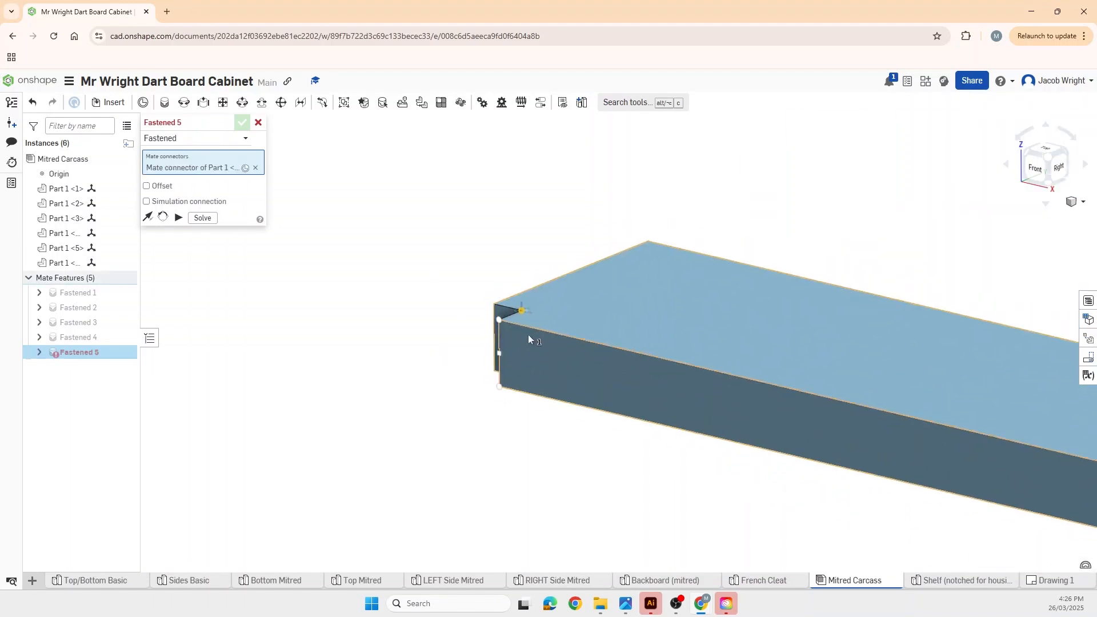
scroll(629, 421, down, 10)
scroll(802, 464, up, 10)
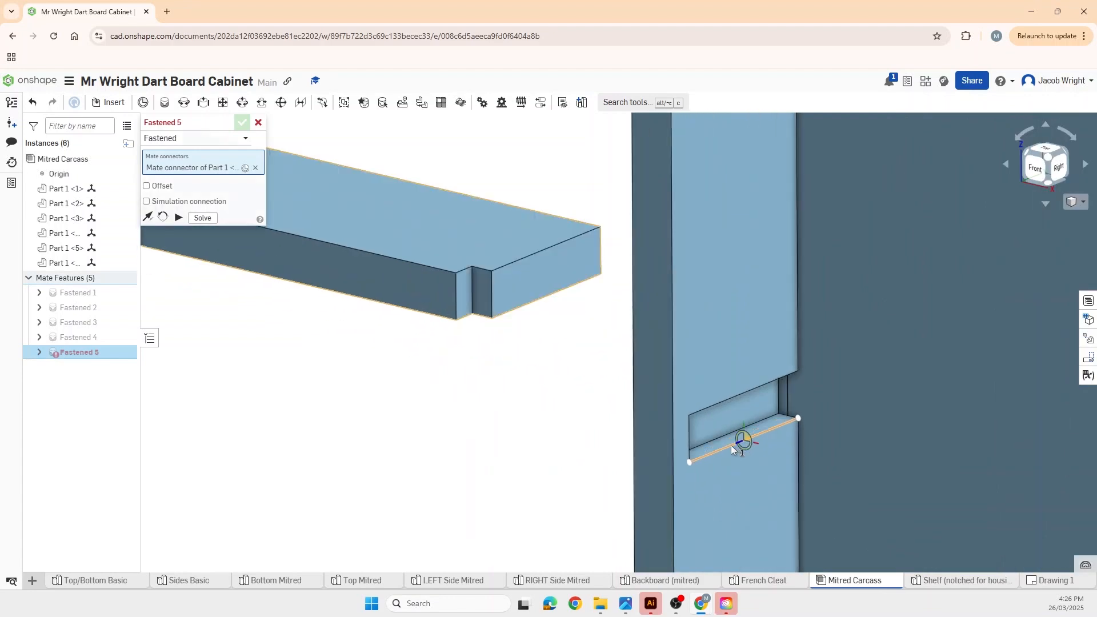
click(681, 410)
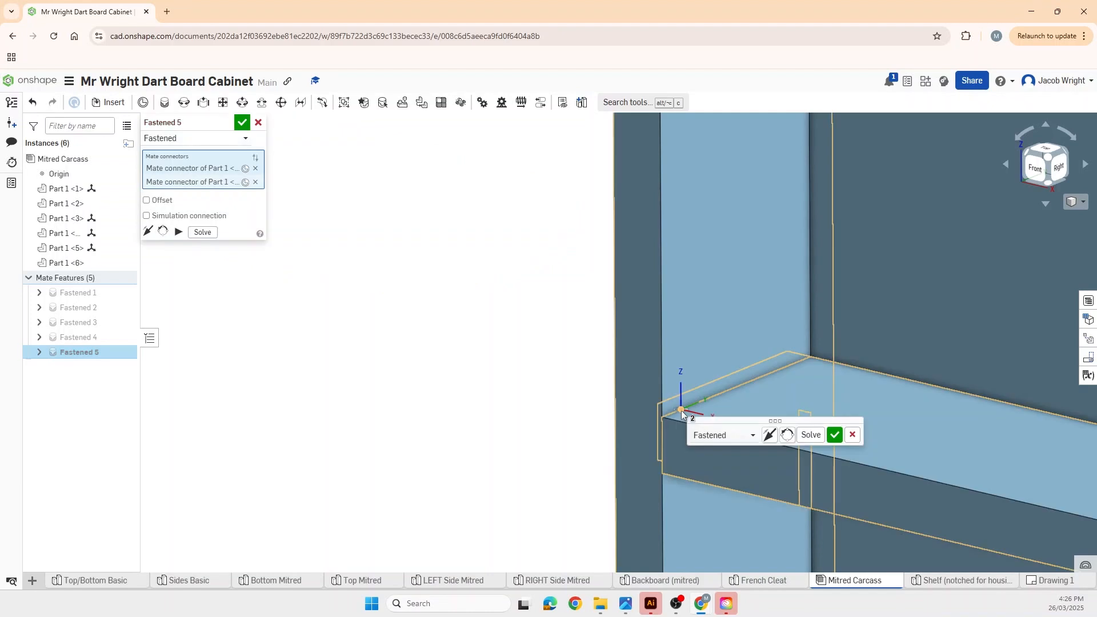
scroll(789, 473, down, 10)
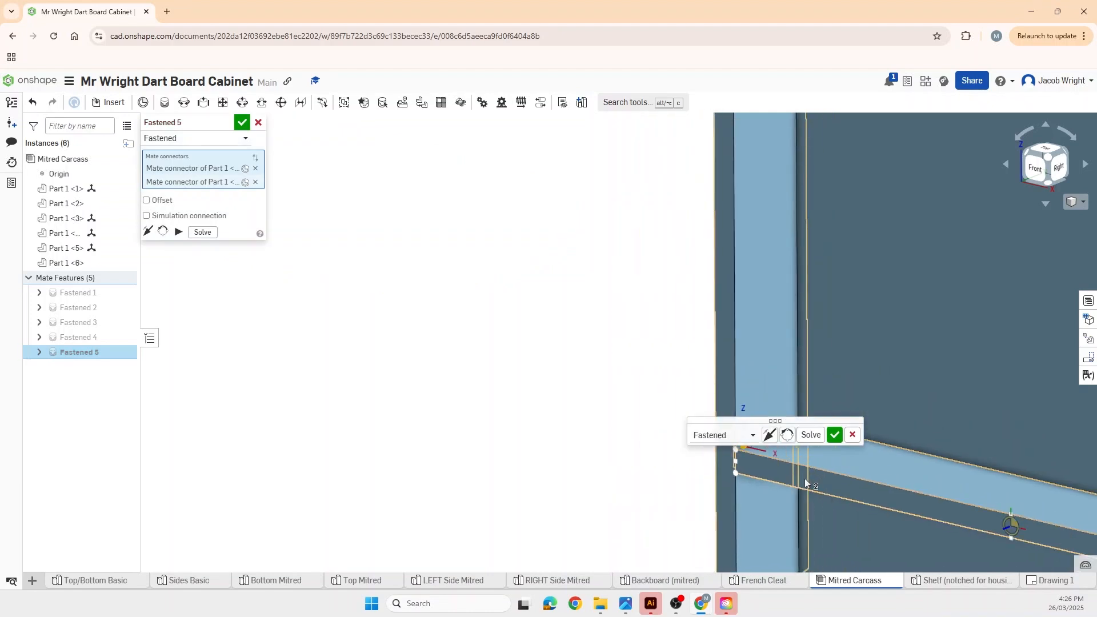
click(834, 434)
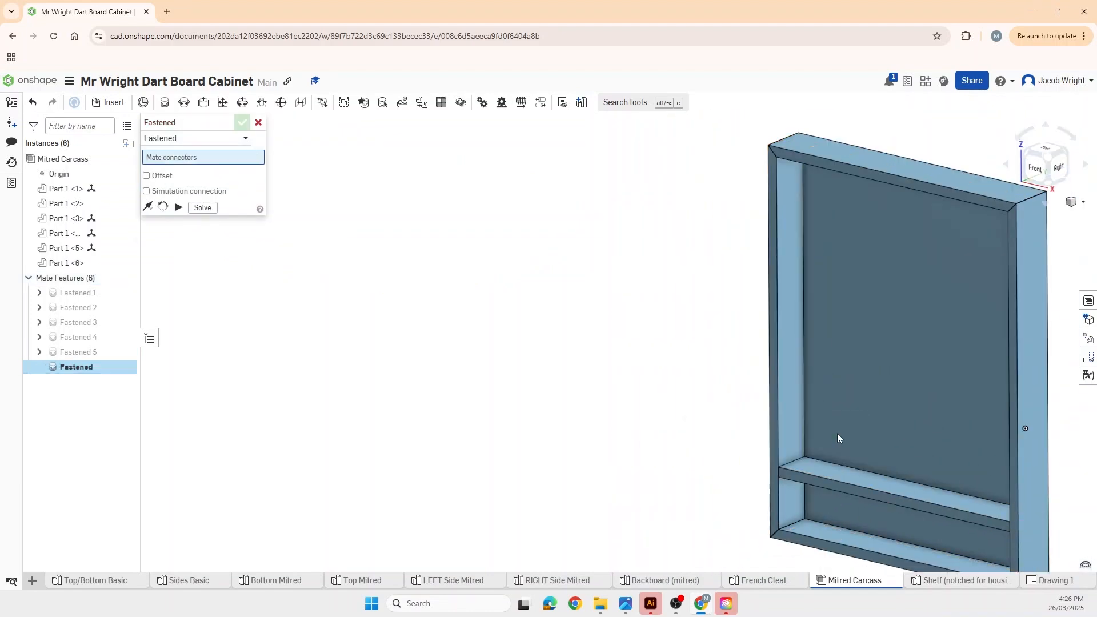
mouse_move(895, 512)
right_down()
mouse_move(964, 507)
mouse_move(904, 499)
right_up()
scroll(914, 499, down, 5)
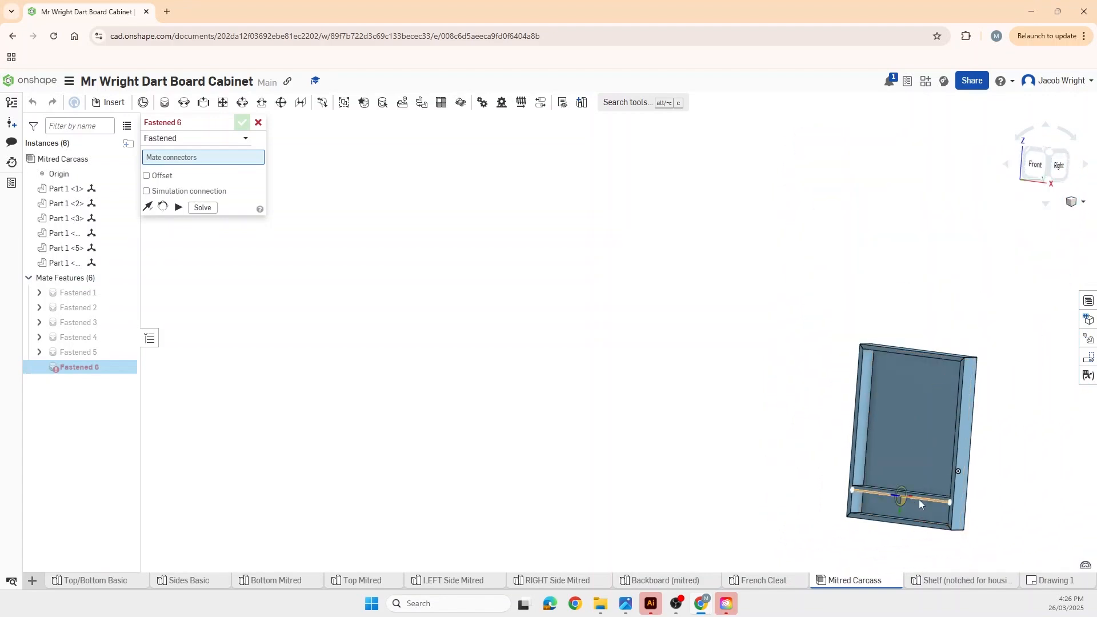
click(258, 122)
Run interference detection on all six carcass parts with the re-mated shelf.
drag(800, 311, 1011, 570)
right_click(923, 433)
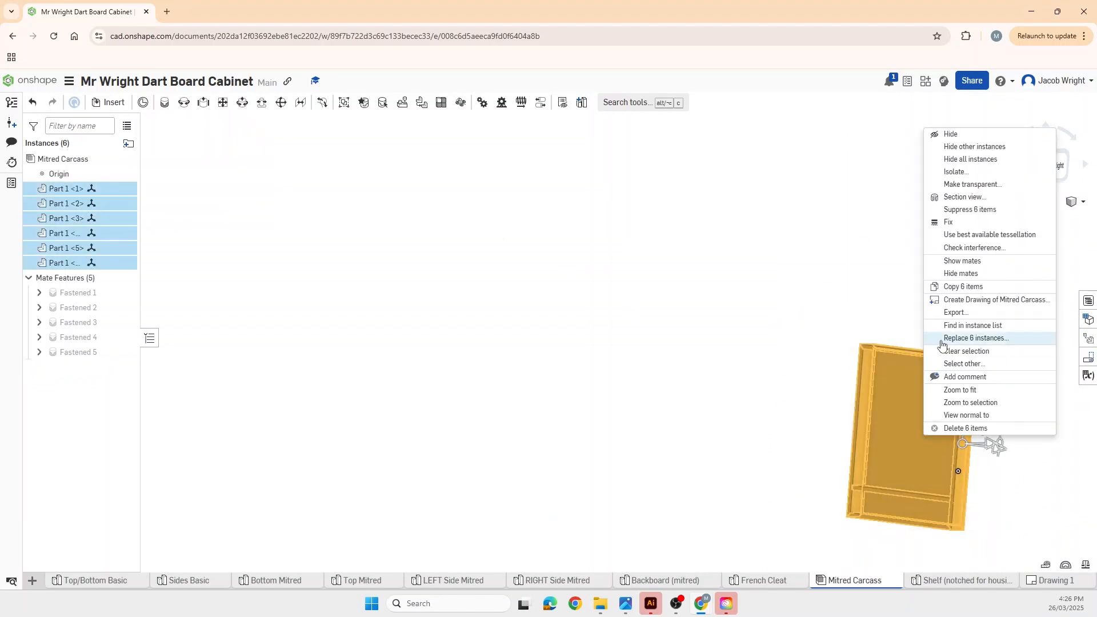
click(973, 248)
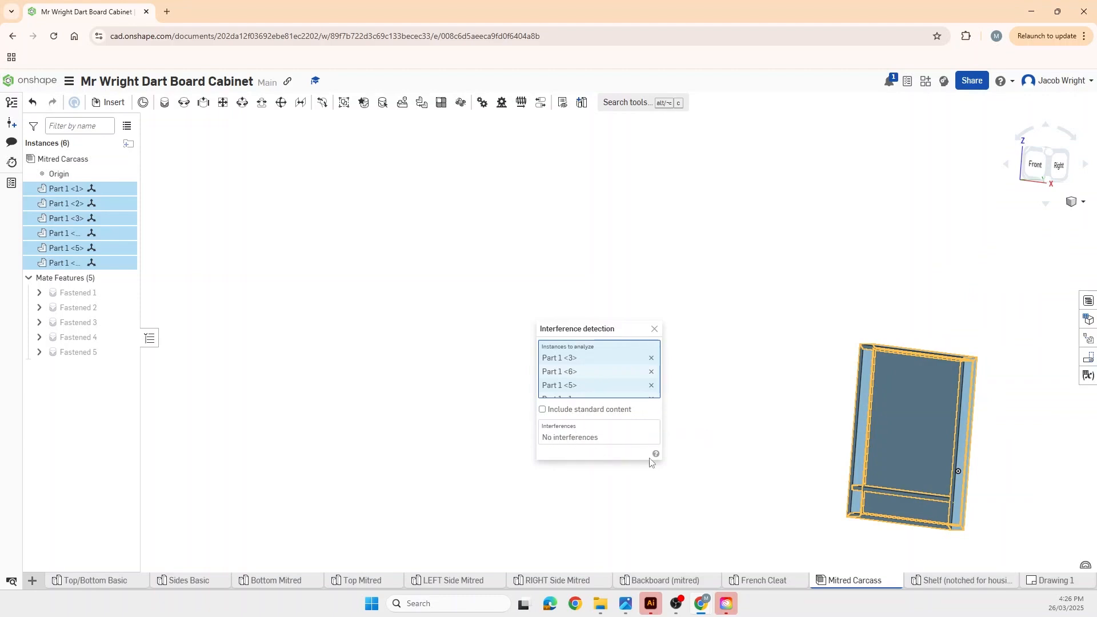
click(654, 329)
Examine the assembled carcass from the front, below and behind, checking how the shelf sits between the sides and backboard.
scroll(860, 509, up, 3)
mouse_move(854, 475)
right_down()
mouse_move(849, 492)
mouse_move(860, 479)
right_up()
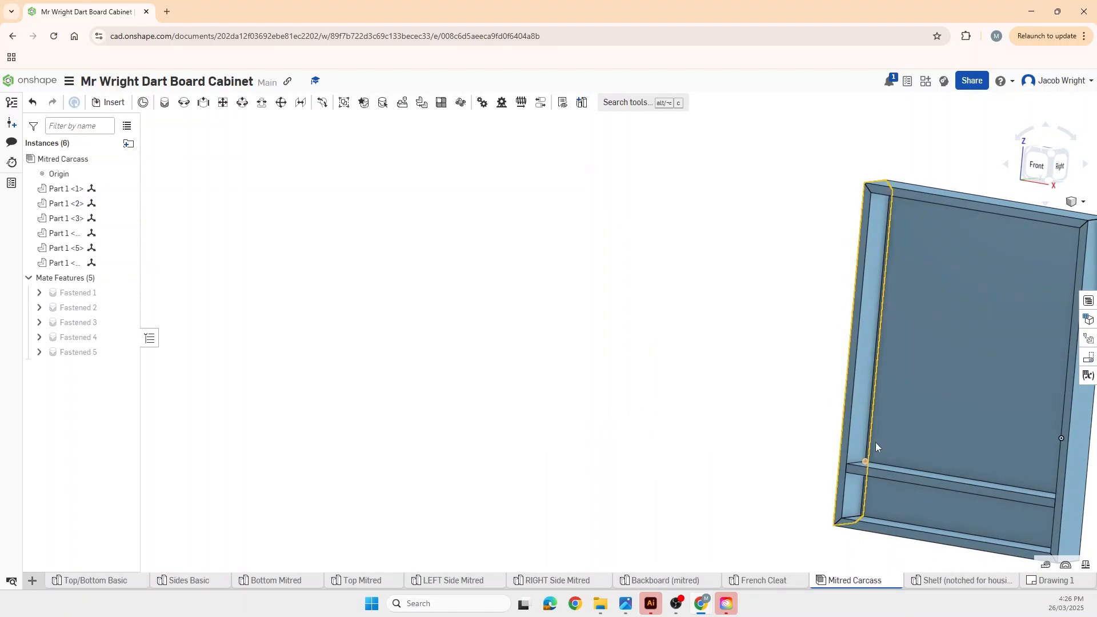
click(1051, 153)
mouse_move(701, 512)
right_down()
mouse_move(684, 488)
mouse_move(691, 496)
right_up()
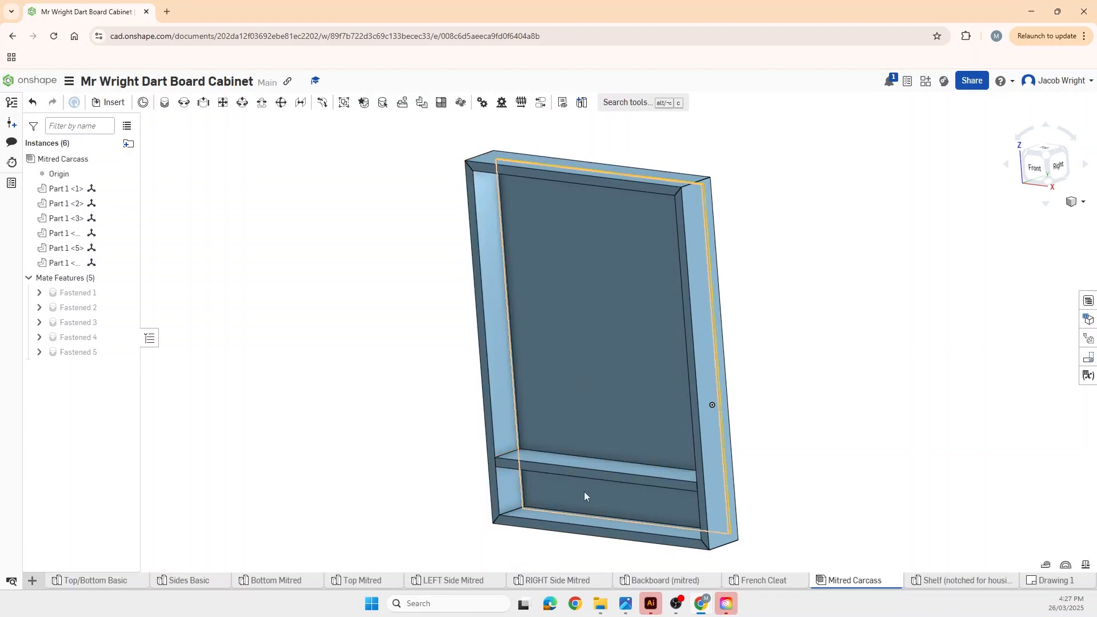
right_drag(588, 496, 605, 447)
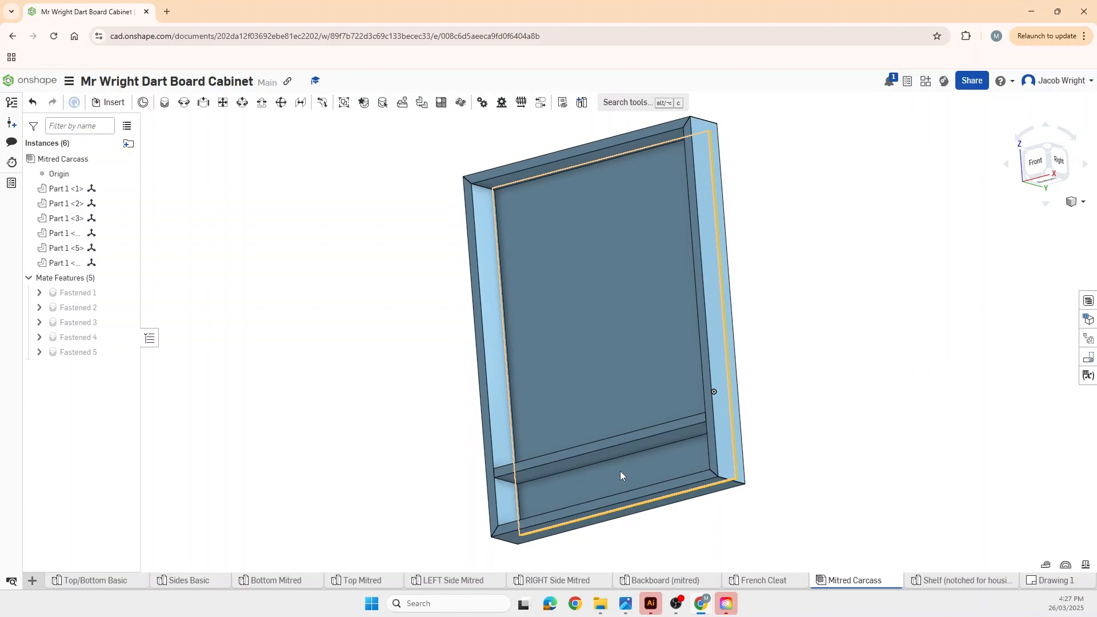
right_drag(625, 411, 618, 437)
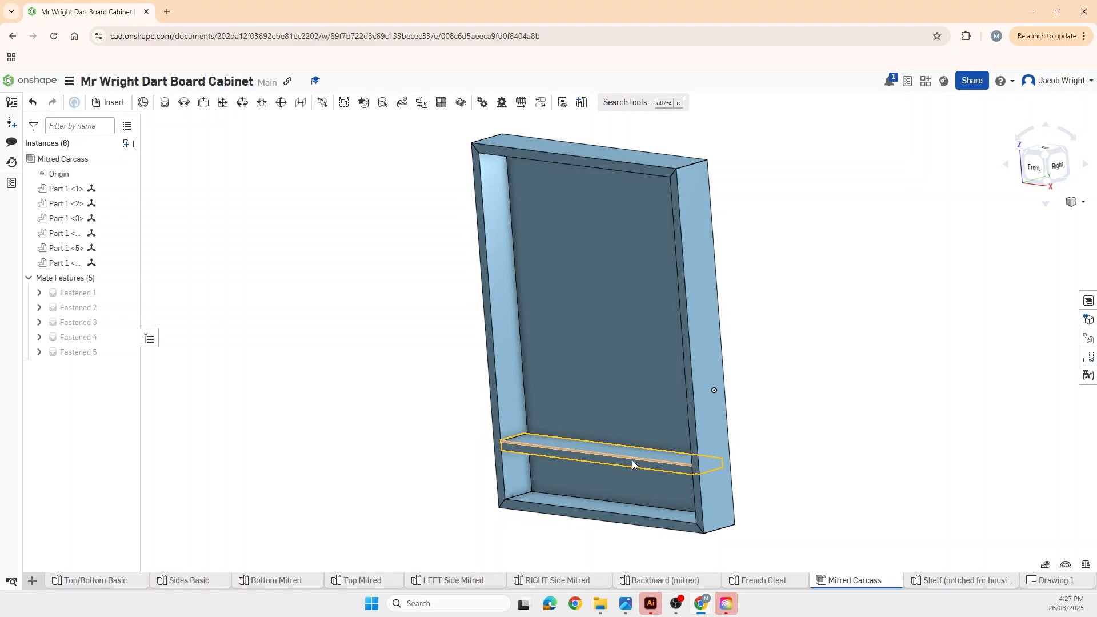
right_drag(606, 337, 630, 364)
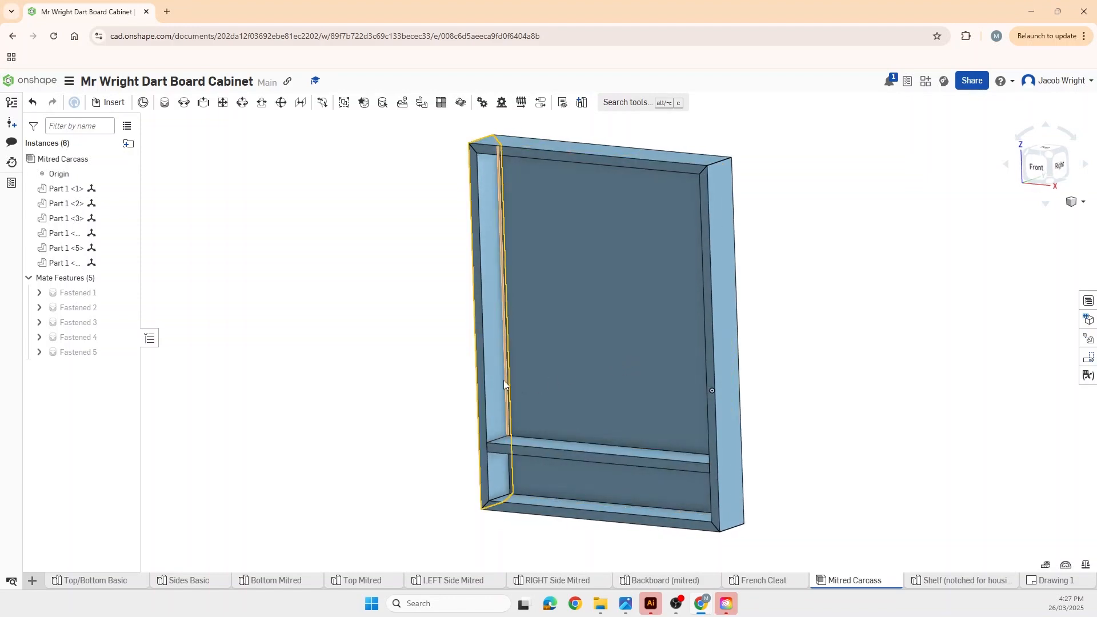
right_drag(673, 401, 733, 398)
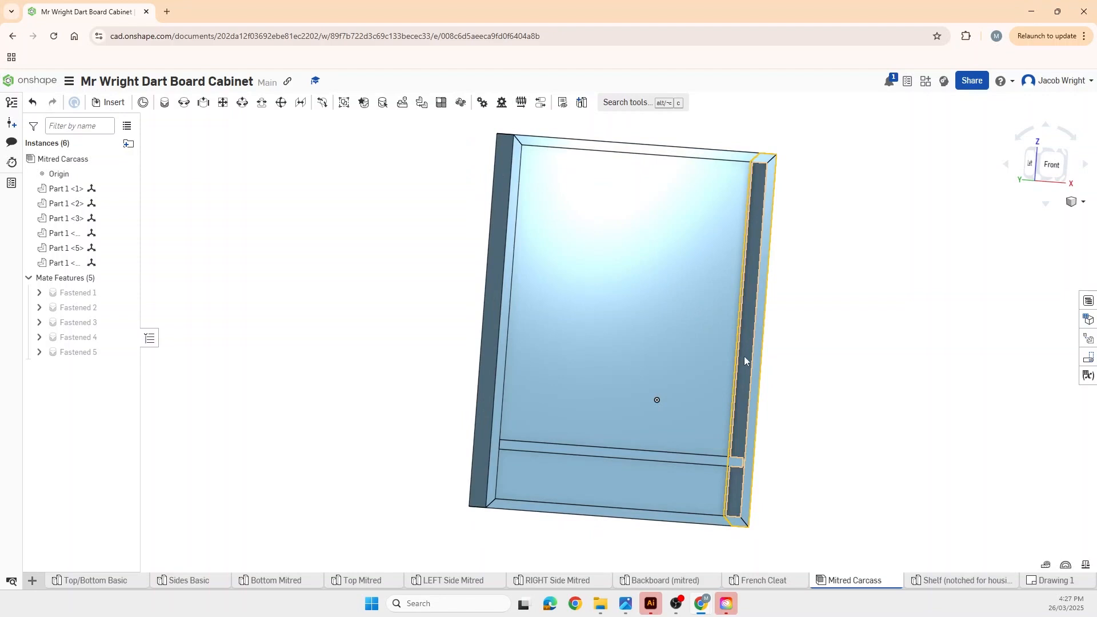
right_drag(709, 346, 674, 357)
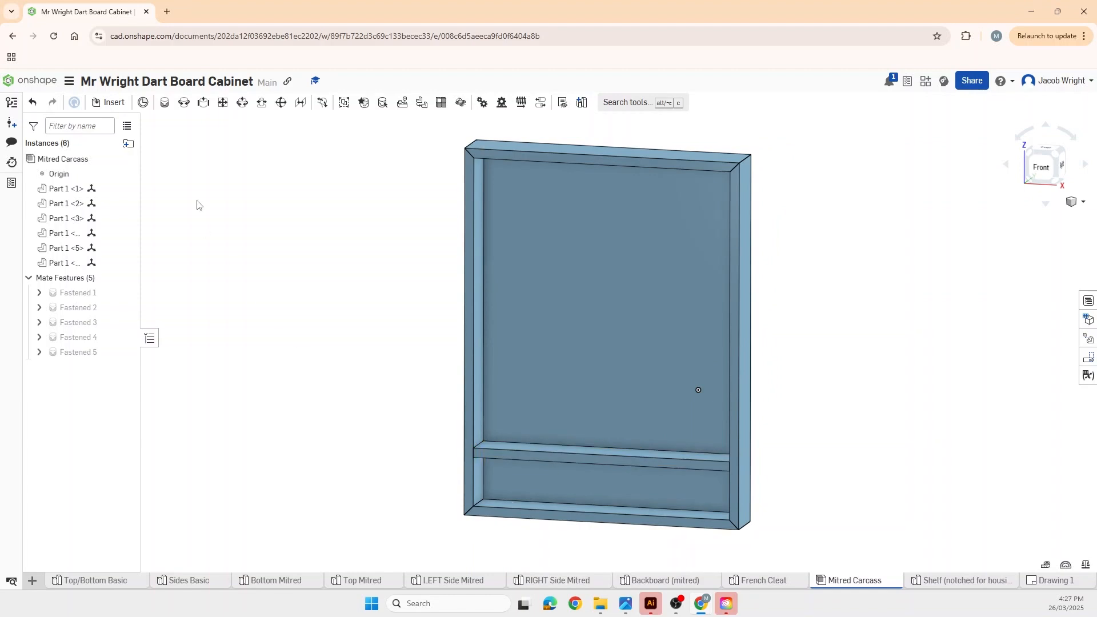
Insert two more copies of the Shelf (notched for housing) part, placed one above the other beside the carcass's right side.
click(113, 107)
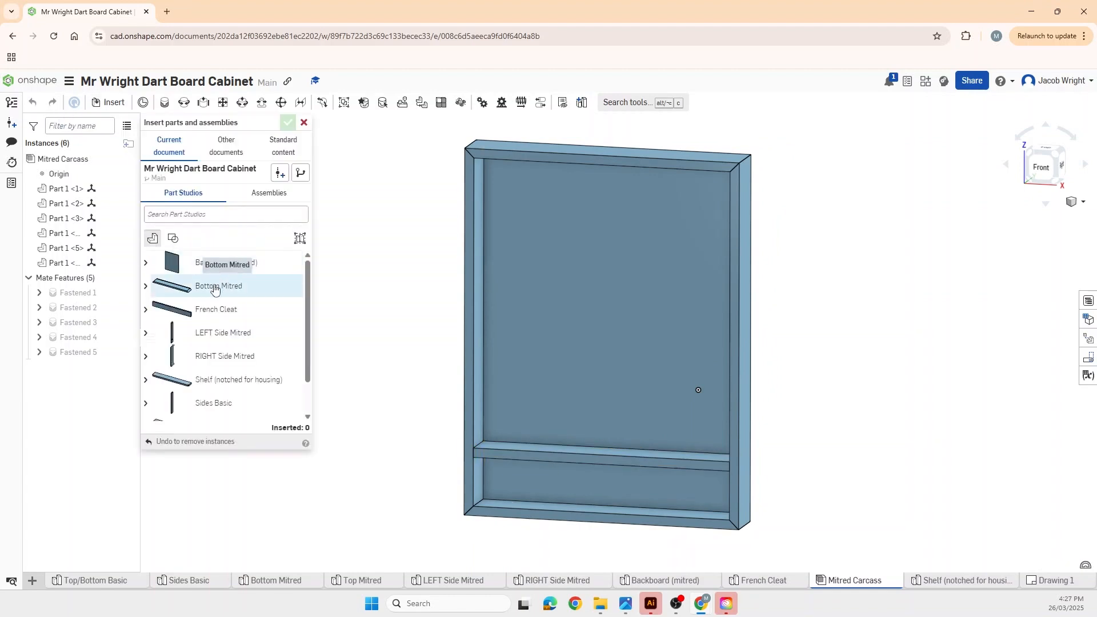
scroll(212, 309, down, 2)
click(206, 345)
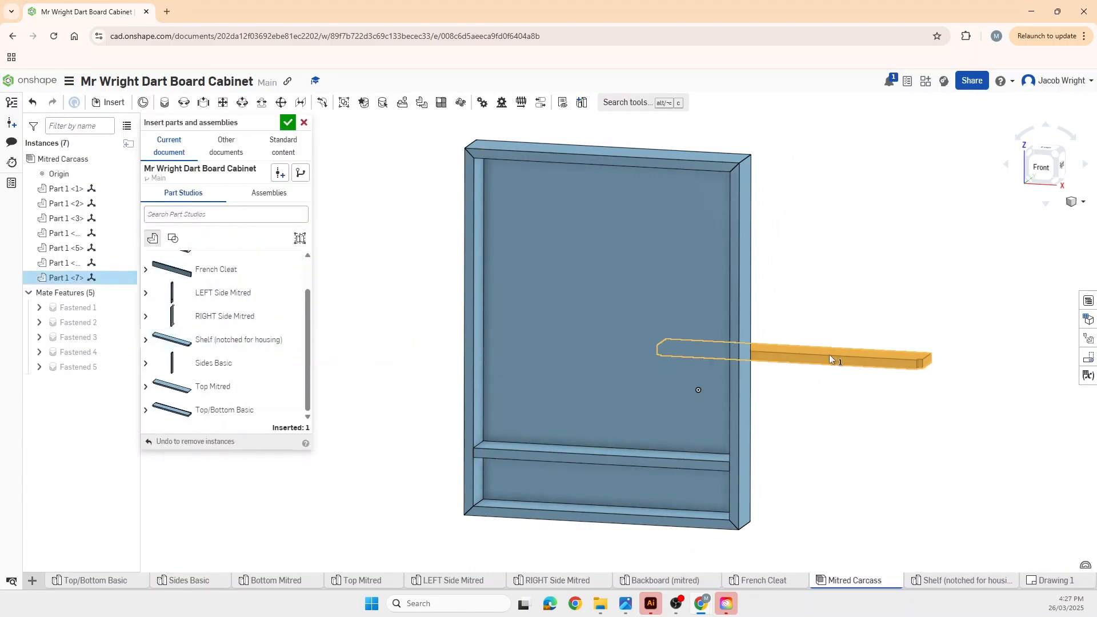
click(931, 378)
click(217, 339)
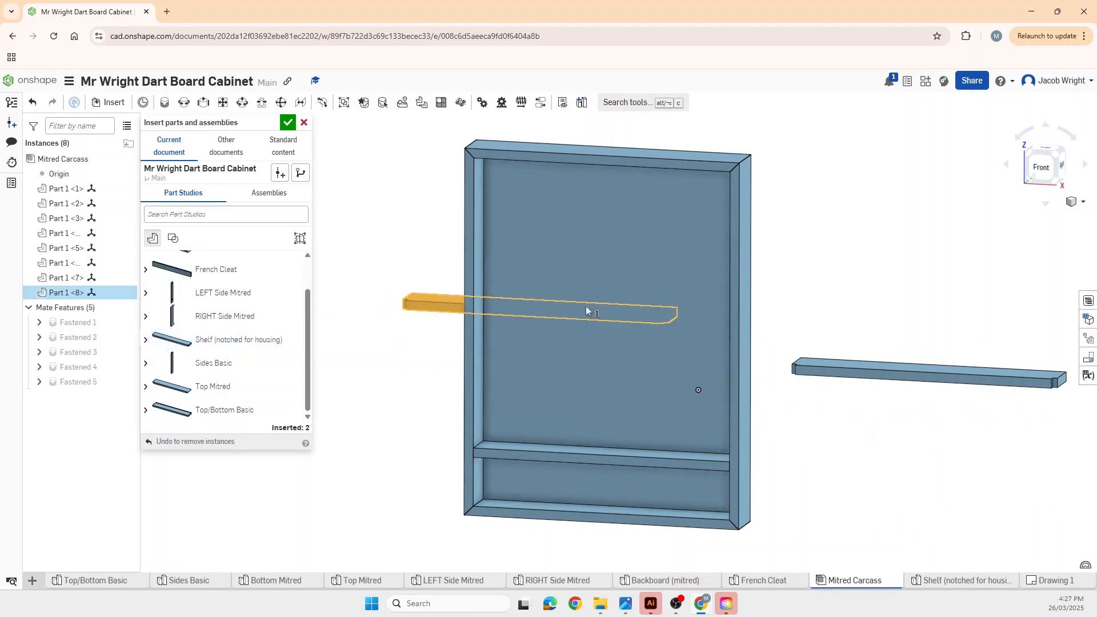
click(913, 308)
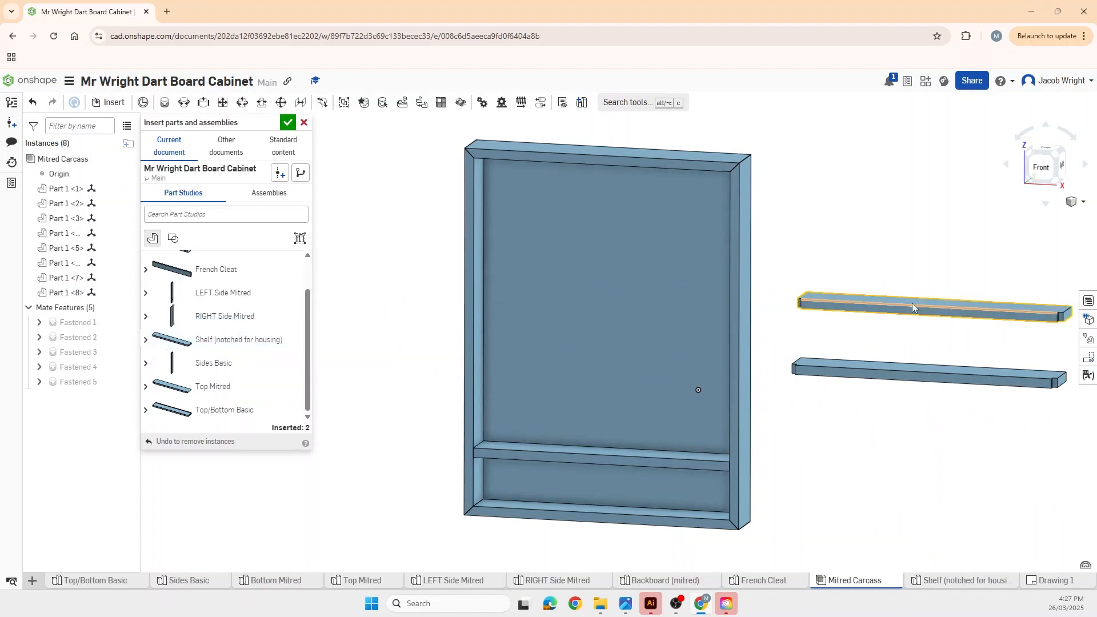
click(287, 123)
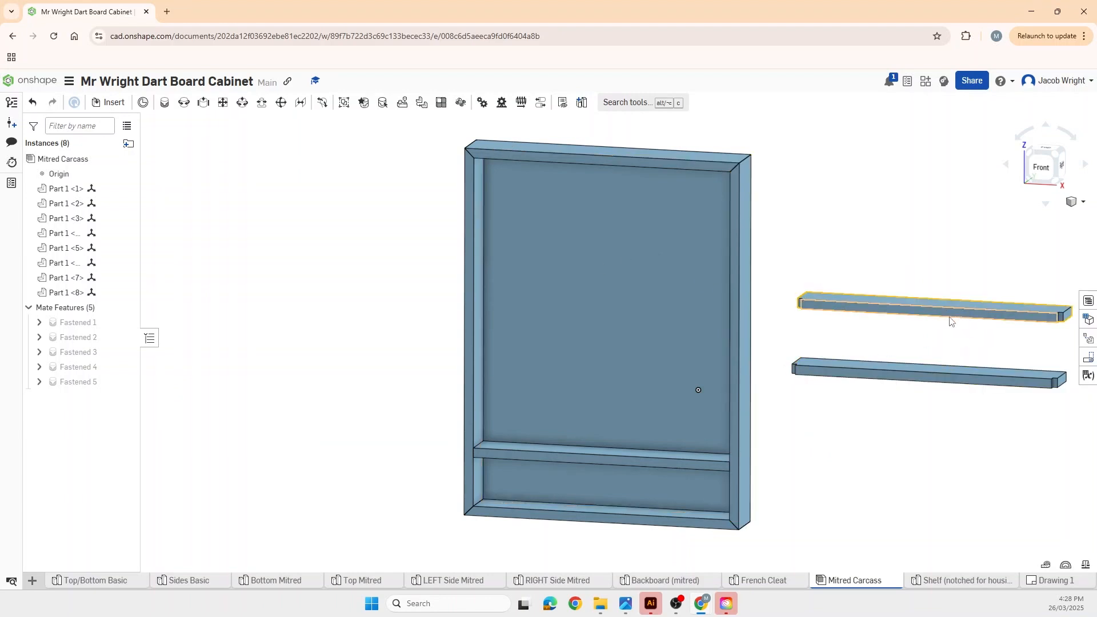
Delete the two loose shelf copies beside the carcass, keeping only the mated shelf.
scroll(936, 377, down, 3)
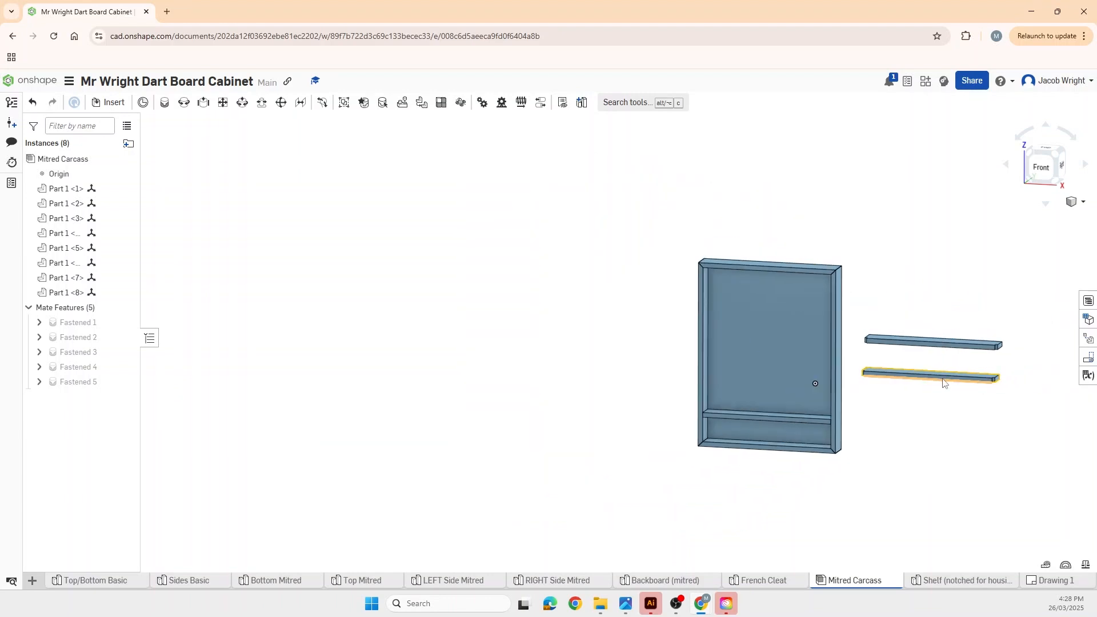
scroll(971, 400, up, 1)
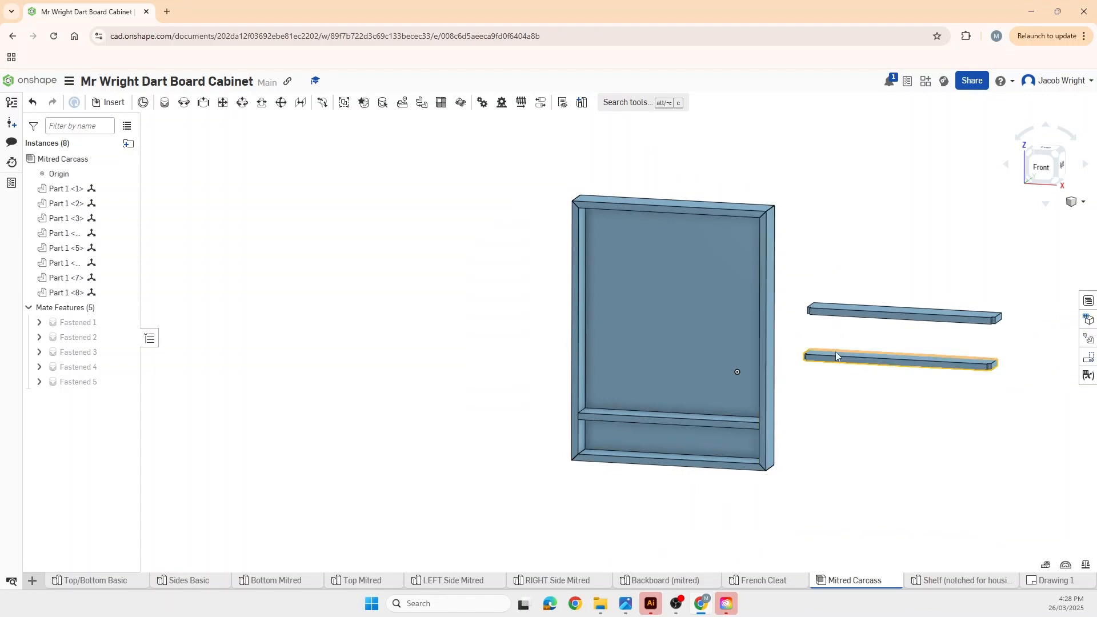
drag(793, 285, 1023, 390)
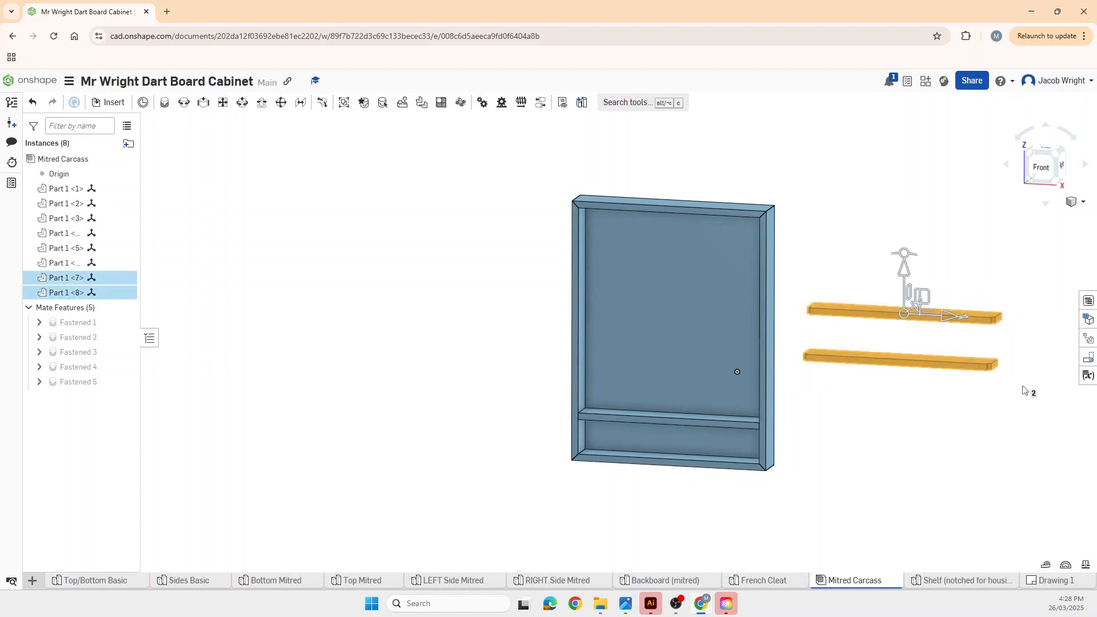
key(Delete)
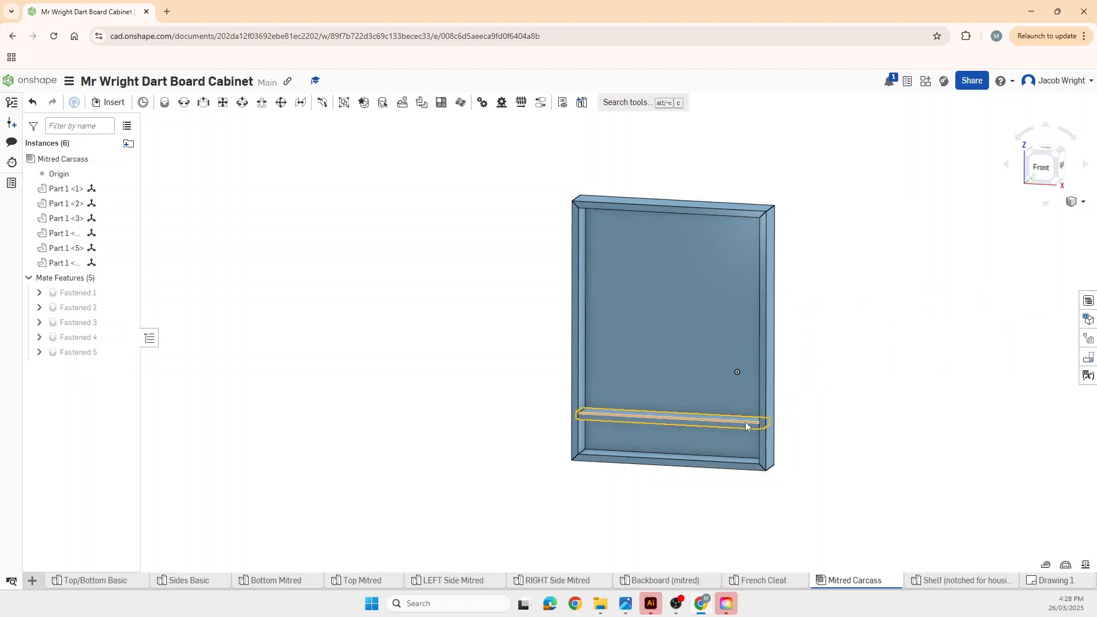
right_drag(823, 368, 803, 400)
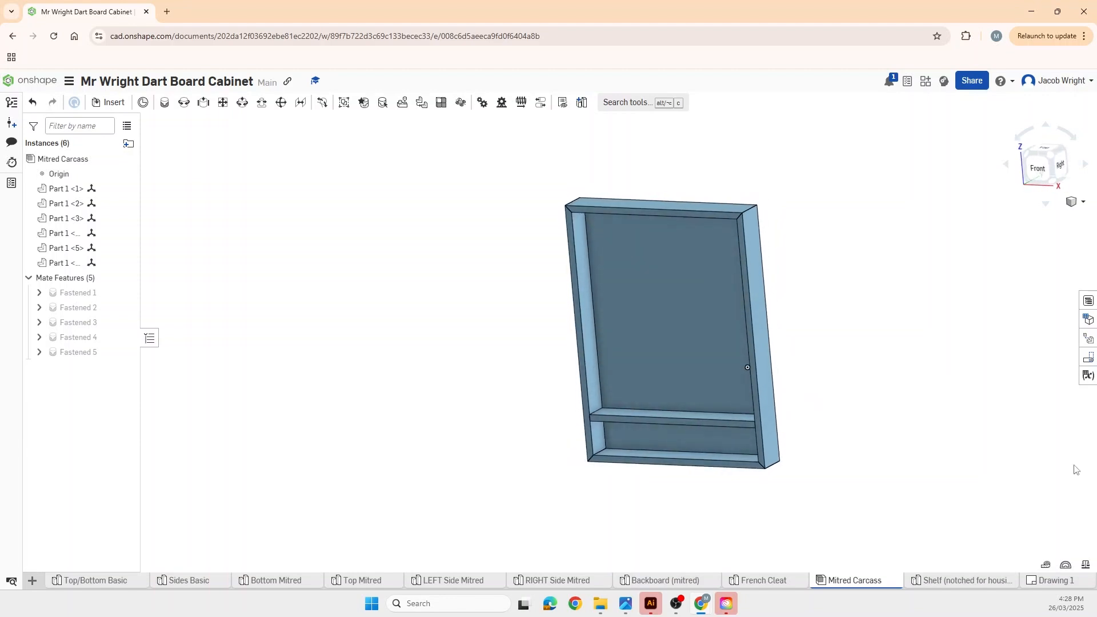